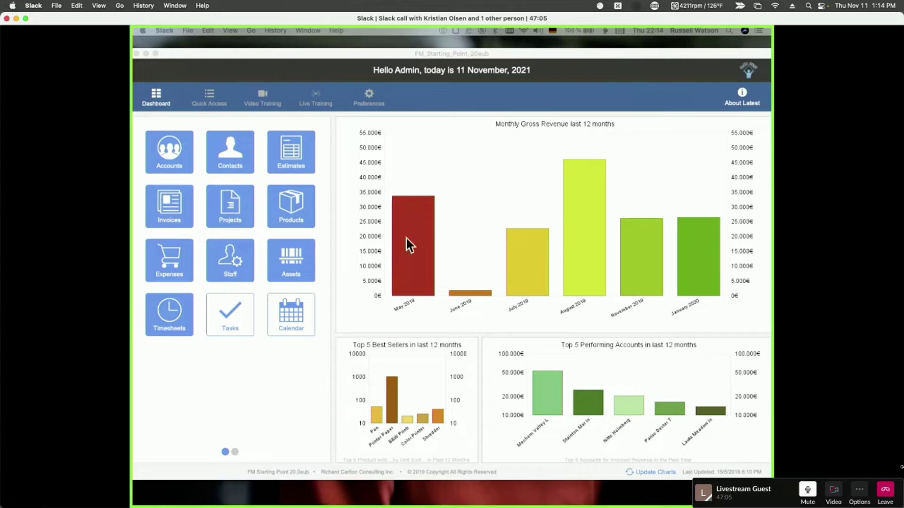
- Bring the FM_Starting_Point_20eub window to the front and launch a FileMaker application from the Dock
click(426, 66)
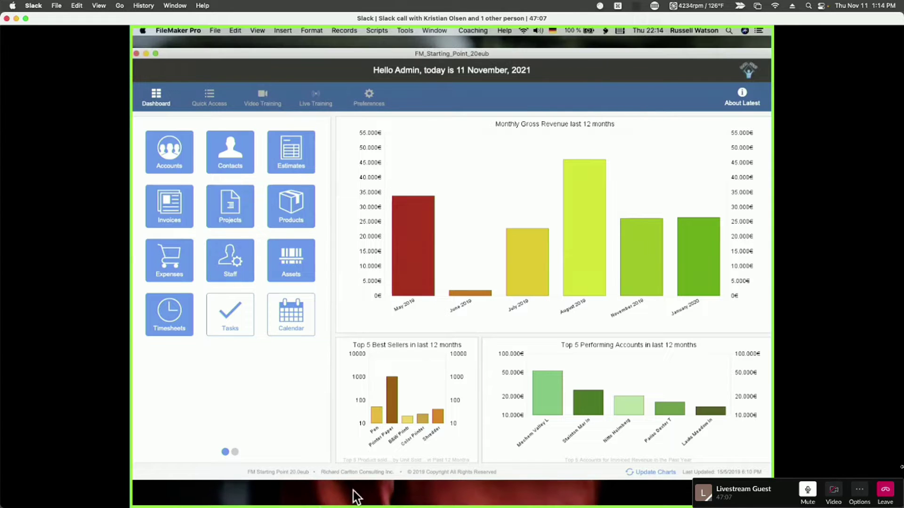
mouse_move(357, 501)
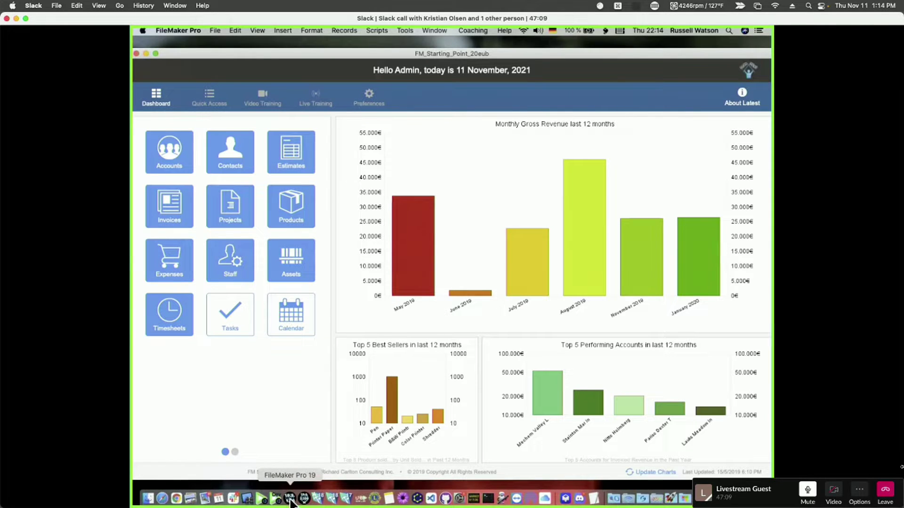
click(262, 499)
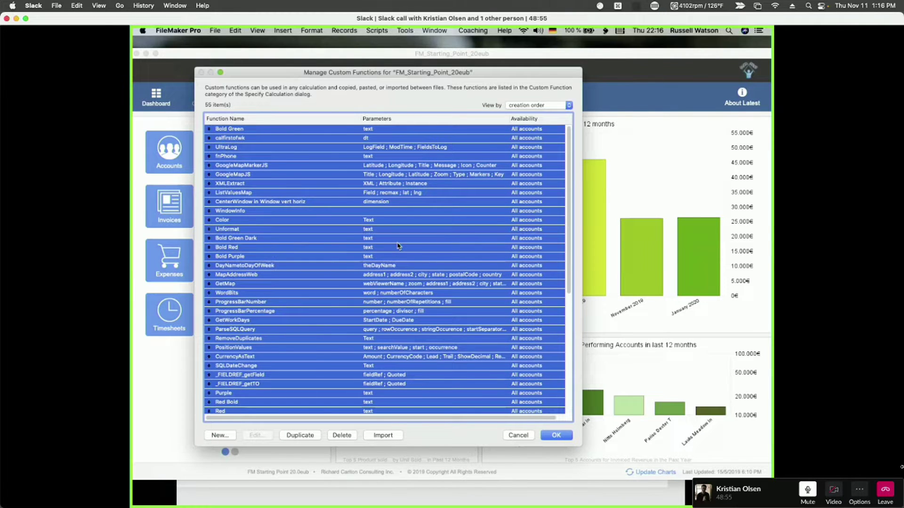
- Open the _FIELDREF_getField custom function, inspect its calculation text, and close it without changes
click(235, 375)
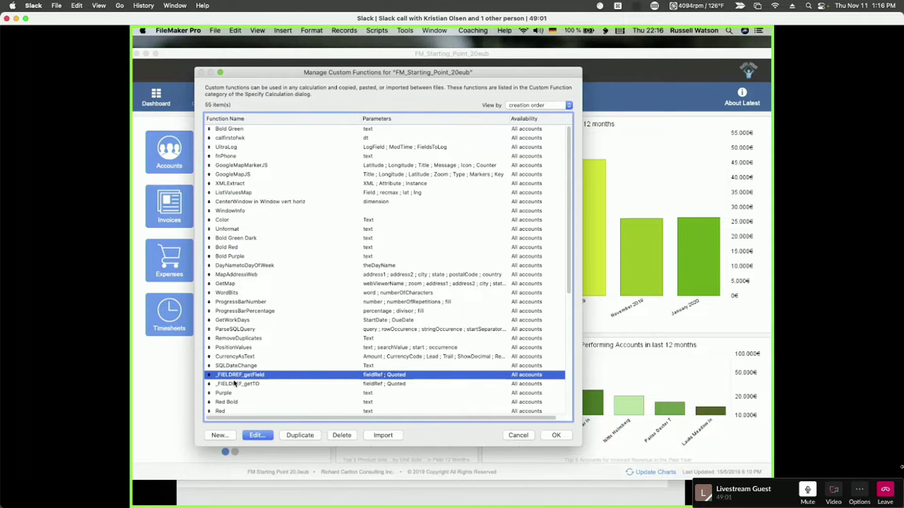
double_click(266, 379)
click(250, 301)
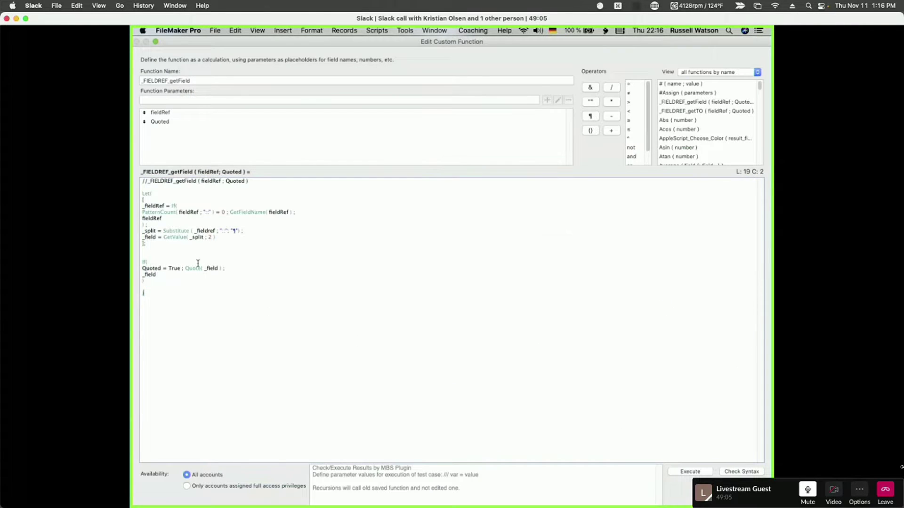
drag(259, 325, 137, 177)
click(210, 321)
key(Escape)
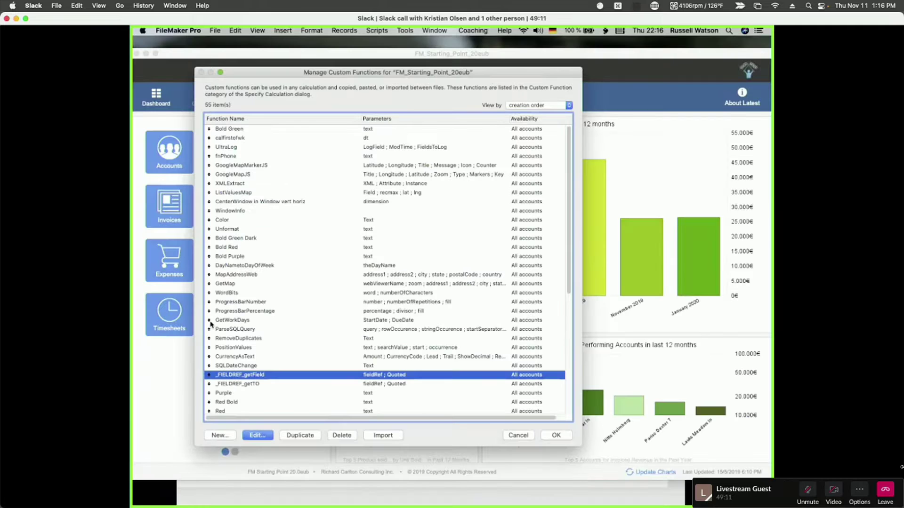
- Copy all custom functions from FM_Starting_Point_20eub and paste them into the custom functions of the TestPasting file
click(218, 284)
key(super+a)
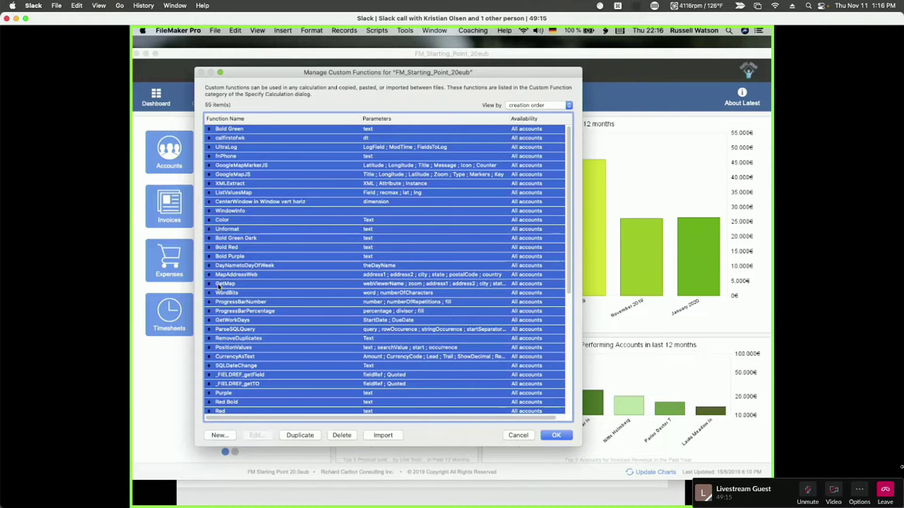
key(Escape)
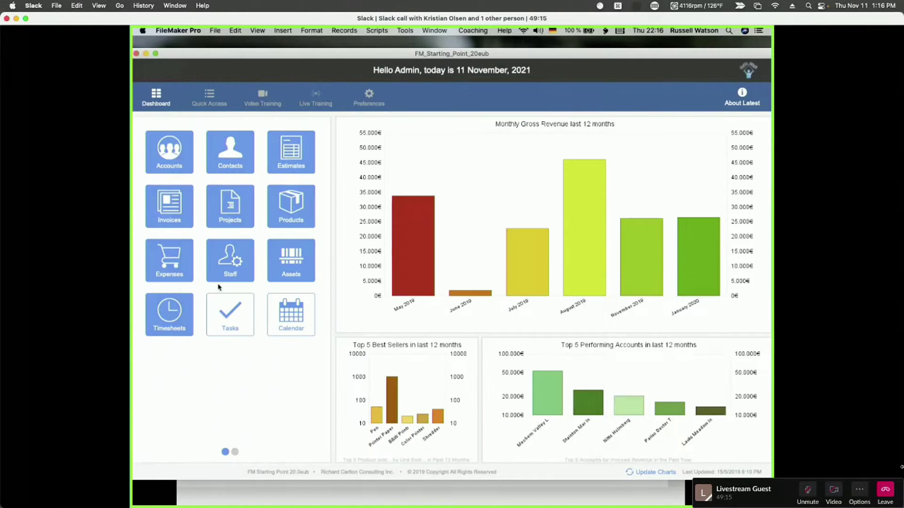
click(558, 492)
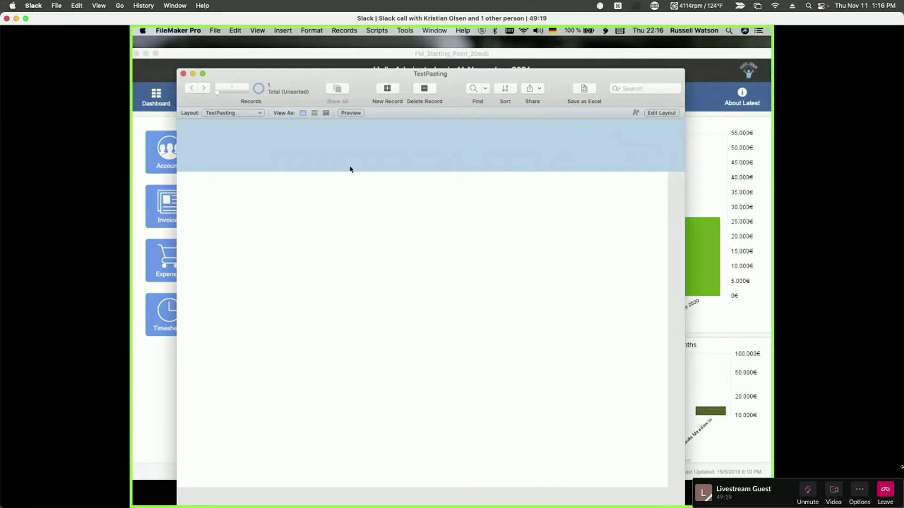
key(super+shift+f)
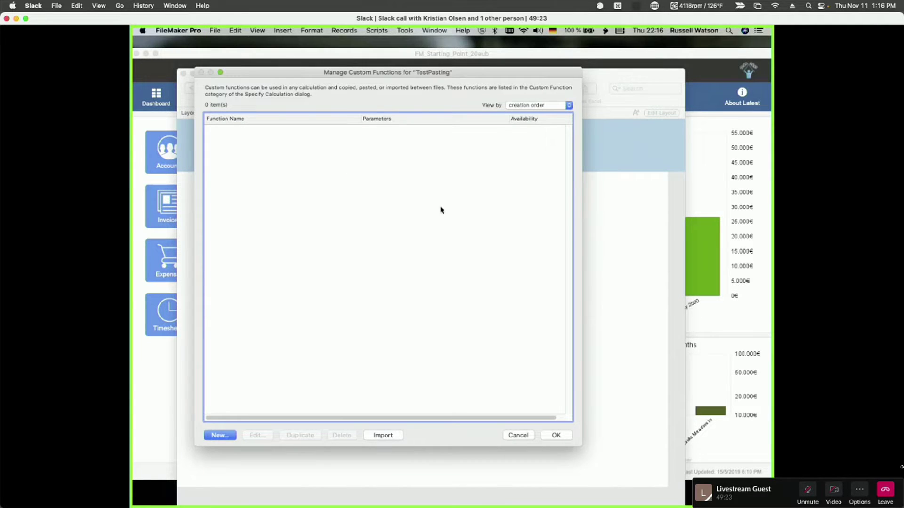
key(super+v)
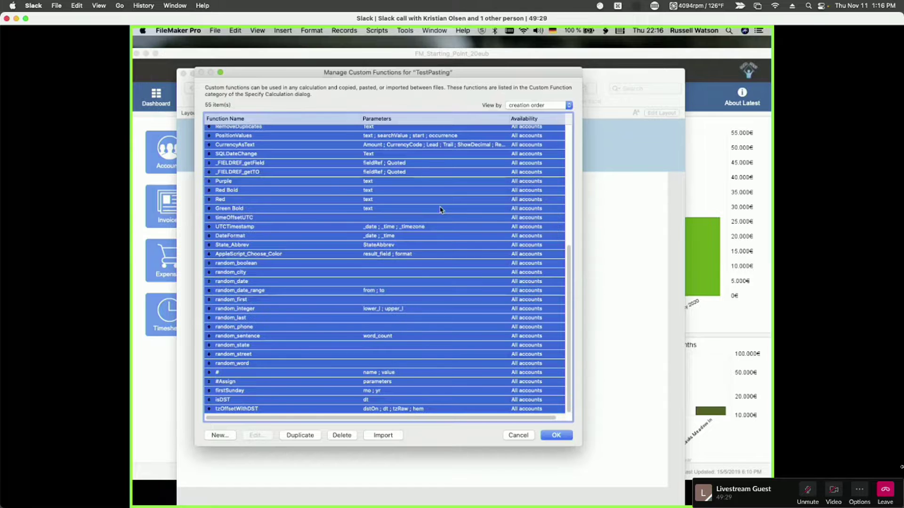
- Switch to fmWorkMate and open the fmLogAnalyser tool
key(super+Tab)
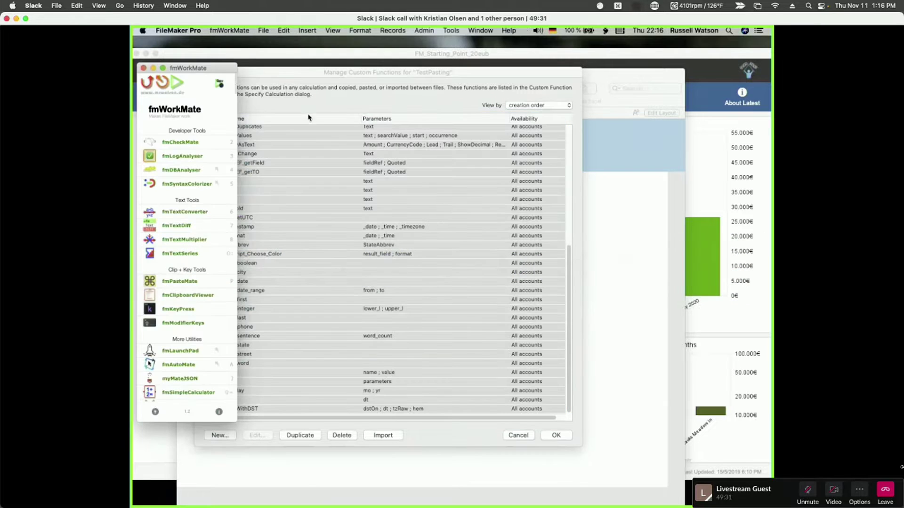
click(198, 162)
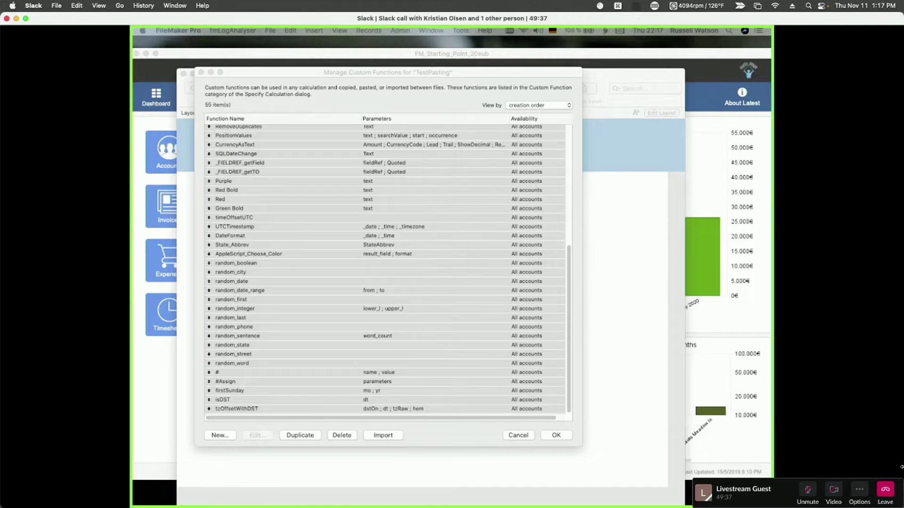
drag(273, 53, 256, 41)
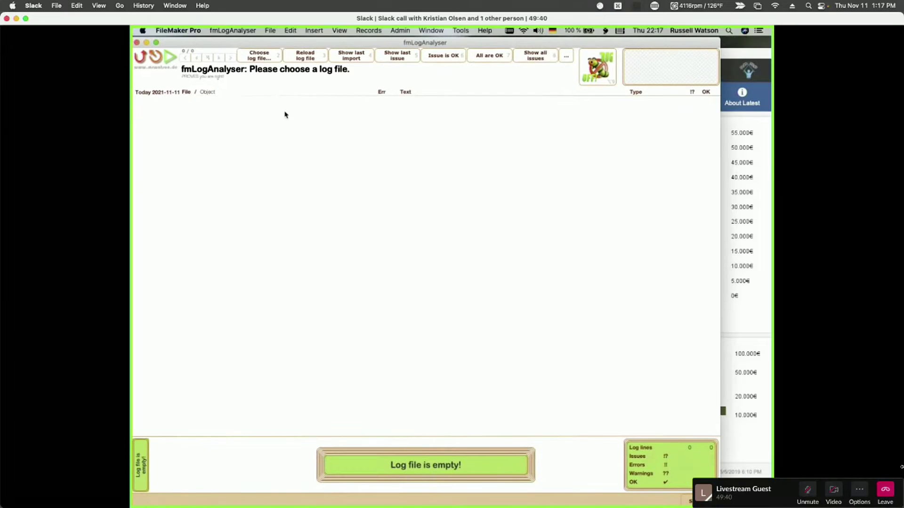
click(259, 57)
click(501, 320)
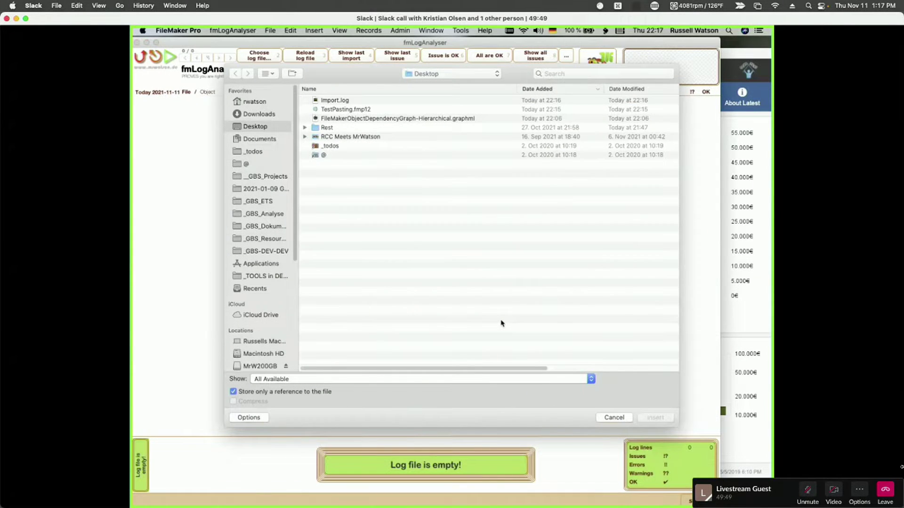
click(614, 418)
click(730, 132)
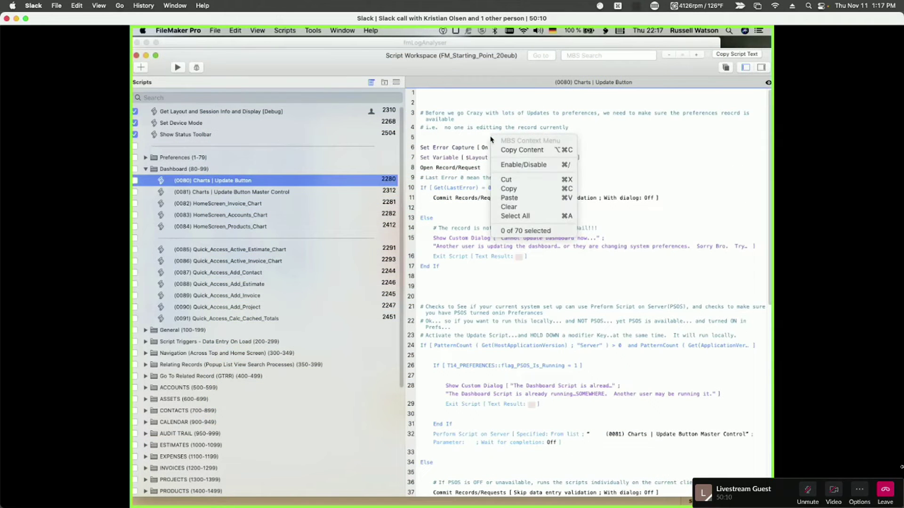
key(super+shift+d)
click(442, 214)
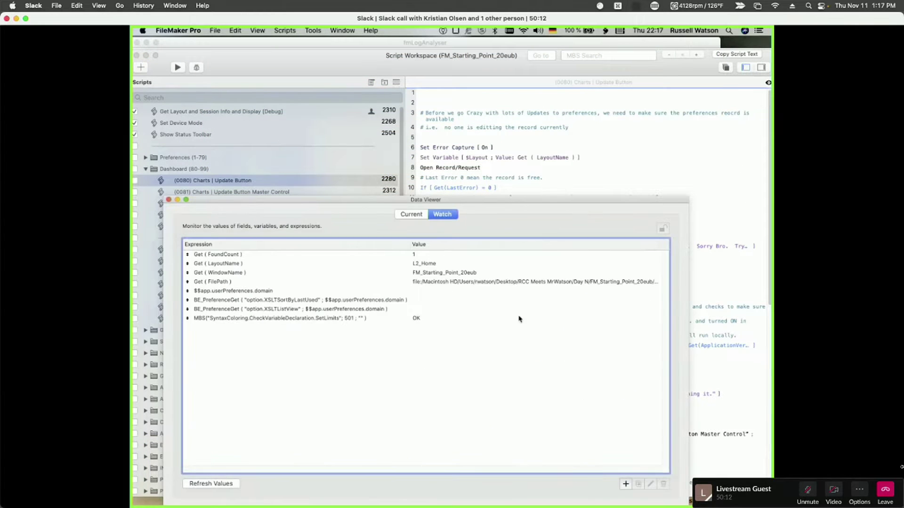
click(234, 291)
shift+click(234, 319)
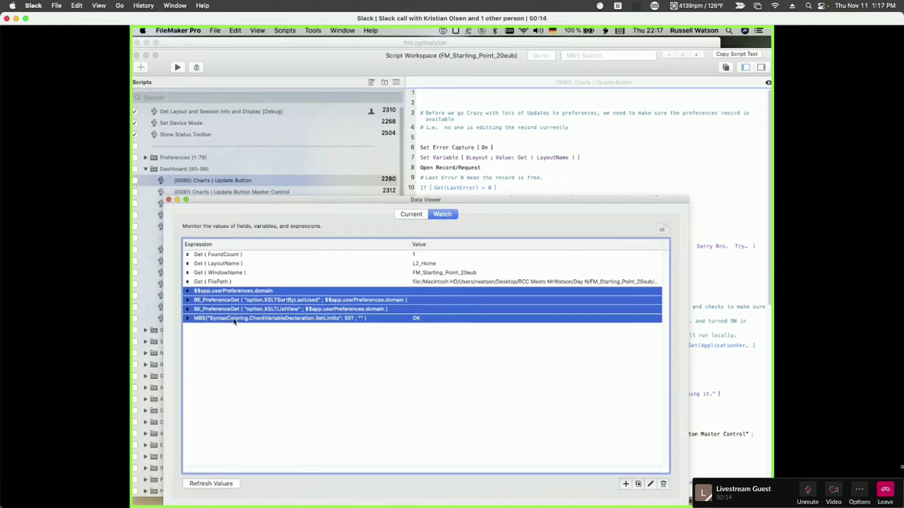
click(663, 484)
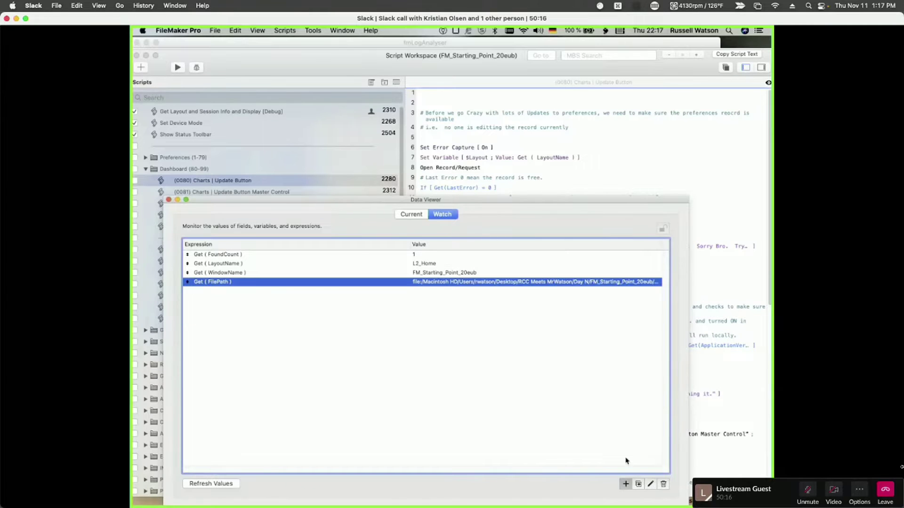
key(Escape)
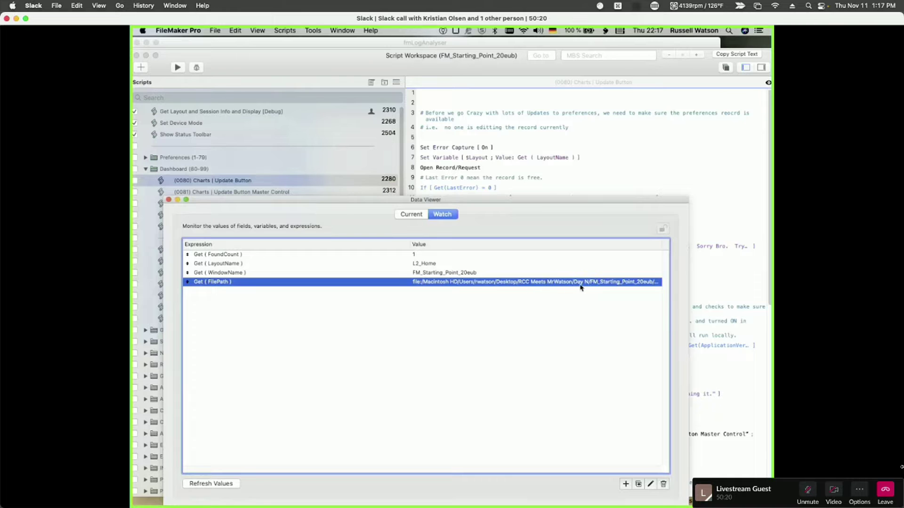
click(168, 200)
- Switch to Finder and open the Day N folder within RCC Meets MrWatson, collapsing the Day 4 - Layout Analysis and FDG folders
key(super+Tab)
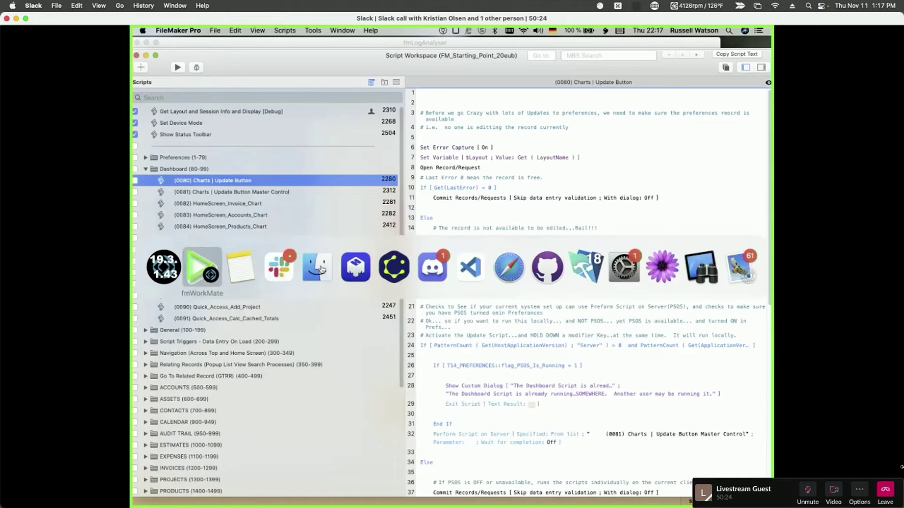
key(super+Tab)
key(super+Tab)
key(super+Tab)
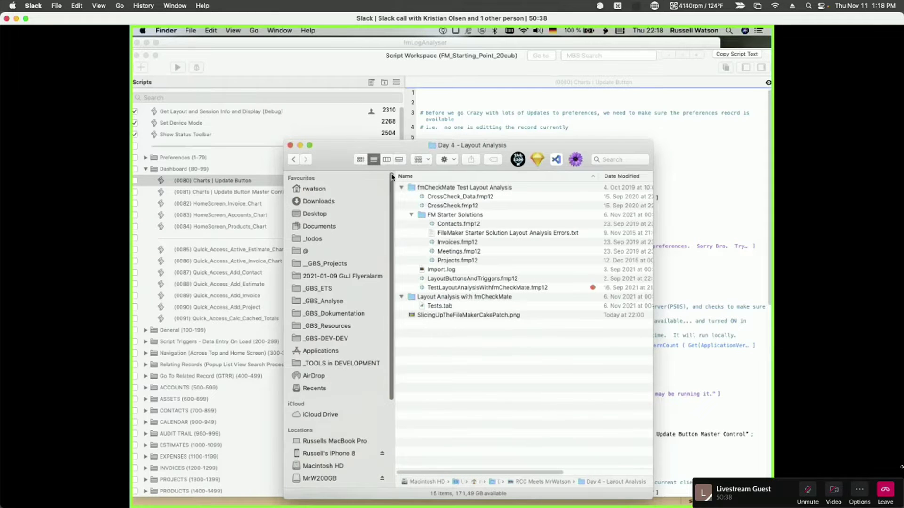
key(super+Up)
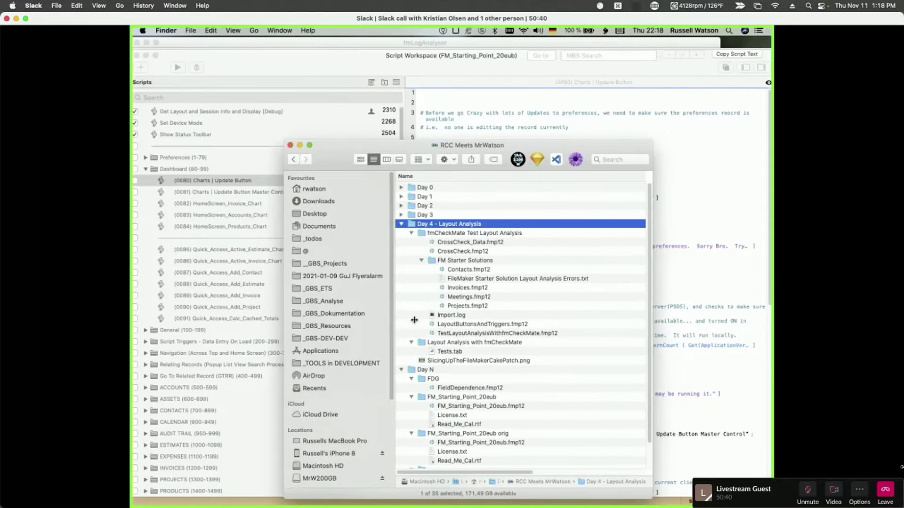
click(402, 224)
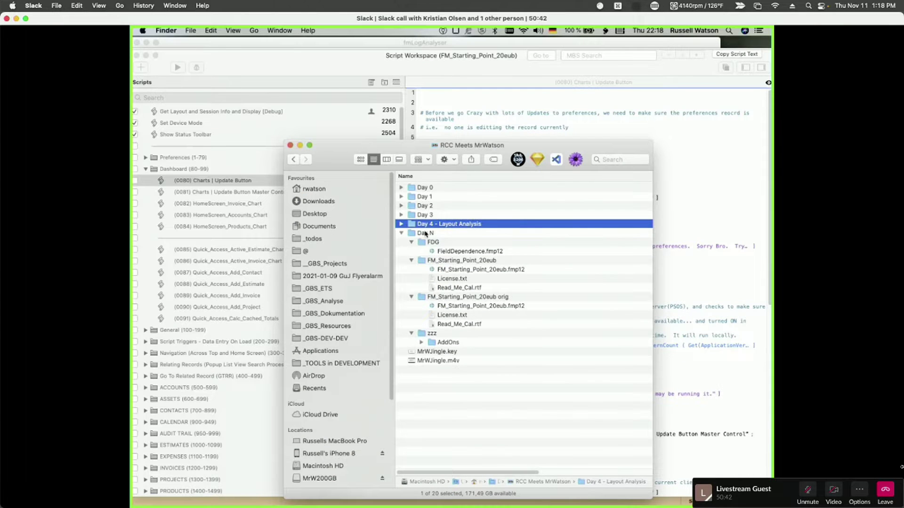
double_click(425, 234)
click(401, 188)
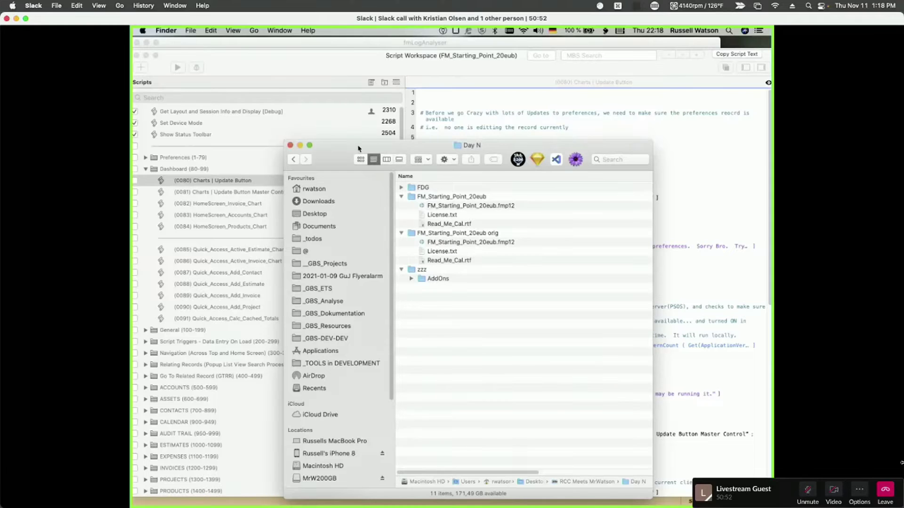
drag(360, 140, 473, 307)
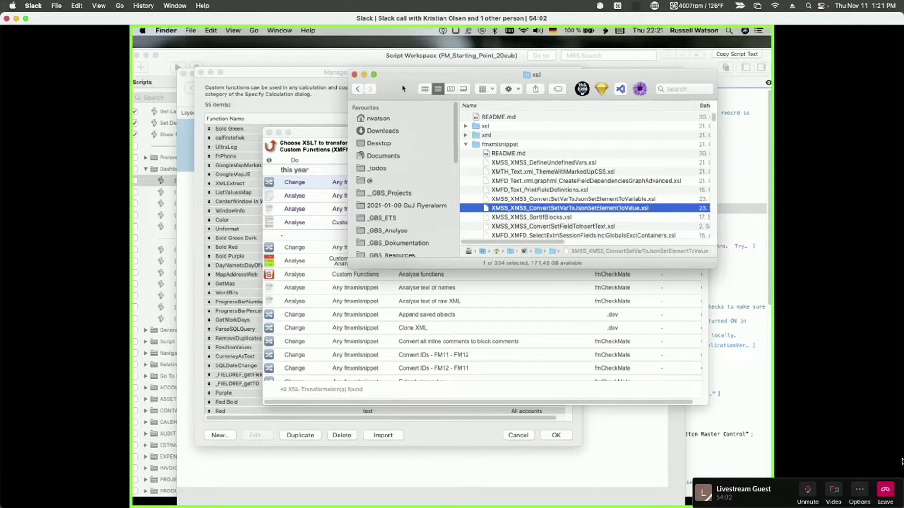
- Go up from the xsl folder to Documents, look over the fmCheckMate library folders, and close the Finder window
key(Left)
key(super+Up)
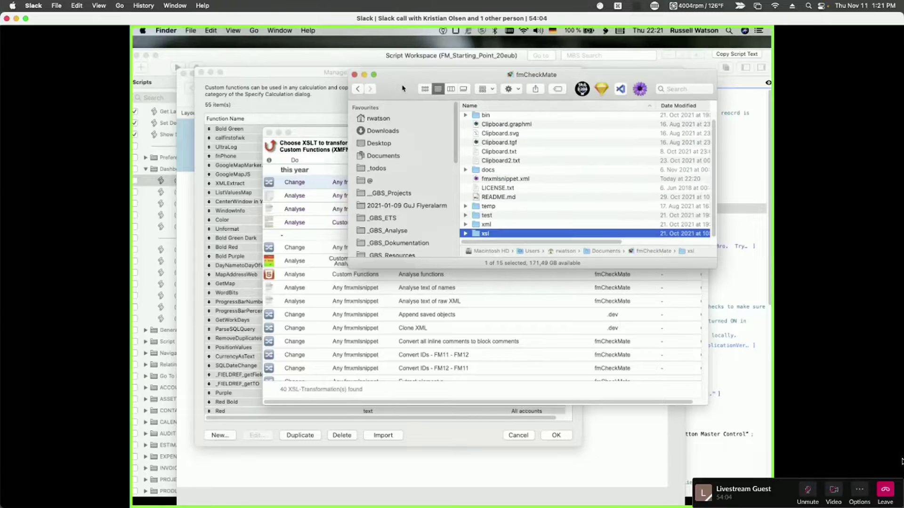
key(super+Up)
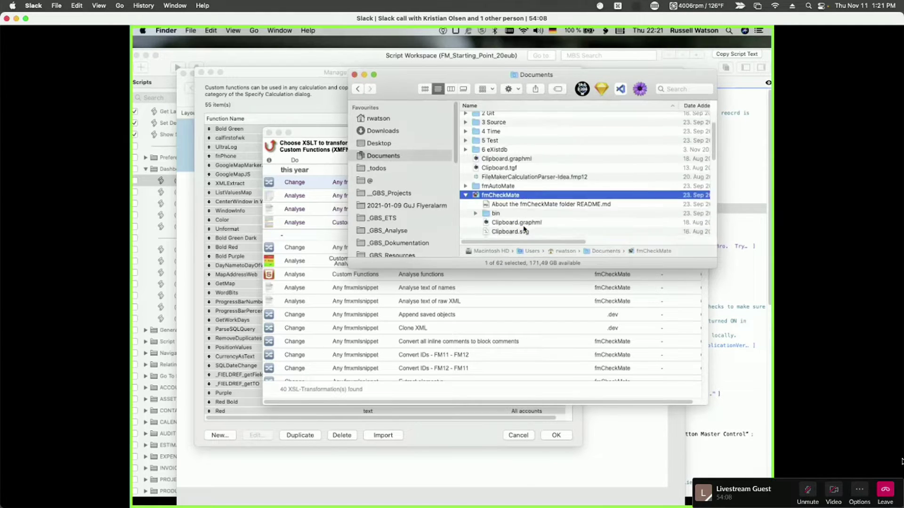
click(465, 166)
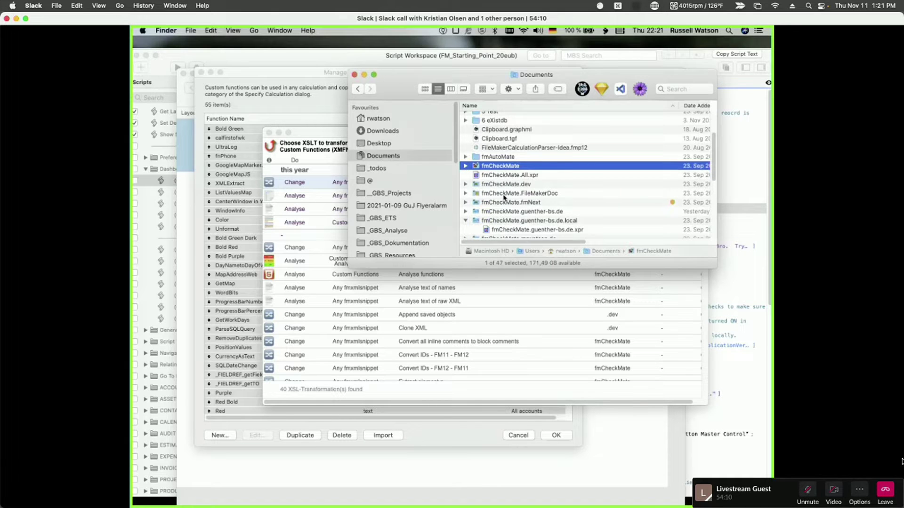
click(508, 194)
click(521, 212)
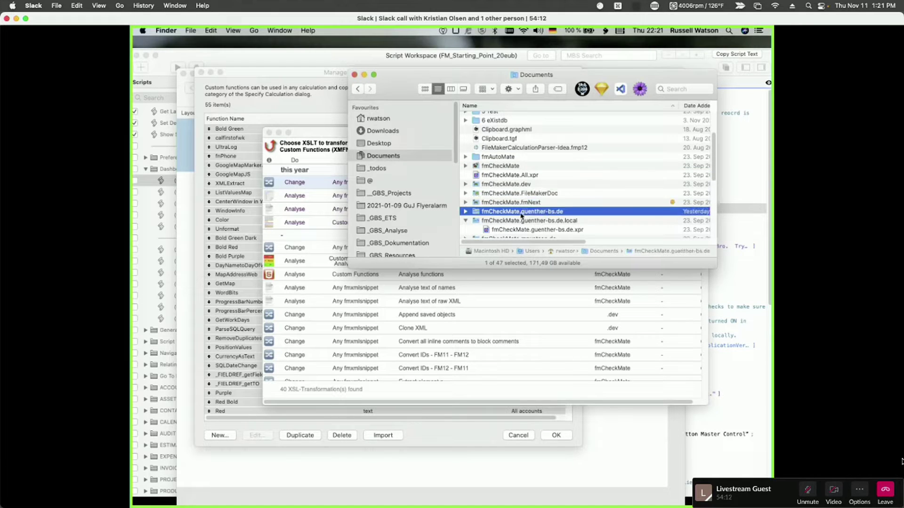
click(354, 74)
- Run the "List functions that seem to be commented out" analysis on the custom functions in fmCheckMate
click(362, 143)
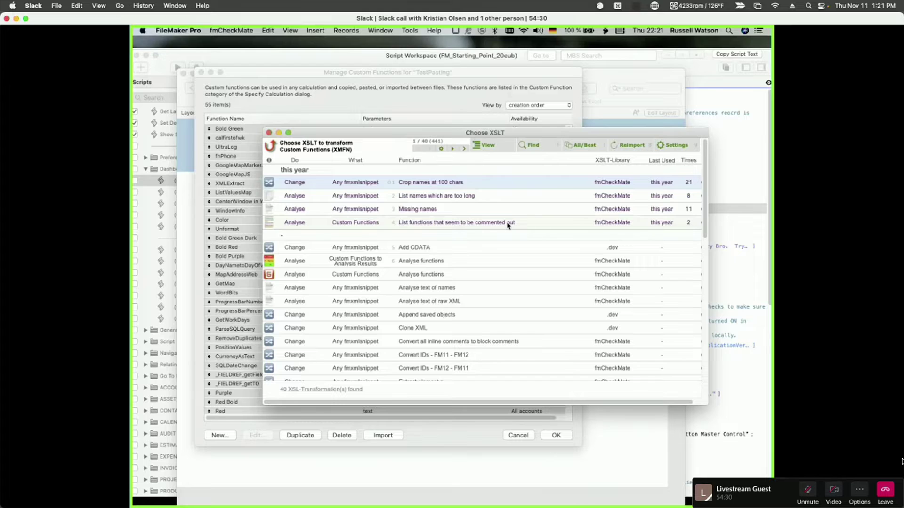
double_click(455, 224)
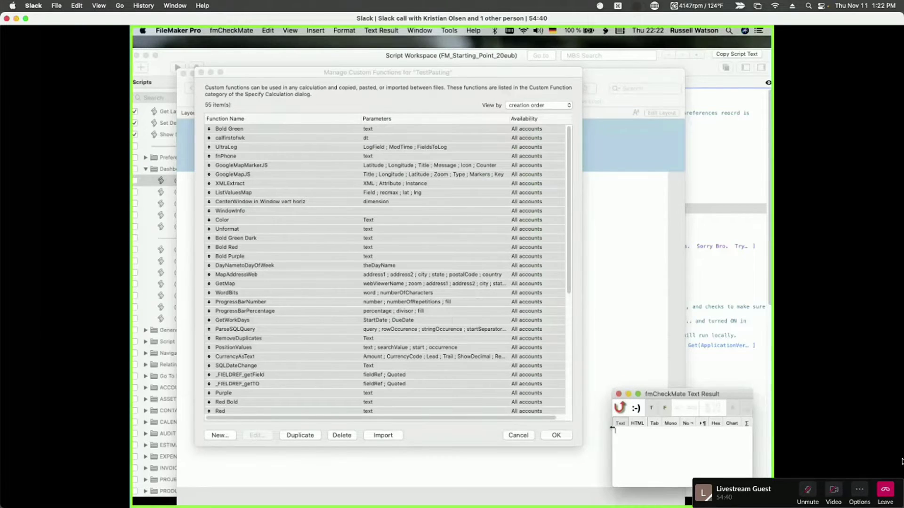
- Select all custom functions in the TestPasting file and look through the whole list
click(351, 336)
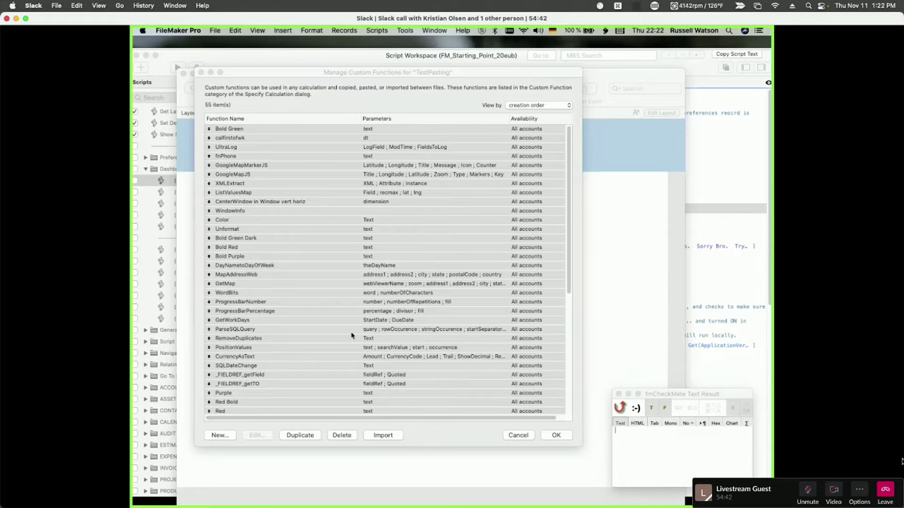
key(super+a)
drag(569, 285, 572, 417)
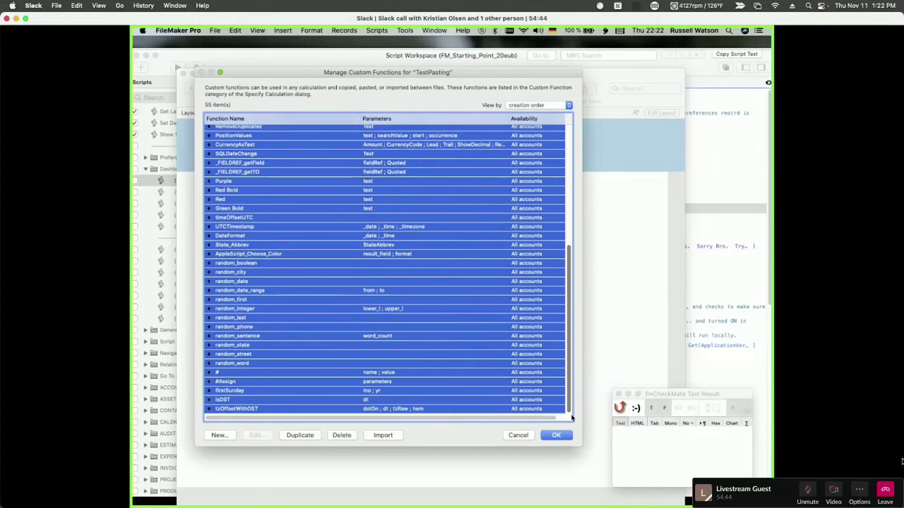
drag(568, 372, 560, 190)
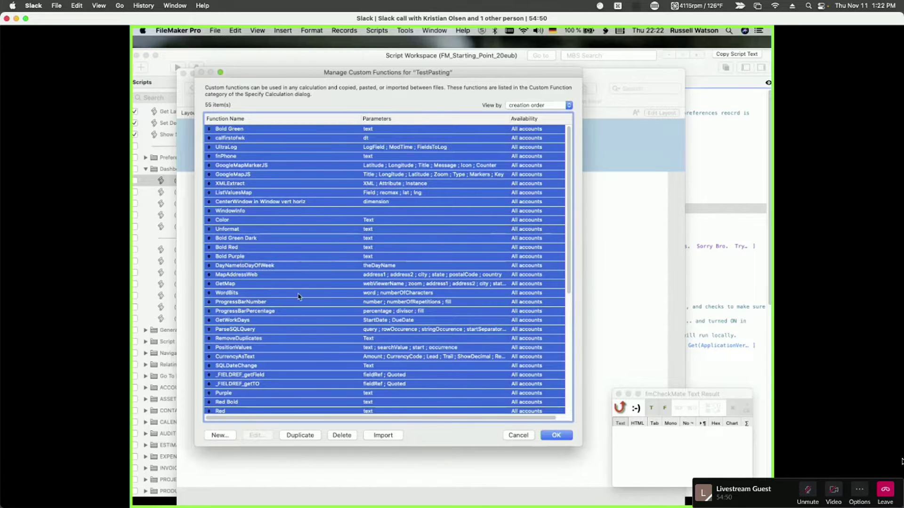
- Review the definitions of the custom functions CurrencyAsText, _FIELDREF_getTO and random_sentence without changing them
double_click(316, 356)
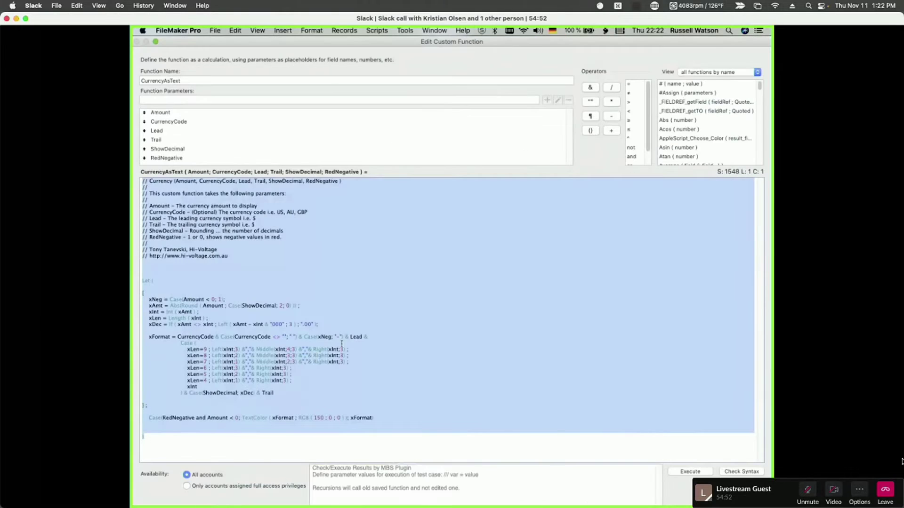
key(Escape)
double_click(342, 387)
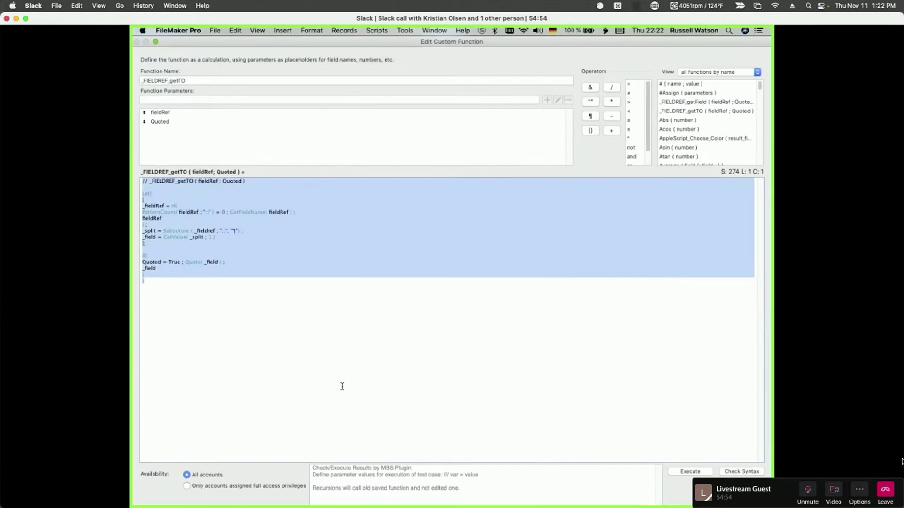
key(Escape)
scroll(349, 373, down, 8)
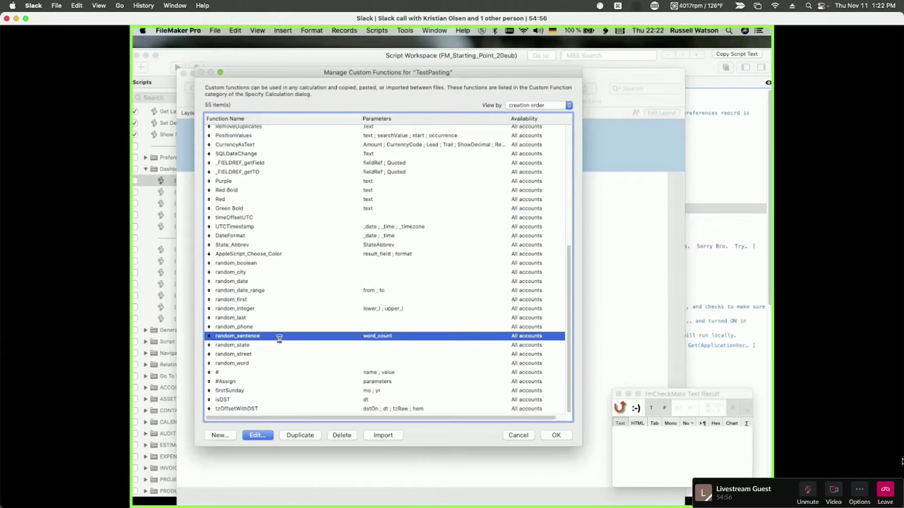
double_click(279, 337)
key(Escape)
- Create a custom function named CallA with no parameters and an empty calculation
click(233, 436)
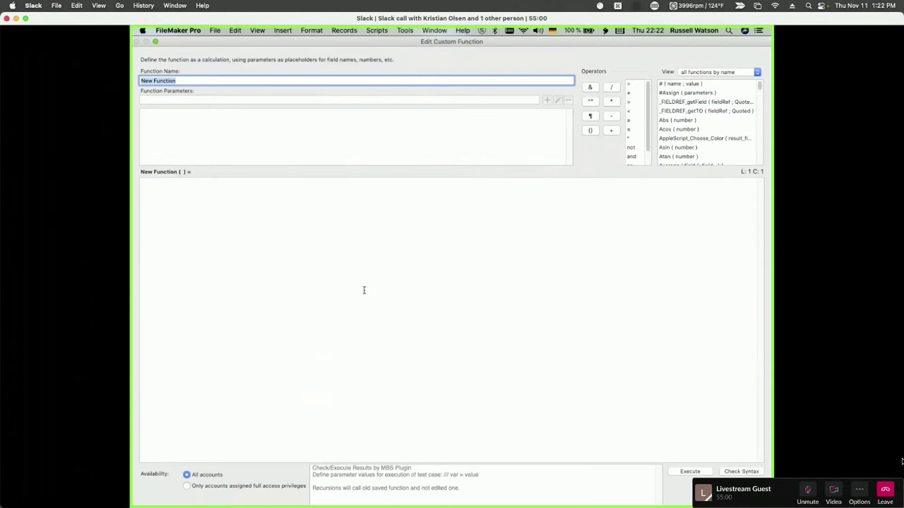
text(CallA)
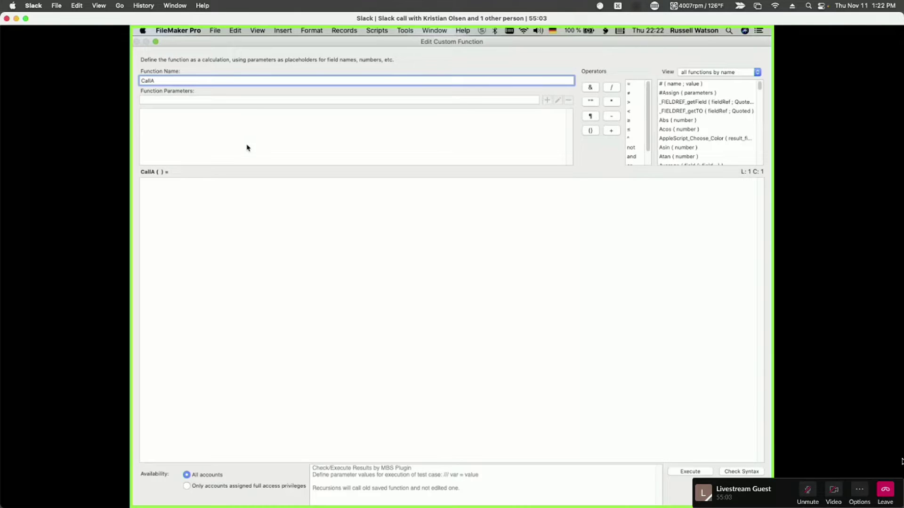
click(305, 229)
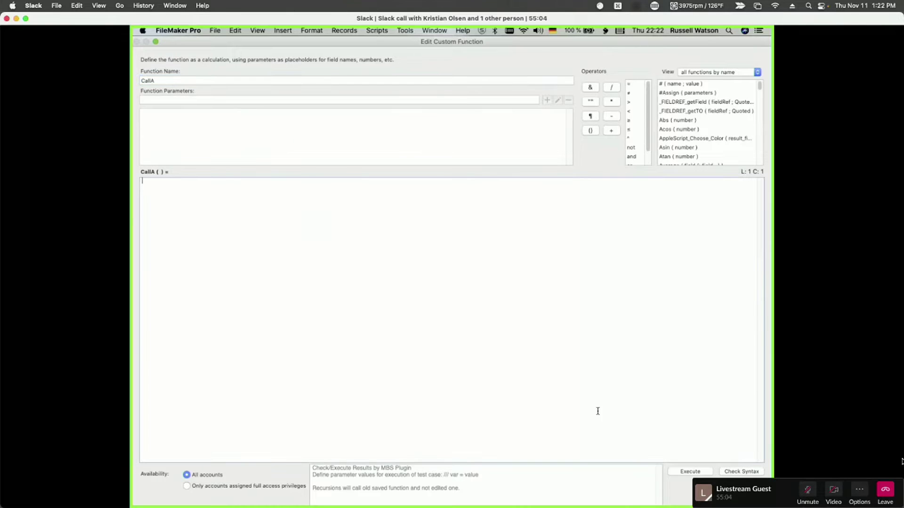
click(744, 496)
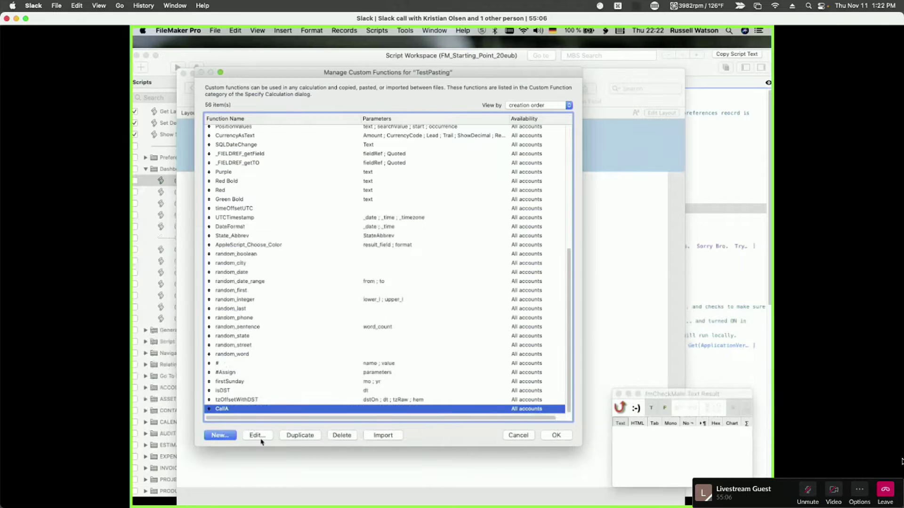
- Create a second custom function named A whose calculation is 1
click(226, 438)
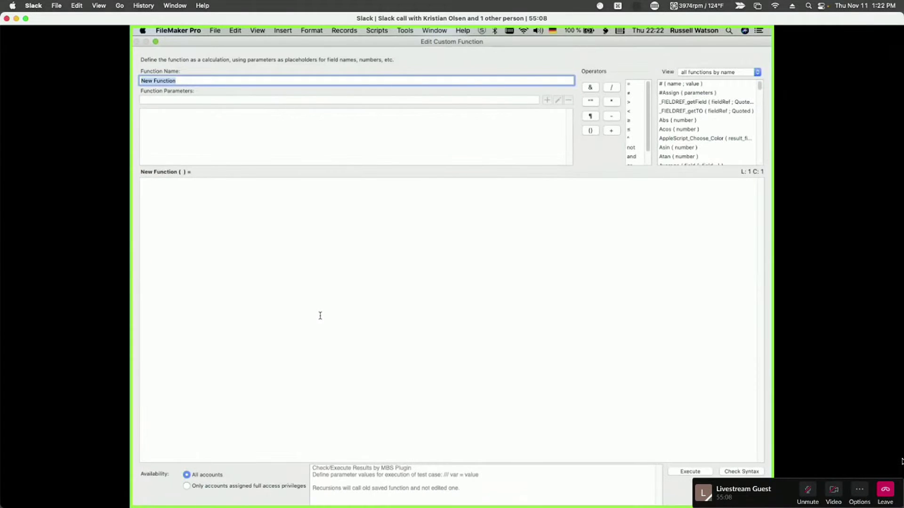
text(A)
click(316, 304)
text(1)
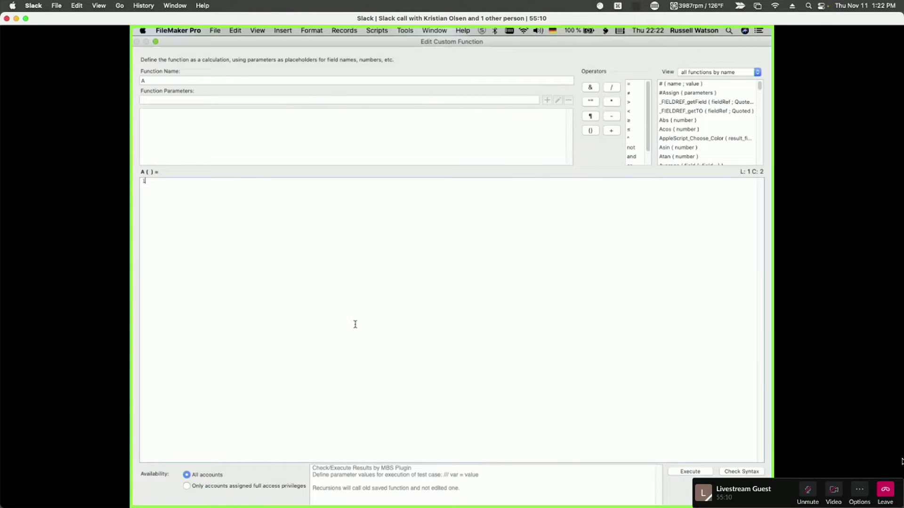
key(Return)
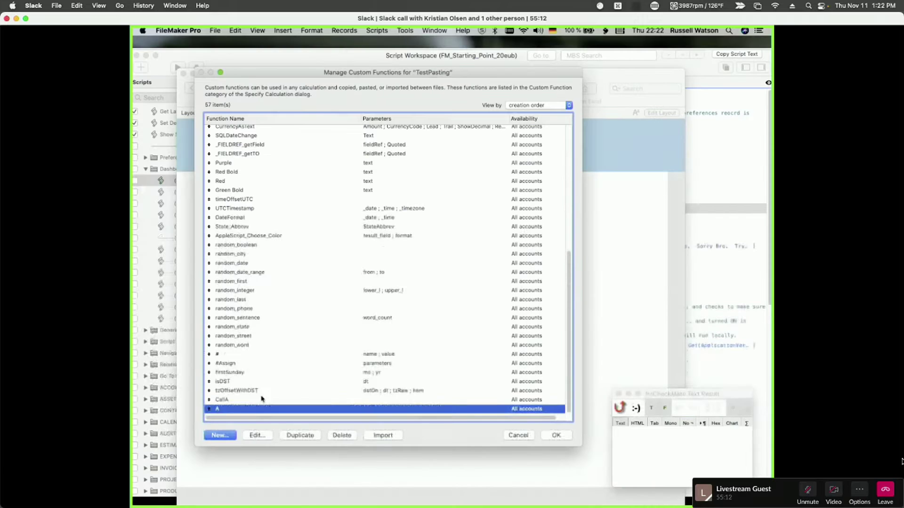
- Set the calculation of CallA to A+A and save the custom function changes
double_click(247, 400)
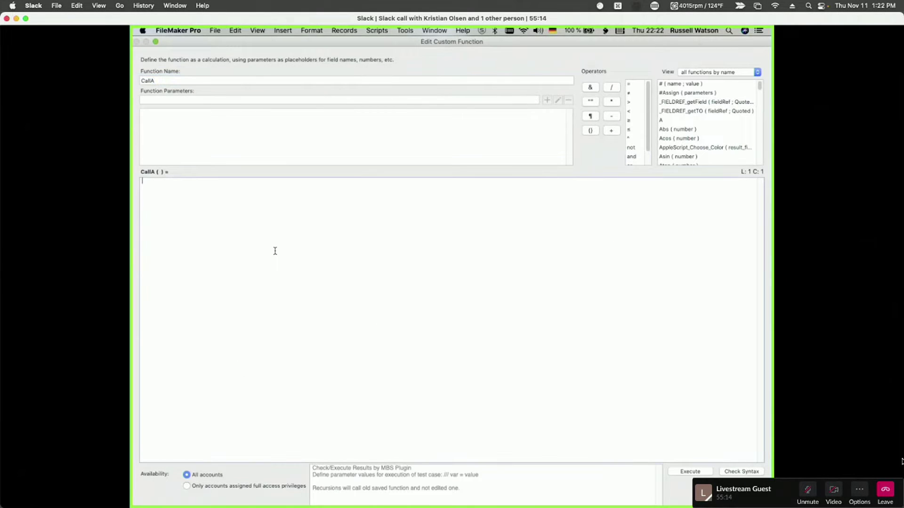
text(A+A)
triple_click(170, 181)
key(KP_Enter)
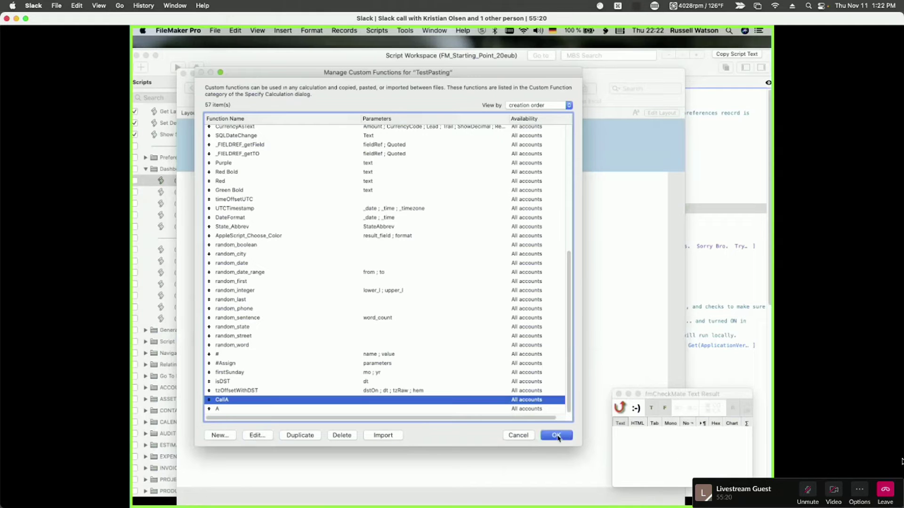
click(556, 435)
- Evaluate the CallA function as a watch expression in the Data Viewer, then discard the expression
key(super+shift+d)
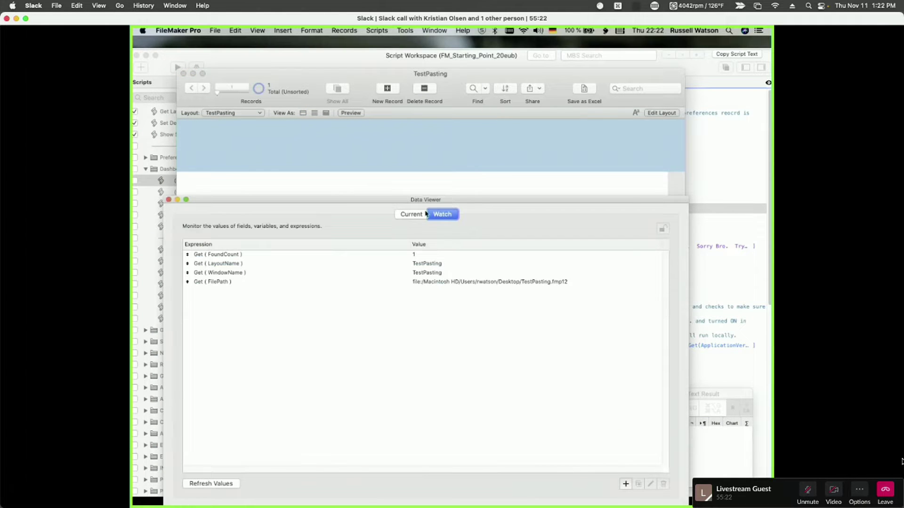
click(626, 483)
text(CaLLA)
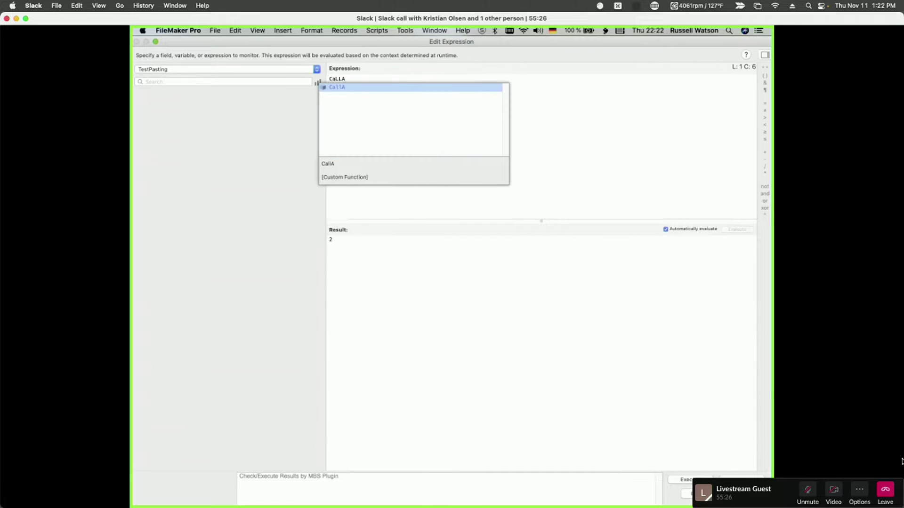
key(Escape)
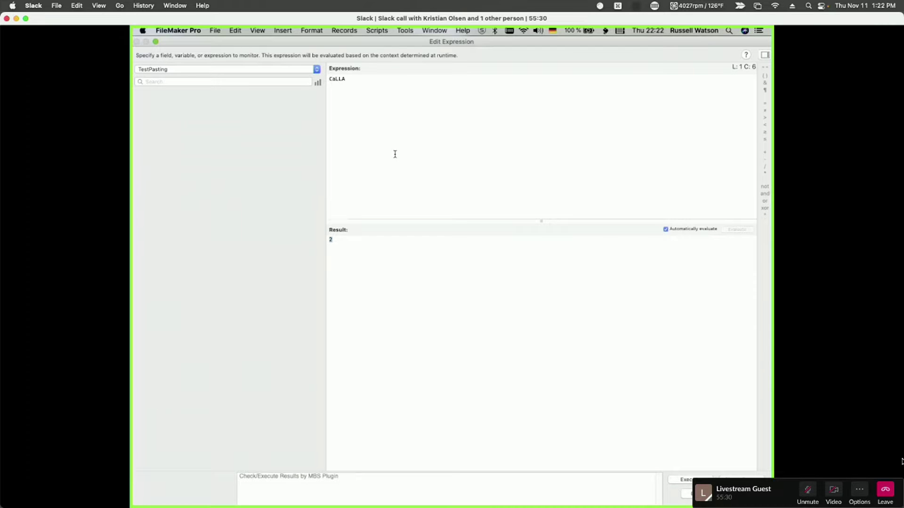
key(Escape)
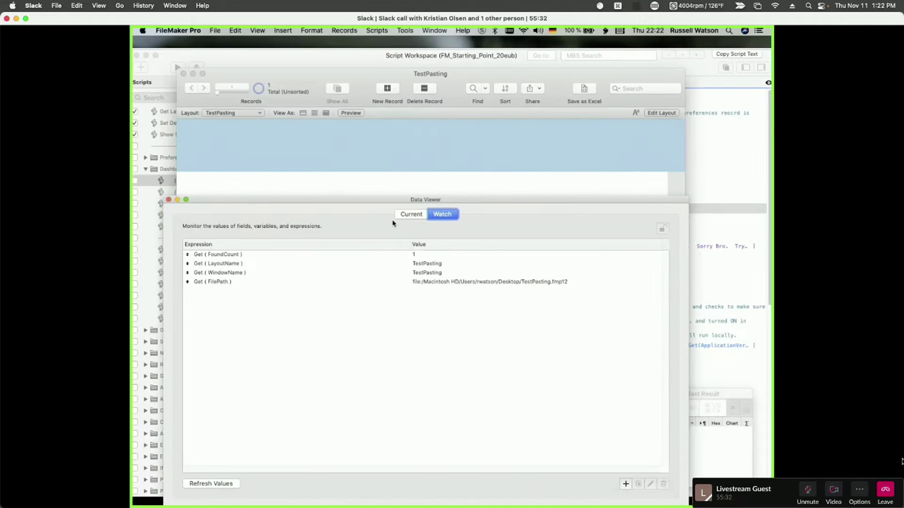
- Reopen the custom functions list of TestPasting and copy the CallA function
click(395, 169)
key(super+shift+alt+c)
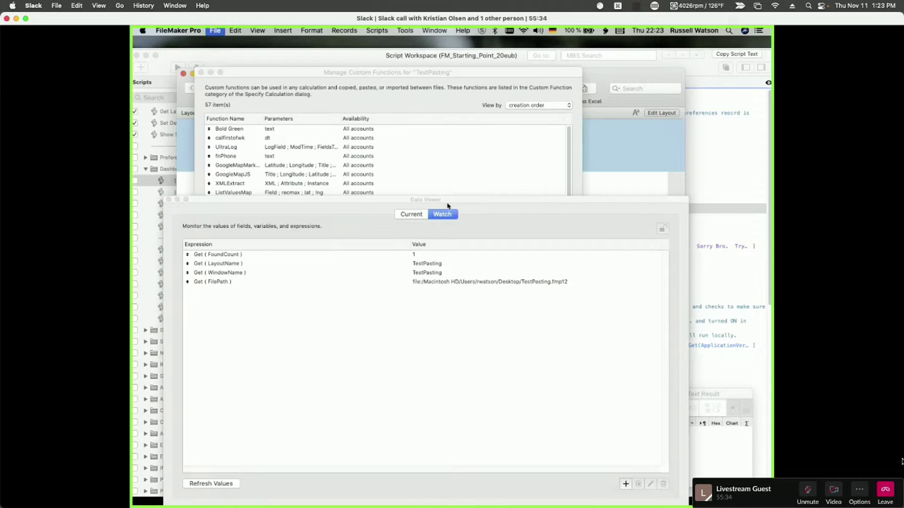
click(302, 339)
key(End)
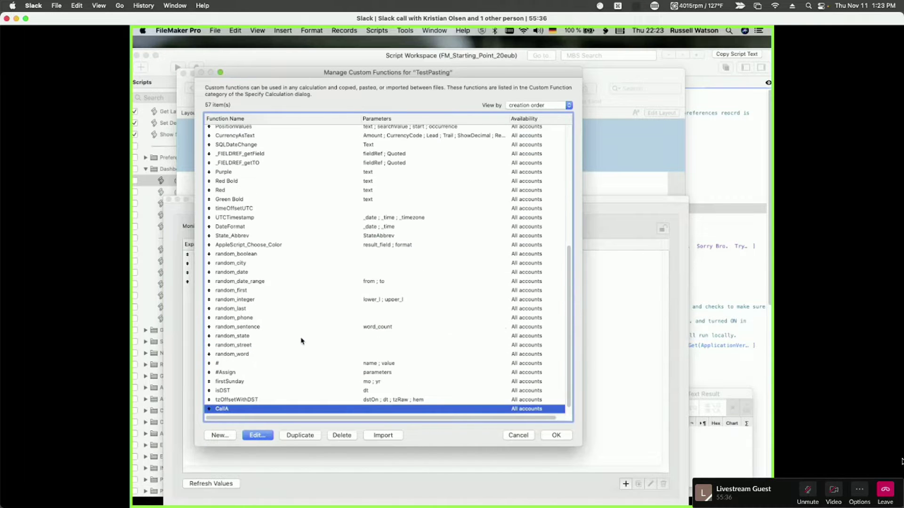
key(super+v)
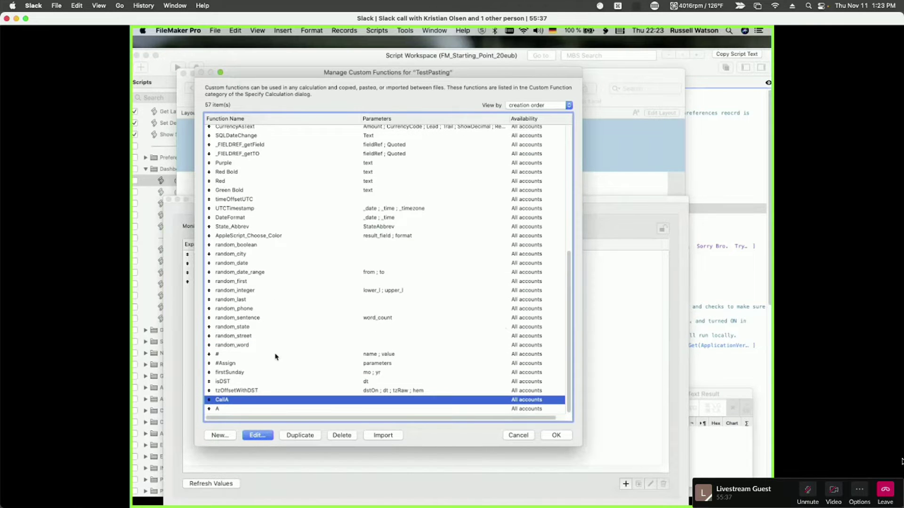
- Delete the custom functions CallA and A from TestPasting and save the change
click(226, 409)
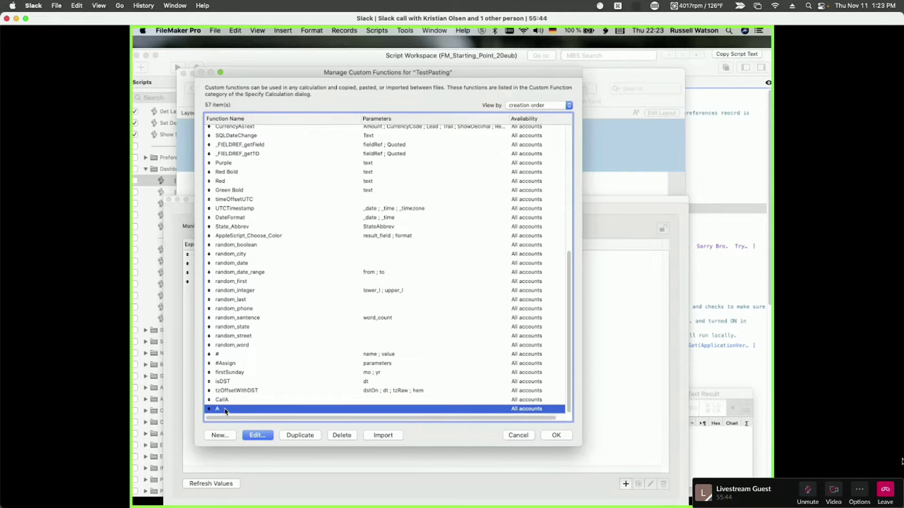
shift+click(226, 401)
click(342, 434)
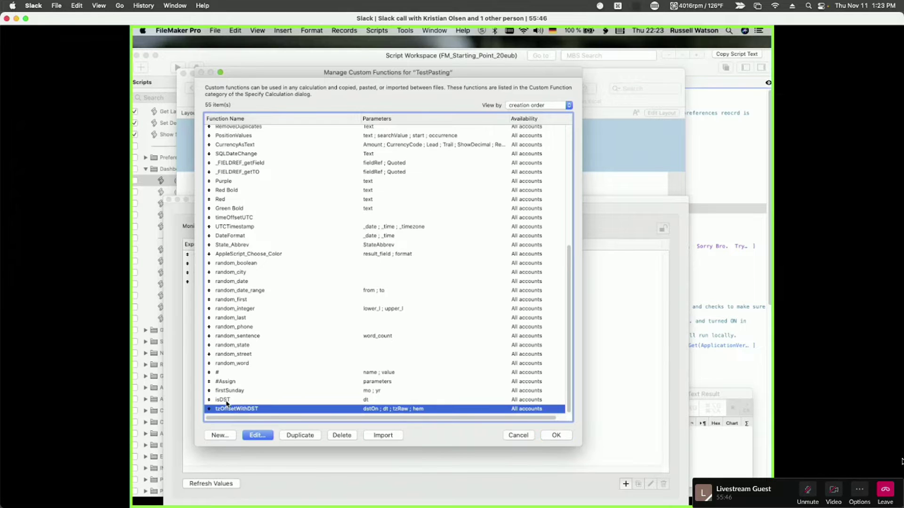
click(557, 437)
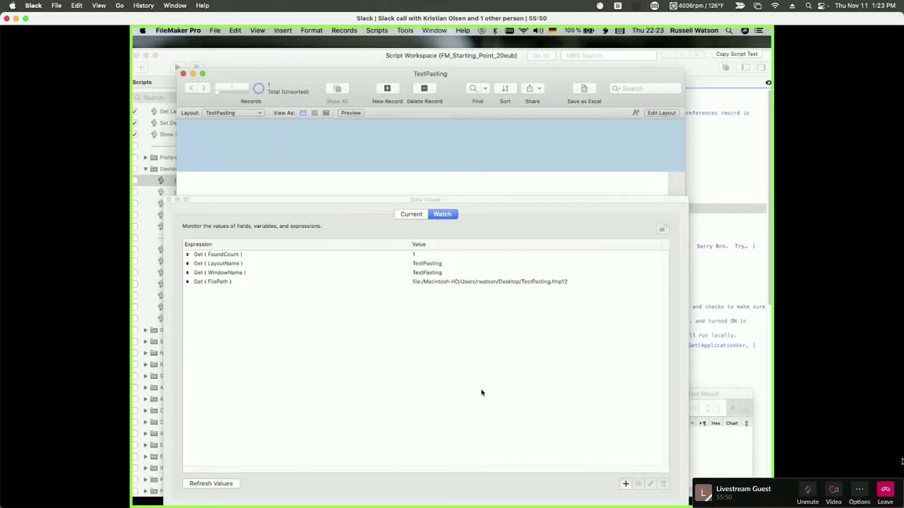
- Reopen the custom functions list of TestPasting and paste the copied CallA function at its end
key(super+shift+f)
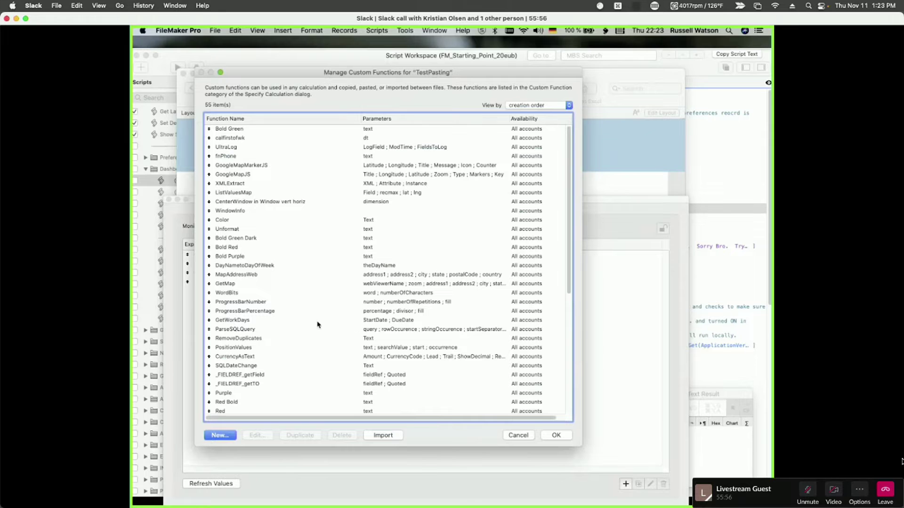
scroll(319, 326, down, 5)
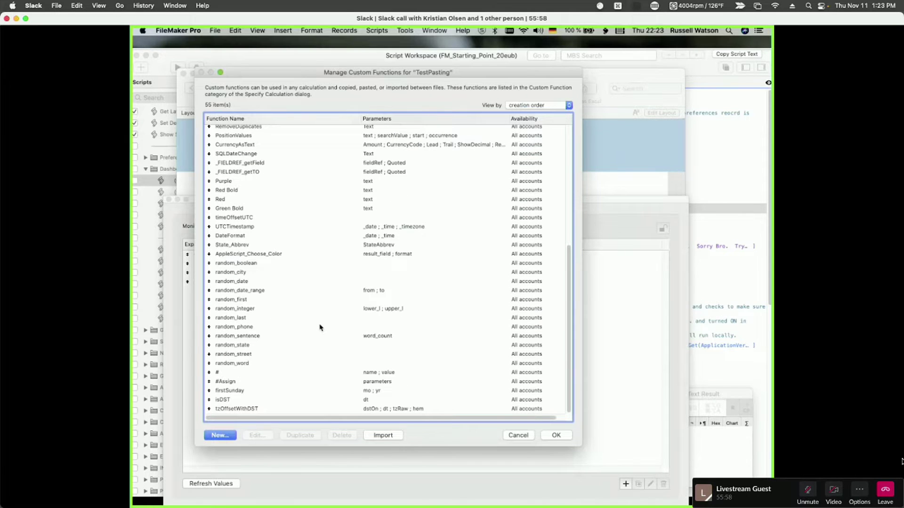
key(super+v)
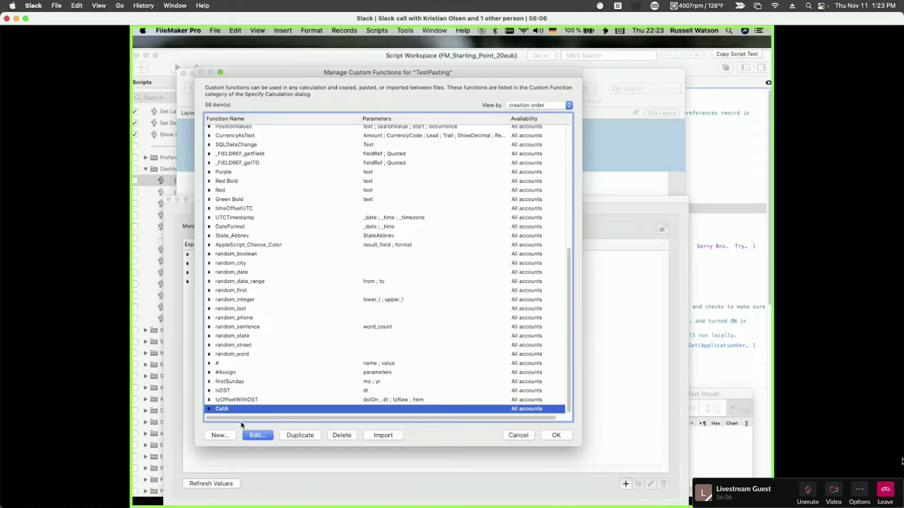
- Copy the pasted CallA function and convert the clipboard to XML in fmCheckMate's XML-Editor
key(super+Tab)
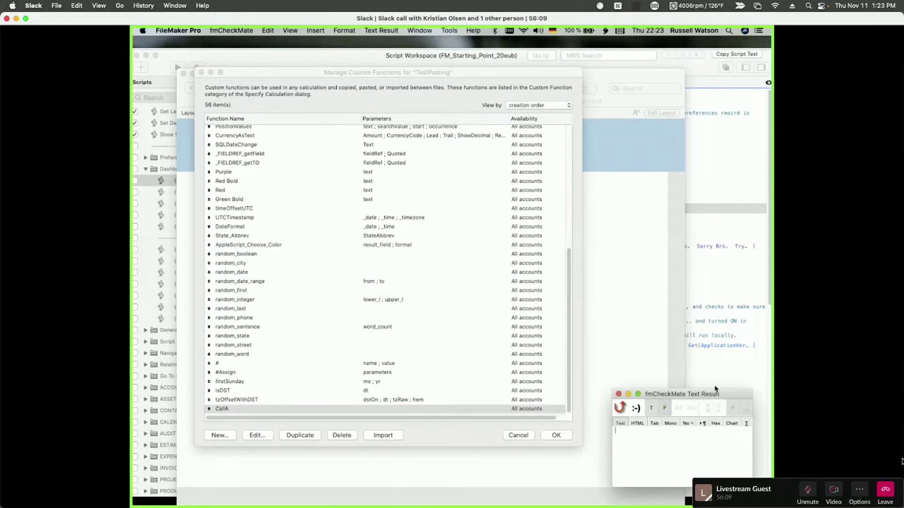
click(620, 407)
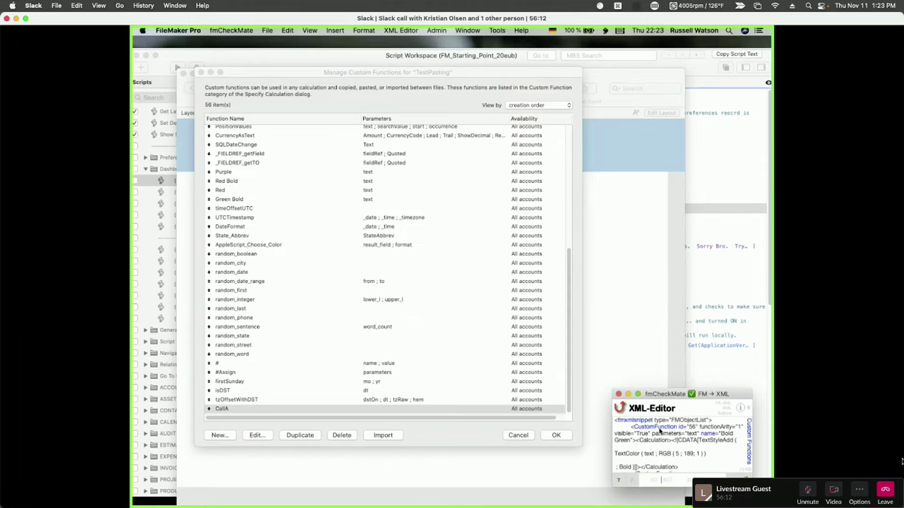
key(super+Tab)
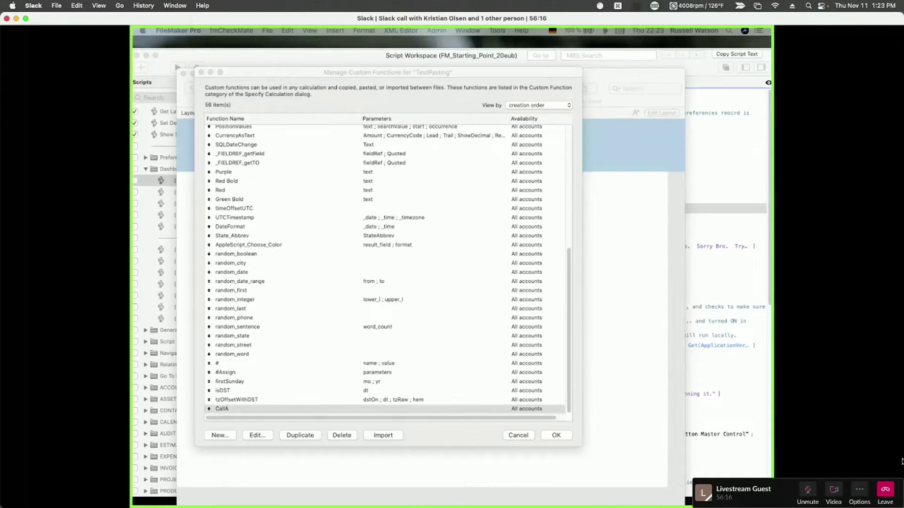
drag(608, 406, 679, 390)
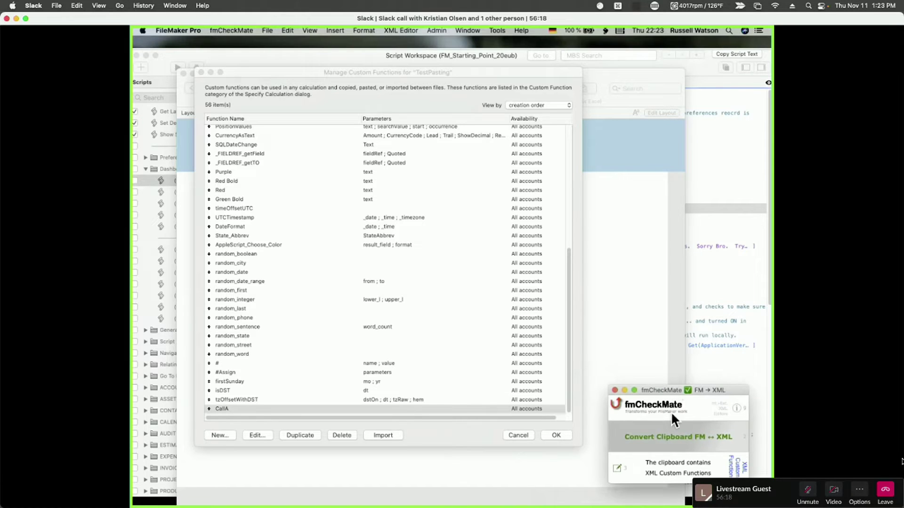
click(663, 444)
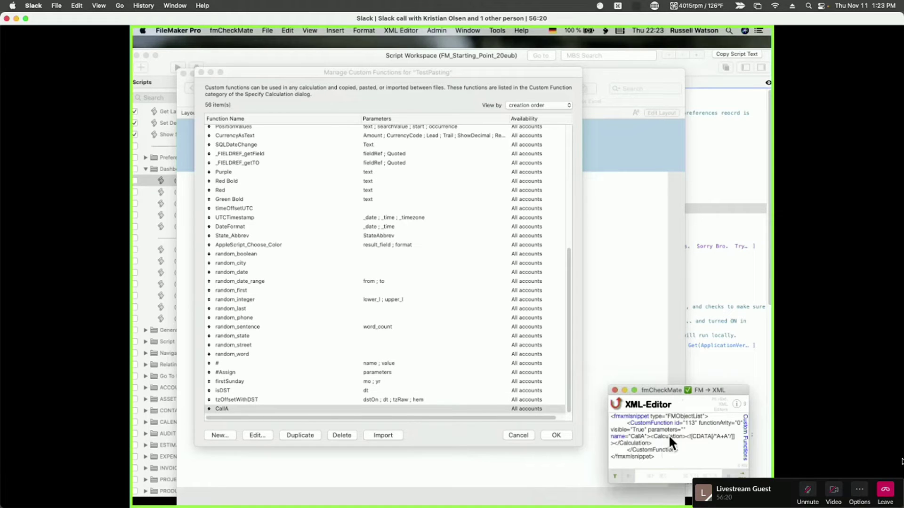
- Run the "List functions that seem to be commented out" analysis on the CallA XML and select the result text
click(620, 482)
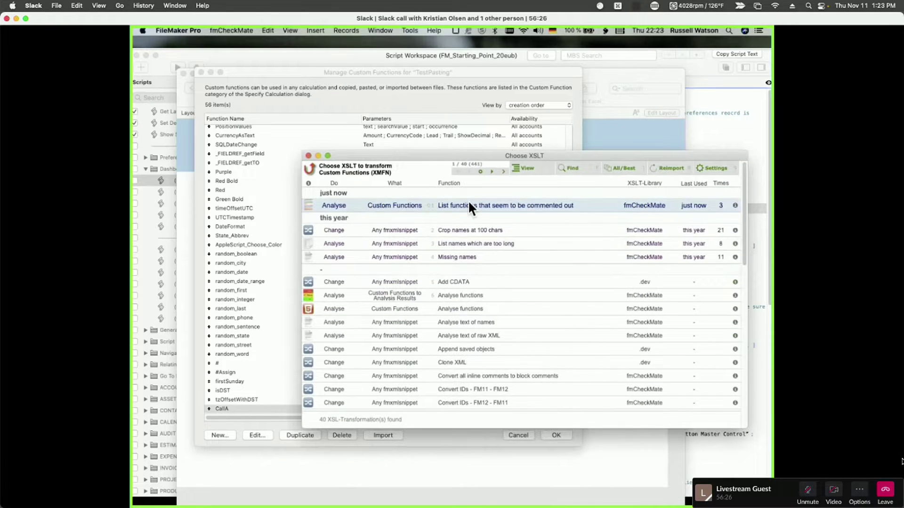
double_click(462, 203)
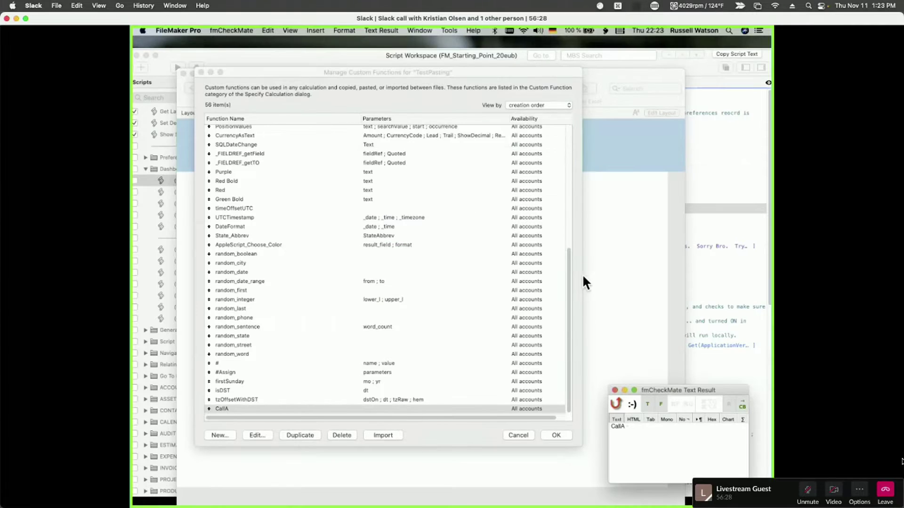
key(super+a)
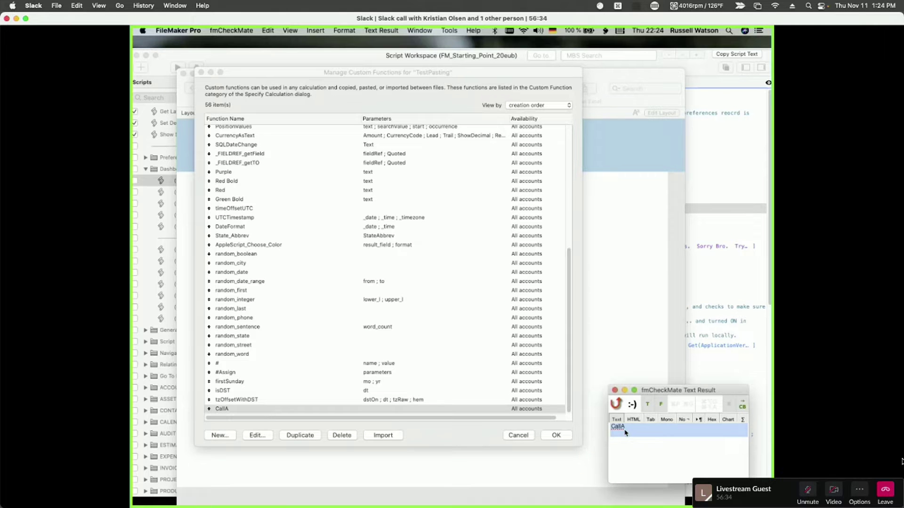
- Open the pasted CallA custom function, inspect the comment marks around its calculation, and close it without changes
click(305, 410)
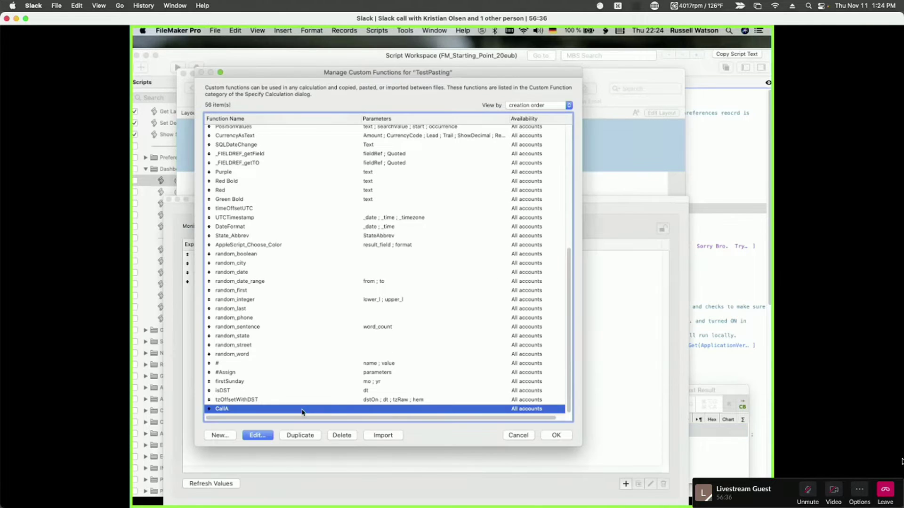
double_click(302, 409)
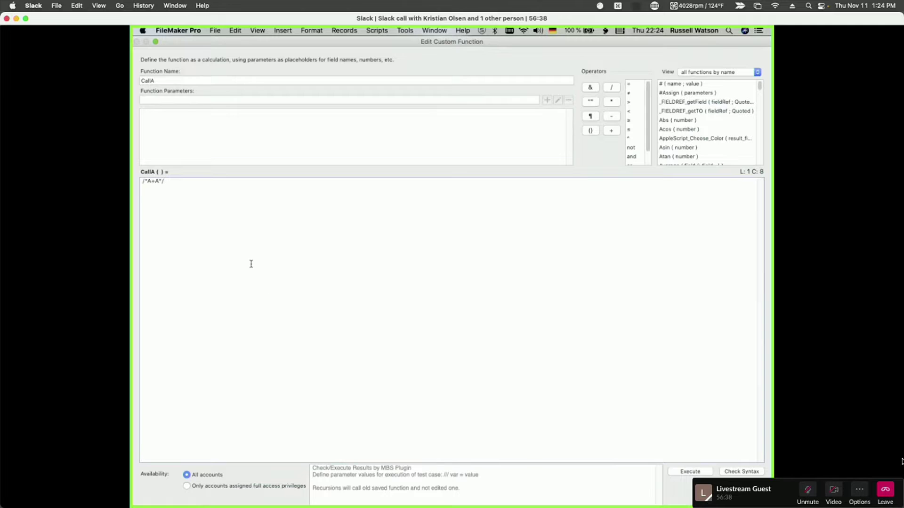
key(shift+Left)
key(shift+Left)
key(super+Left)
key(shift+Right)
key(shift+Right)
key(Escape)
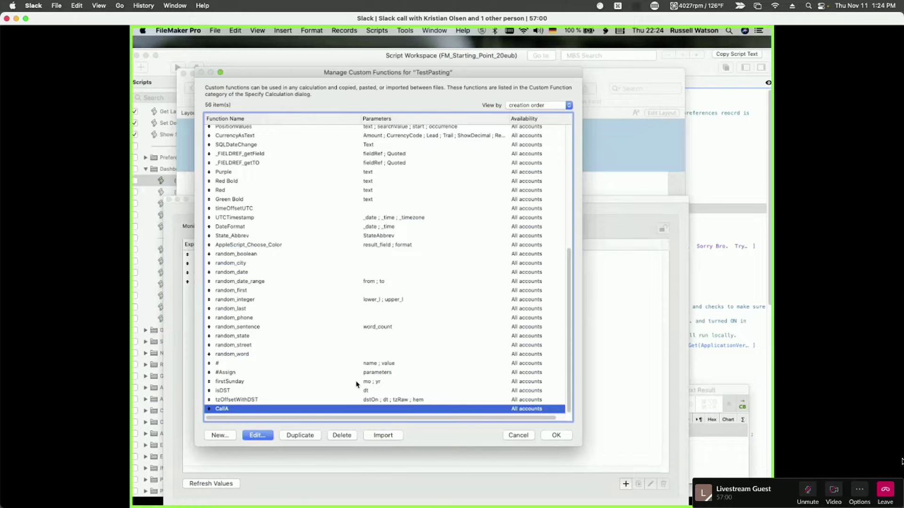
- Close the custom functions list of TestPasting and discard all changes made in it
key(super+c)
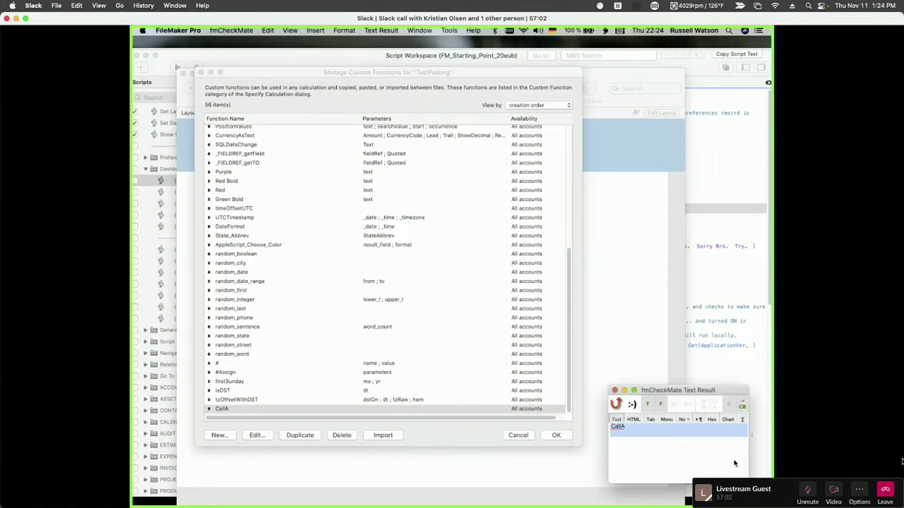
click(500, 429)
click(517, 438)
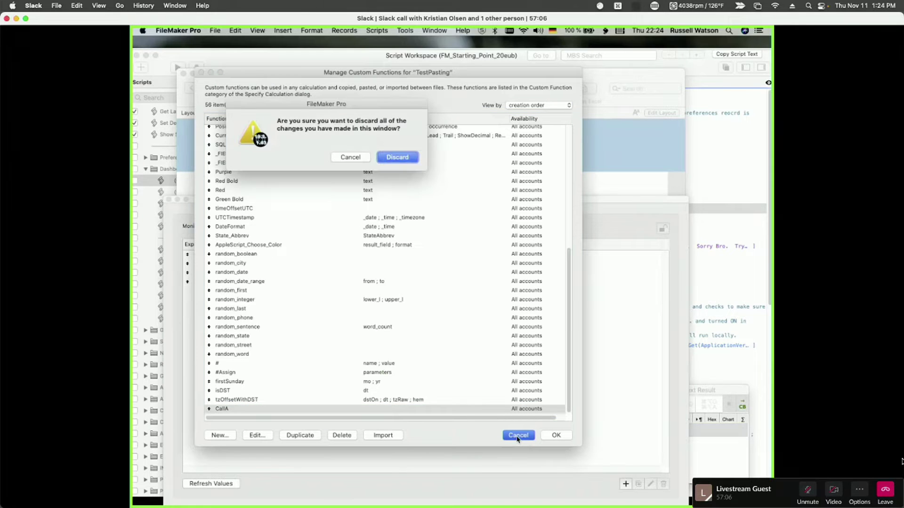
click(405, 159)
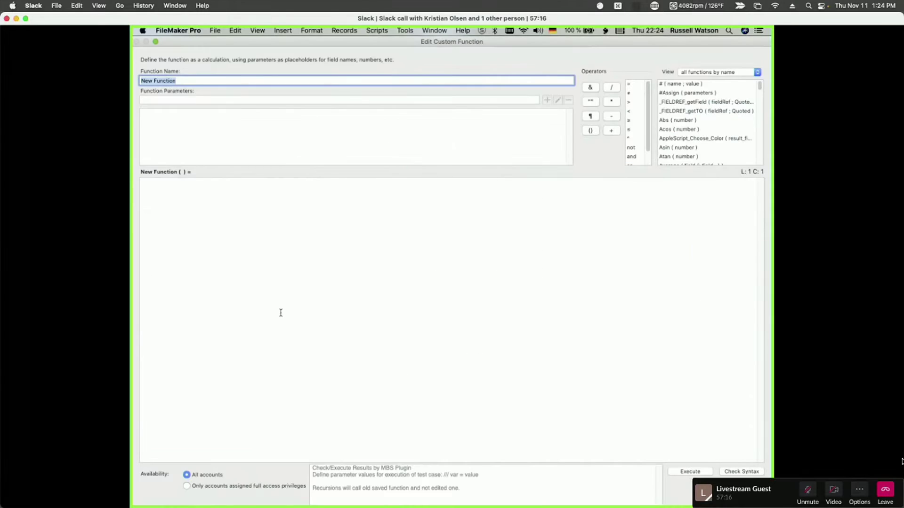
- Create a custom function named A with the calculation 1 in TestPasting and save the custom functions list
text(1)
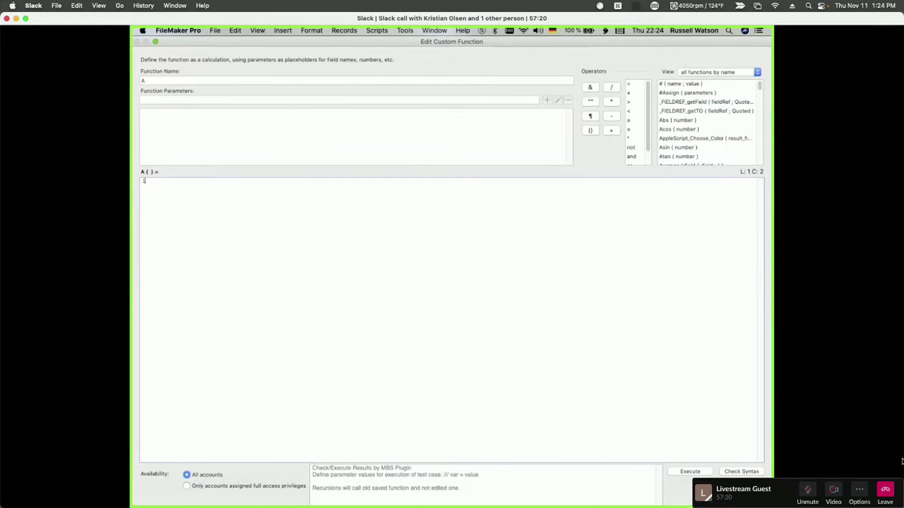
click(746, 494)
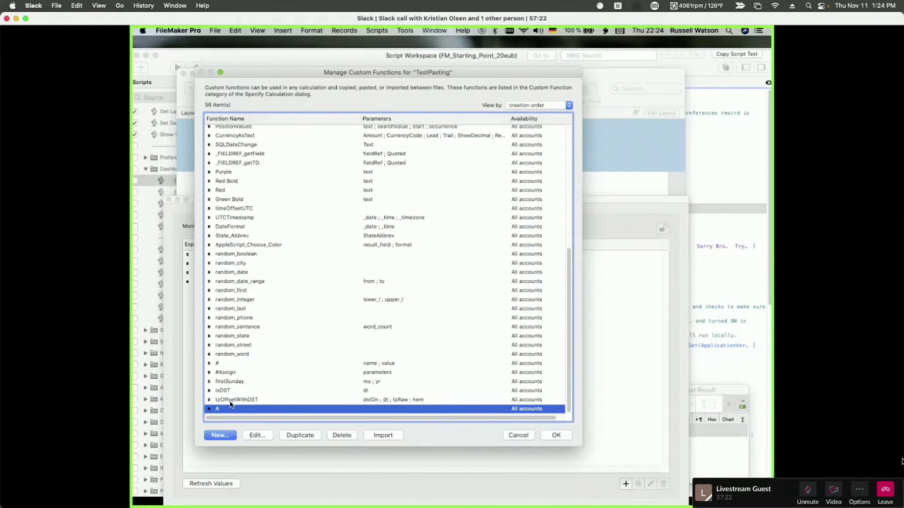
click(561, 439)
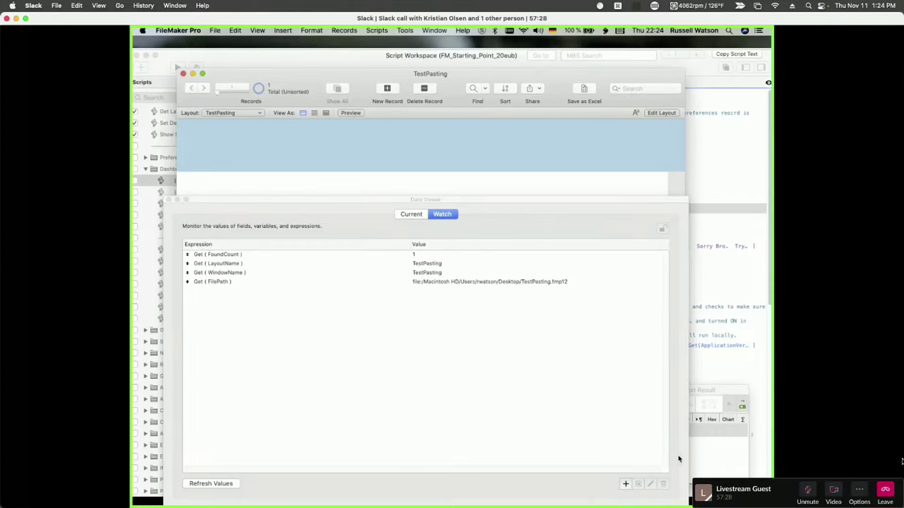
- Put away the Data Viewer, TestPasting and Script Workspace windows to get to the FM_Starting_Point_20eub Staff layout
click(706, 450)
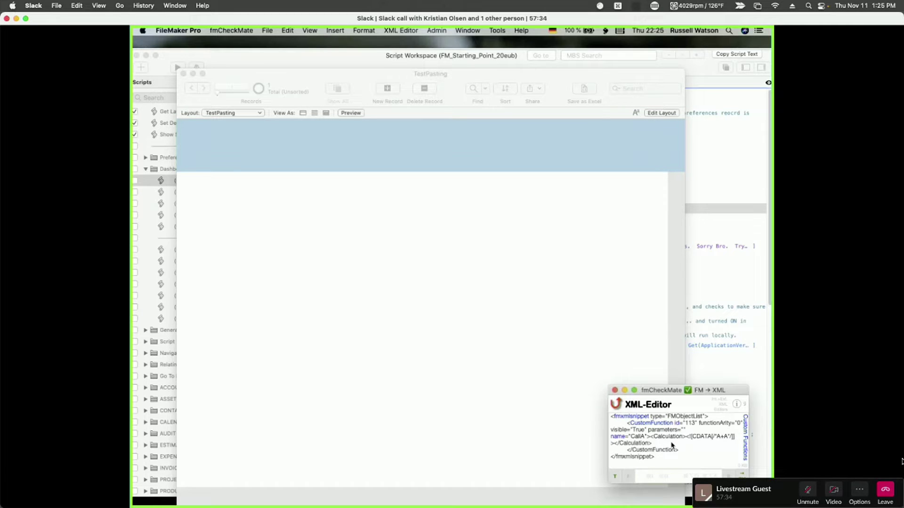
click(428, 327)
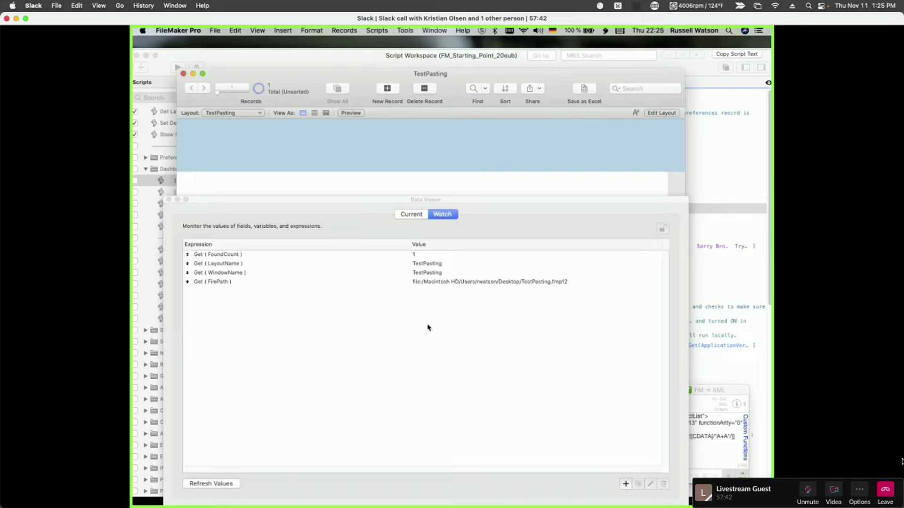
click(177, 200)
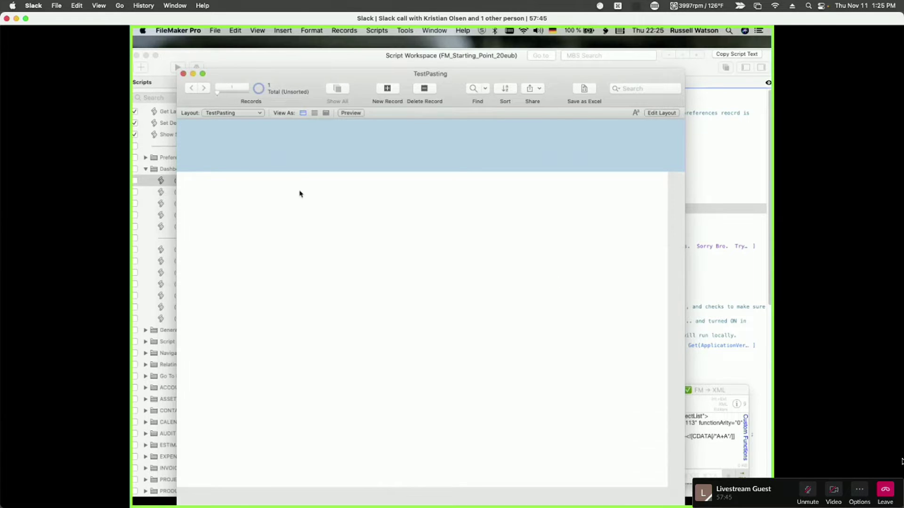
click(184, 73)
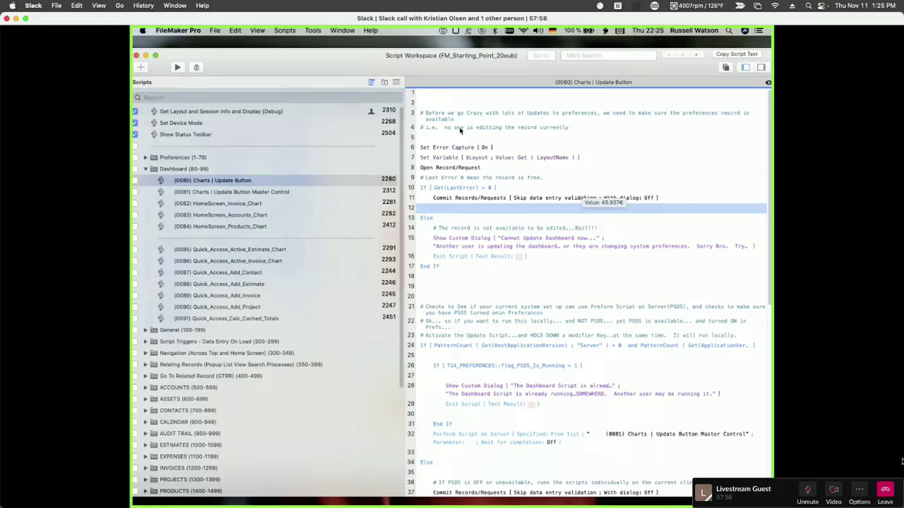
click(146, 56)
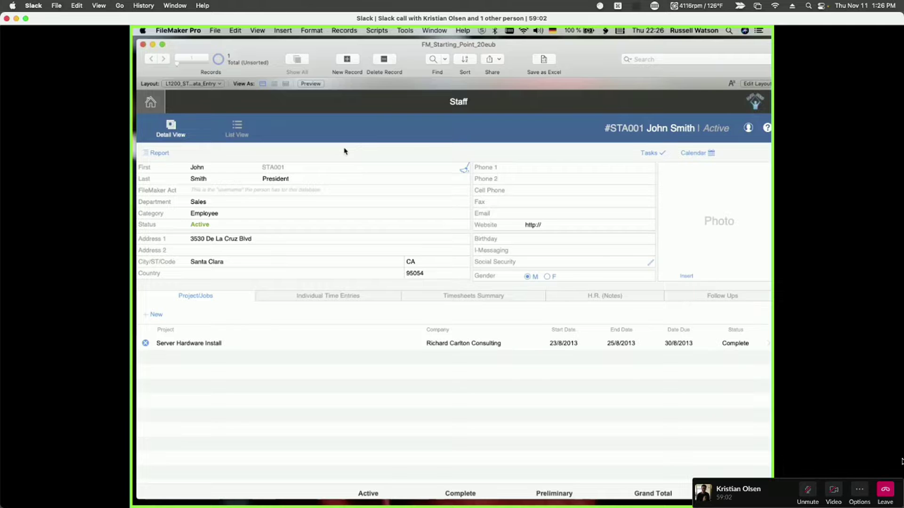
- Switch the Staff layout to Layout mode and show the data settings of the Name_First field
key(super+l)
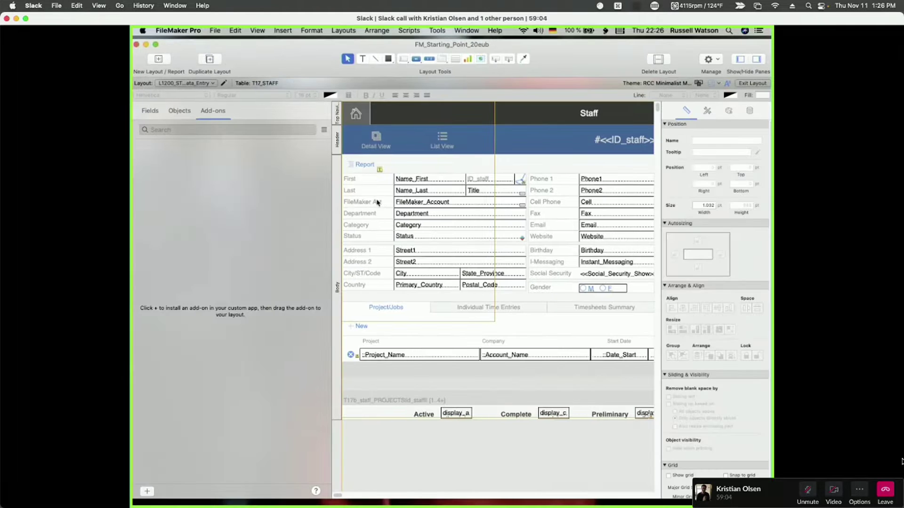
double_click(417, 182)
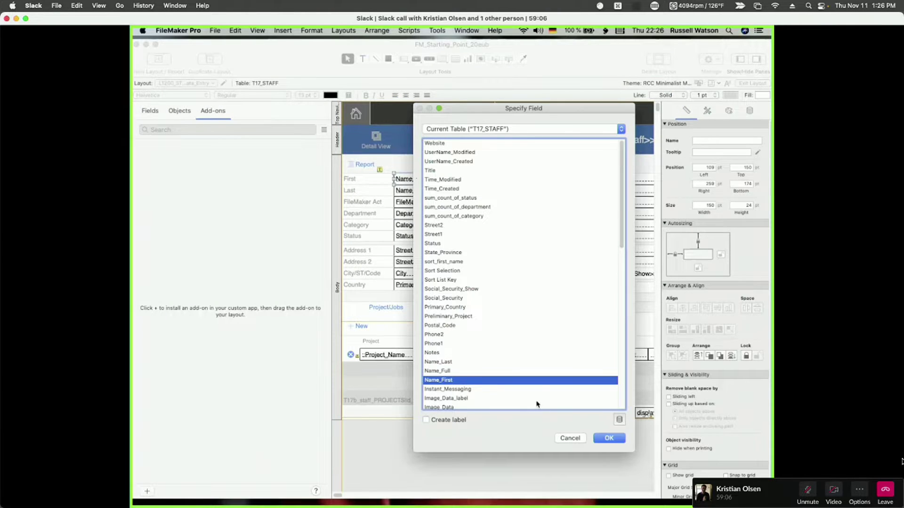
click(608, 438)
click(749, 111)
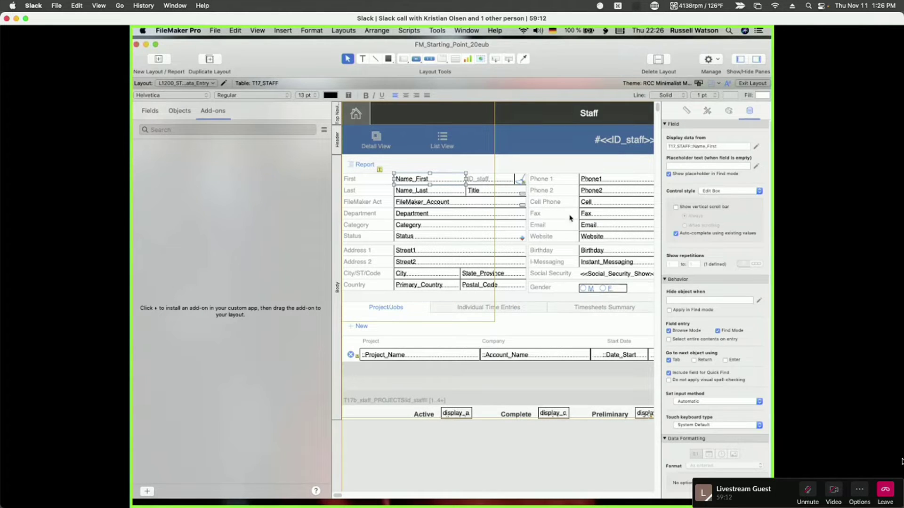
- Inspect the data settings of the Title field, the Category field and the Project/Jobs tab, and clear the selection
click(475, 191)
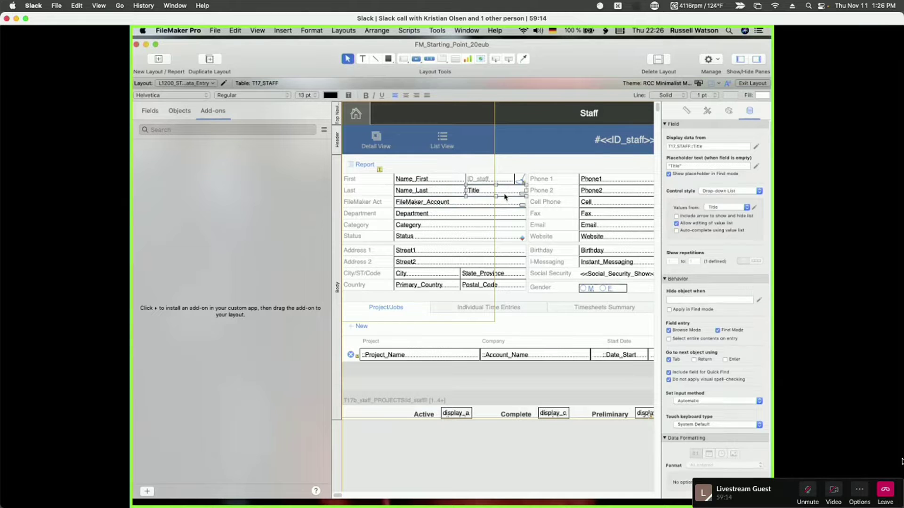
click(471, 225)
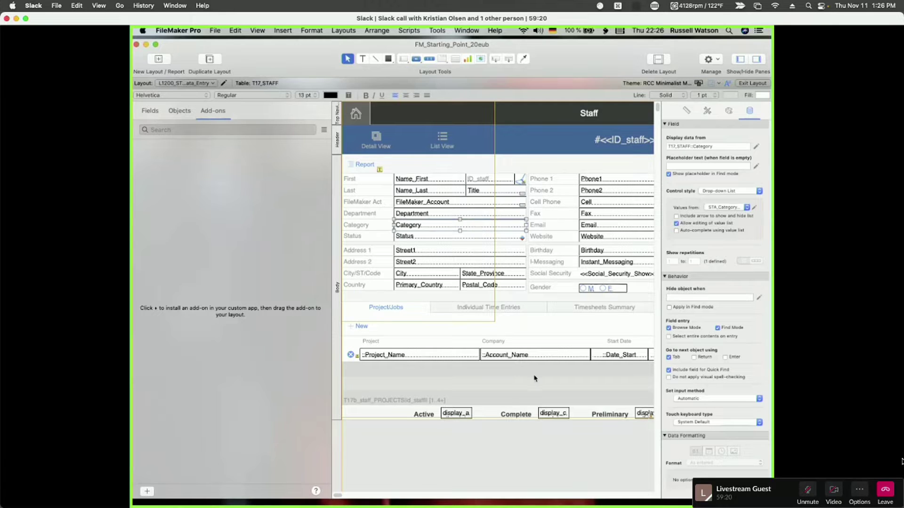
click(407, 316)
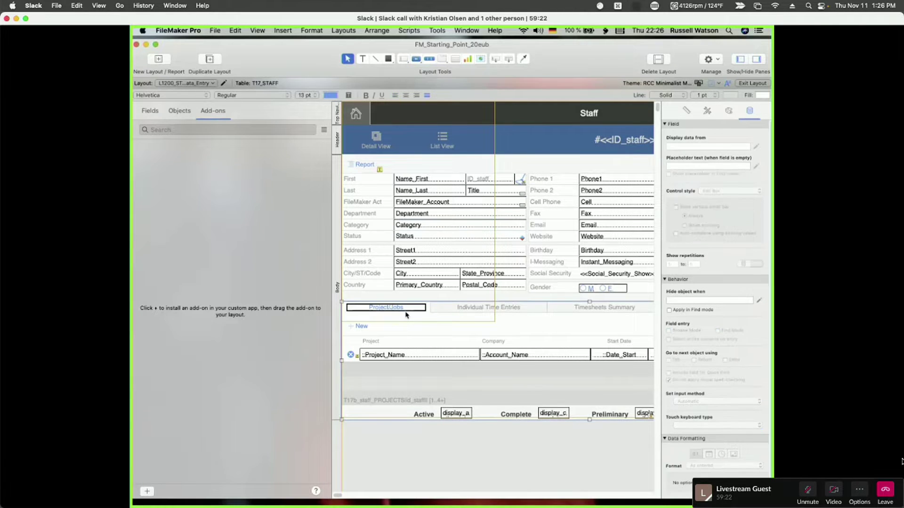
click(418, 447)
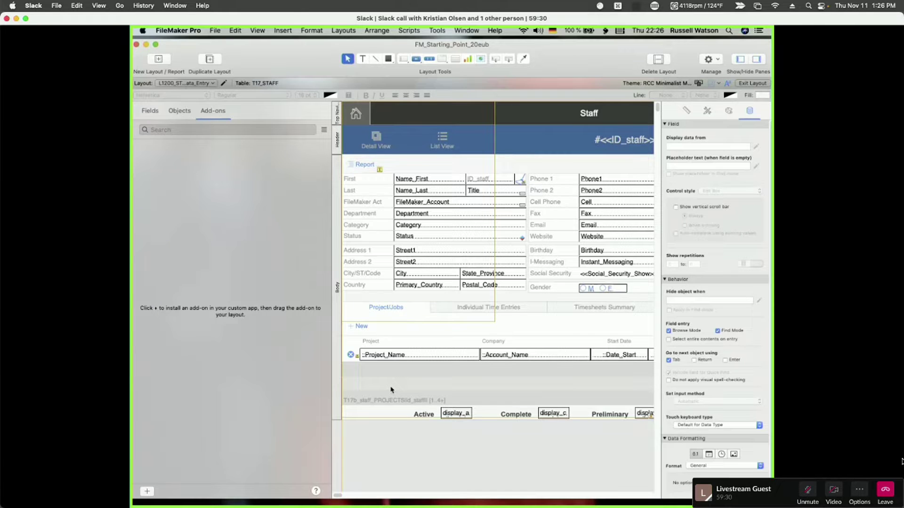
- Copy all objects on the Staff layout and convert the clipboard to XML in fmCheckMate
key(super+v)
key(super+a)
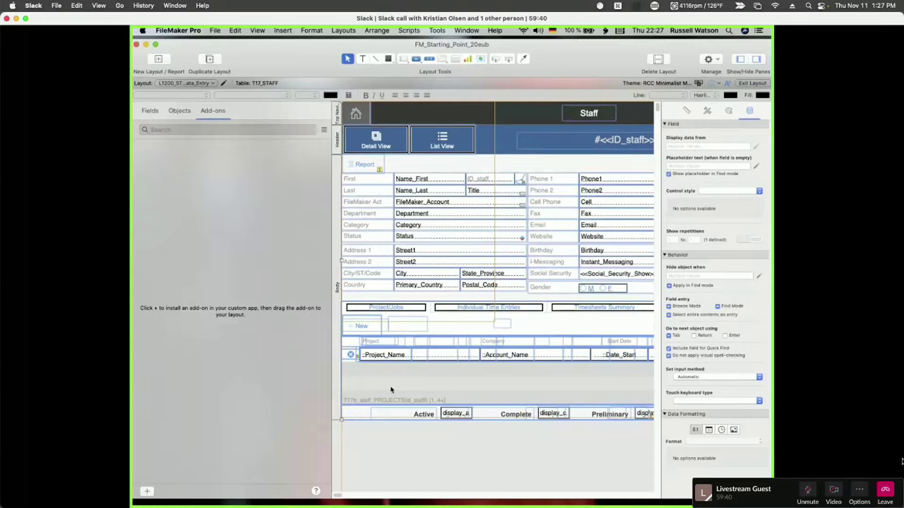
key(super+c)
key(super+Tab)
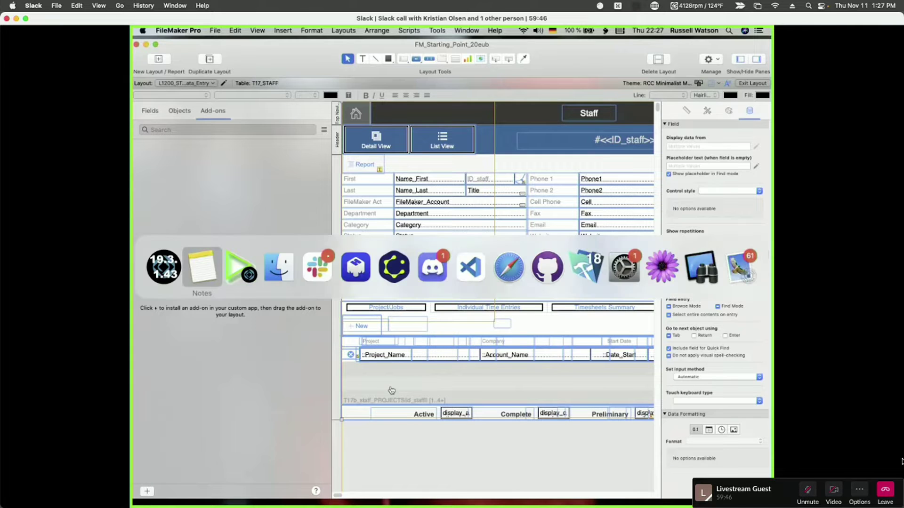
key(super+Tab)
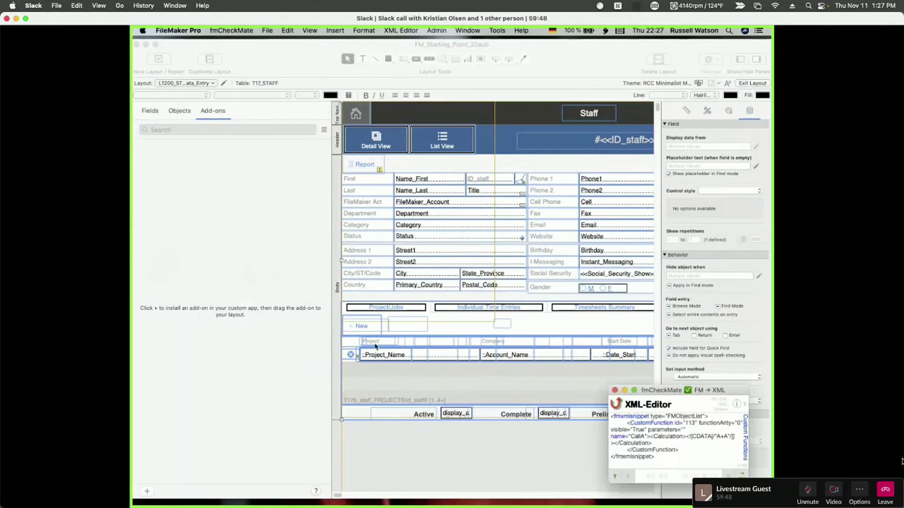
click(615, 407)
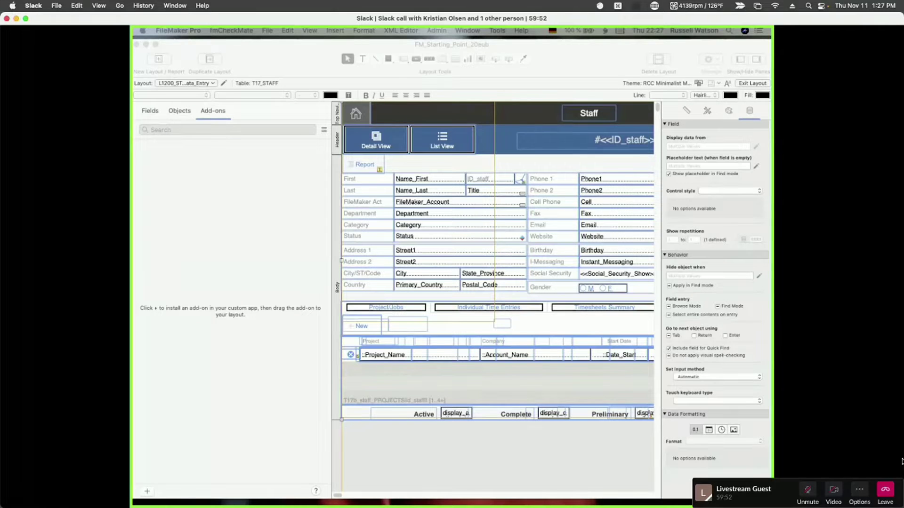
drag(592, 367, 678, 399)
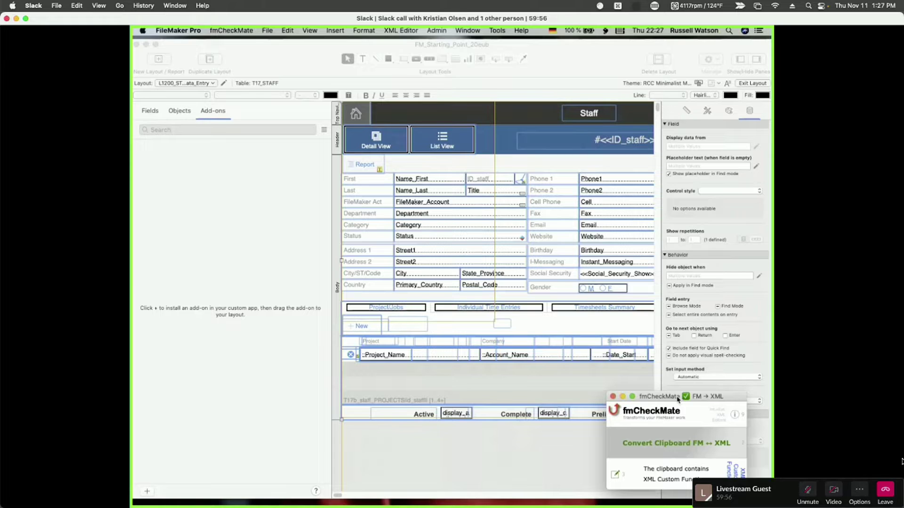
click(685, 444)
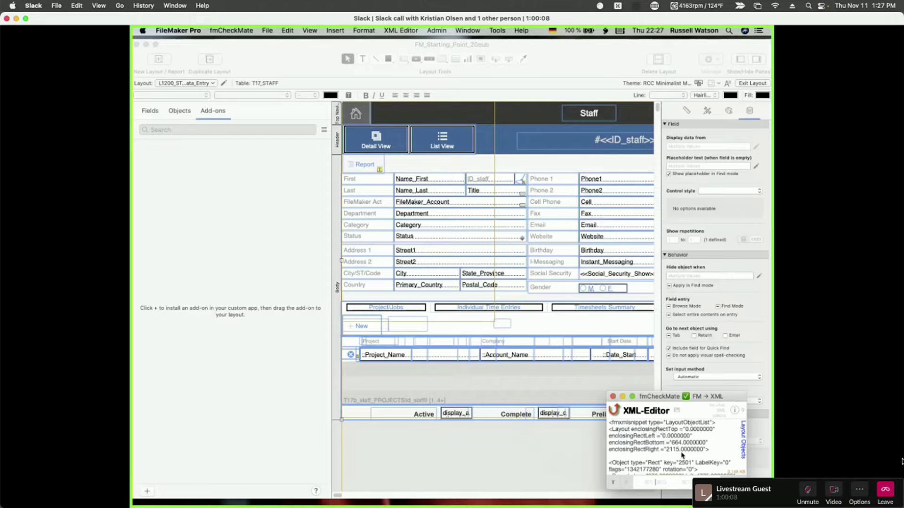
- Enlarge the XML-Editor, examine the XML of the Staff layout's field objects, and return the window to its small size
key(ctrl+super+z)
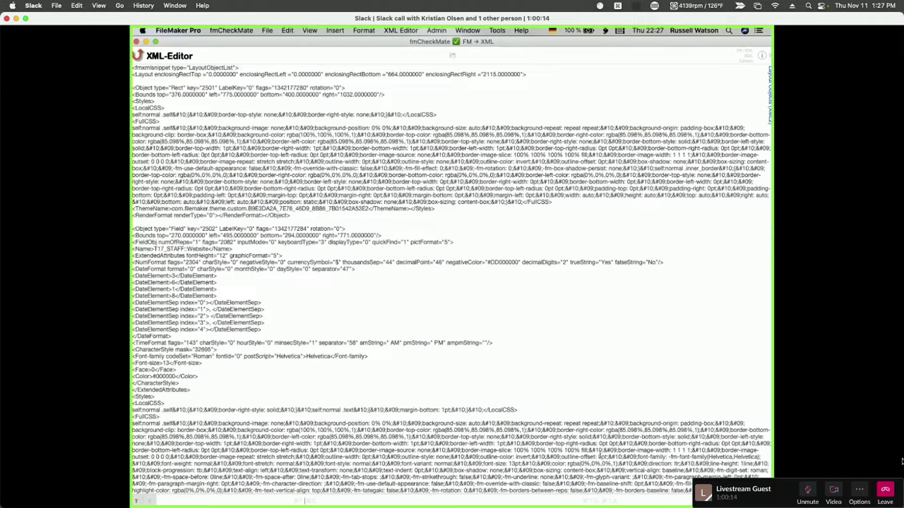
drag(601, 488, 353, 160)
scroll(603, 330, down, 10)
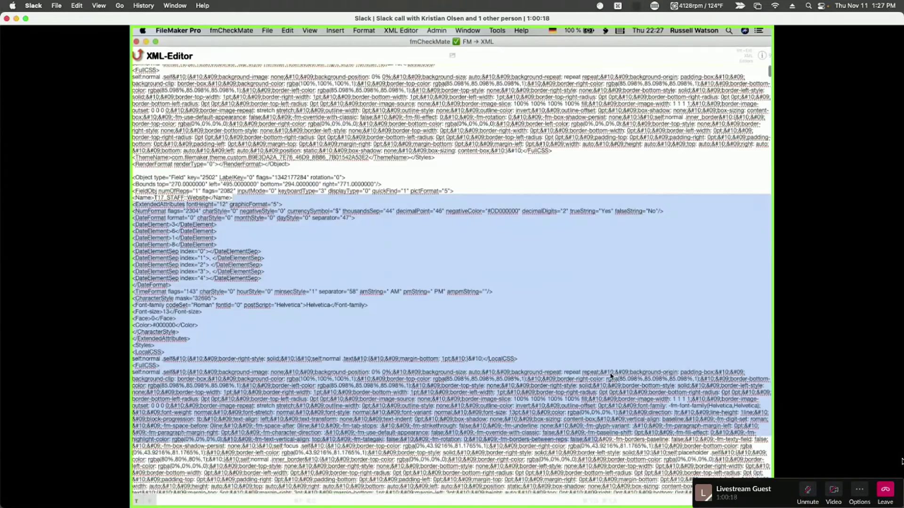
scroll(610, 371, down, 6)
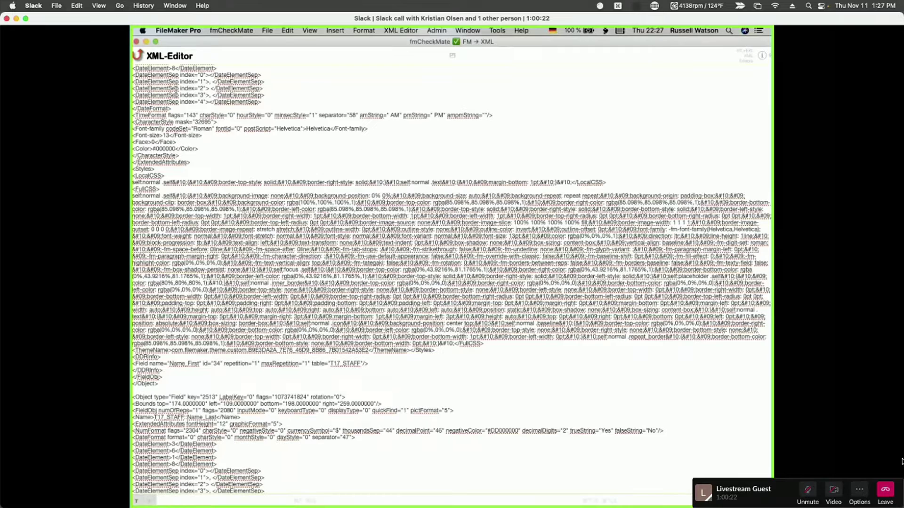
key(super+grave)
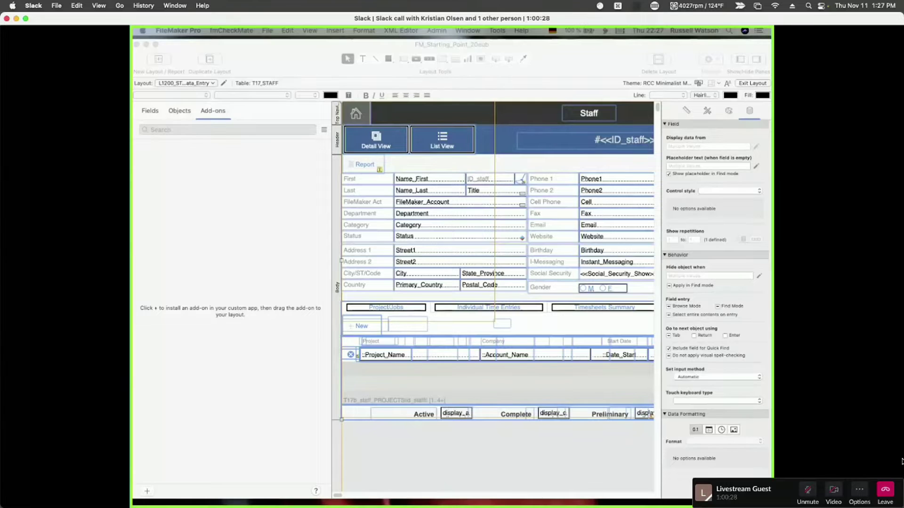
drag(594, 505, 665, 393)
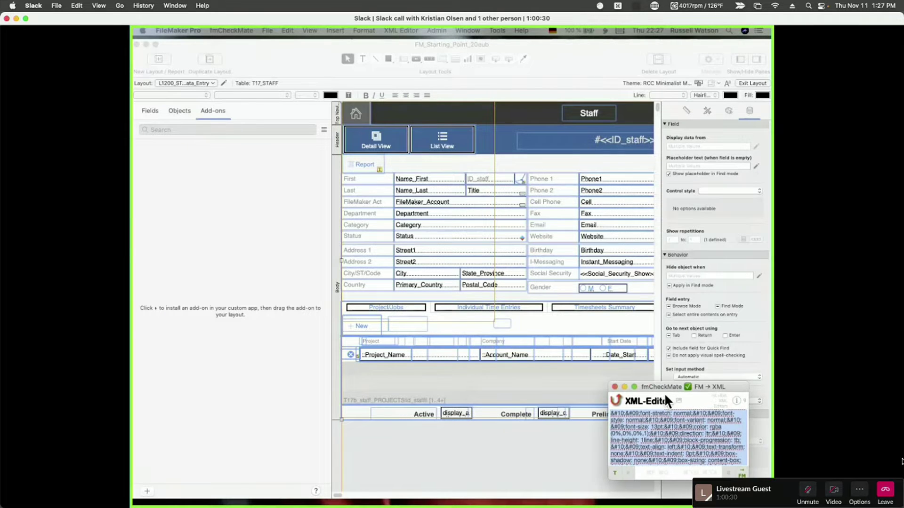
- Open the list of XSL transformations for the Staff layout's XML and look through the available functions
click(614, 474)
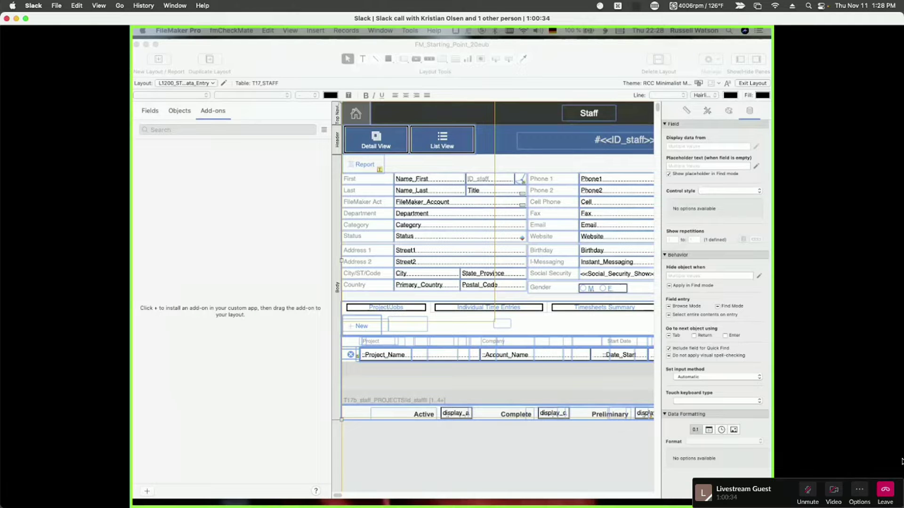
drag(497, 108, 435, 123)
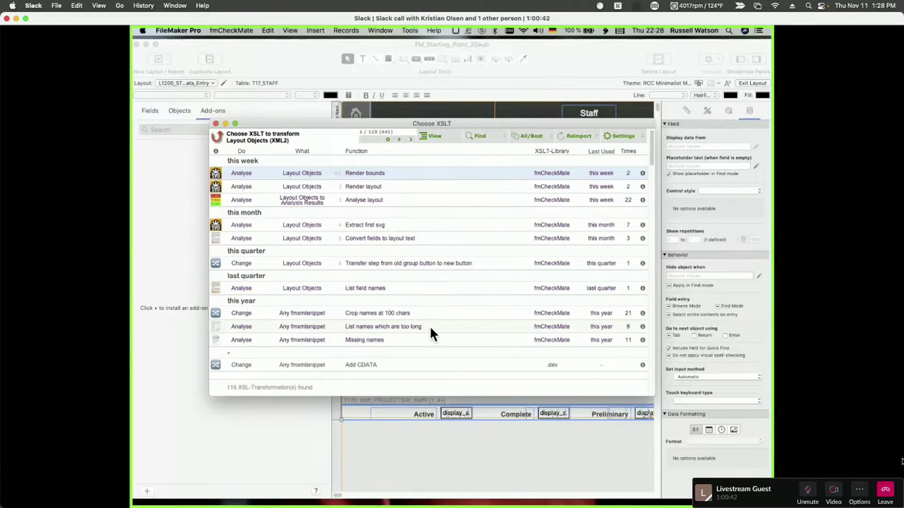
scroll(430, 326, down, 8)
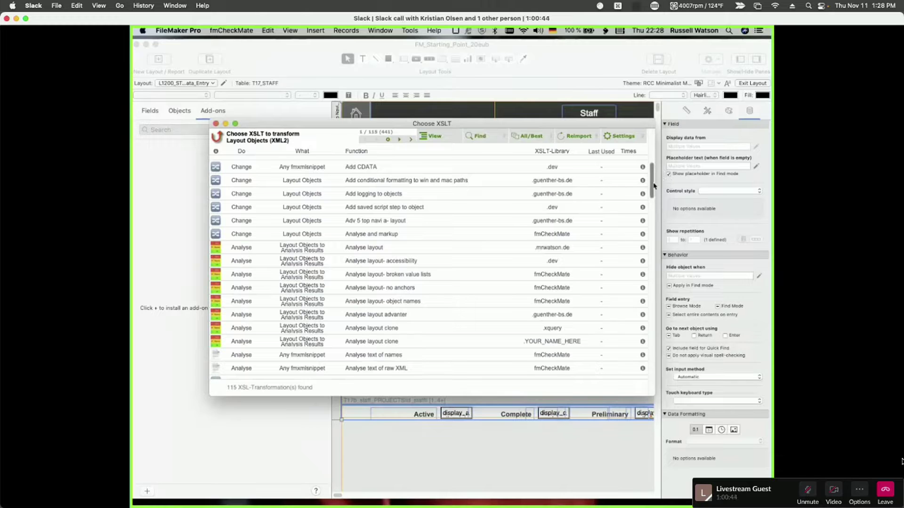
drag(652, 186, 650, 147)
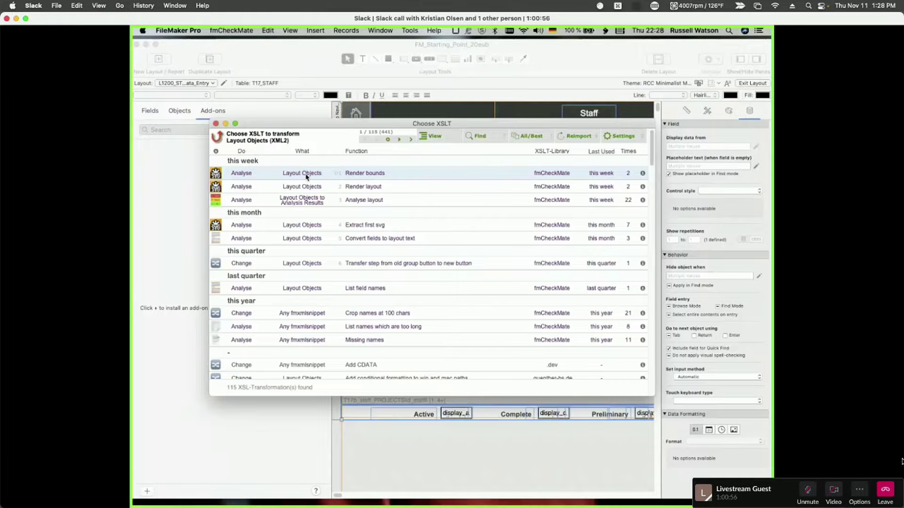
- Filter the transformations to Analyse, Layout Objects to Analysis Results and the fmCheckMate library, and run Analyse layout
click(243, 200)
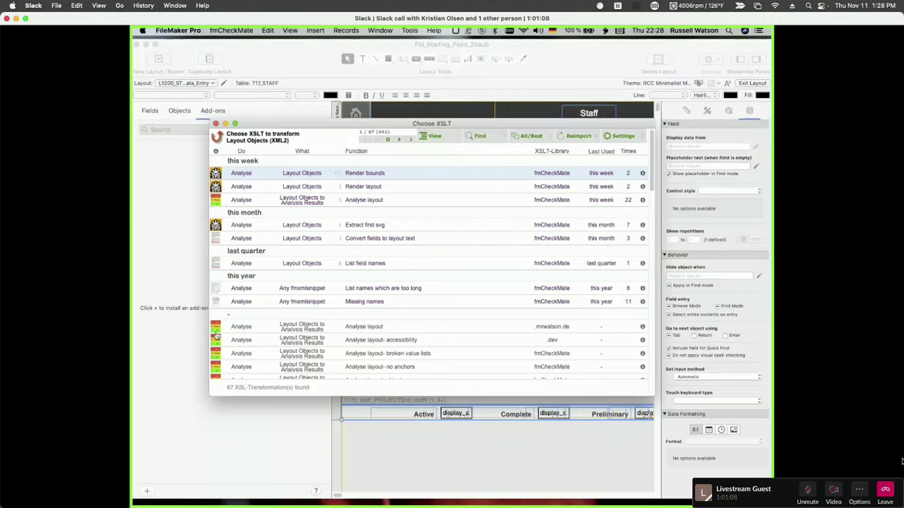
click(308, 203)
click(308, 202)
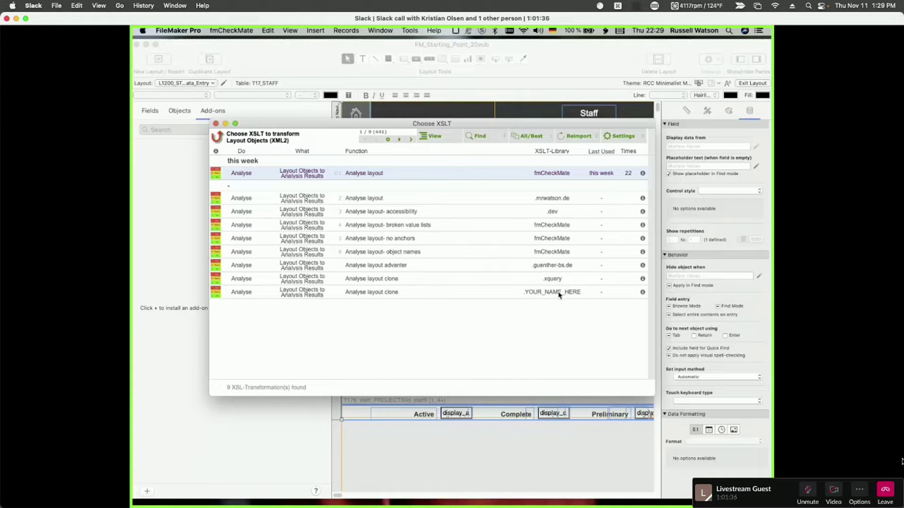
click(553, 179)
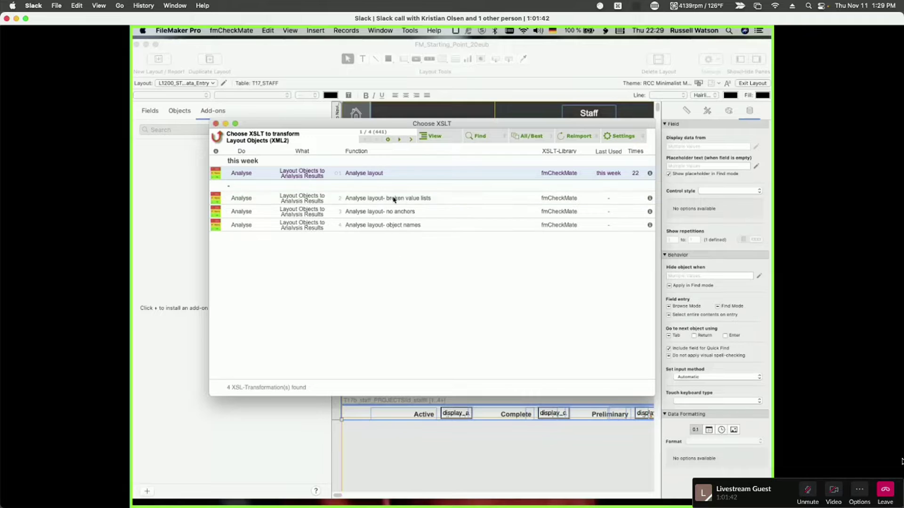
double_click(372, 174)
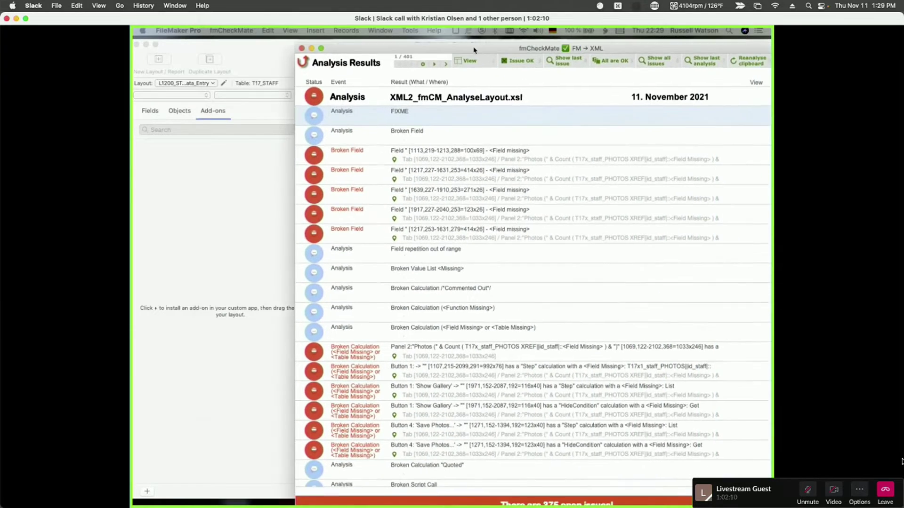
drag(474, 49, 413, 47)
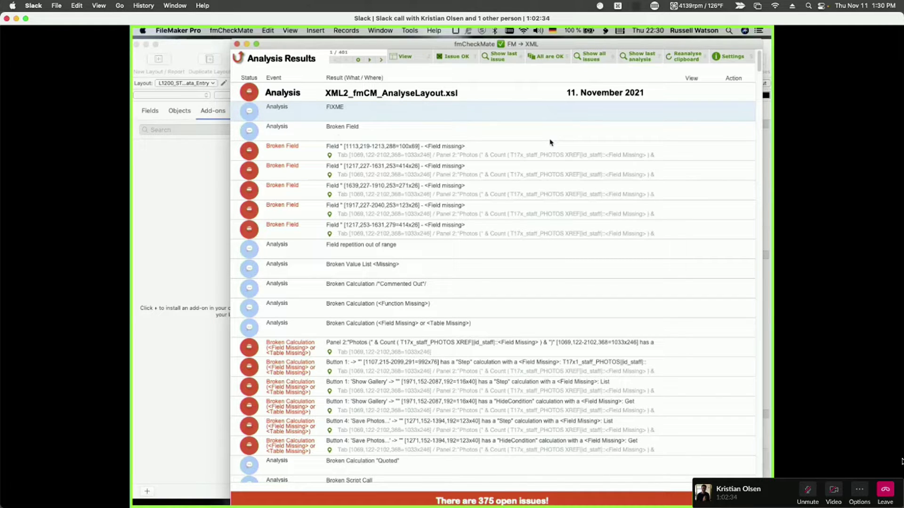
- Leave the analysis results and reopen the clipboard's layout objects in the XML-Editor
click(242, 61)
click(241, 61)
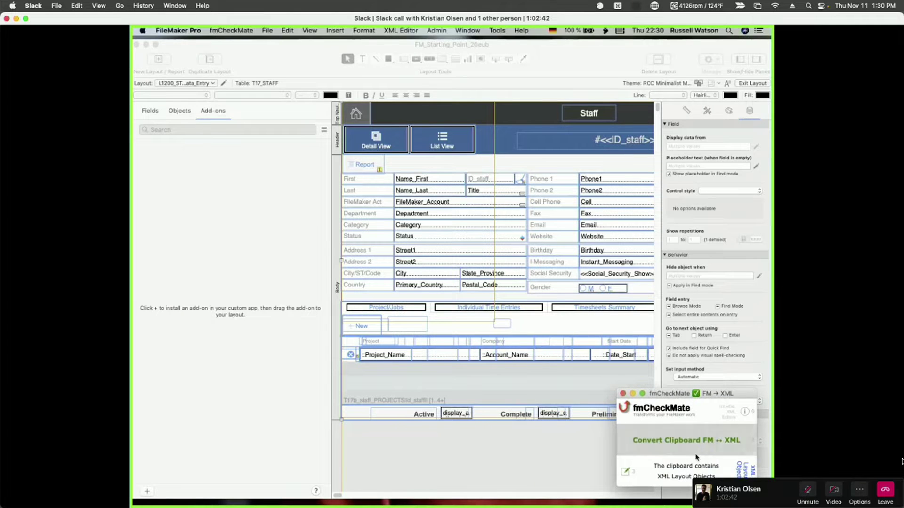
click(687, 476)
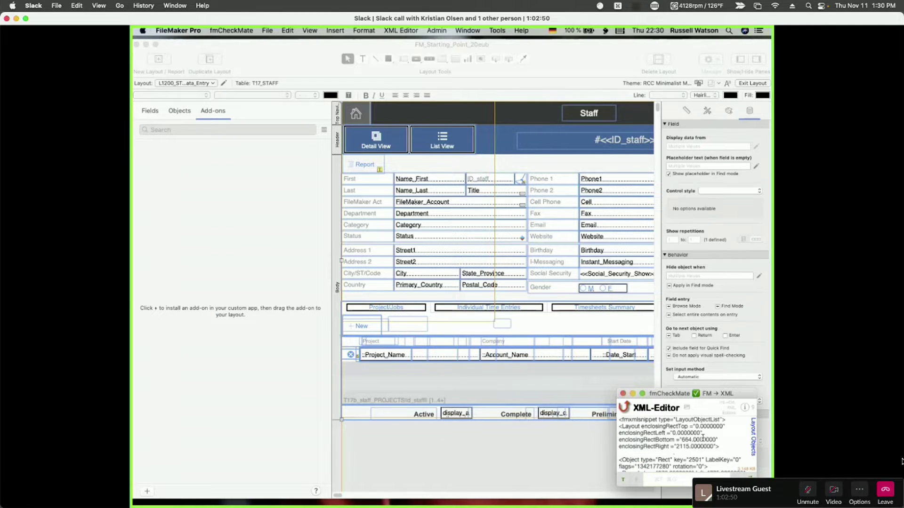
click(683, 440)
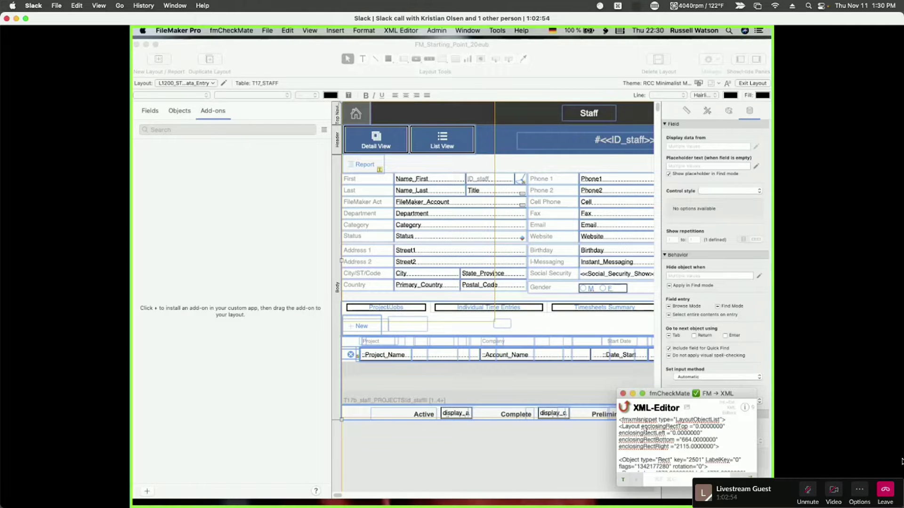
triple_click(674, 437)
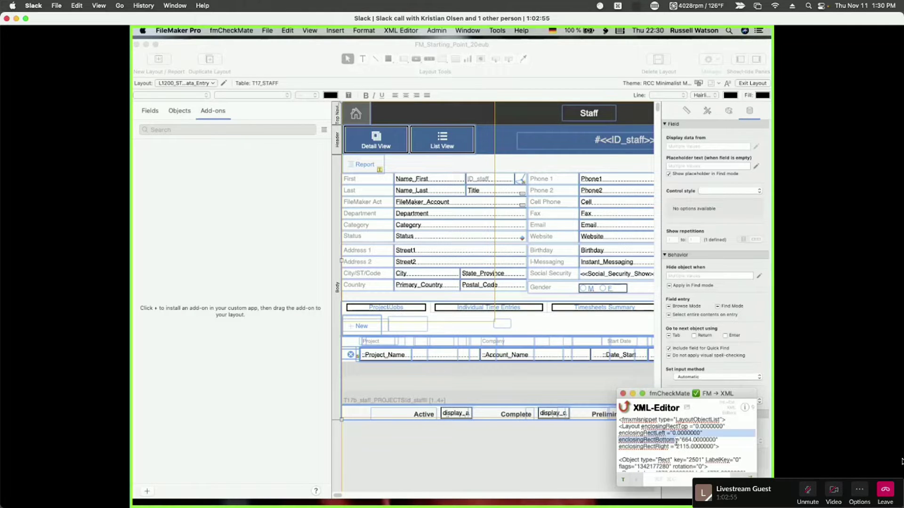
click(623, 481)
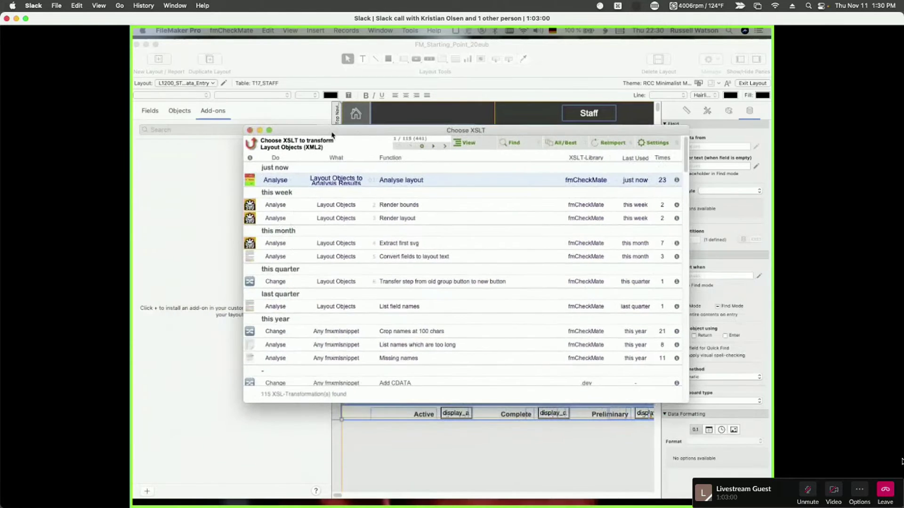
click(411, 183)
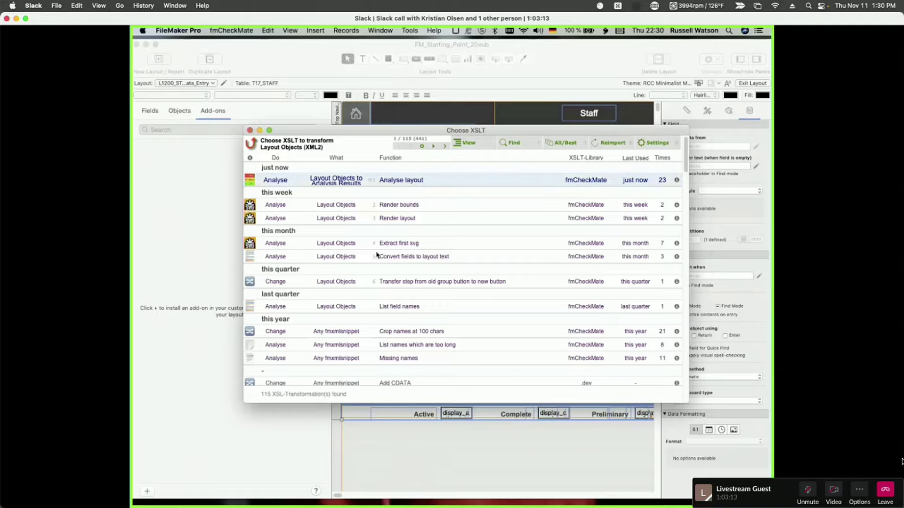
click(254, 144)
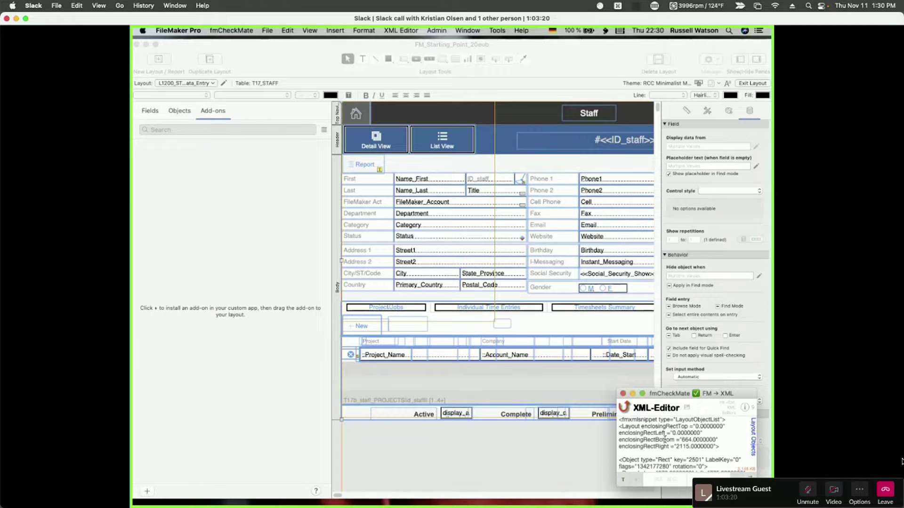
- Select the entire layout XML in the XML-Editor and run the Analyse layout transformation on it again
click(664, 440)
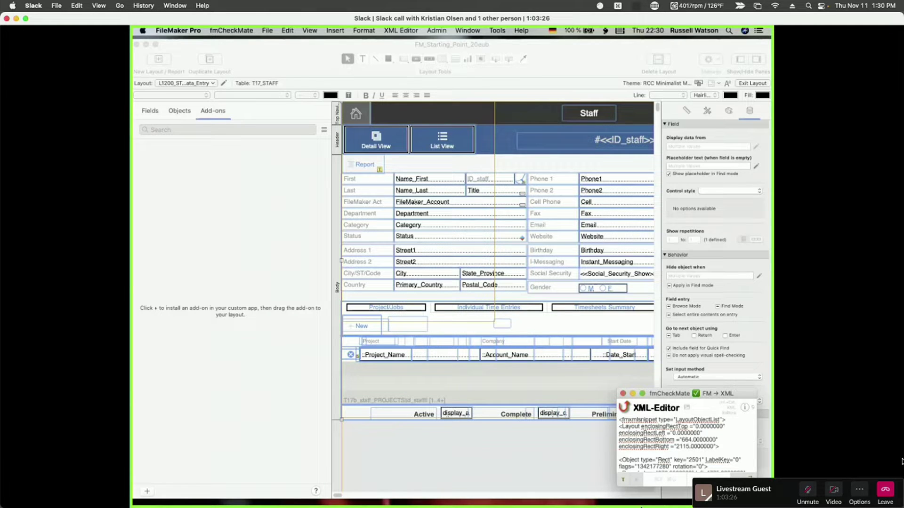
key(super+a)
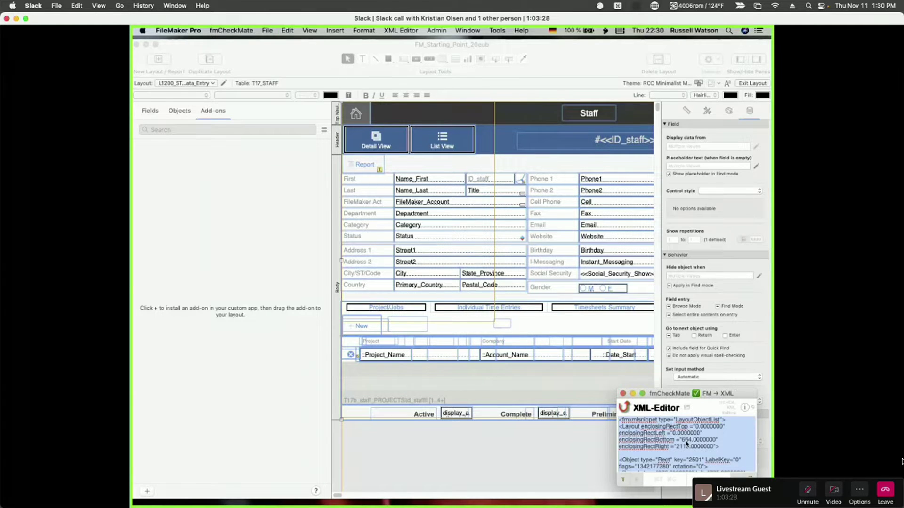
click(623, 481)
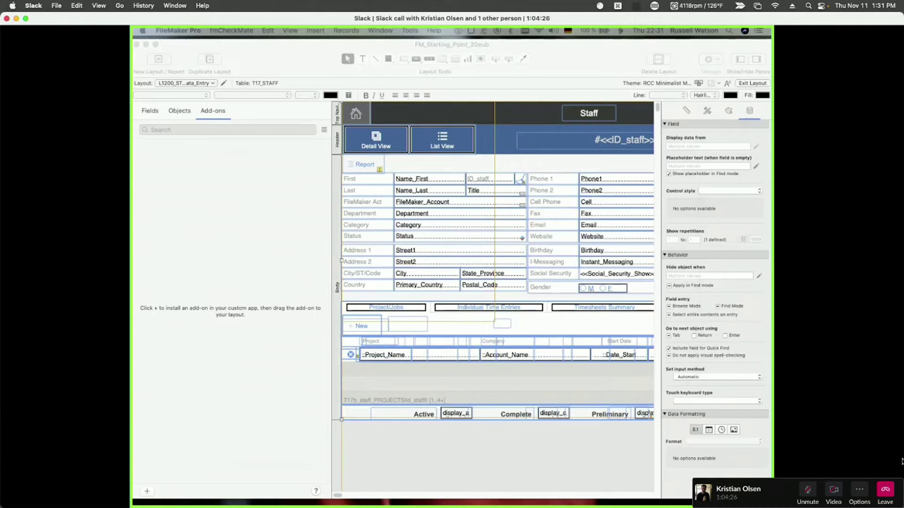
drag(563, 157, 449, 35)
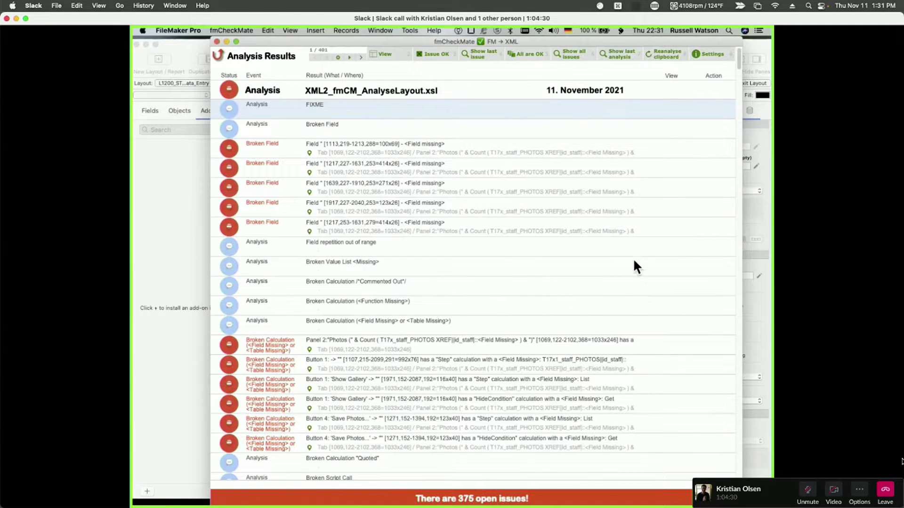
key(super+Tab)
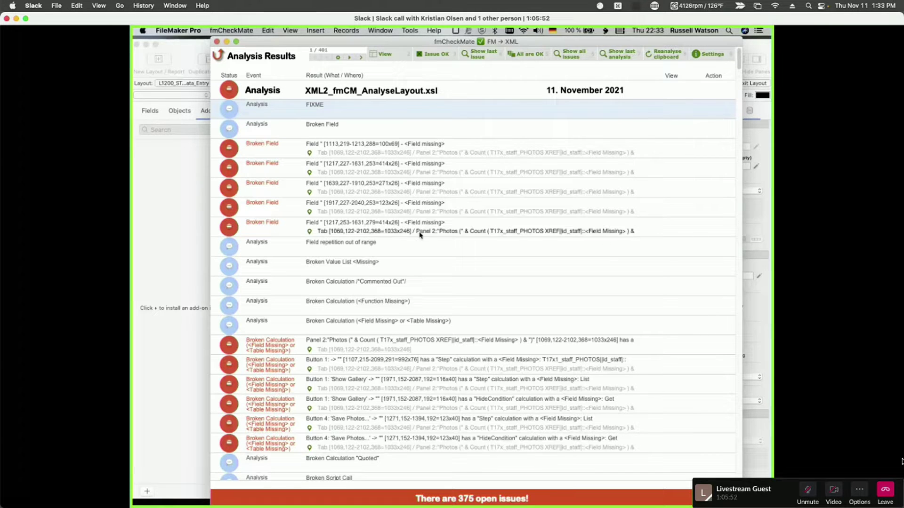
- Show the full object path of the first Broken Field issue in the analysis results
click(350, 155)
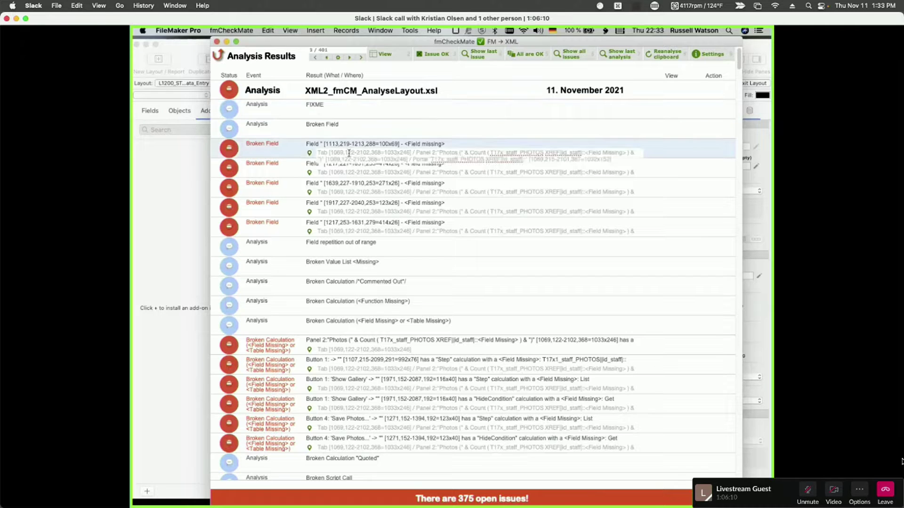
click(310, 154)
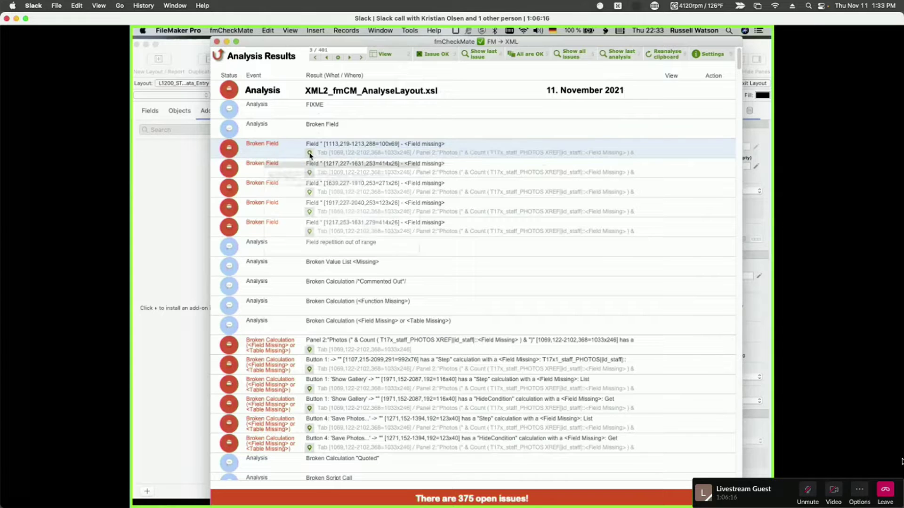
click(310, 154)
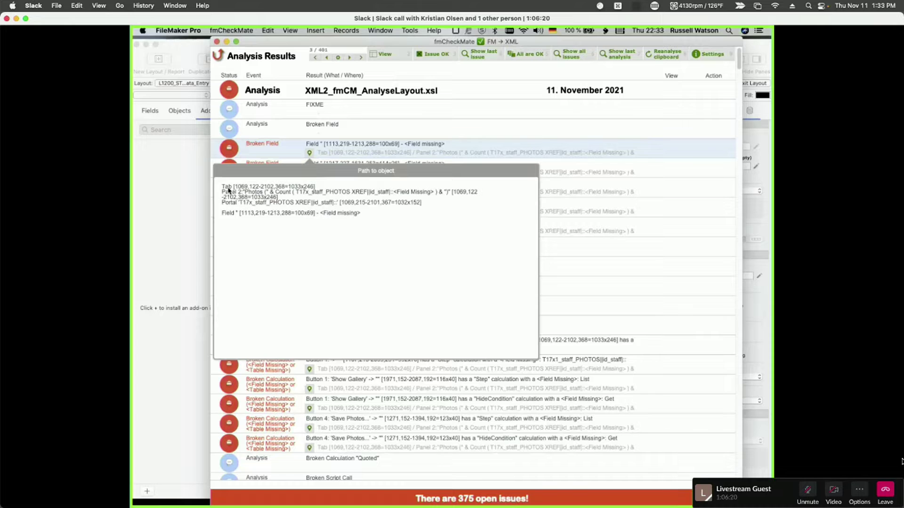
click(369, 222)
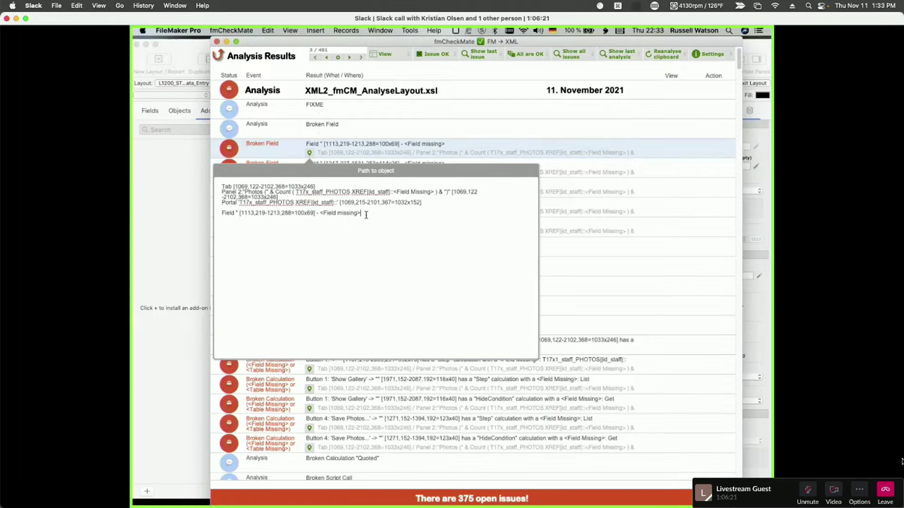
- Examine the tab's coordinates and the Panel 2 name calculation in the broken field's object path
double_click(225, 186)
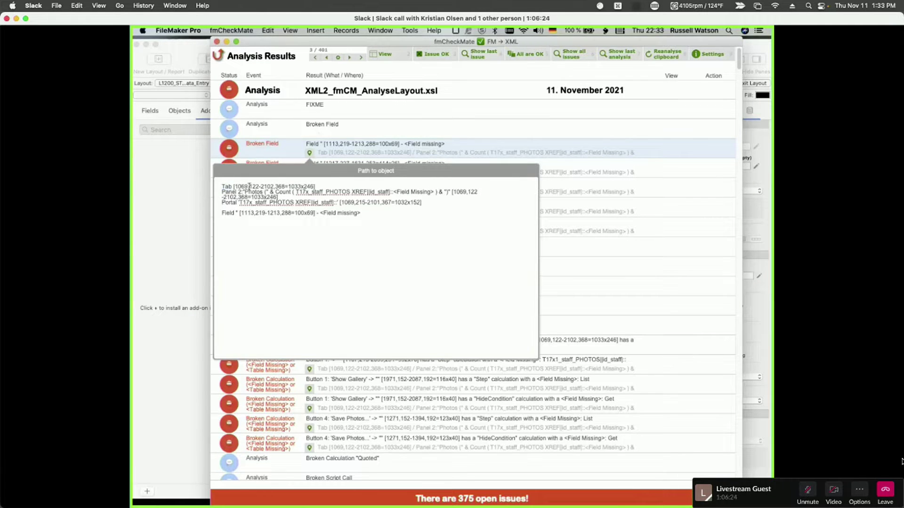
double_click(266, 187)
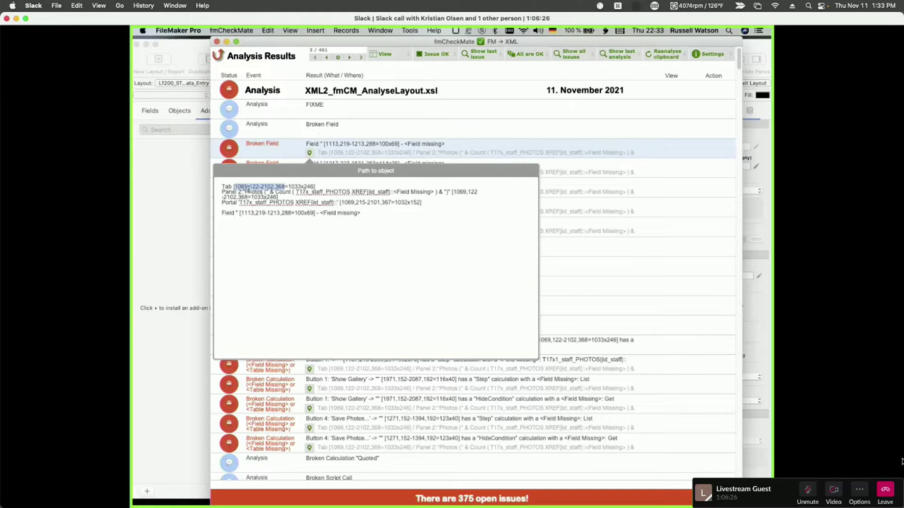
click(230, 193)
double_click(230, 193)
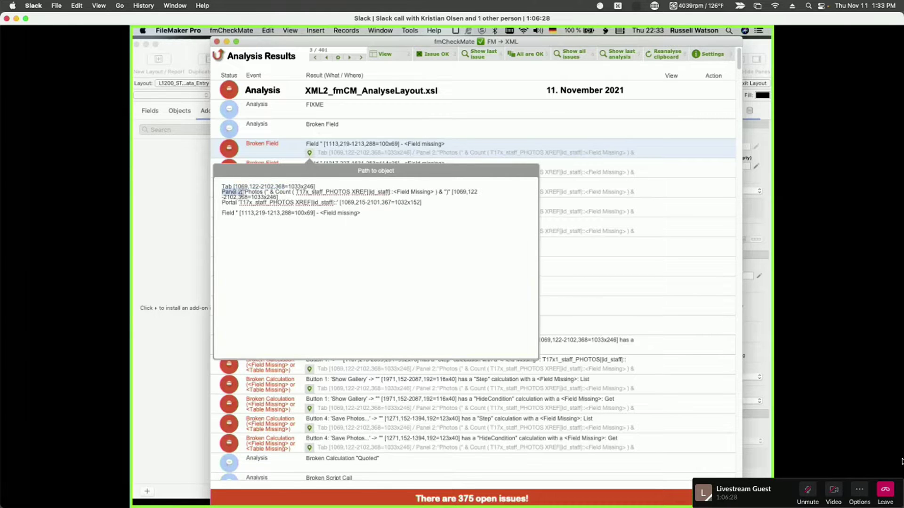
click(253, 193)
drag(253, 193, 323, 193)
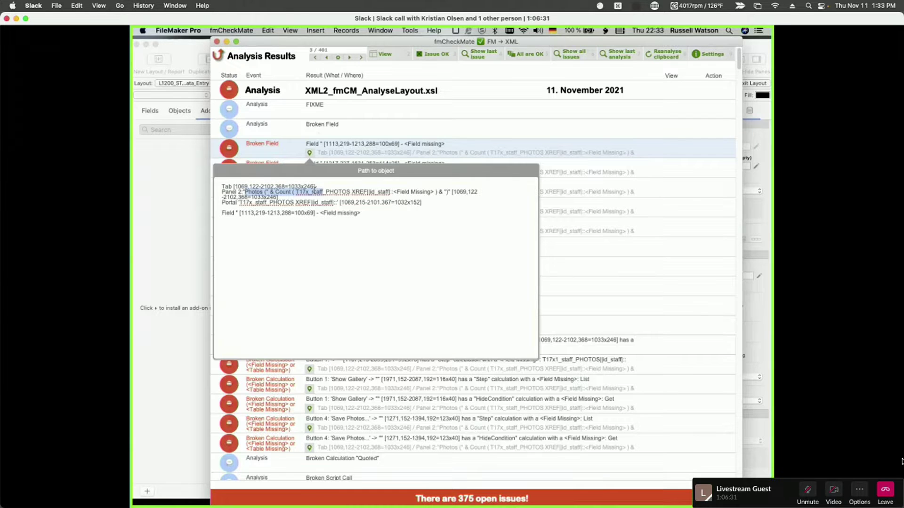
- Examine the portal and missing-field entries in the object path, and close the path display
click(230, 208)
triple_click(231, 208)
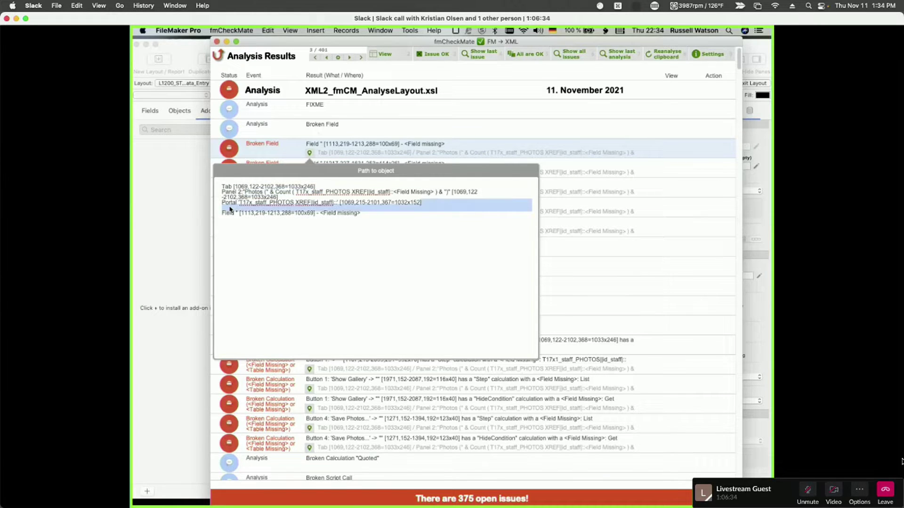
double_click(230, 203)
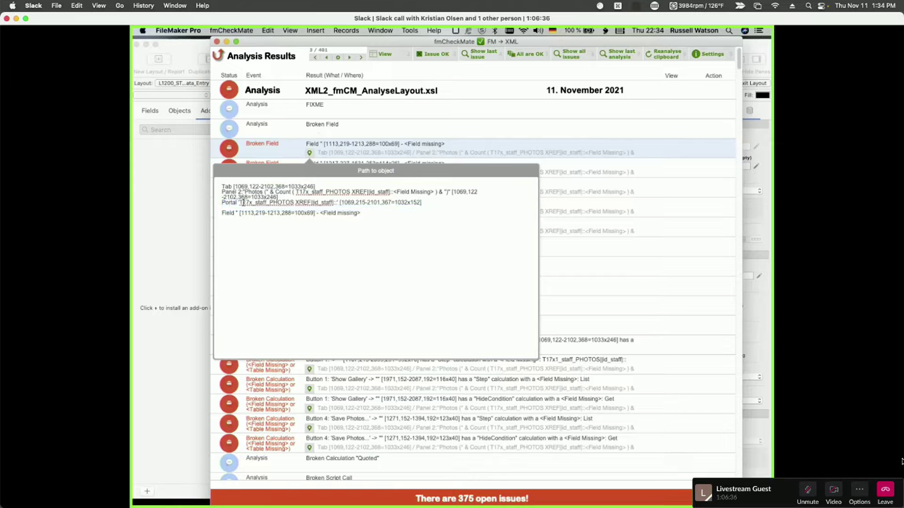
triple_click(244, 204)
drag(325, 206, 340, 202)
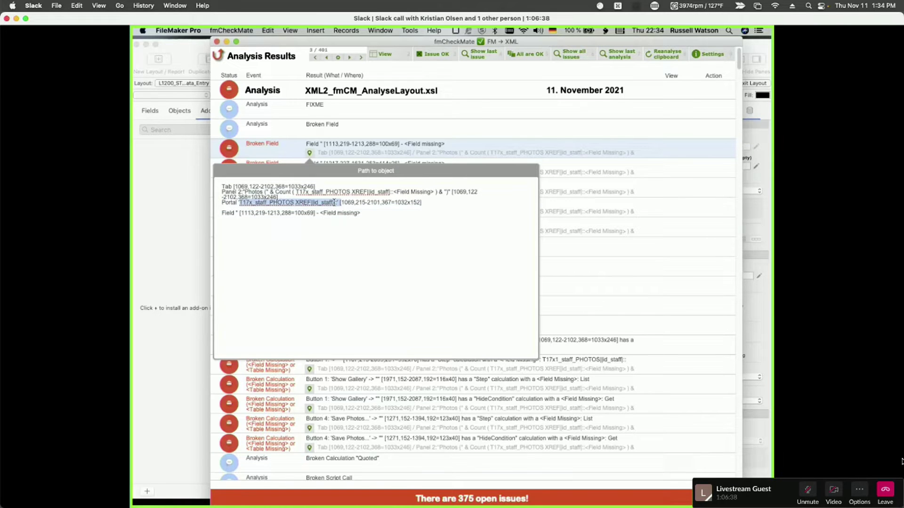
click(349, 203)
double_click(364, 207)
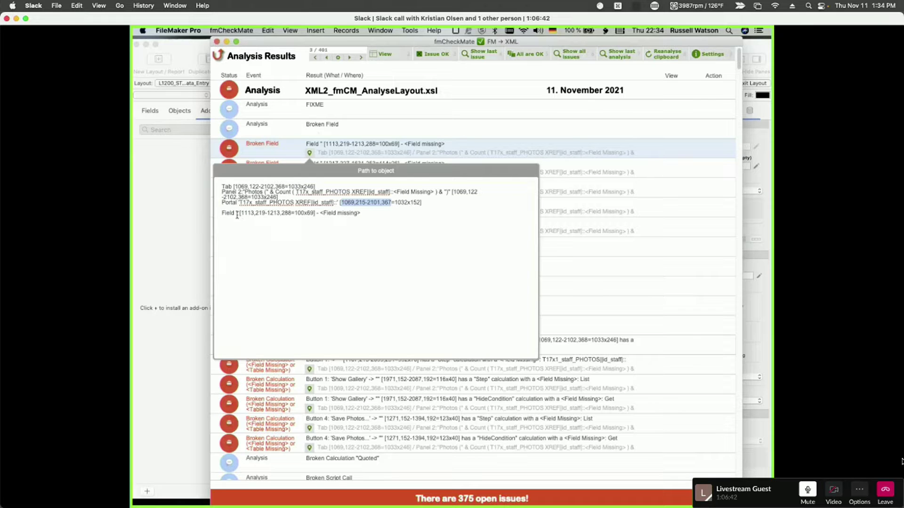
drag(221, 213, 348, 212)
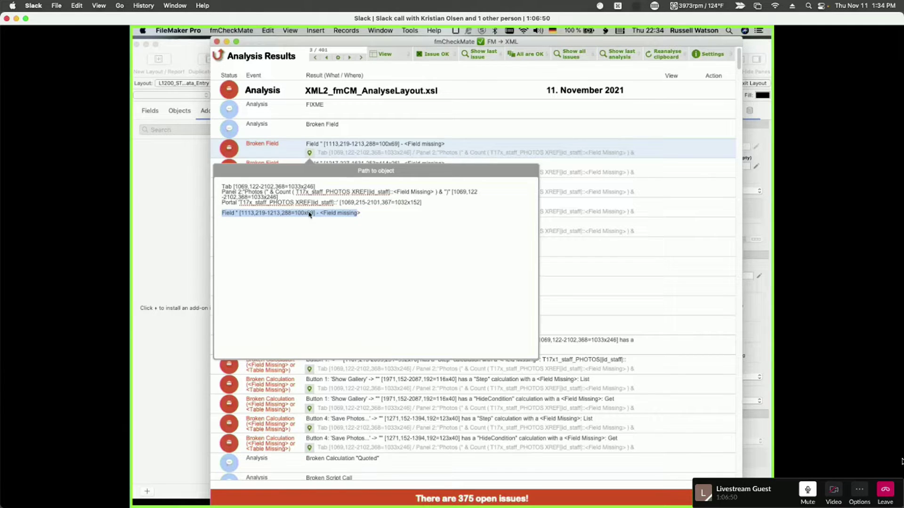
click(393, 62)
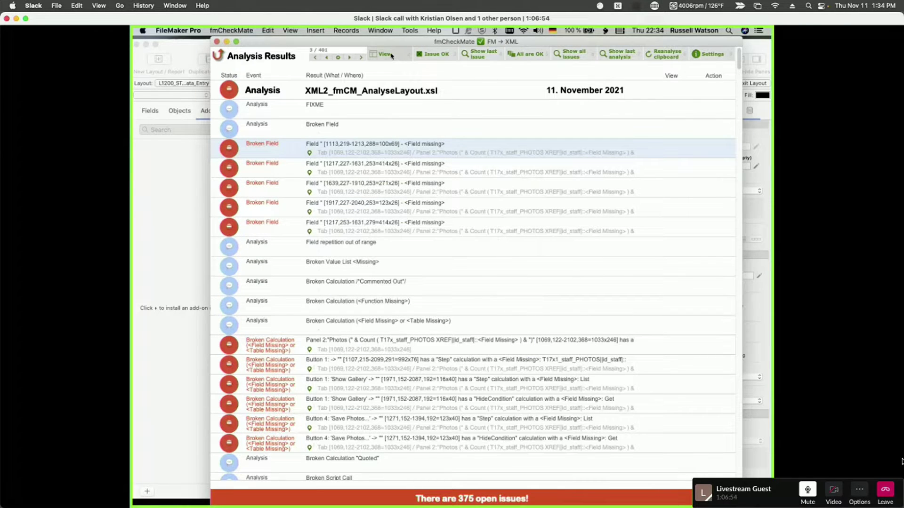
- Arrange the analysis results window beside the Staff layout window so the layout's Inspector and the reported issues can be compared
click(390, 55)
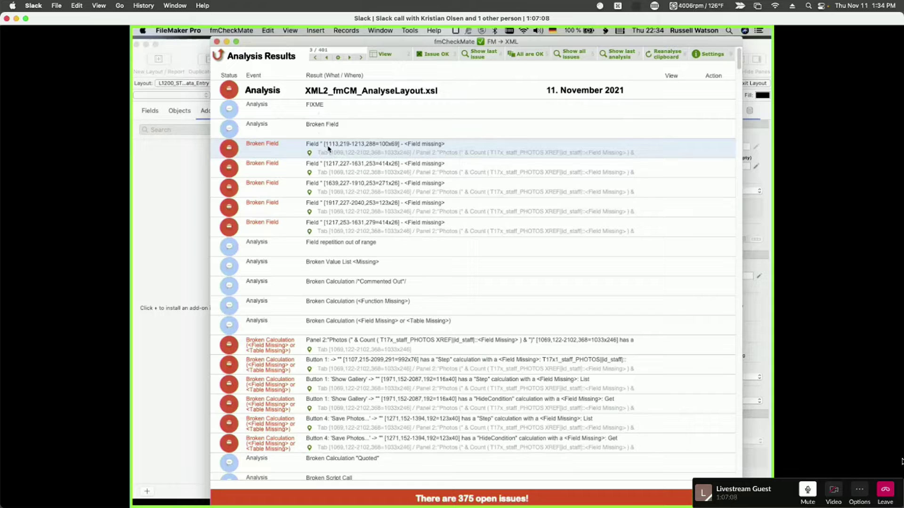
key(m)
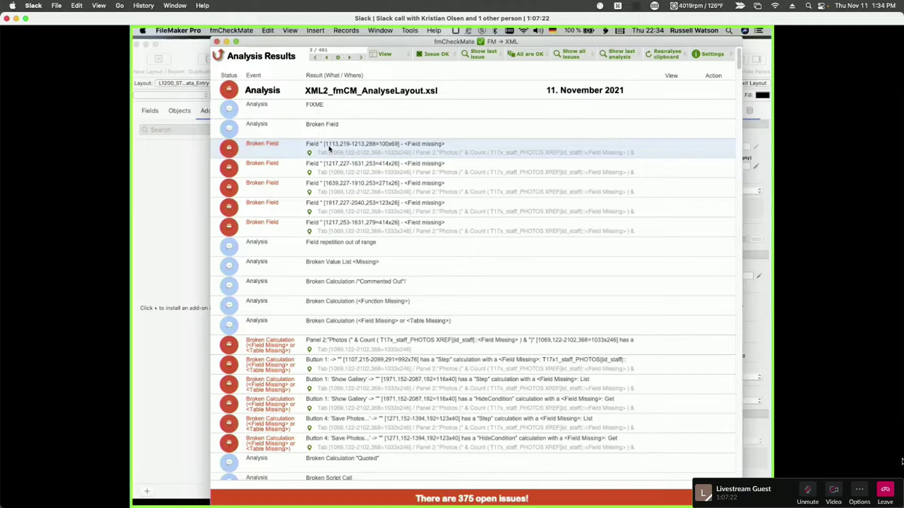
drag(306, 42, 640, 42)
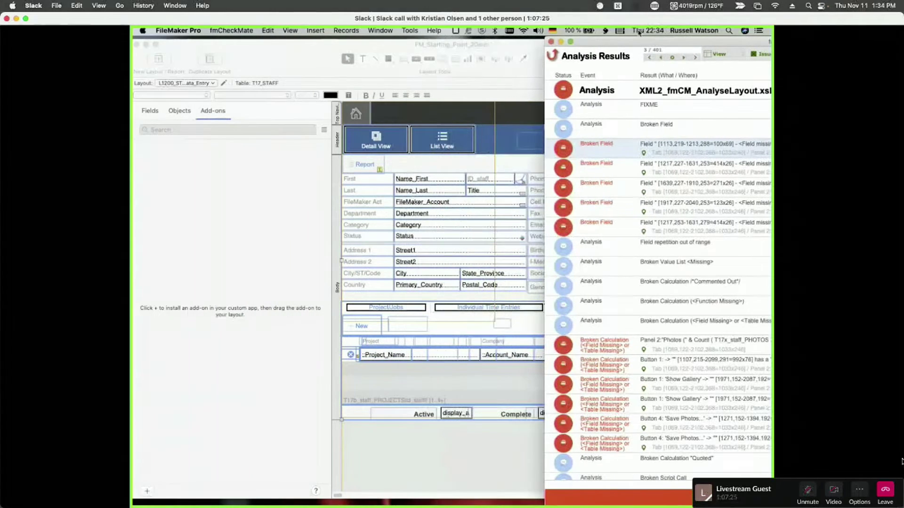
click(313, 54)
drag(479, 46, 258, 36)
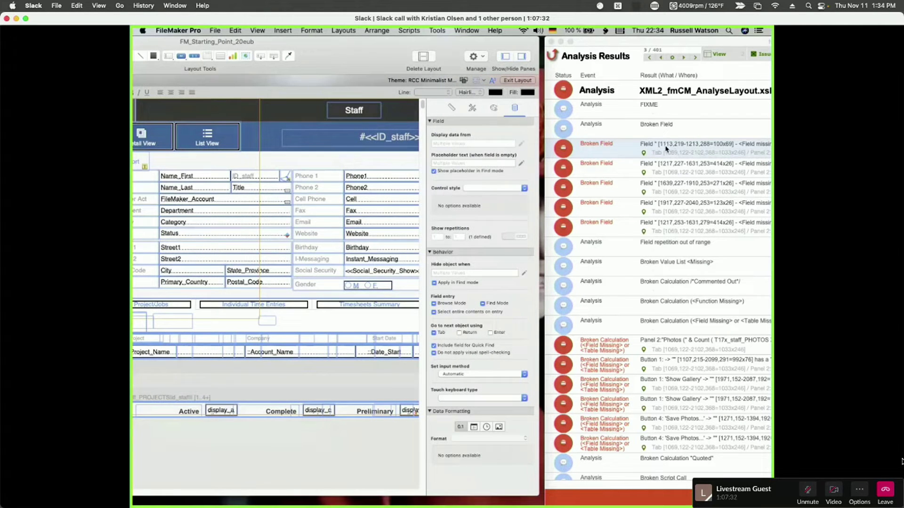
- Select the Phone1 field on the Staff layout and show its position and size properties
click(350, 167)
click(370, 177)
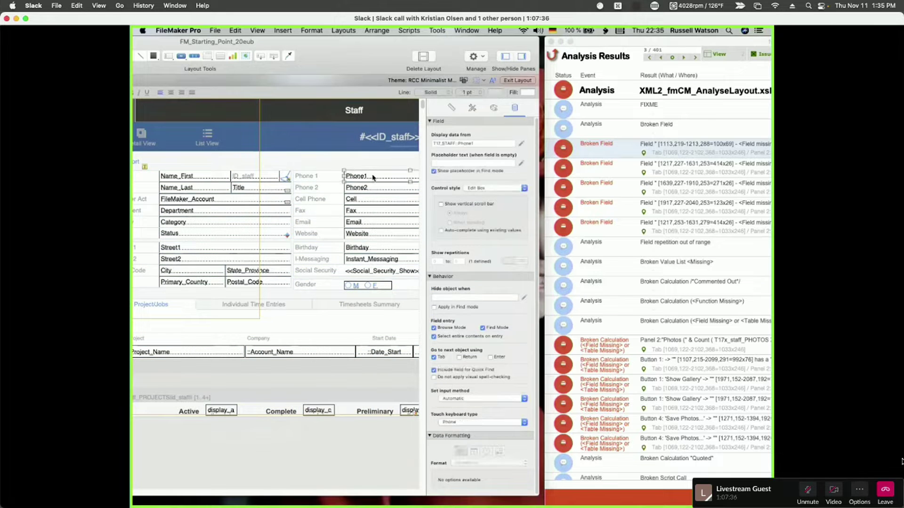
click(451, 108)
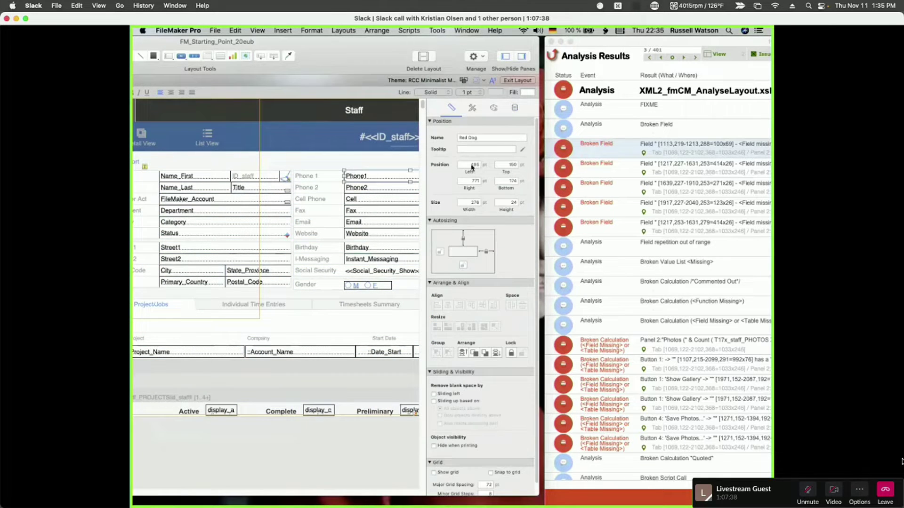
- Find the tab control beyond the layout's right edge and select it to check its position against the reported coordinates
scroll(382, 169, right, 3)
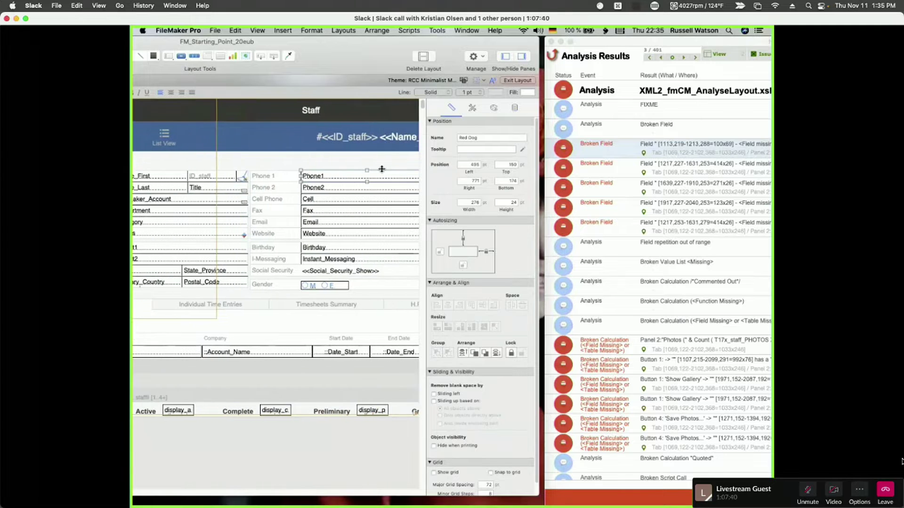
scroll(382, 169, right, 10)
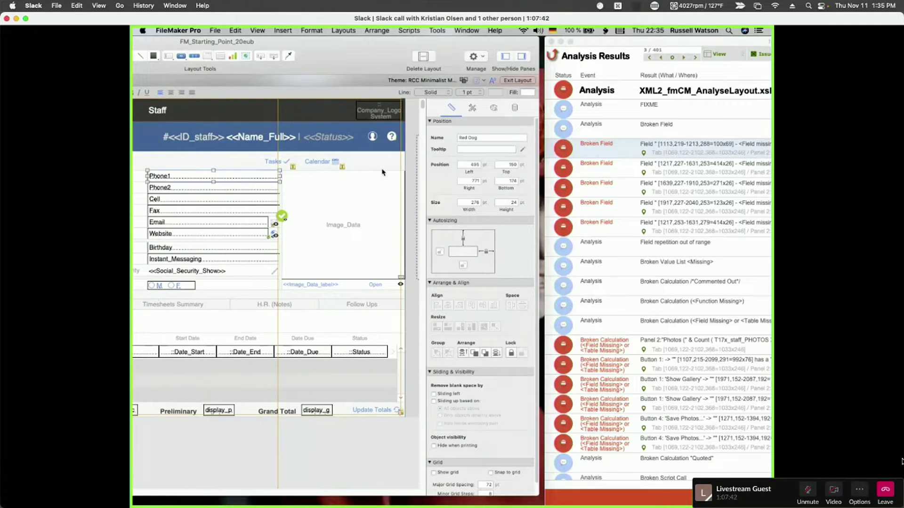
scroll(382, 172, right, 10)
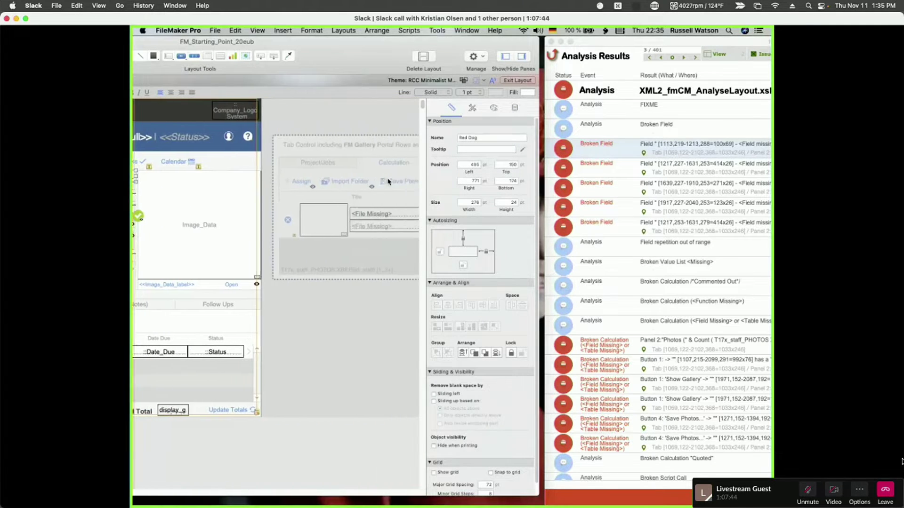
scroll(388, 181, right, 2)
click(324, 135)
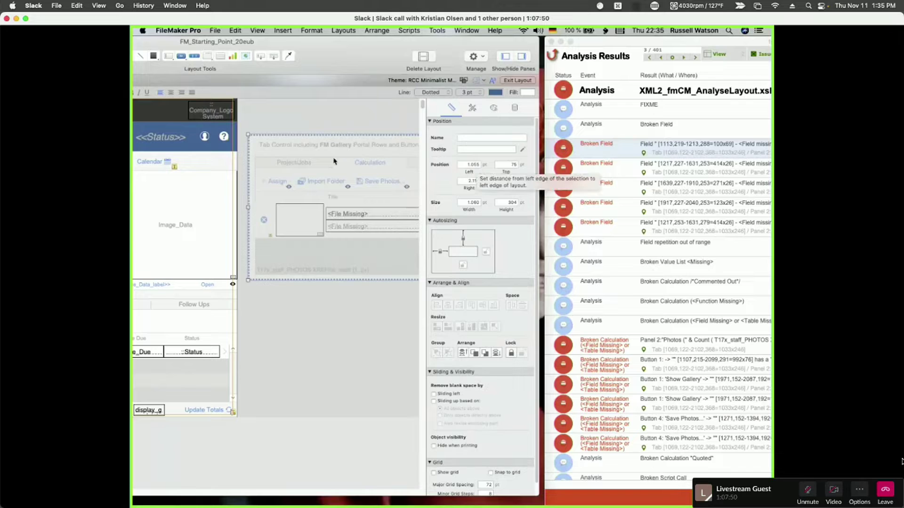
click(302, 163)
click(303, 163)
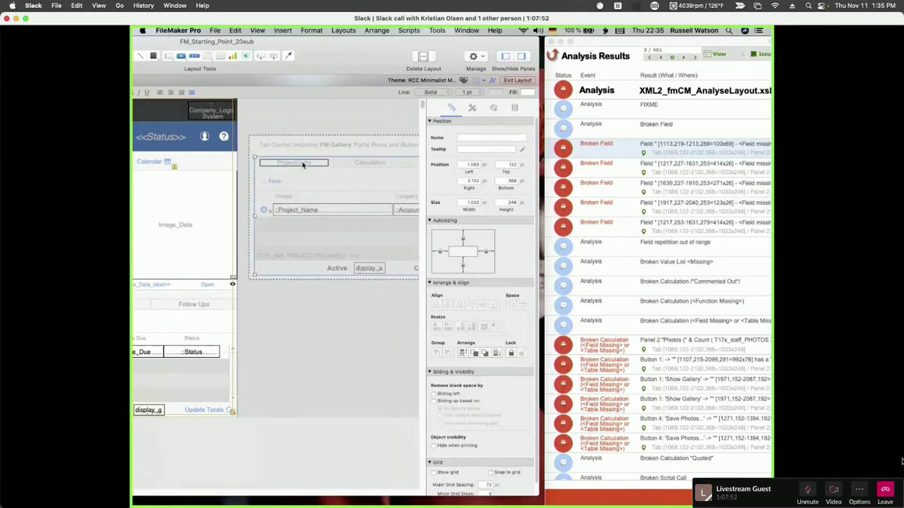
- Inspect the off-layout tab control's Calculation panel, check its first <File Missing> field's position, and view the Individual Time Entries panel
scroll(338, 156, down, 3)
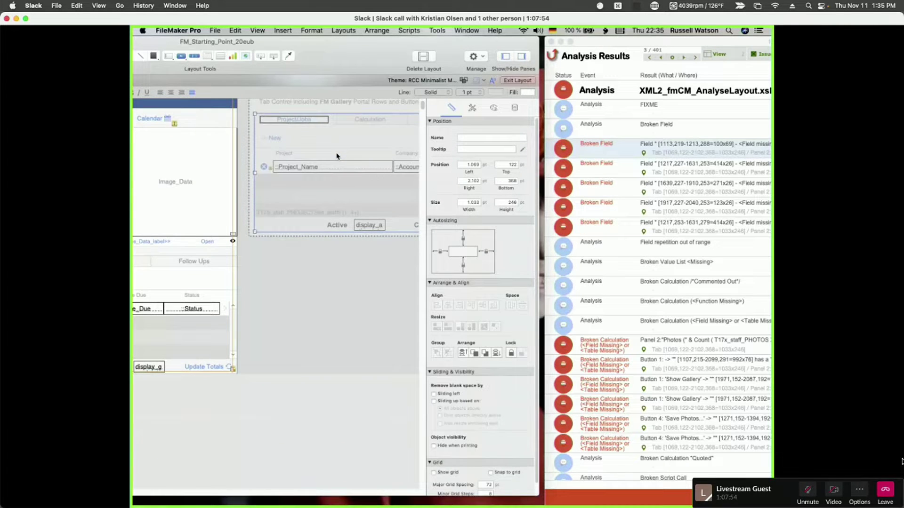
scroll(336, 157, up, 3)
scroll(336, 156, right, 10)
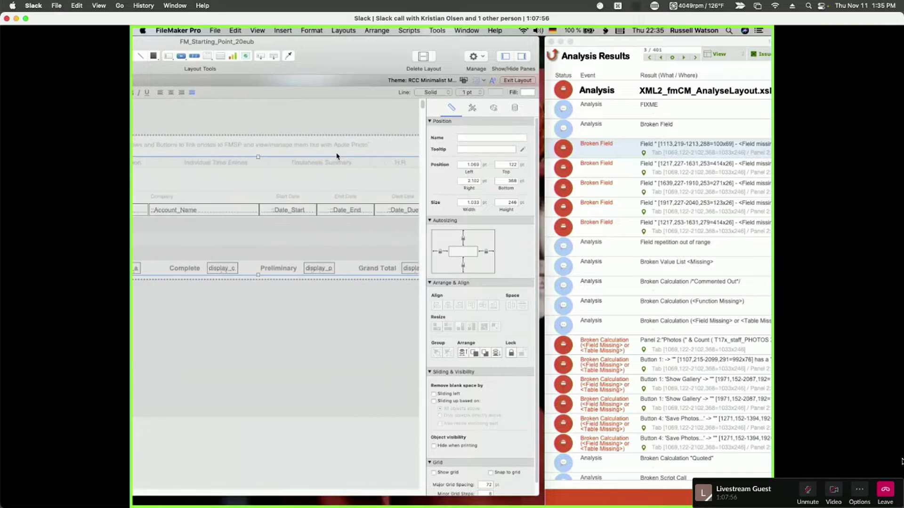
scroll(337, 156, left, 7)
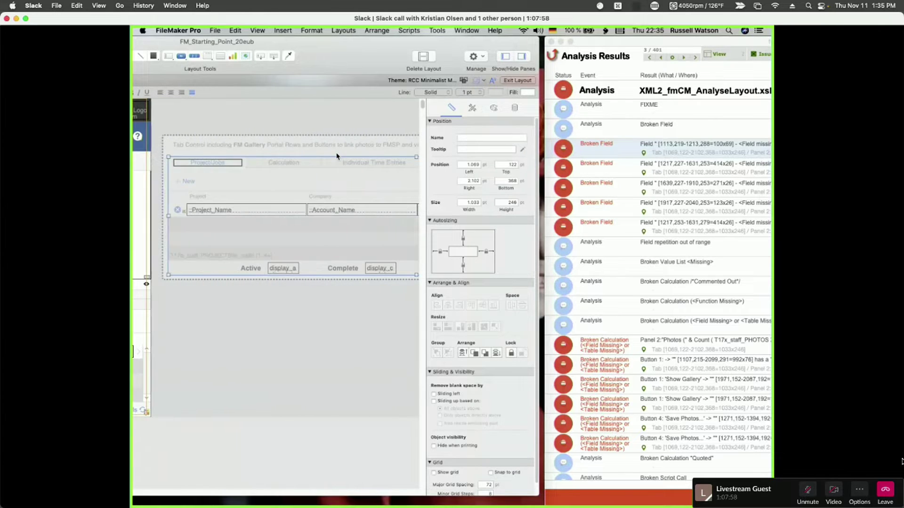
click(305, 163)
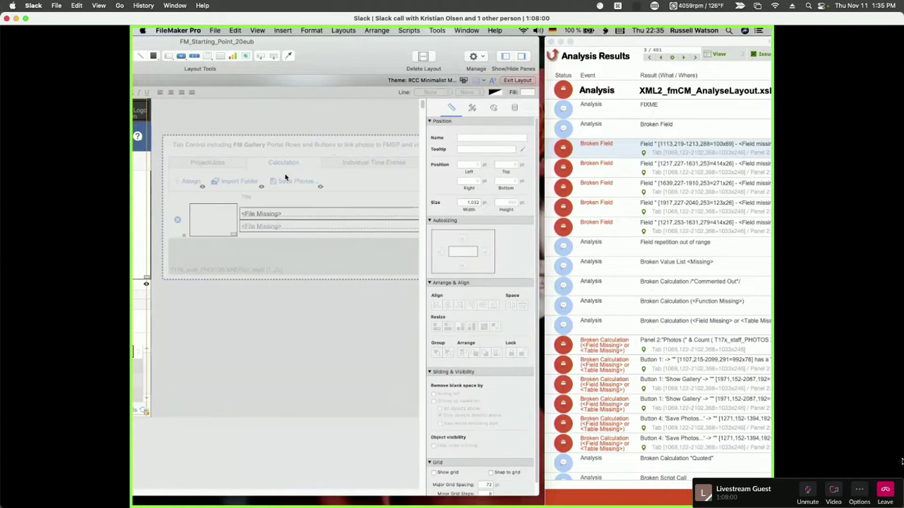
click(264, 212)
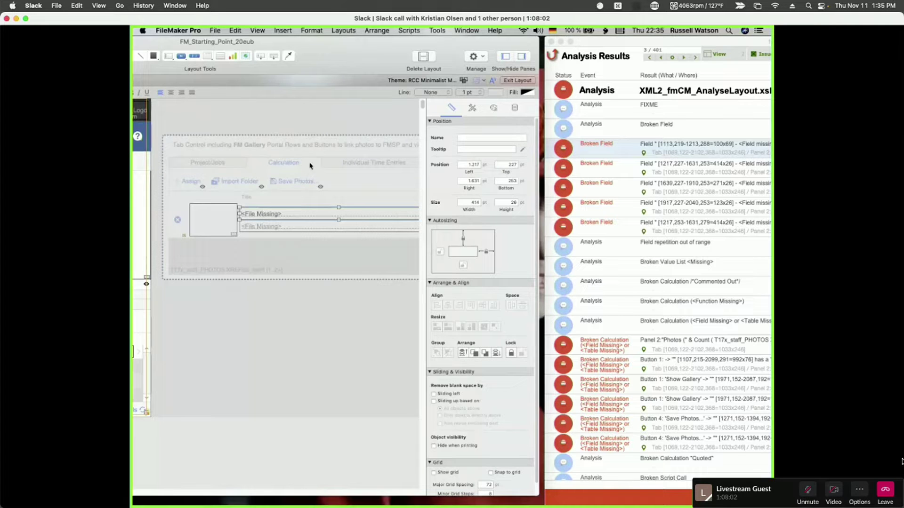
click(327, 165)
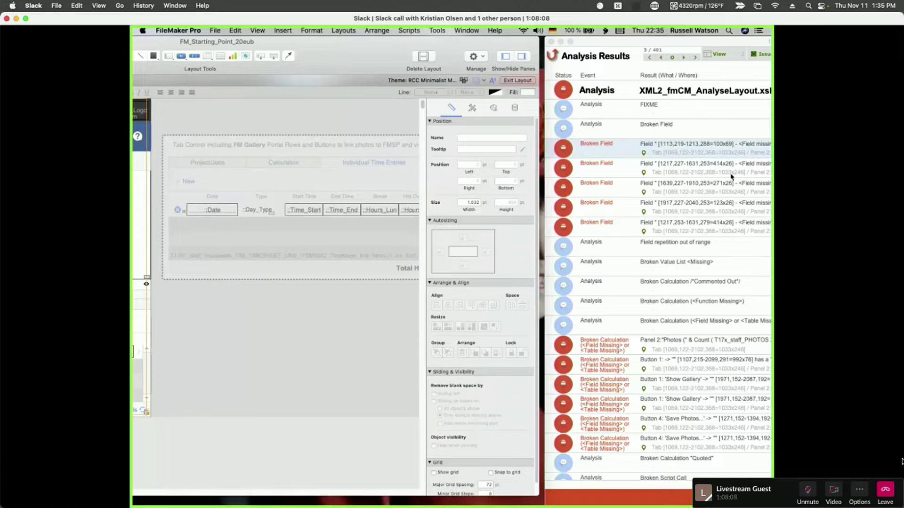
- Reopen the first Broken Field's object path and select the word Photos in the Panel 2 name
click(644, 153)
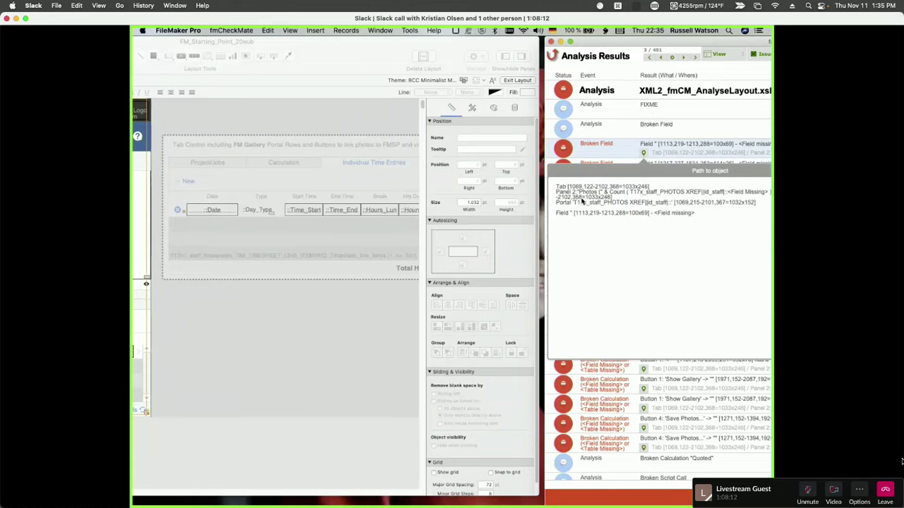
click(589, 195)
double_click(589, 194)
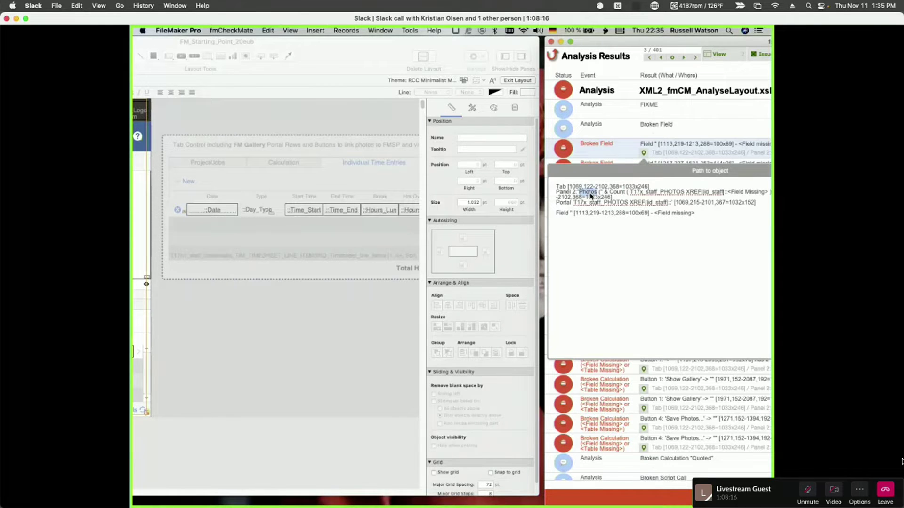
- Return to the Staff layout and search its object list for Photos
click(212, 122)
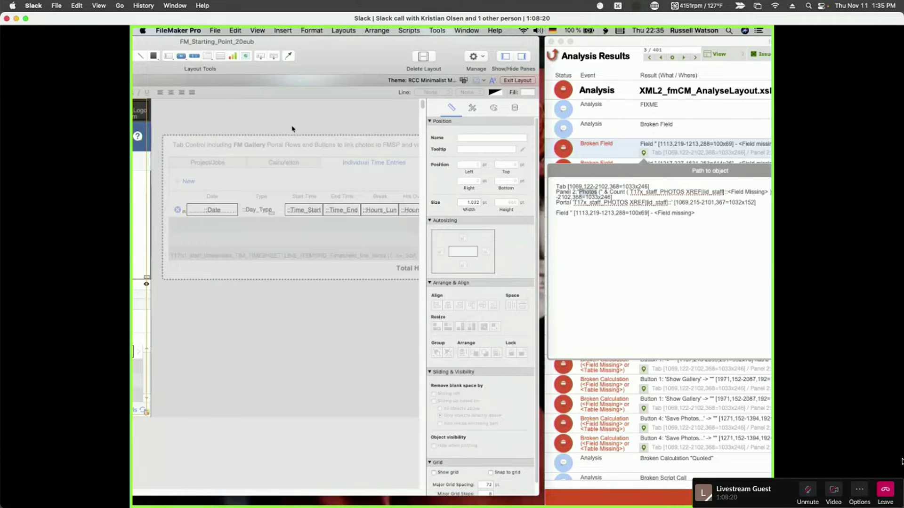
scroll(266, 117, right, 4)
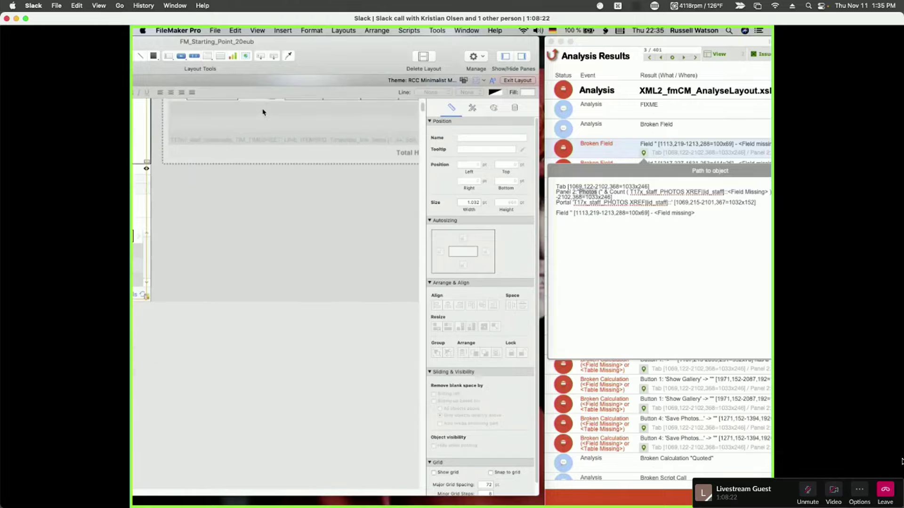
scroll(263, 114, left, 15)
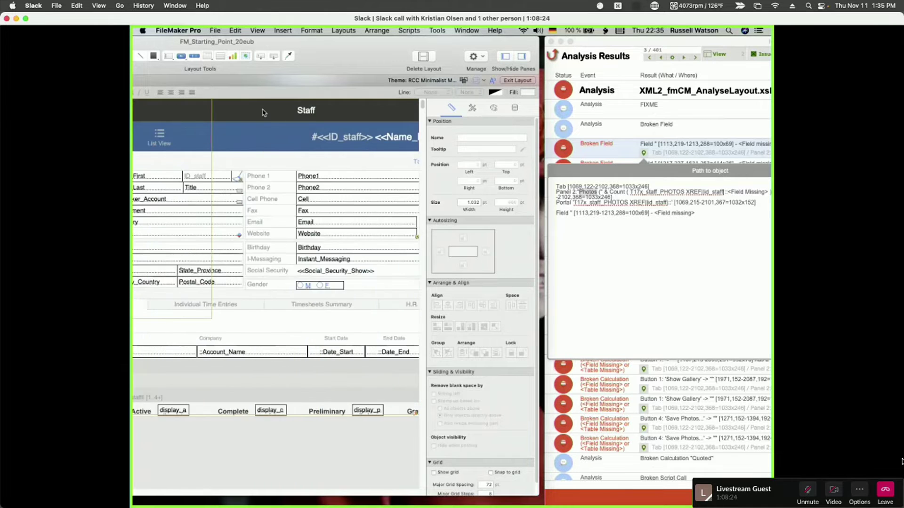
drag(346, 53, 568, 49)
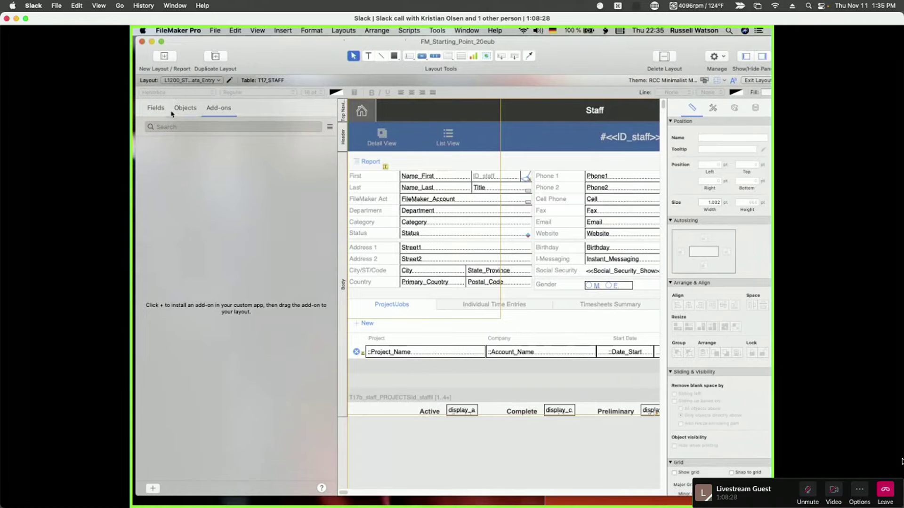
click(187, 108)
click(183, 128)
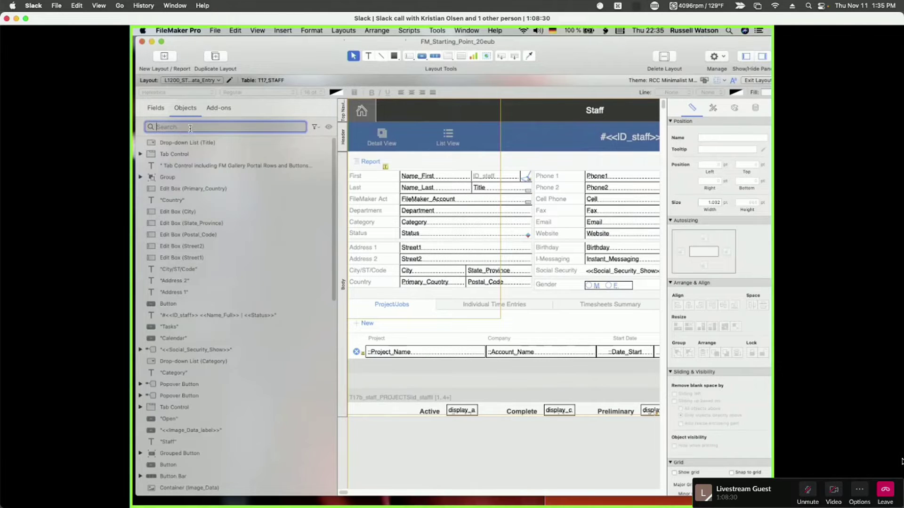
text(Photos)
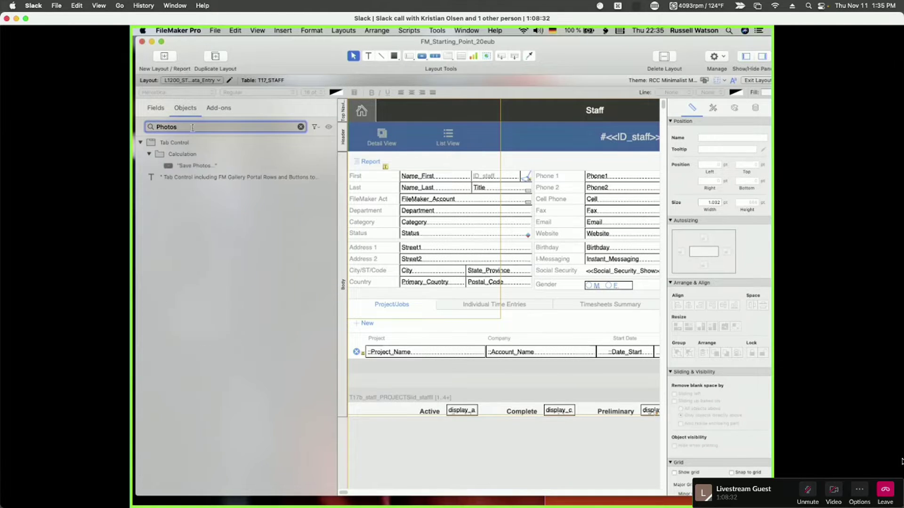
- Select the Save Photos button from the found objects, view its button setup, and close the setup
mouse_move(214, 166)
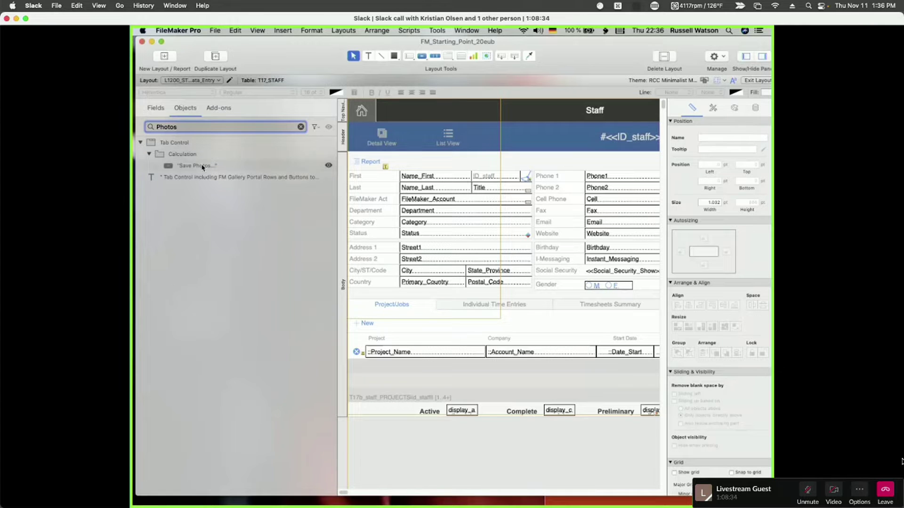
click(202, 166)
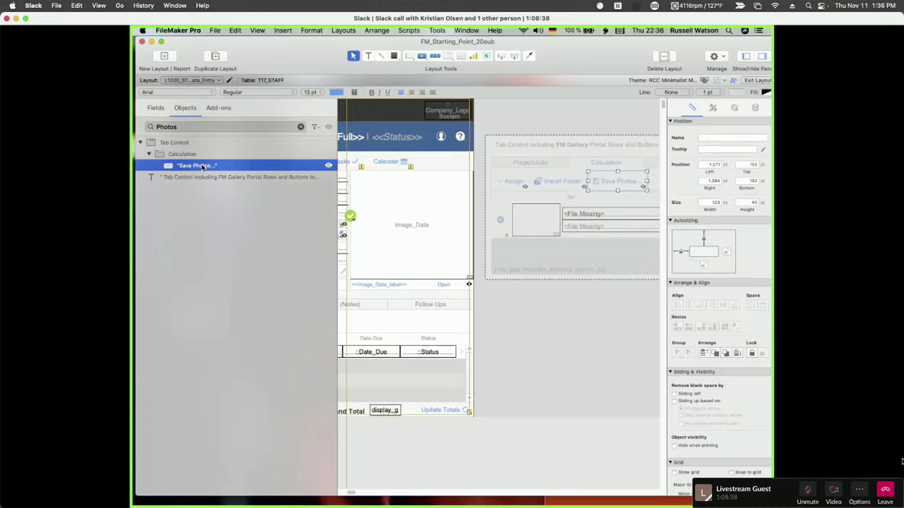
double_click(626, 186)
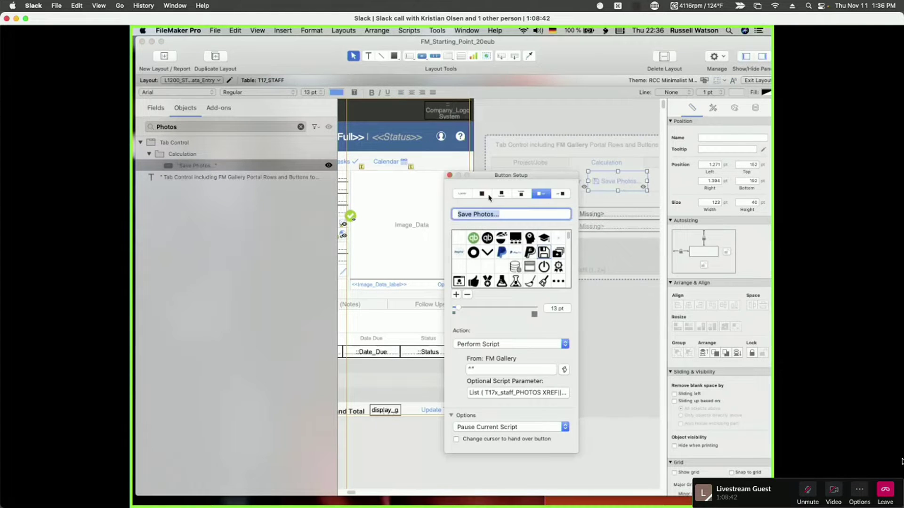
key(Escape)
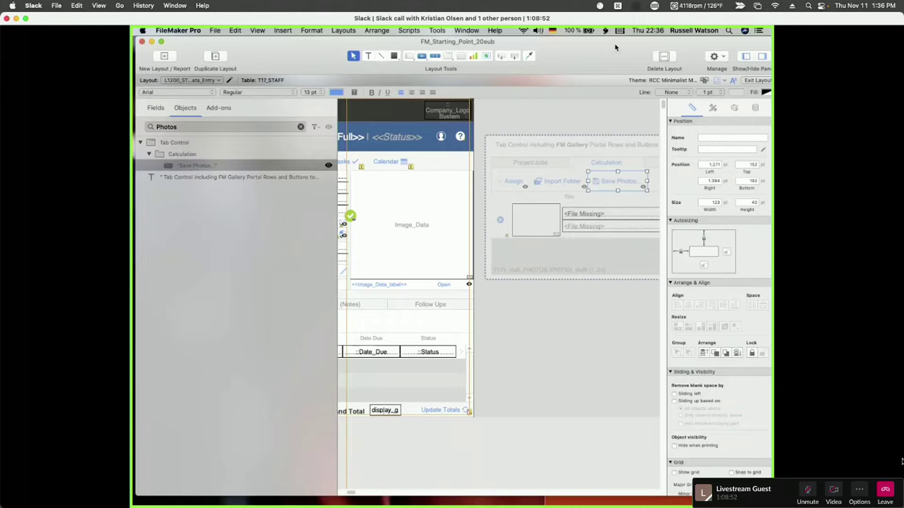
- Bring the layout back beside the results, inspect the Photos tab in the off-layout tab control's setup, and cancel the dialog
drag(614, 47, 350, 48)
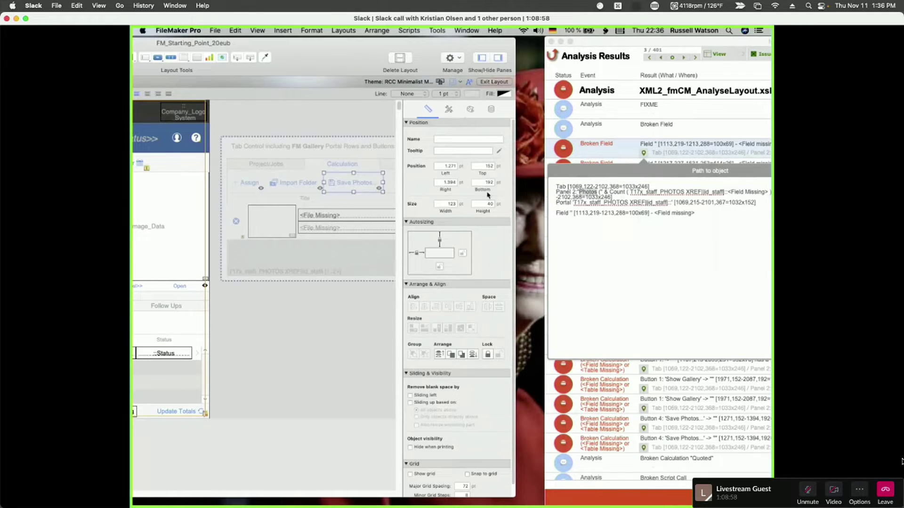
double_click(353, 167)
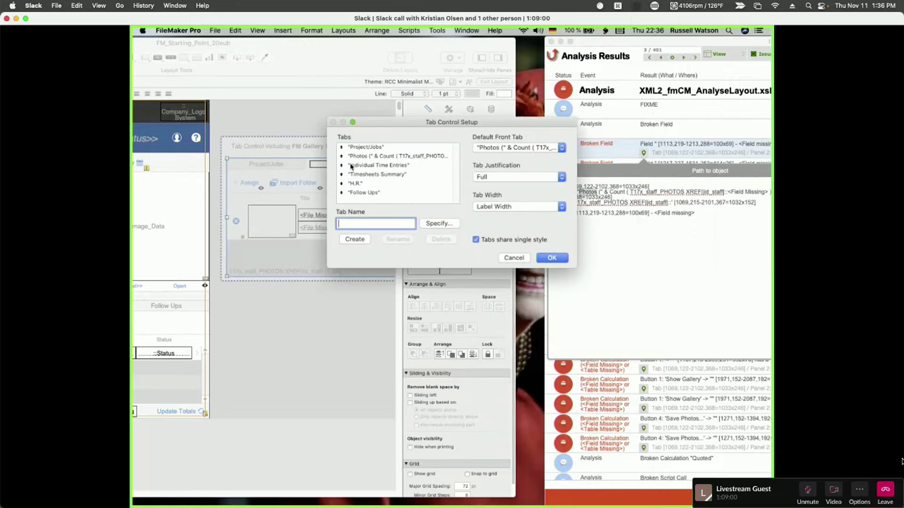
click(365, 158)
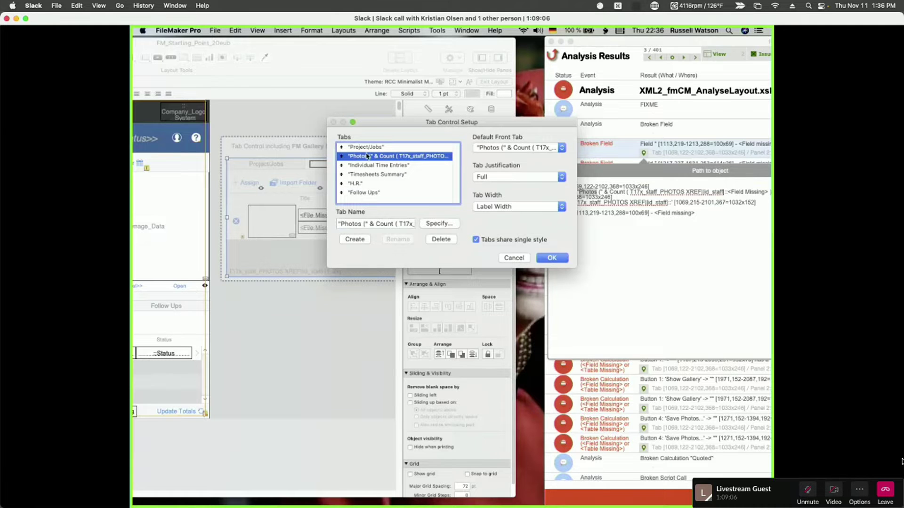
click(514, 258)
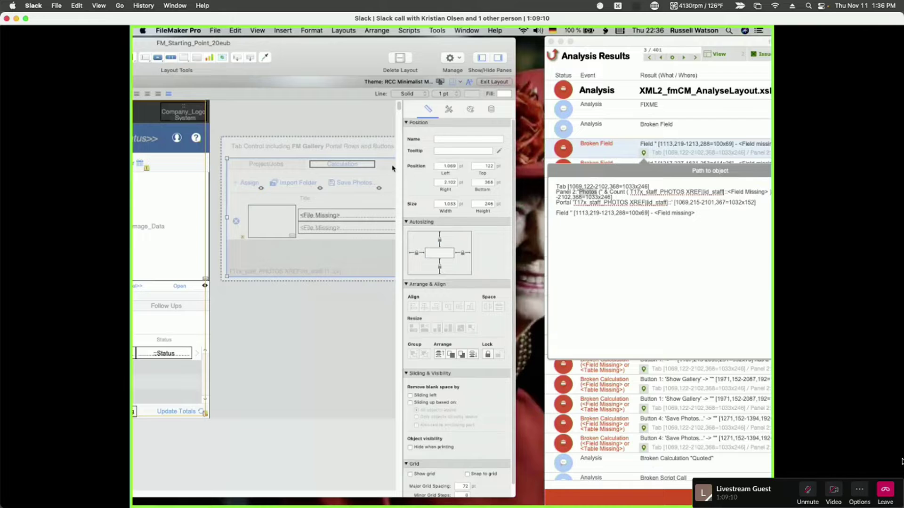
- Compare the tab coordinates in the broken field's object path with the selected tab control's position
click(577, 194)
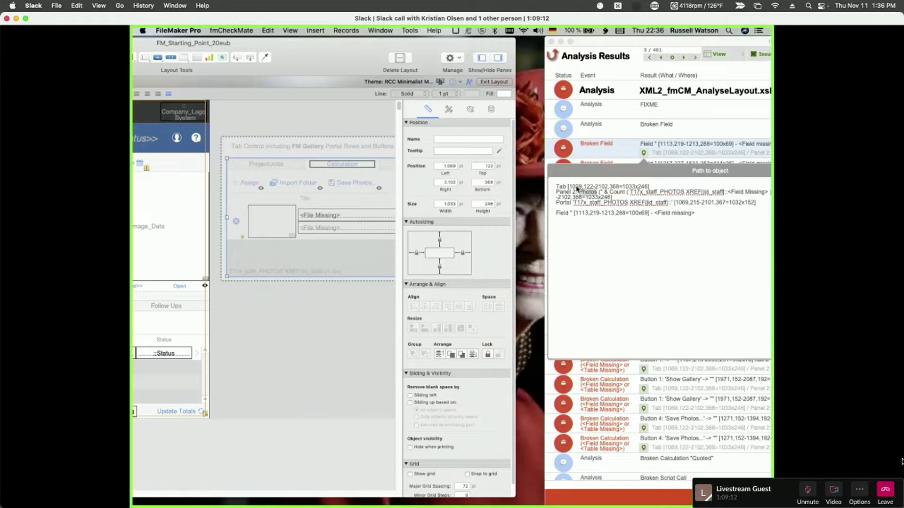
drag(568, 187, 619, 187)
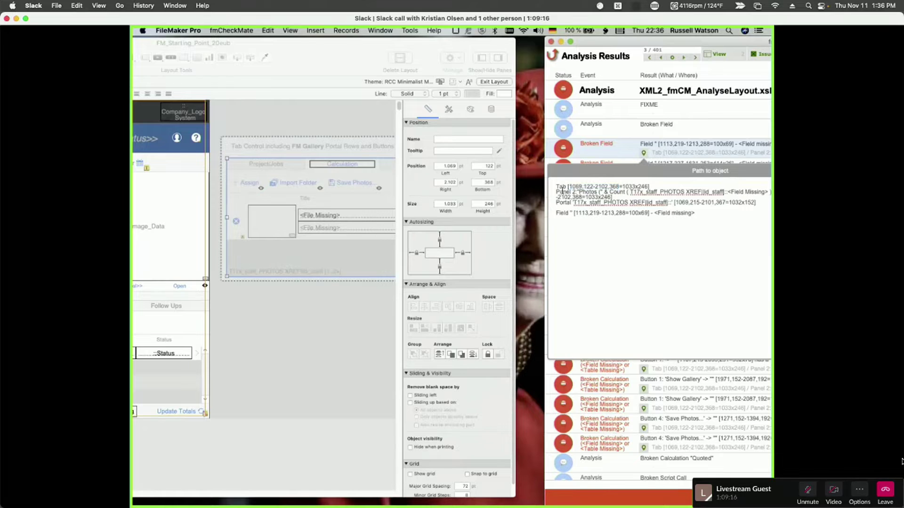
- Follow the broken field's object path from Panel 2 through the photo portal to the 100x69 field, comparing positions on the layout
double_click(563, 192)
click(345, 165)
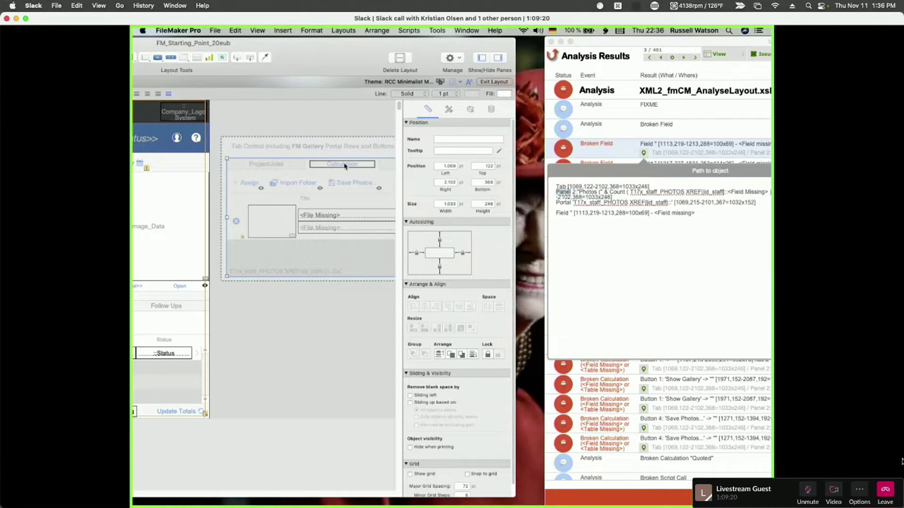
click(302, 258)
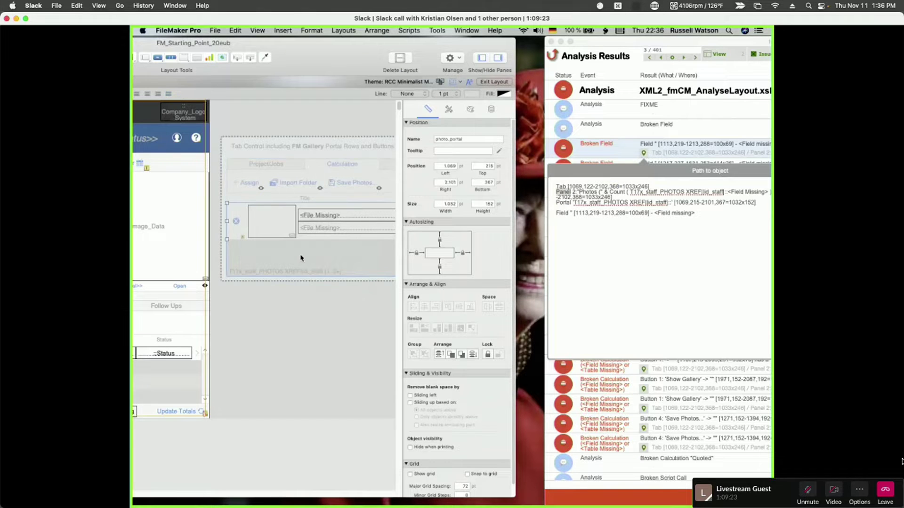
click(331, 220)
click(280, 221)
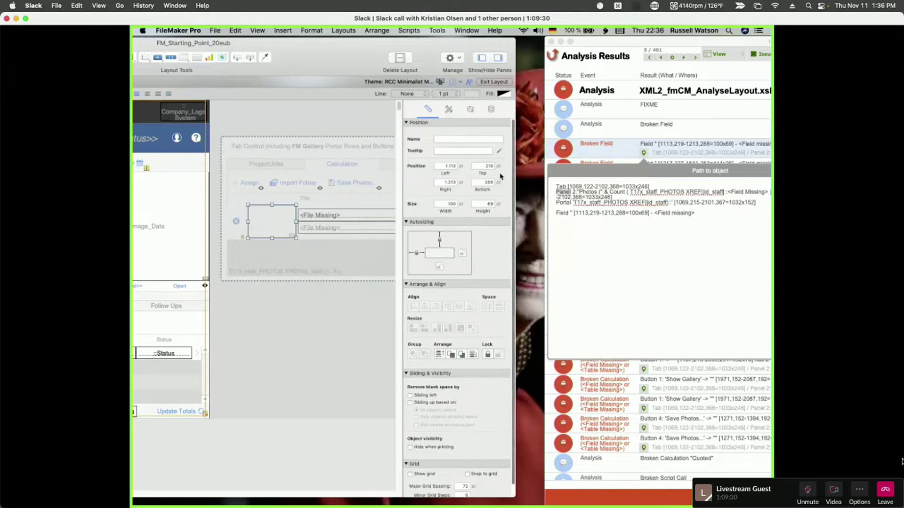
- Inspect the broken 100x69 field's field specification, cancel the dialog, and postpone the Keyboard Maestro update
double_click(262, 219)
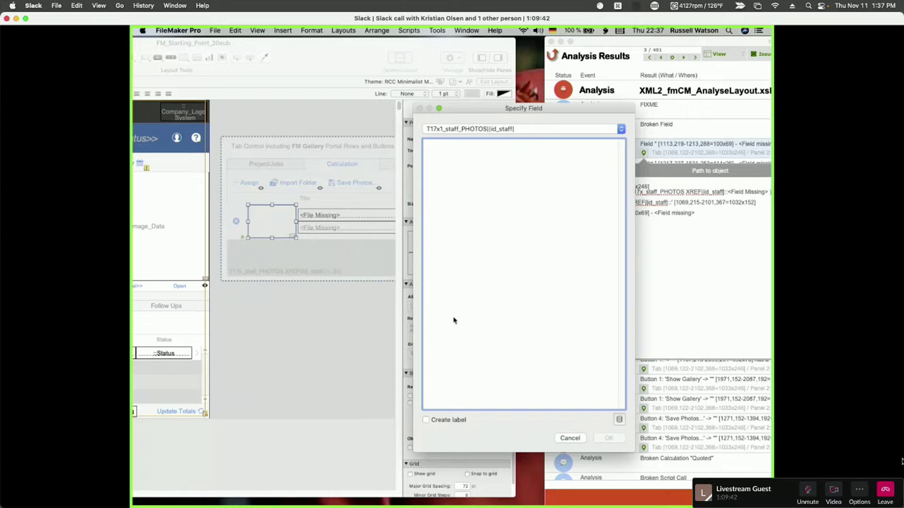
click(571, 439)
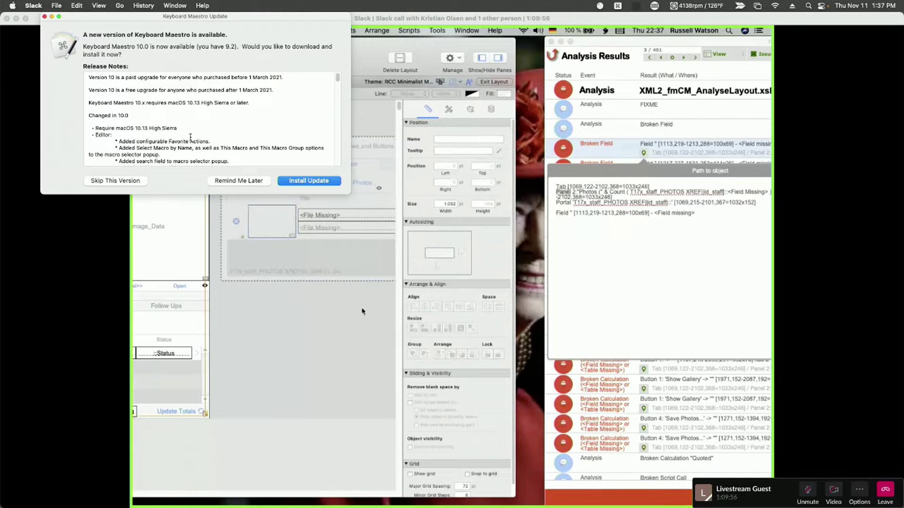
click(240, 181)
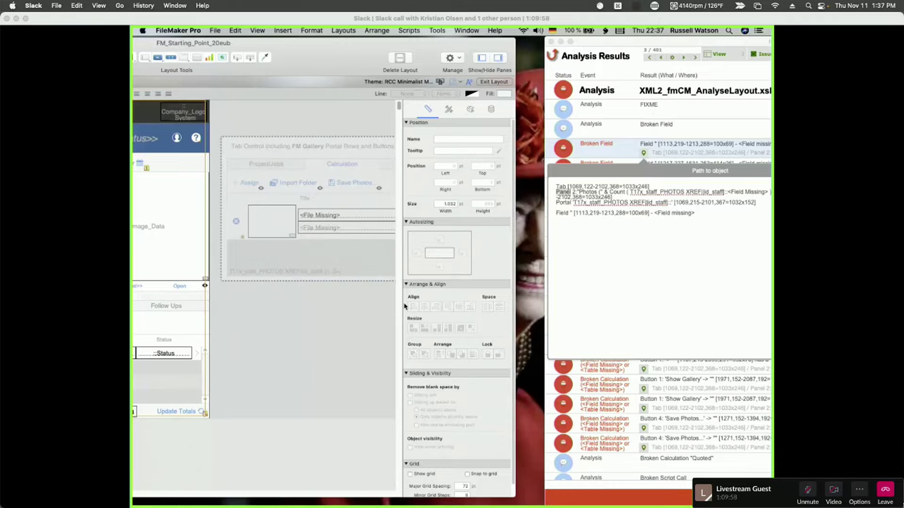
- Bring the analysis results back over the layout and view the selected broken field's graphical details
click(672, 70)
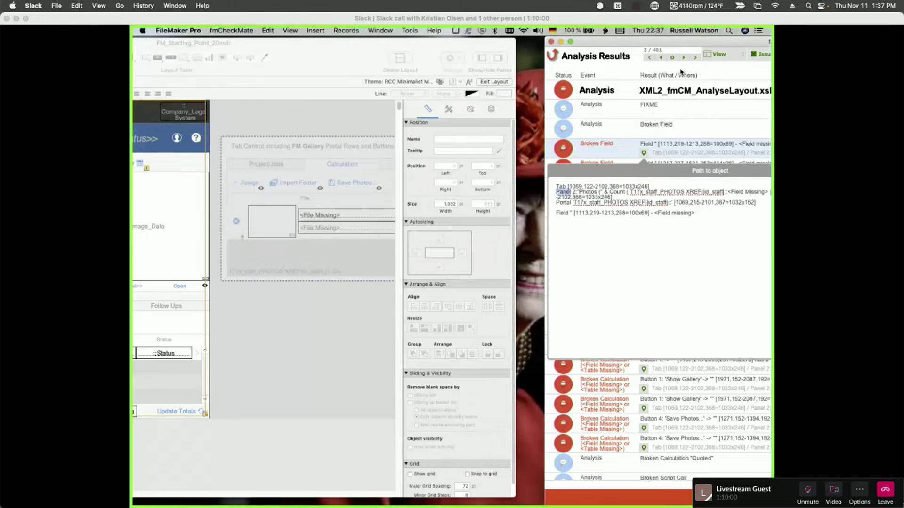
drag(704, 44, 532, 45)
click(548, 55)
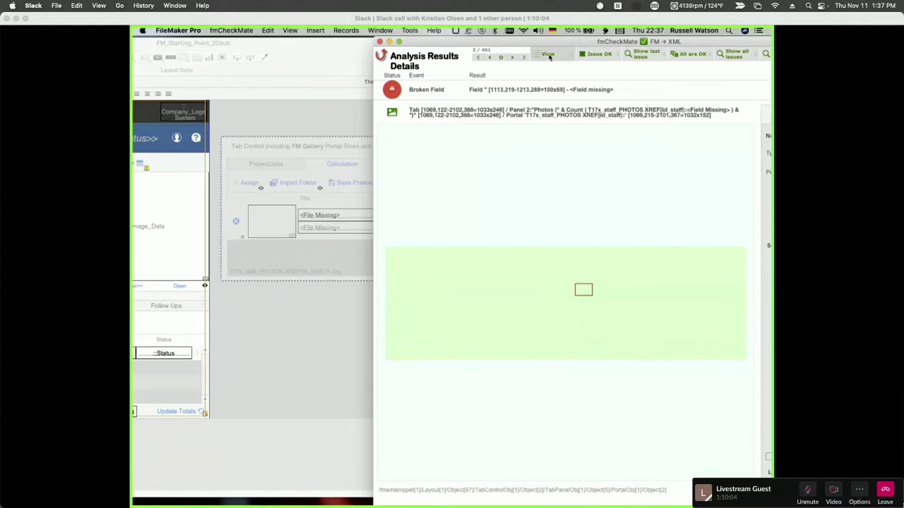
click(547, 55)
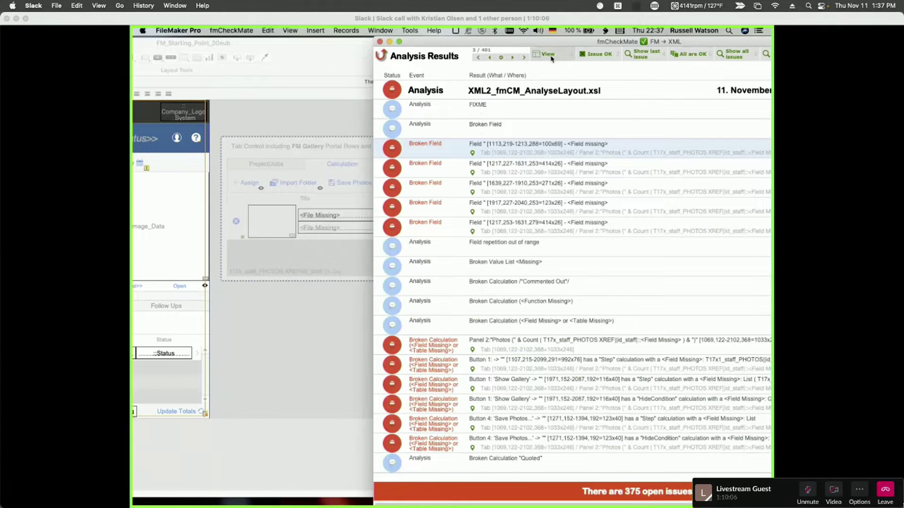
click(548, 55)
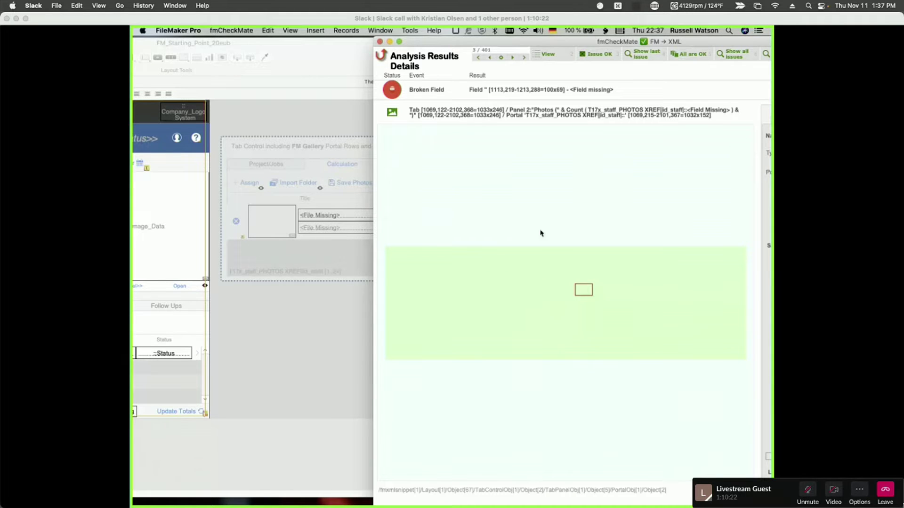
- Select all objects across the full Staff layout, and then only the broken image field in the off-layout tab control
click(332, 320)
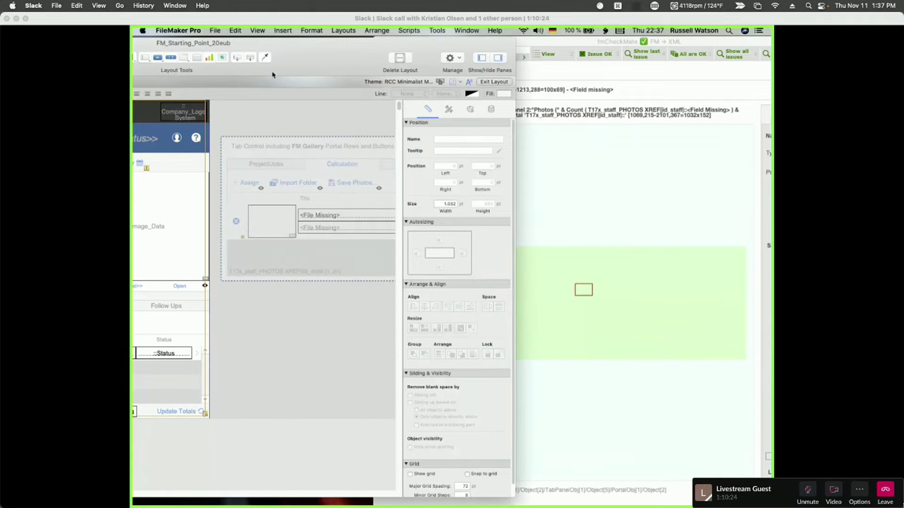
double_click(233, 45)
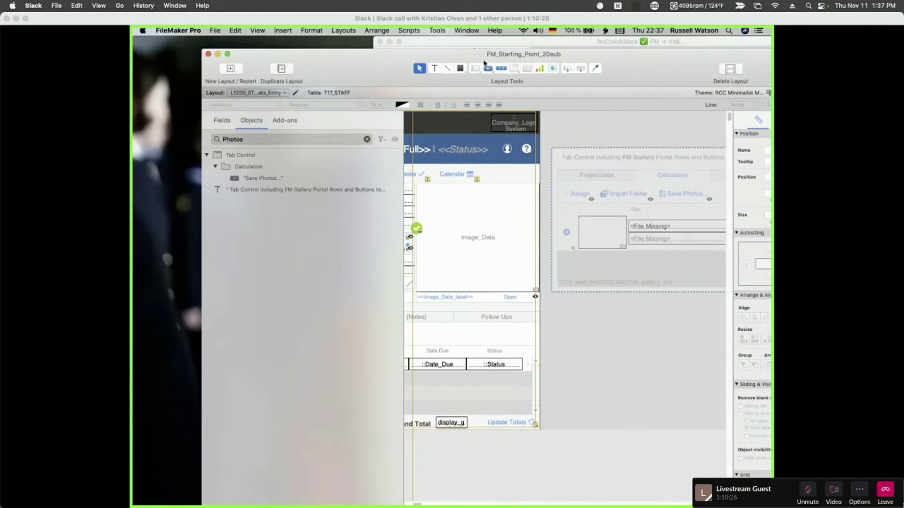
click(228, 54)
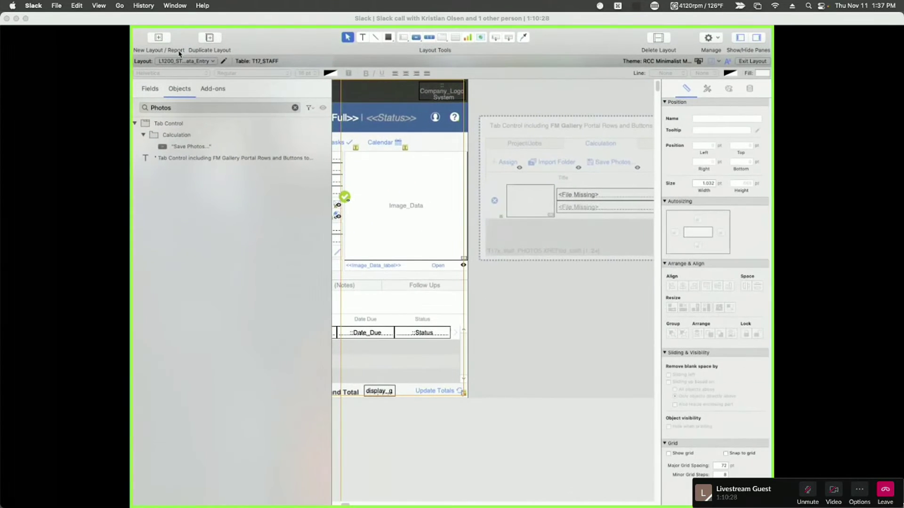
key(super+minus)
key(super+minus)
key(super+minus)
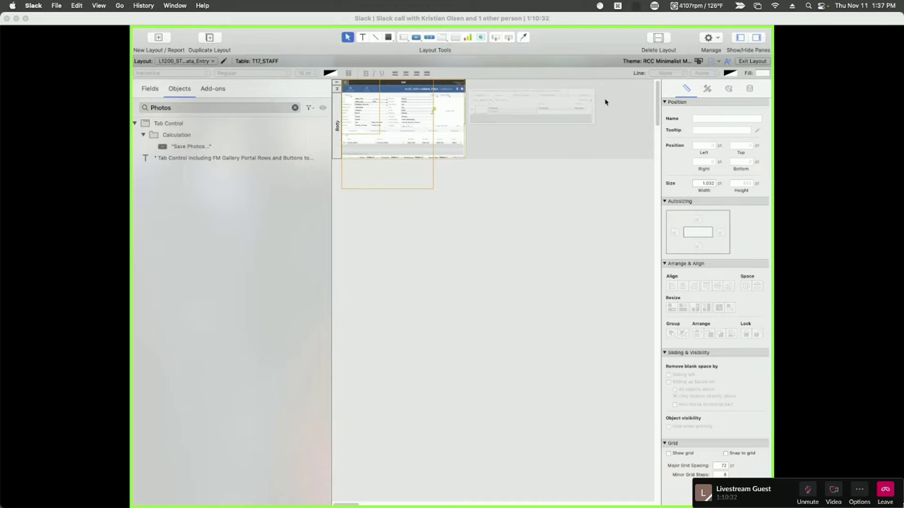
drag(601, 175, 339, 68)
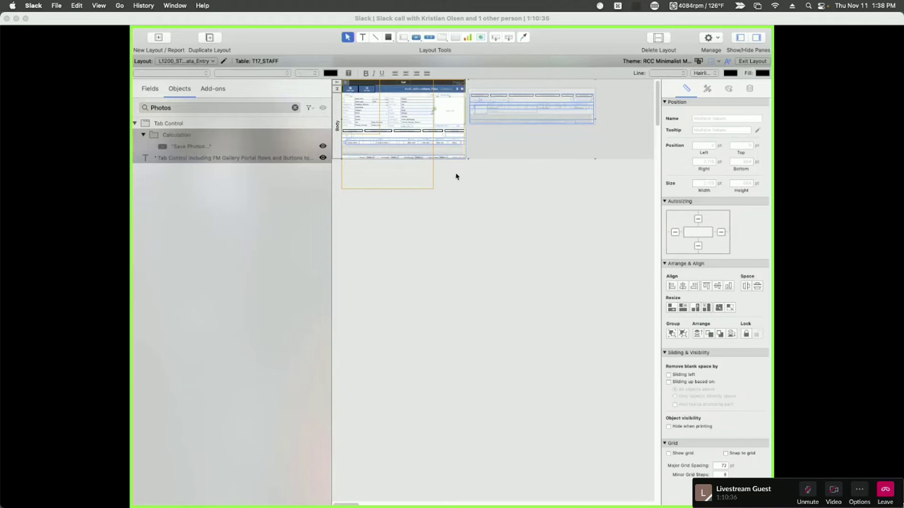
click(494, 111)
click(481, 111)
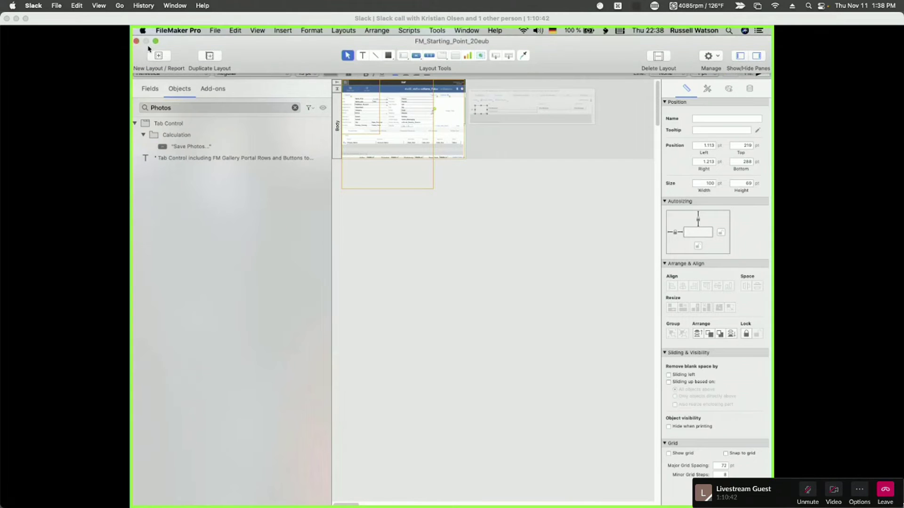
click(155, 41)
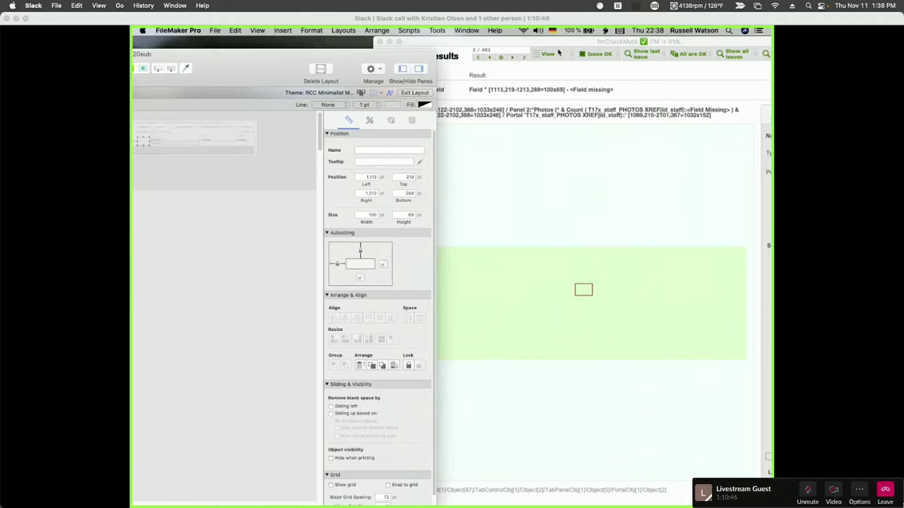
- Switch the preview mode in the broken field's details and return to the results list
click(560, 80)
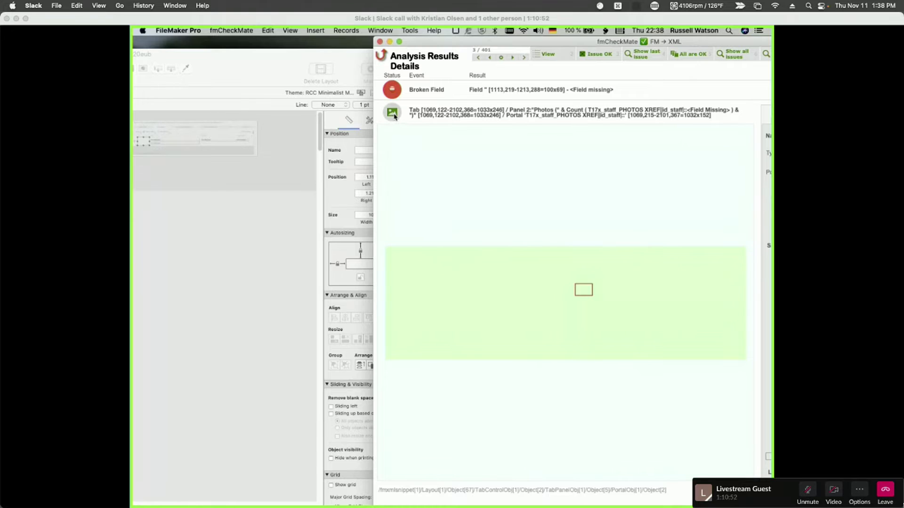
click(394, 115)
click(393, 114)
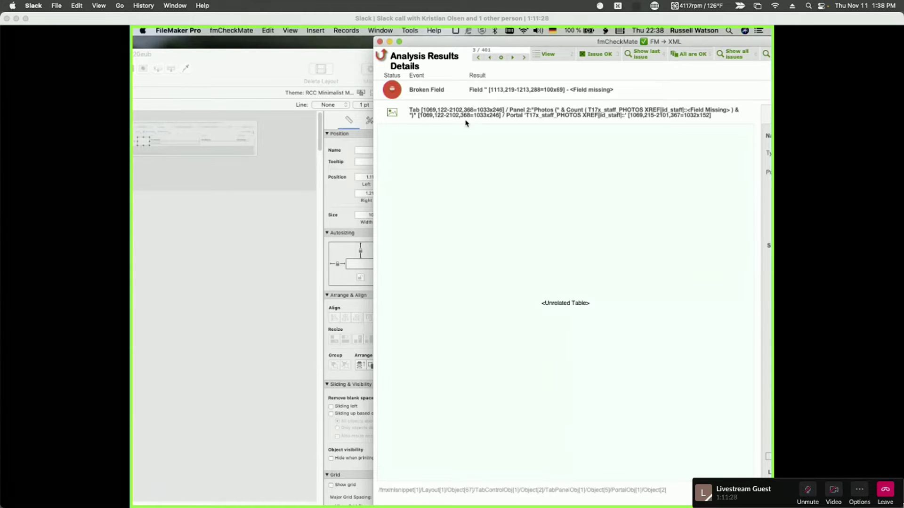
click(549, 56)
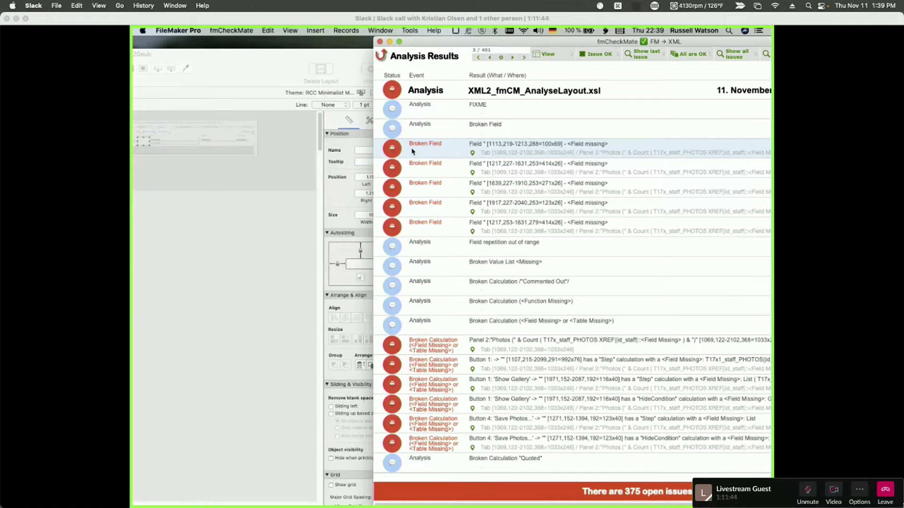
- Recheck the selected layout field's field specification and cancel the dialog
click(143, 143)
double_click(142, 143)
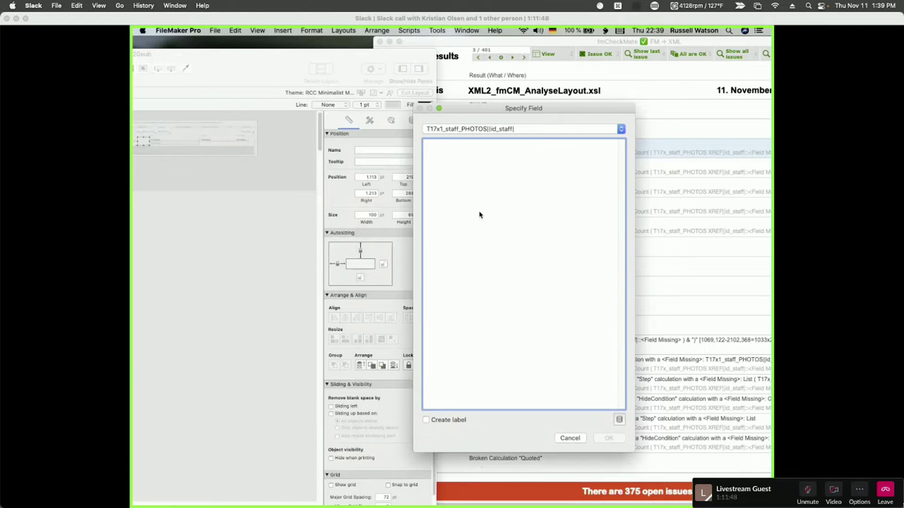
click(575, 441)
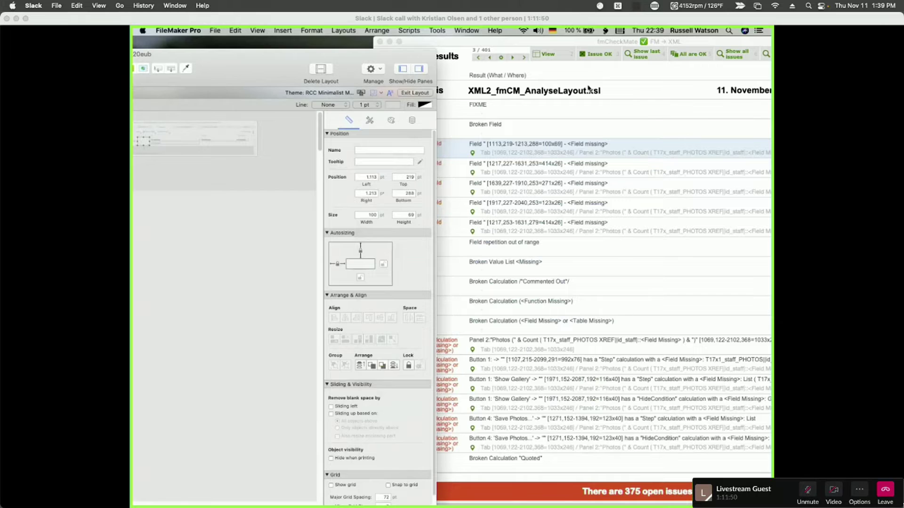
- Mark the first four Broken Field issues as OK and look through the remaining results down to the Problem Anchor entries
click(591, 76)
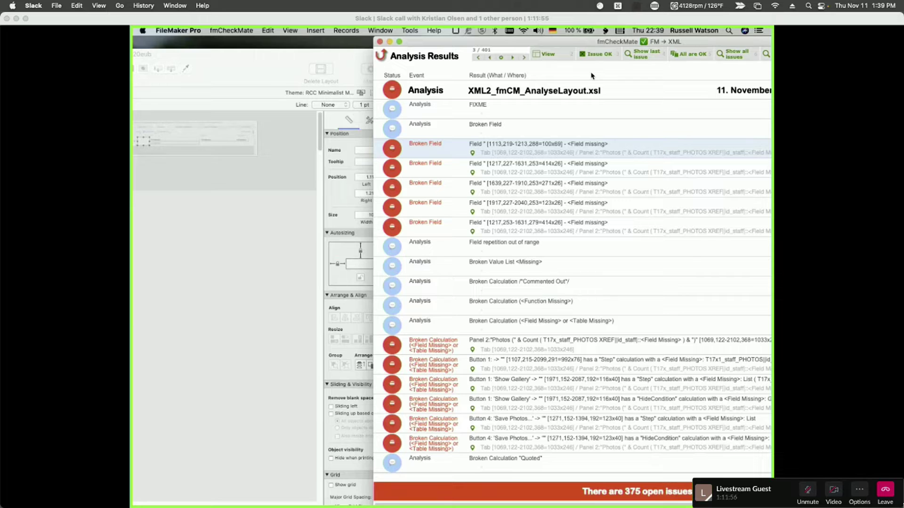
click(391, 149)
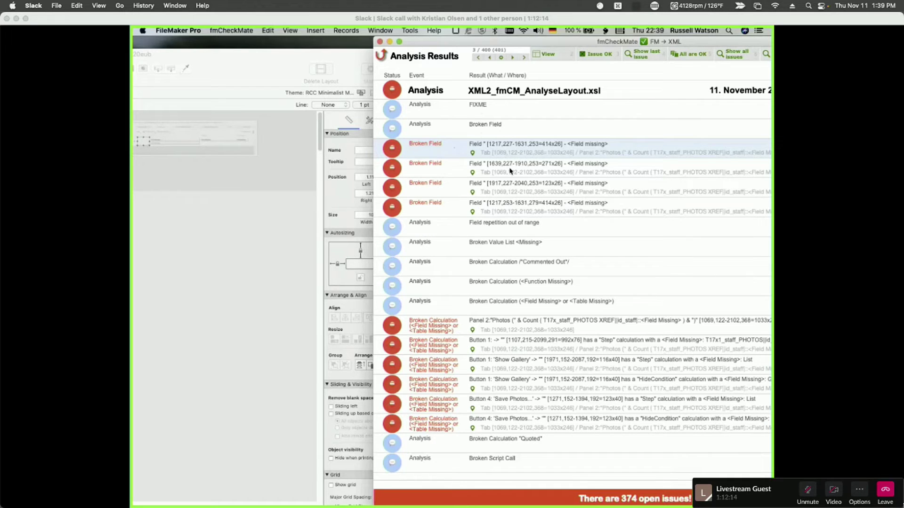
click(393, 149)
click(393, 149)
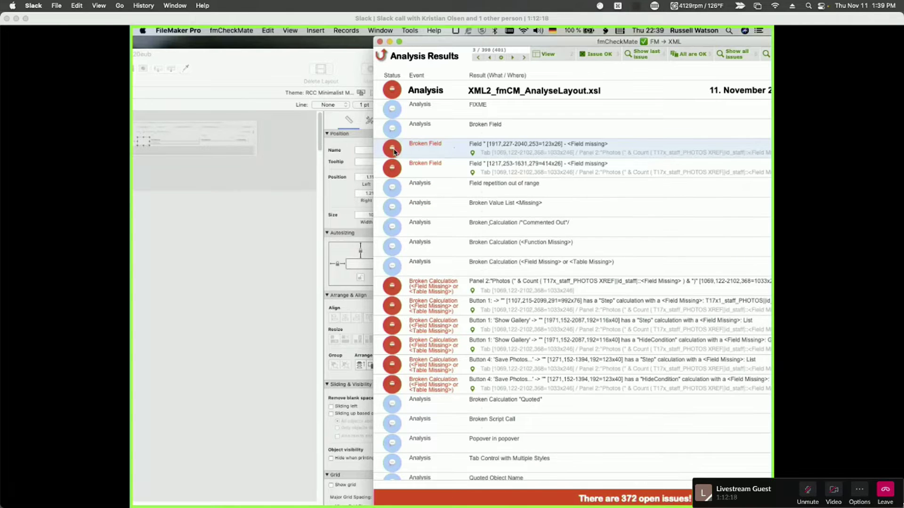
click(393, 148)
scroll(610, 251, down, 5)
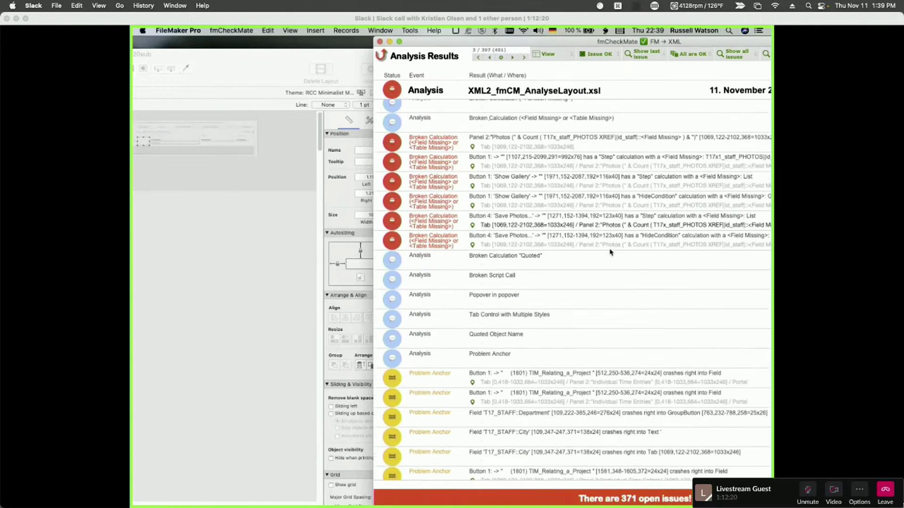
scroll(610, 251, up, 5)
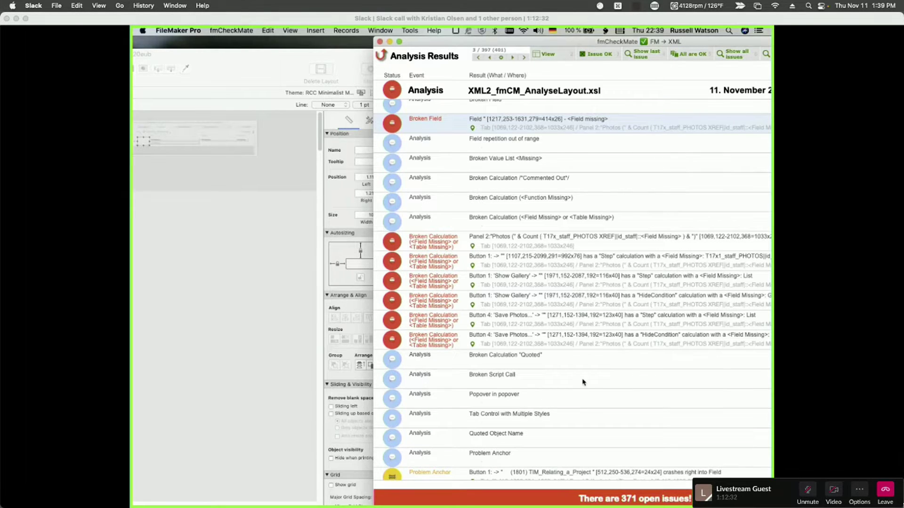
scroll(583, 382, down, 5)
scroll(583, 382, down, 3)
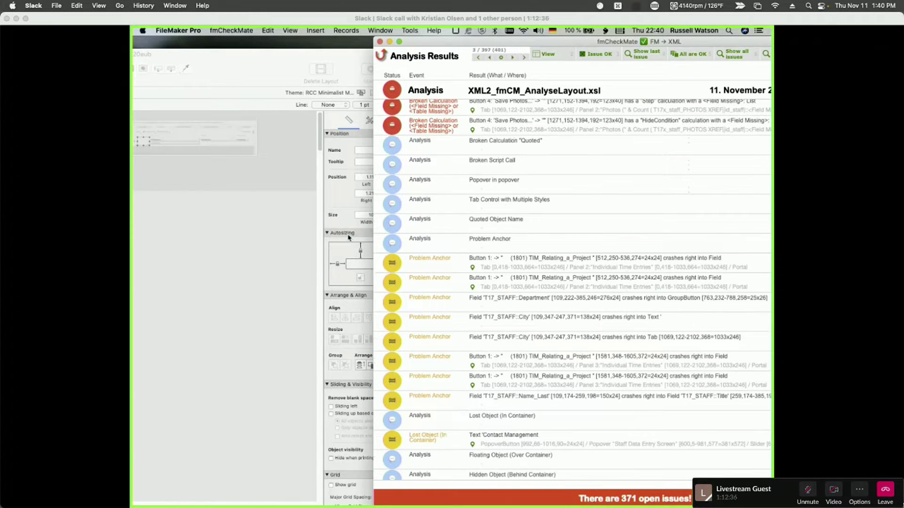
- Bring the layout window in front of the results, widen it, and shift it to show the off-layout tab control
click(277, 78)
click(675, 116)
click(271, 76)
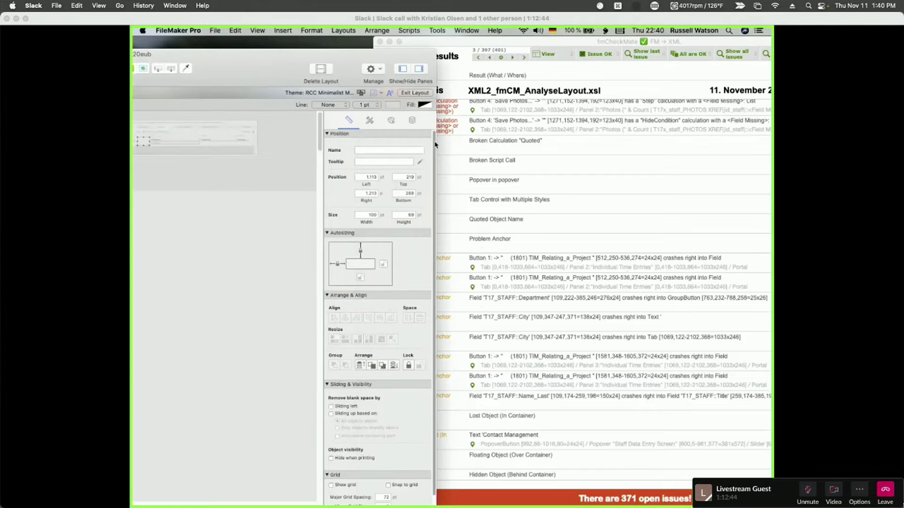
drag(436, 144, 692, 130)
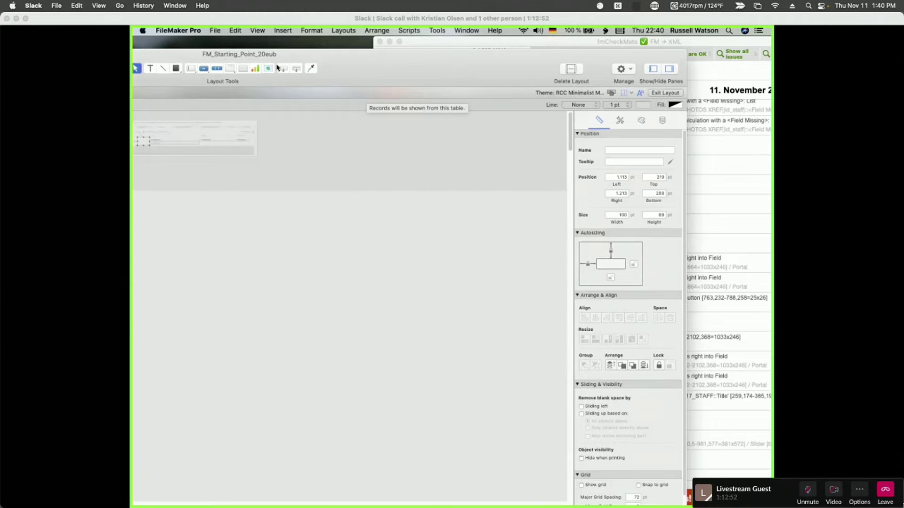
drag(196, 54, 272, 48)
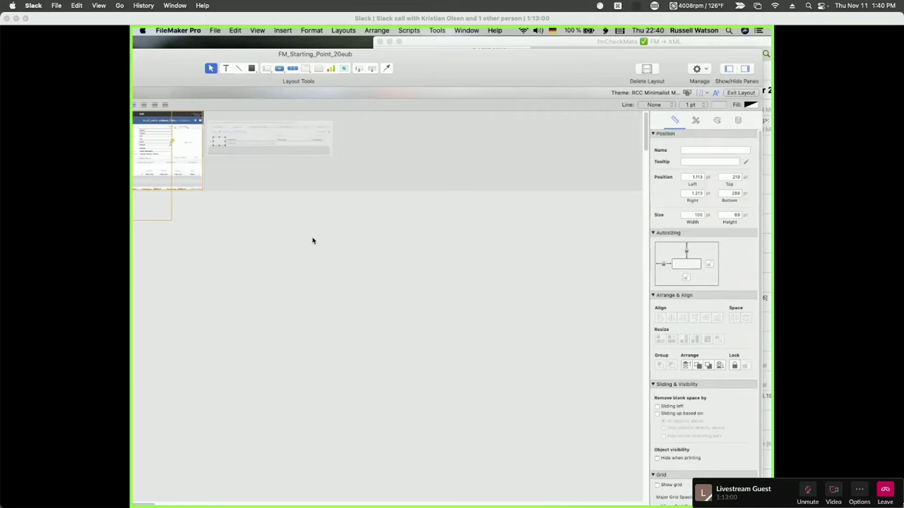
- Select all objects of the off-layout tab control, and then the objects within the main Staff layout area
click(273, 186)
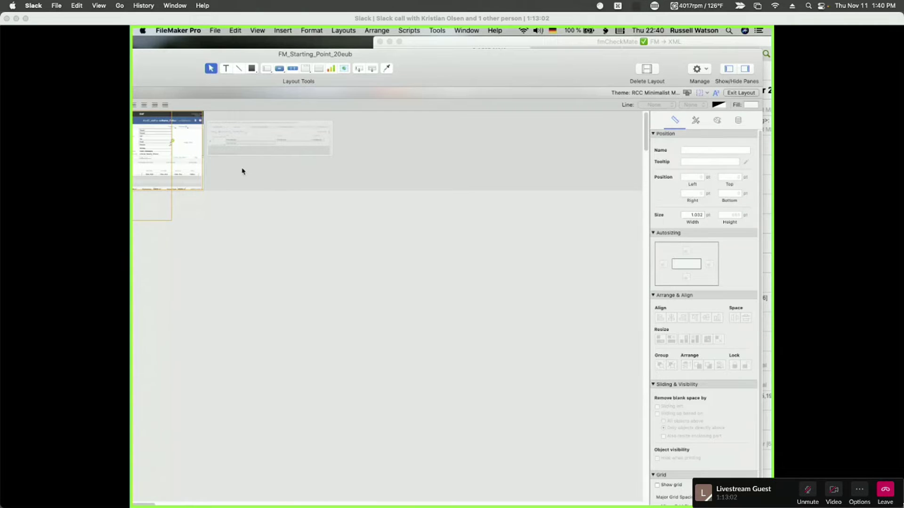
drag(338, 174, 210, 115)
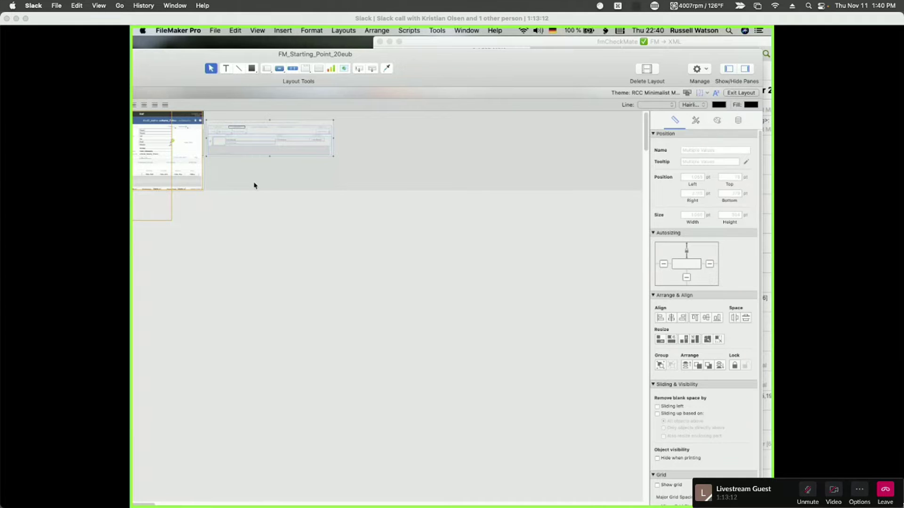
click(203, 202)
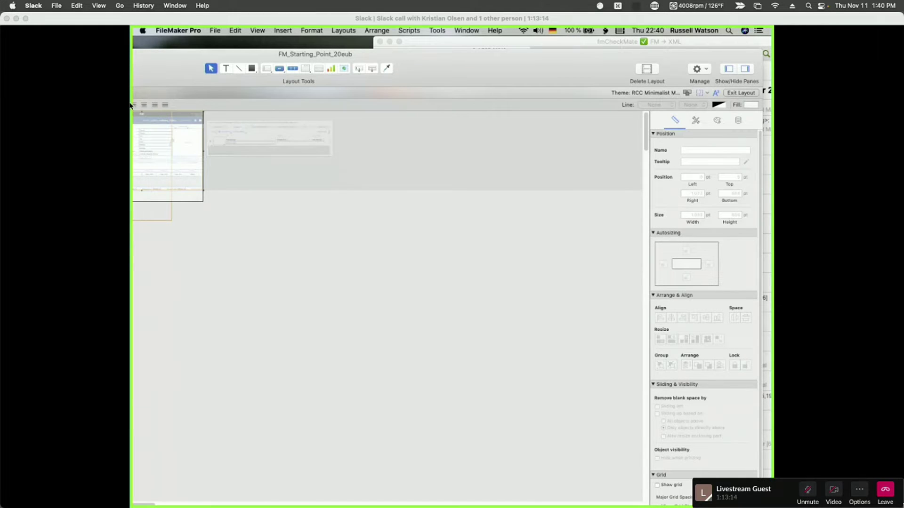
key(super+a)
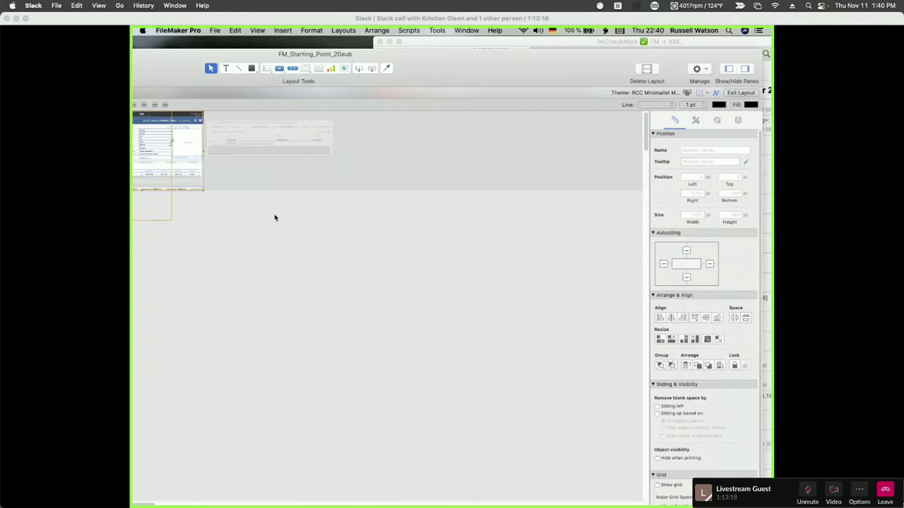
- Clear the current selection and select all objects within the main Staff layout area, leaving out the off-layout tab control
click(275, 218)
scroll(275, 218, up, 5)
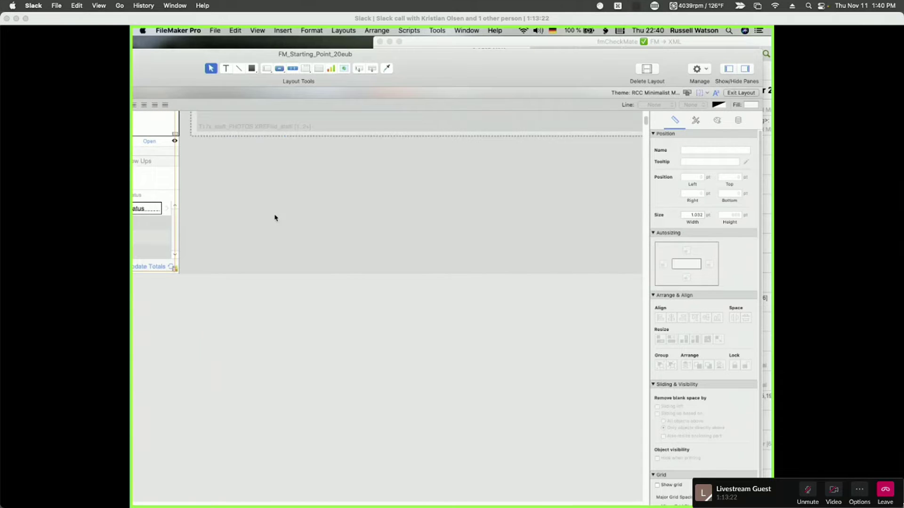
scroll(207, 226, up, 5)
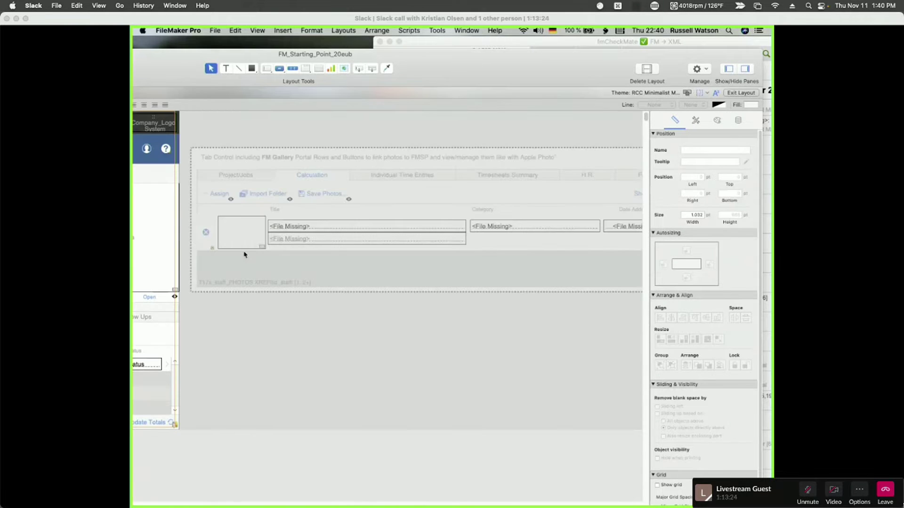
scroll(282, 357, left, 10)
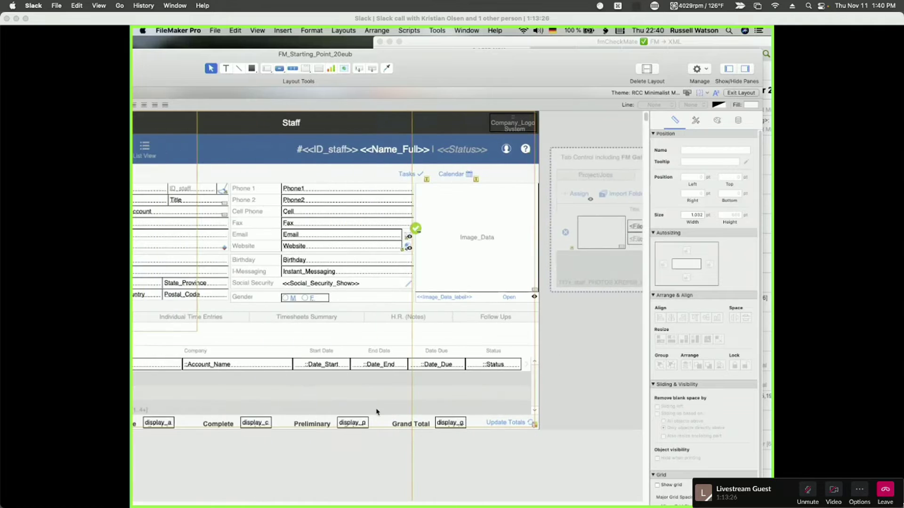
drag(571, 453, 131, 98)
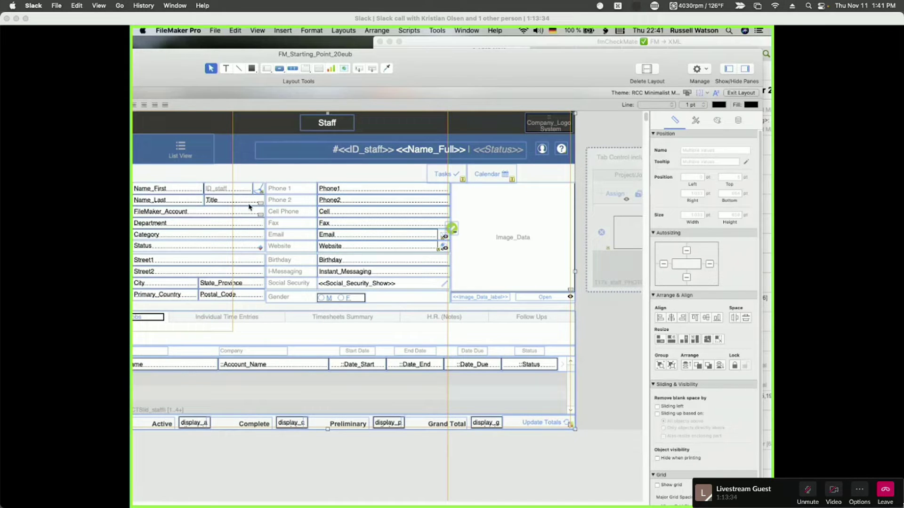
- Switch to the fmCheckMate results, shift the window to expose all its functions, and reanalyse the clipboard
key(super+Tab)
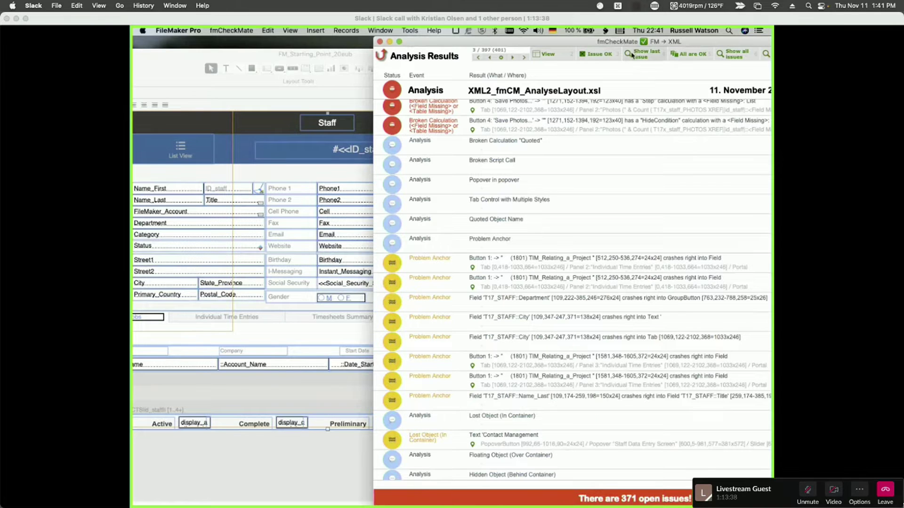
double_click(510, 43)
drag(510, 44, 489, 44)
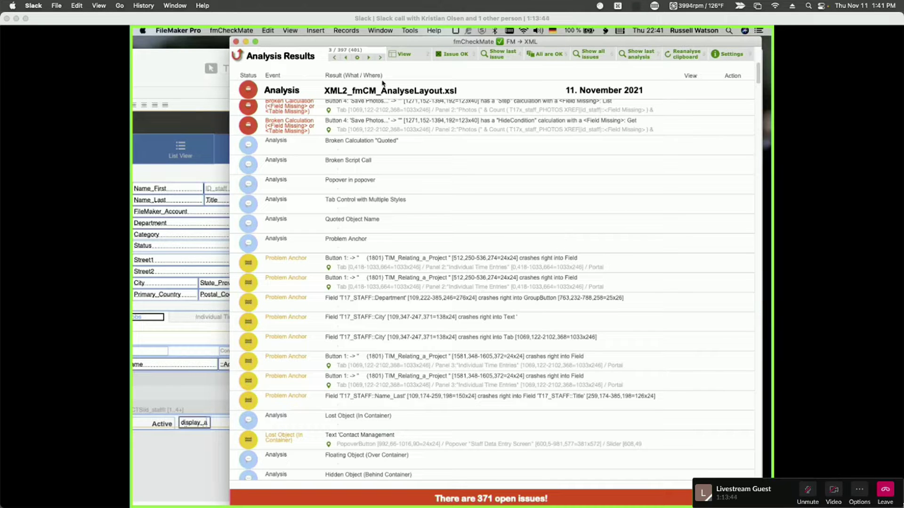
click(689, 57)
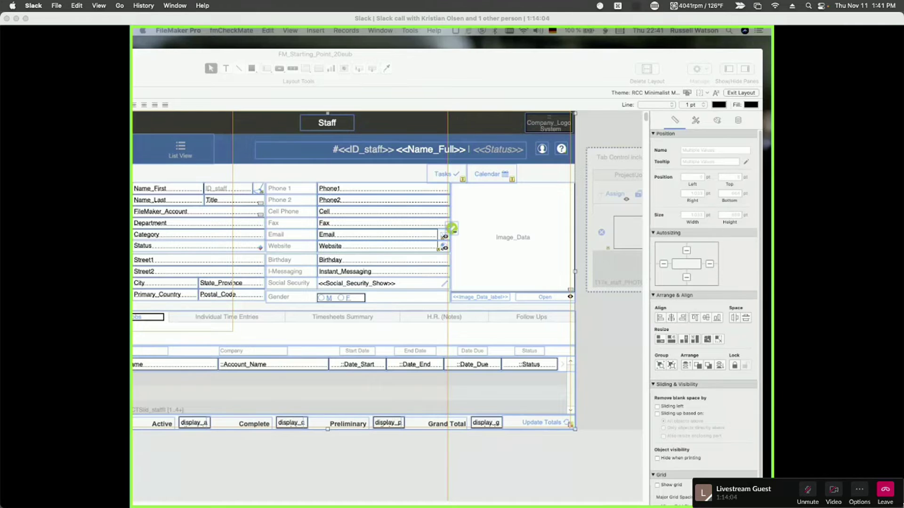
drag(770, 299, 468, 48)
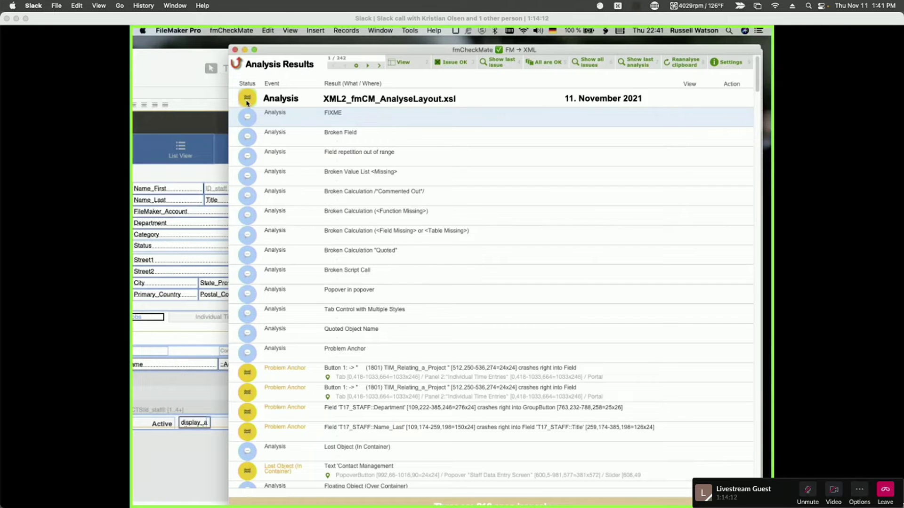
- Zoom out the new analysis results, move the window up, and examine the Problem Anchor, Copied Object Name and Button Action entries
scroll(460, 299, down, 3)
scroll(464, 353, up, 3)
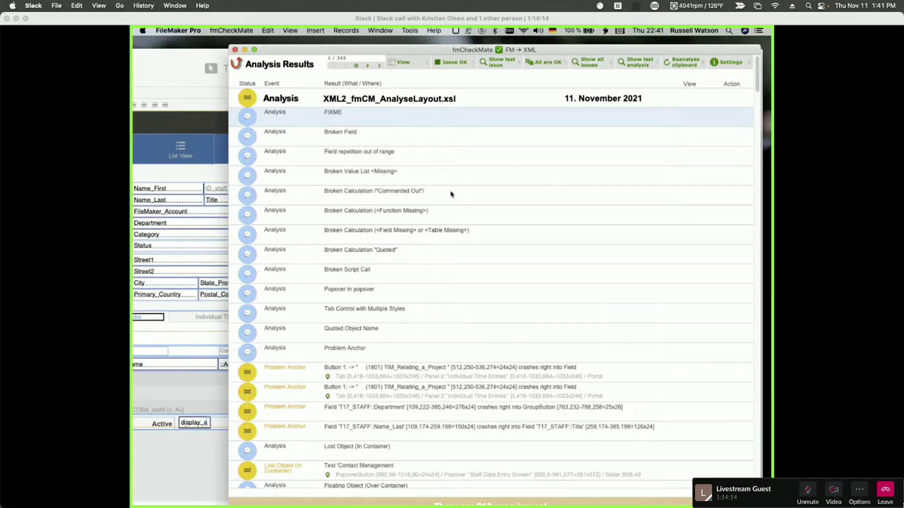
click(449, 83)
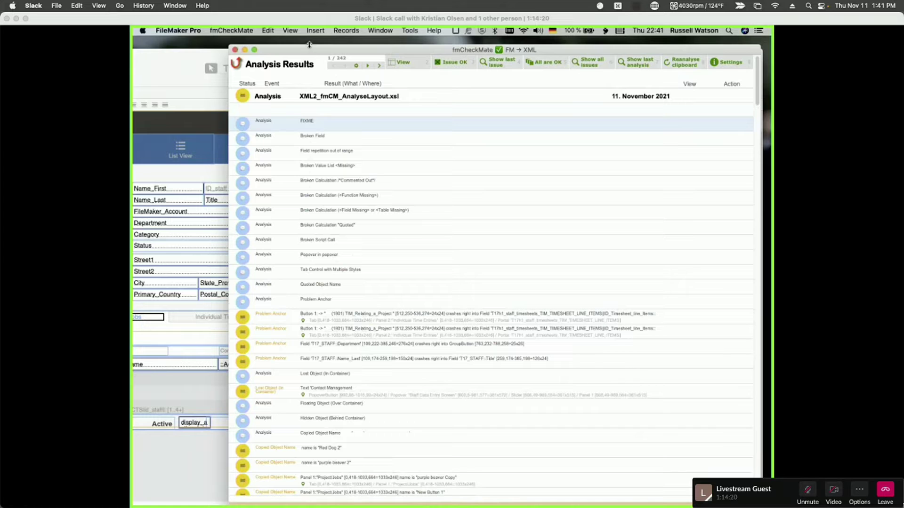
mouse_move(310, 50)
mouse_down()
mouse_move(310, 69)
mouse_move(316, 43)
mouse_up()
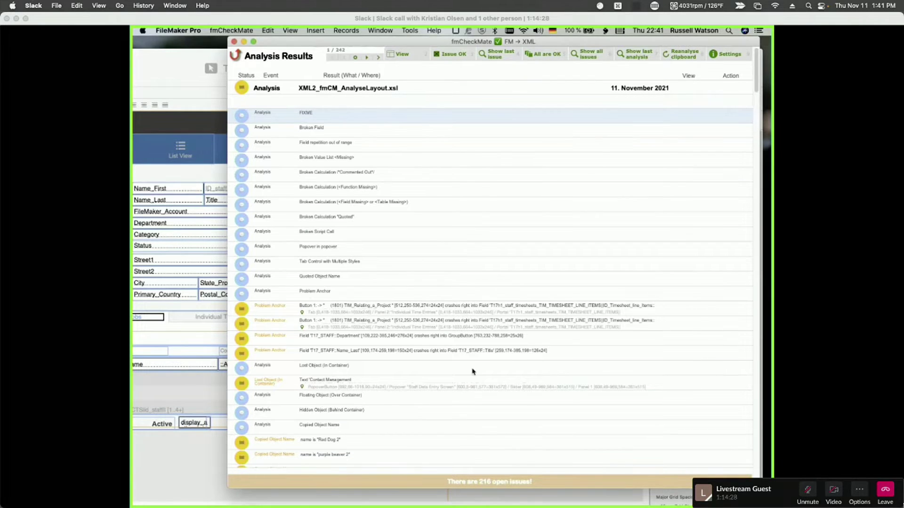
scroll(473, 371, down, 5)
scroll(472, 371, down, 3)
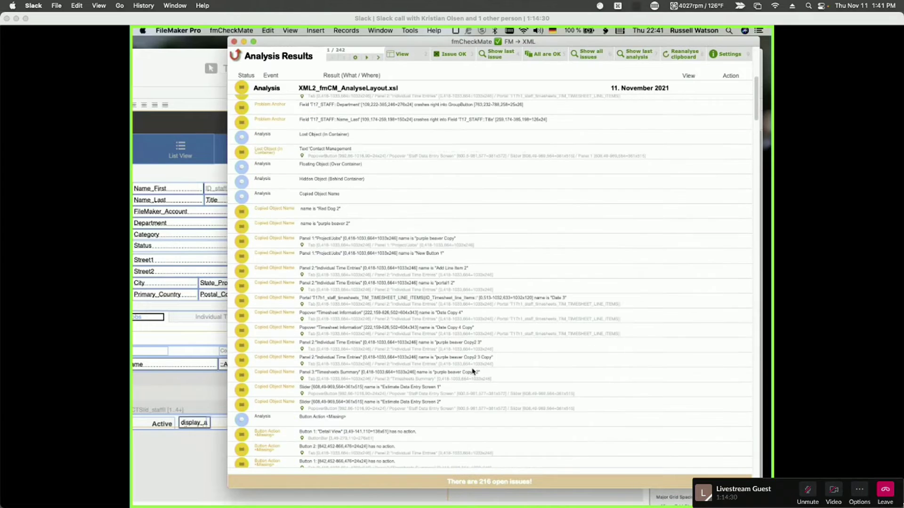
scroll(472, 371, up, 1)
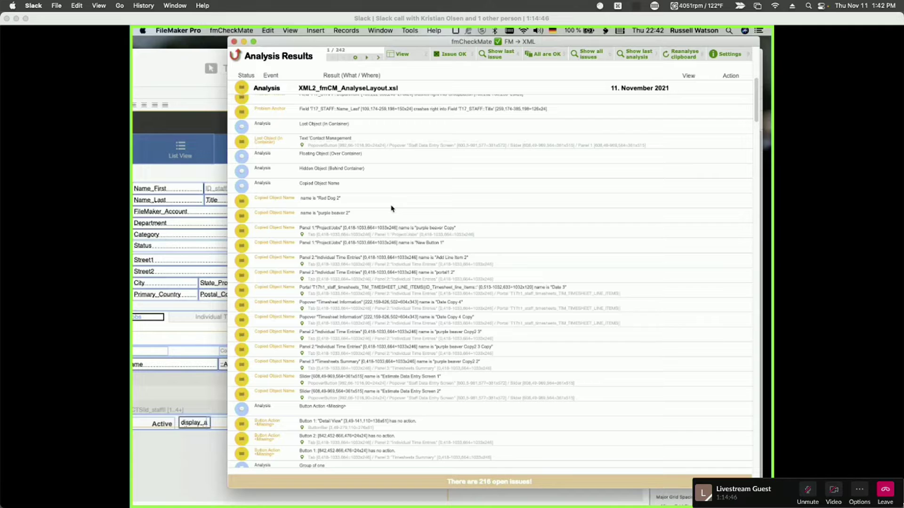
- Select the Copied Object Name entry for "purple beaver Copy" and read on to the Object with classic style entry
click(451, 231)
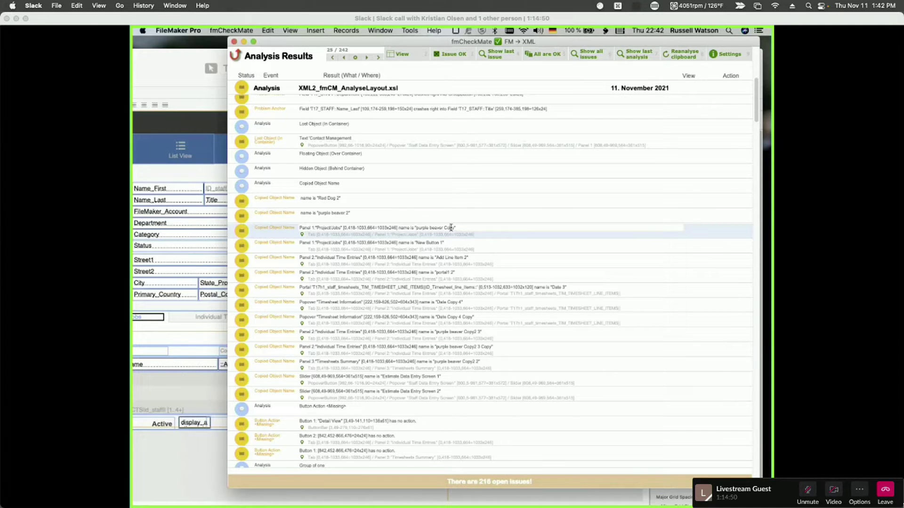
double_click(450, 229)
click(302, 234)
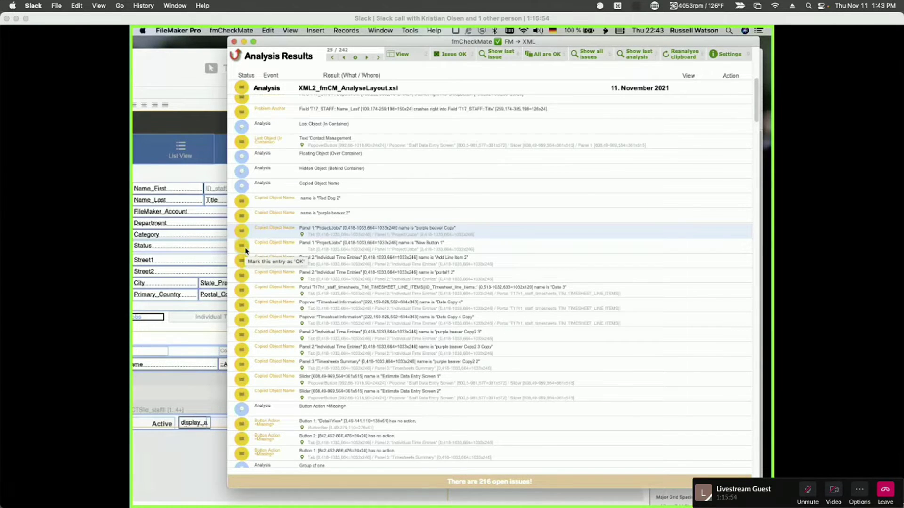
scroll(473, 338, down, 3)
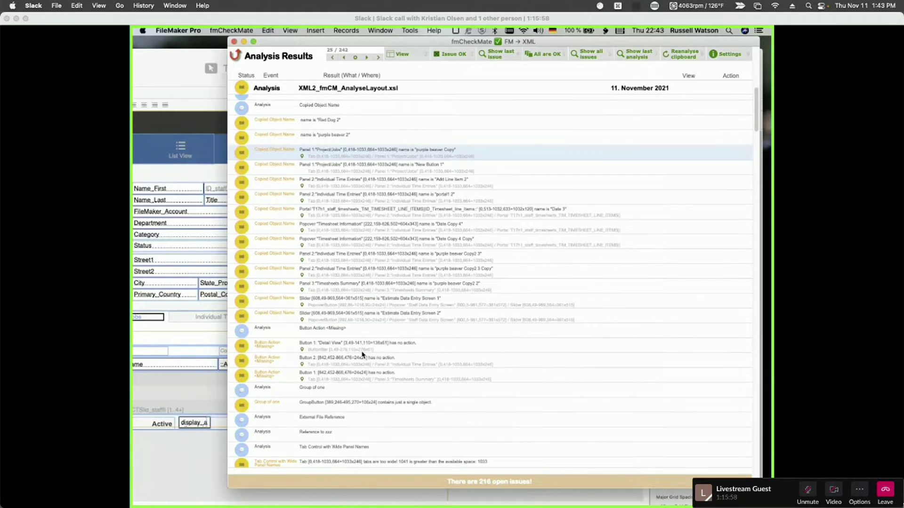
scroll(248, 323, down, 2)
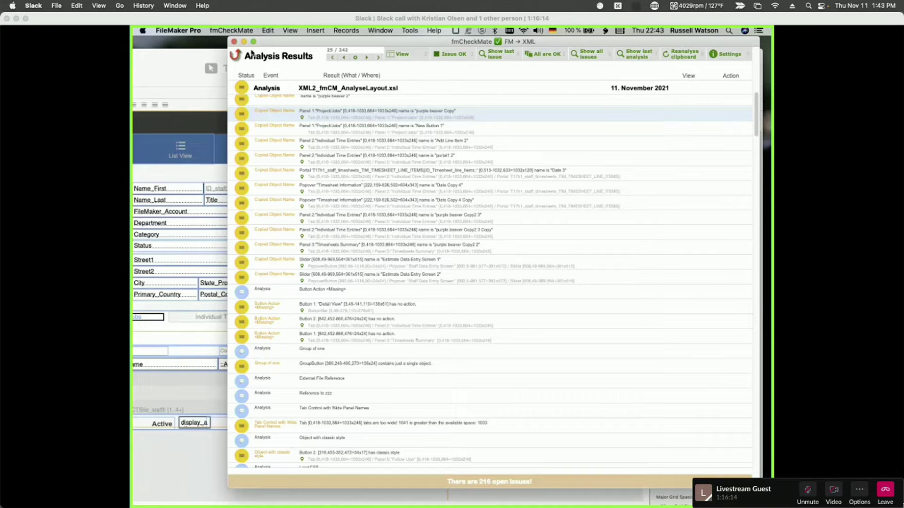
- Close the fmCheckMate results and XML editor window, exit layout editing, and close the FM_Starting_Point_20eub file
click(236, 55)
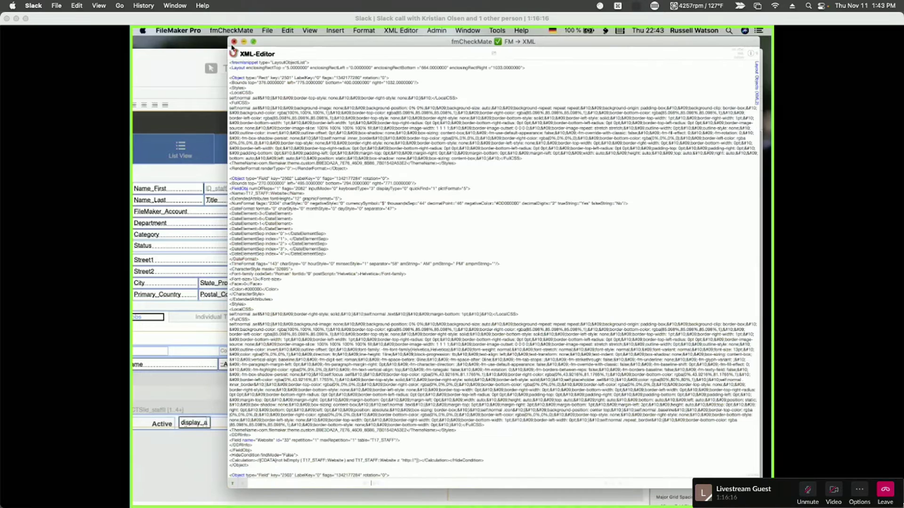
click(234, 42)
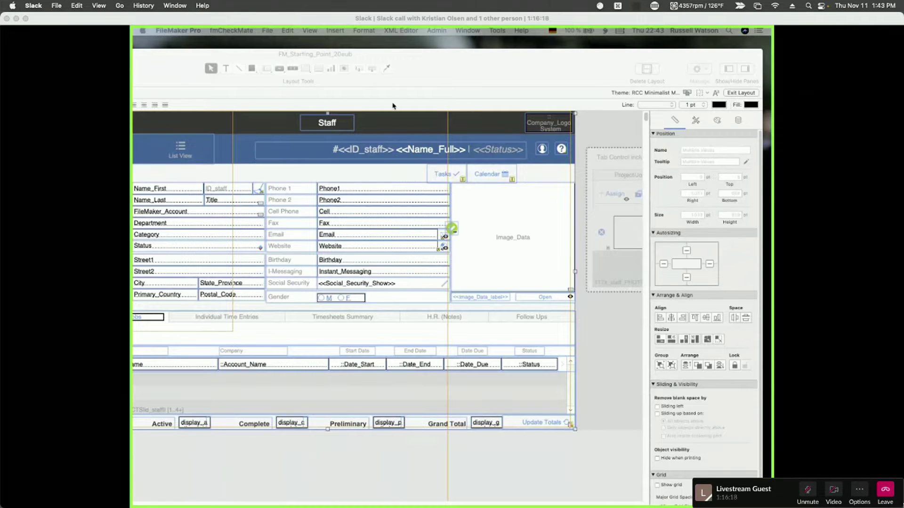
click(629, 378)
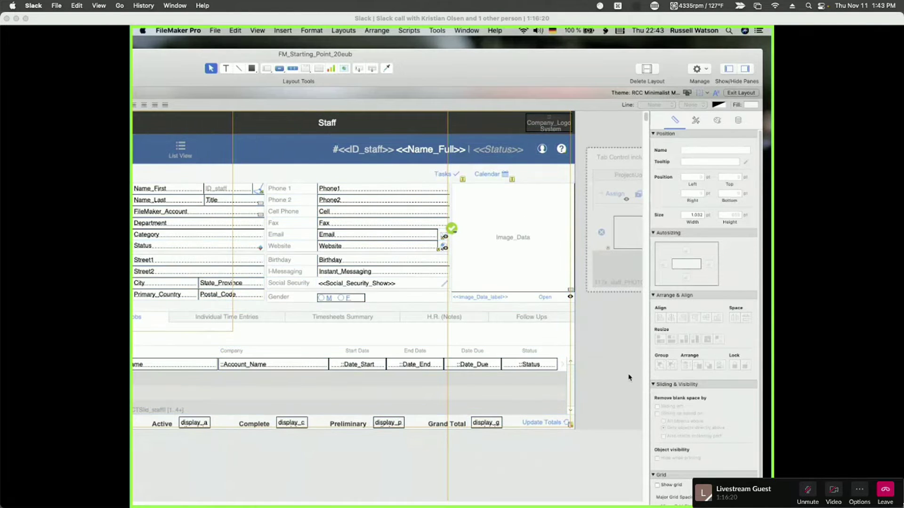
key(super+b)
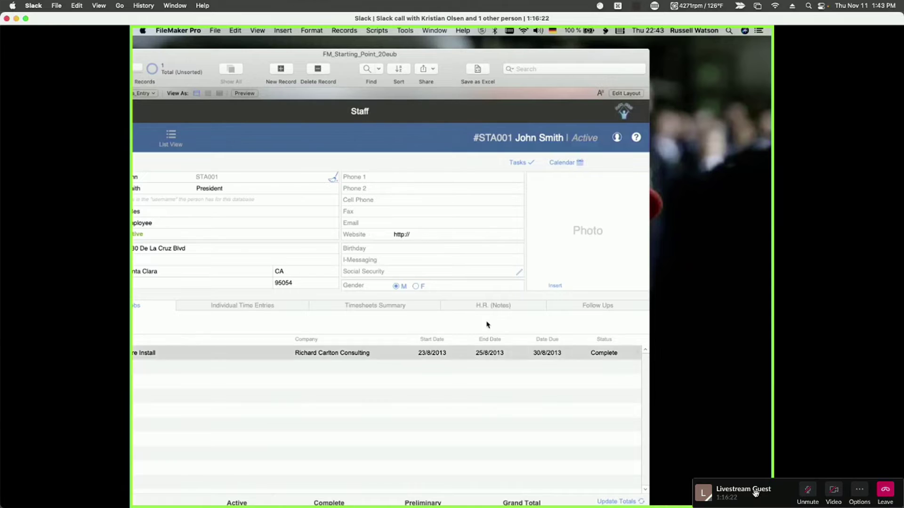
key(super+w)
key(m)
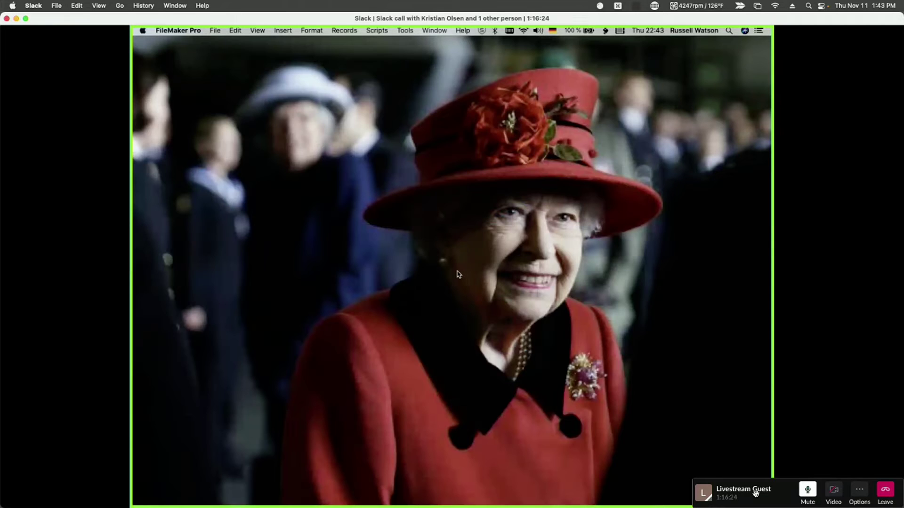
- Open the recent file TestLayoutAnalysisWithfmCheckMate and move its window so the whole Layout Problems layout fits on screen
key(super+shift+o)
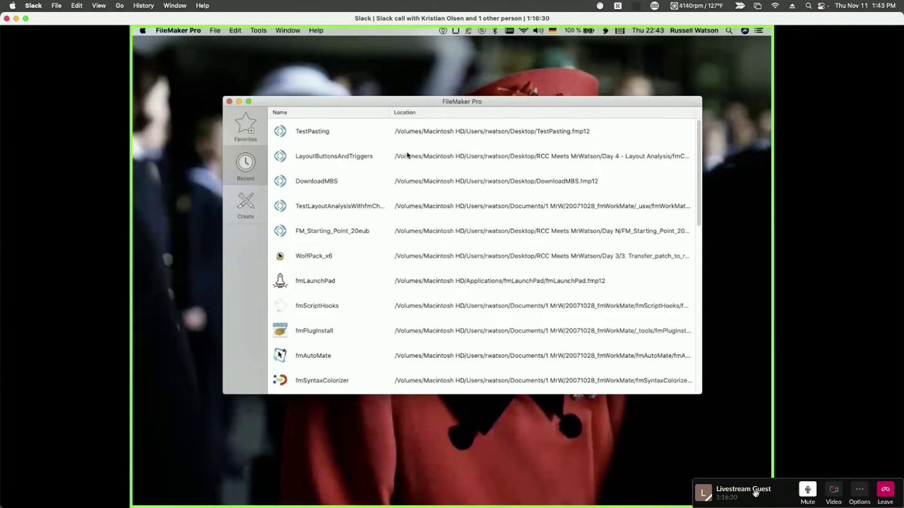
double_click(372, 212)
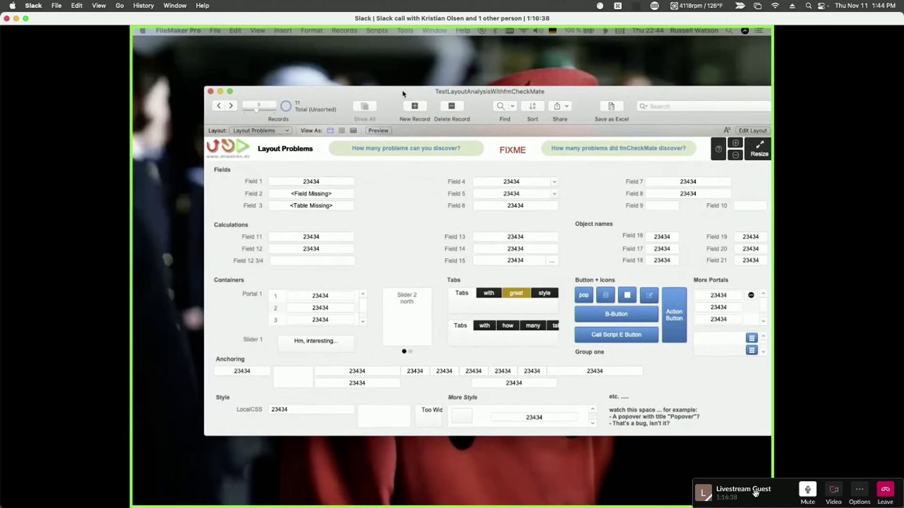
drag(570, 94, 530, 77)
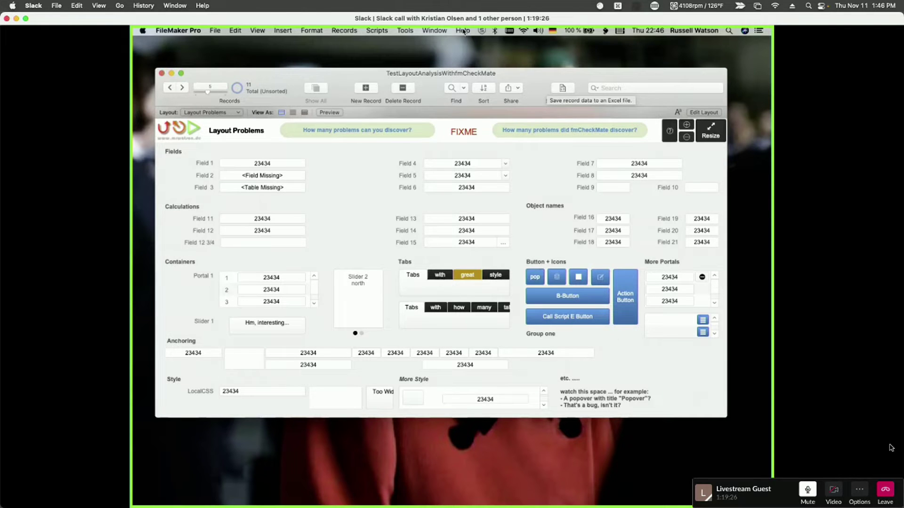
- Open the Layout Problems layout for editing and check which field the Field 1 edit box is bound to
drag(241, 75, 246, 58)
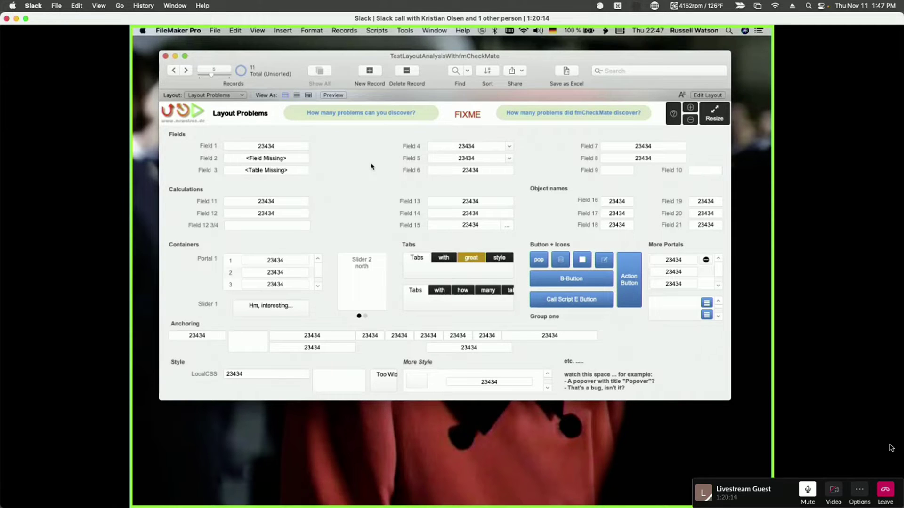
key(super+shift+space)
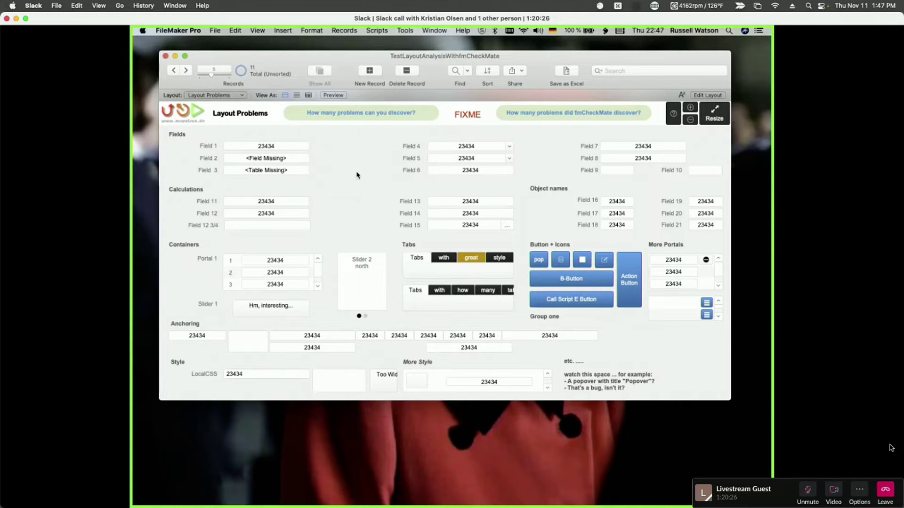
key(super+l)
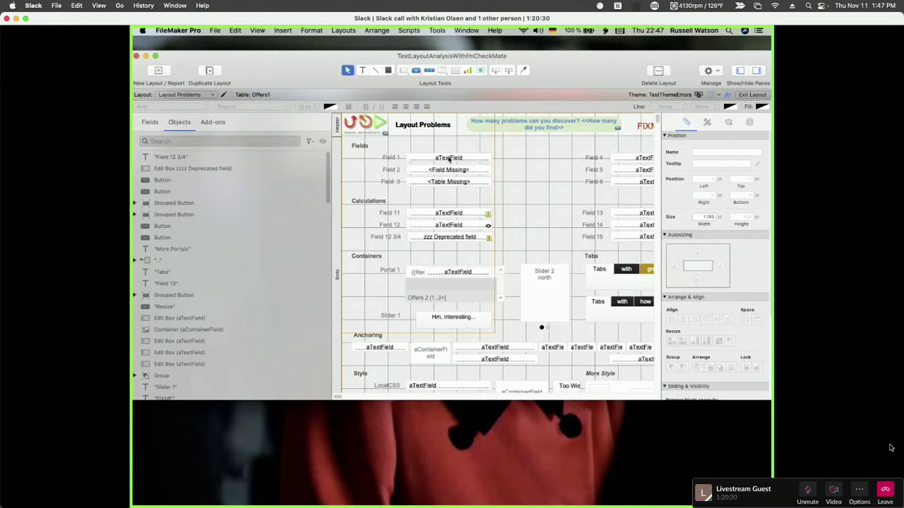
click(449, 159)
double_click(448, 159)
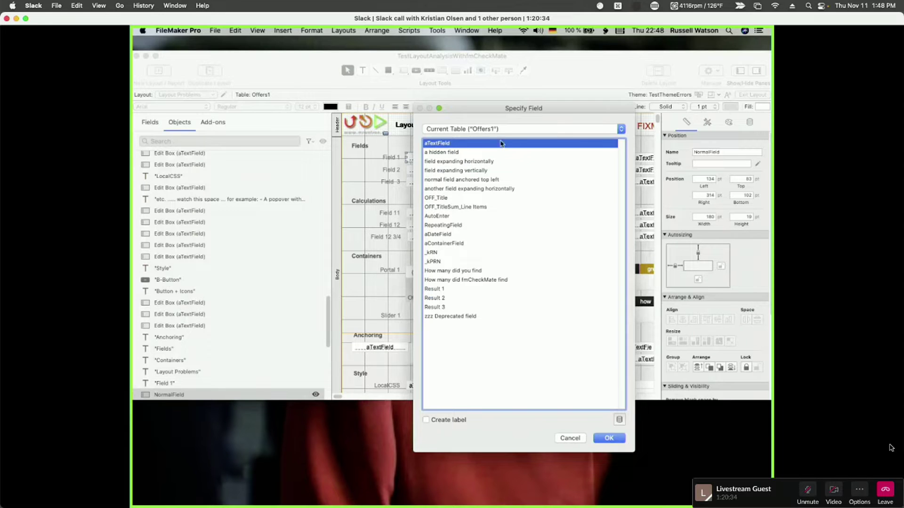
key(Escape)
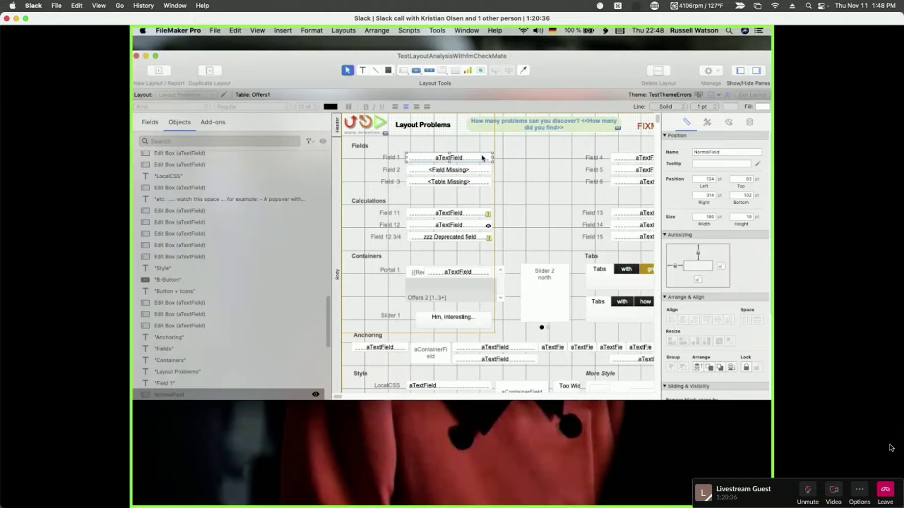
- Compare the aTextField definitions in the Offers and Offers 3 tables of the database, then close the definitions without changes
key(super+shift+d)
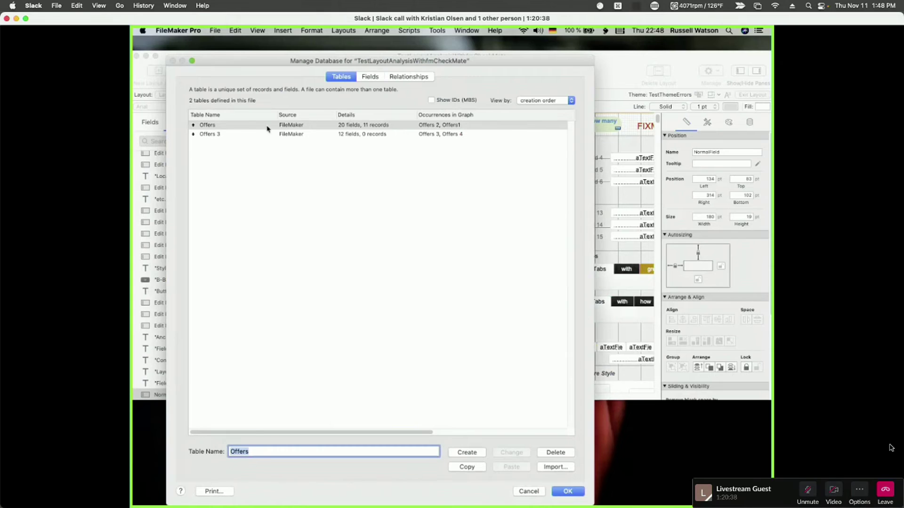
double_click(209, 128)
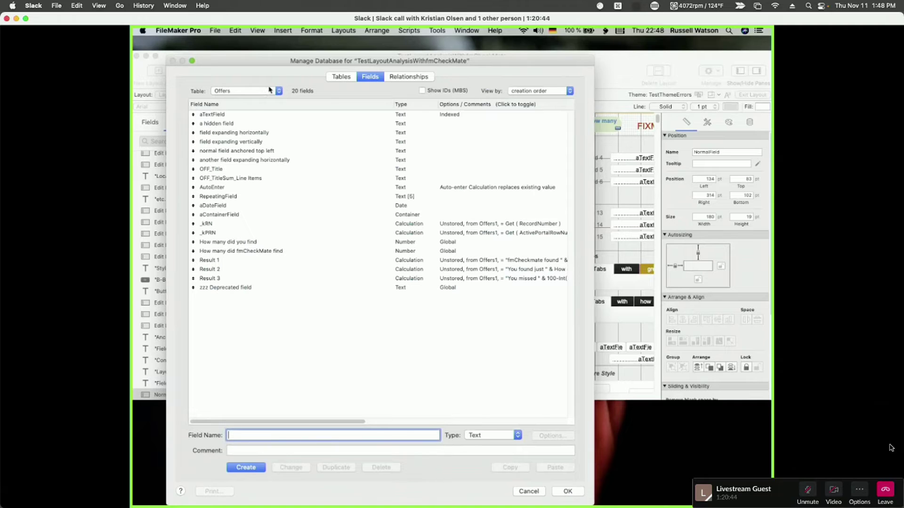
click(270, 89)
click(254, 100)
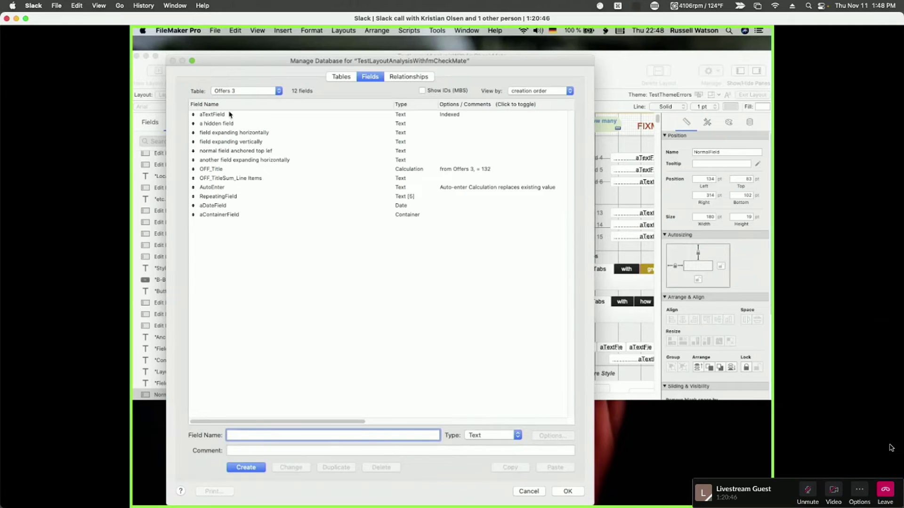
click(248, 91)
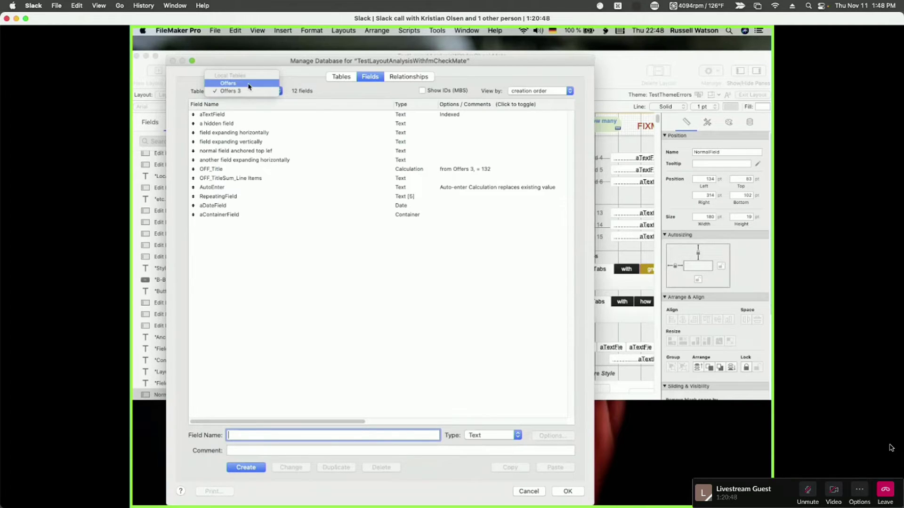
click(248, 84)
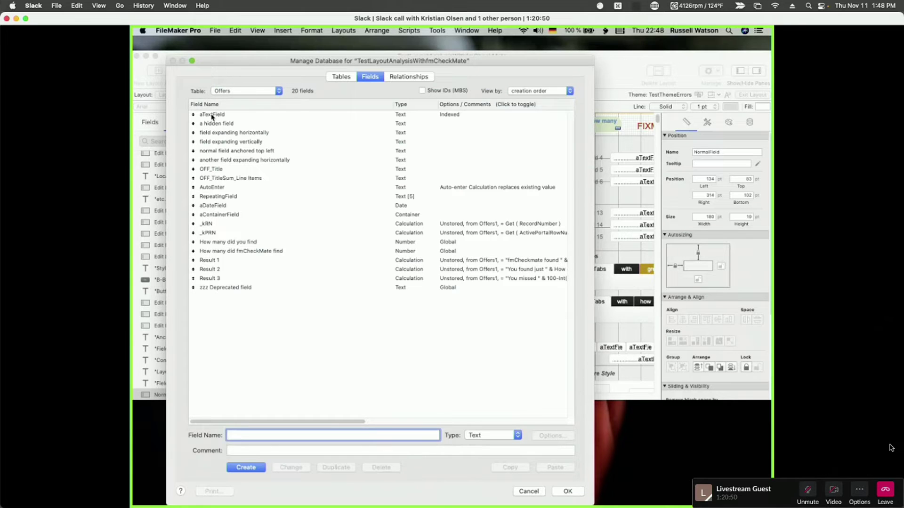
click(217, 117)
click(243, 93)
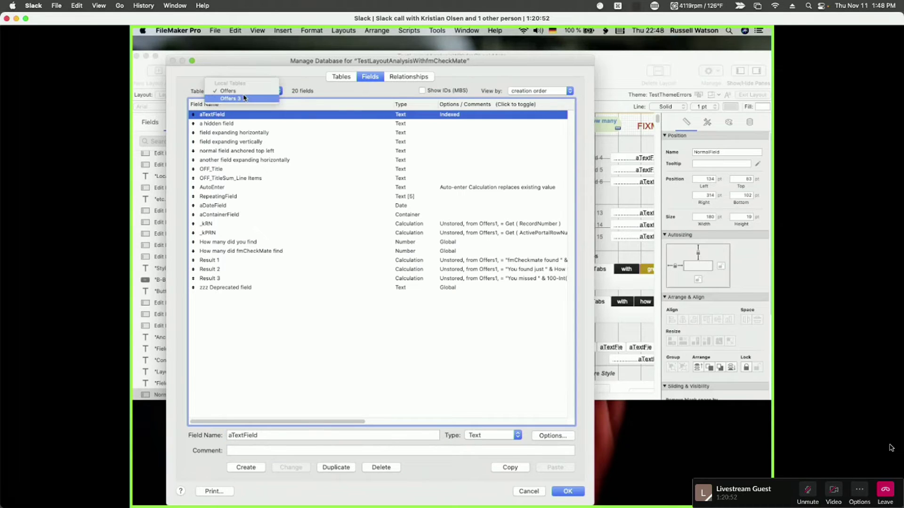
click(244, 98)
click(227, 115)
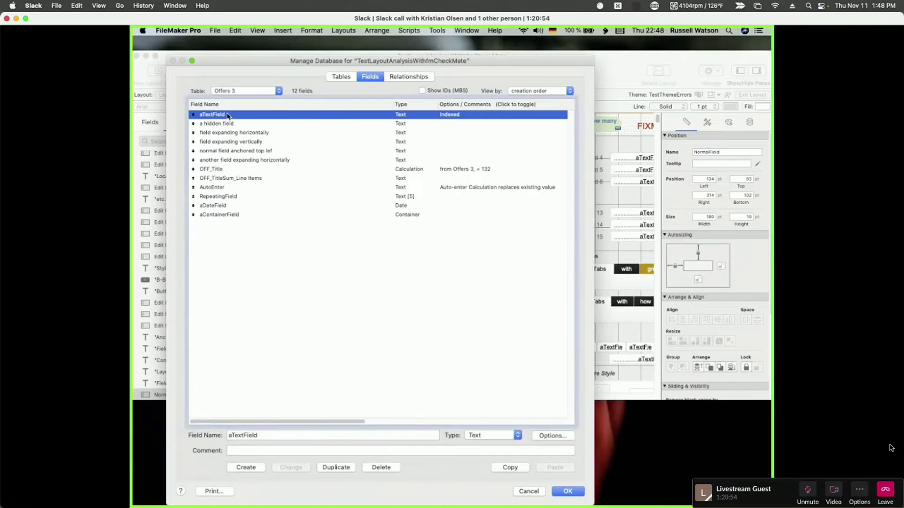
click(245, 91)
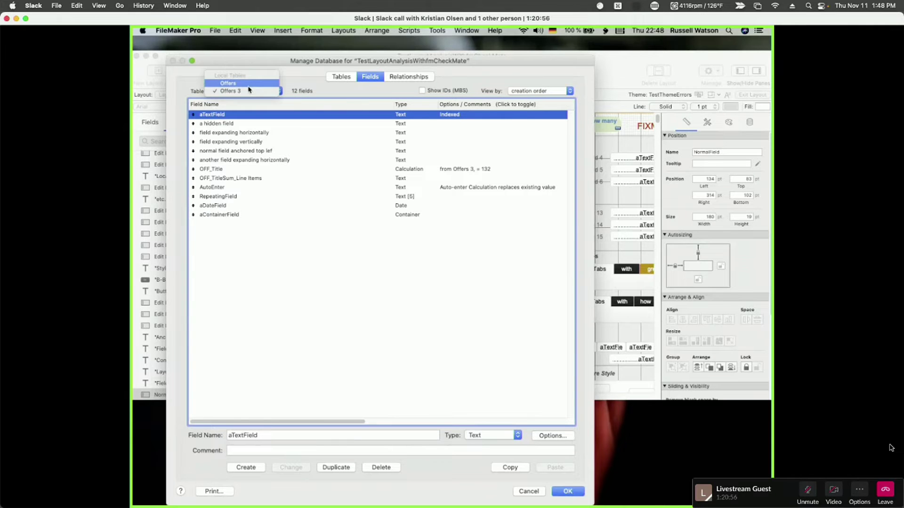
click(248, 86)
key(Escape)
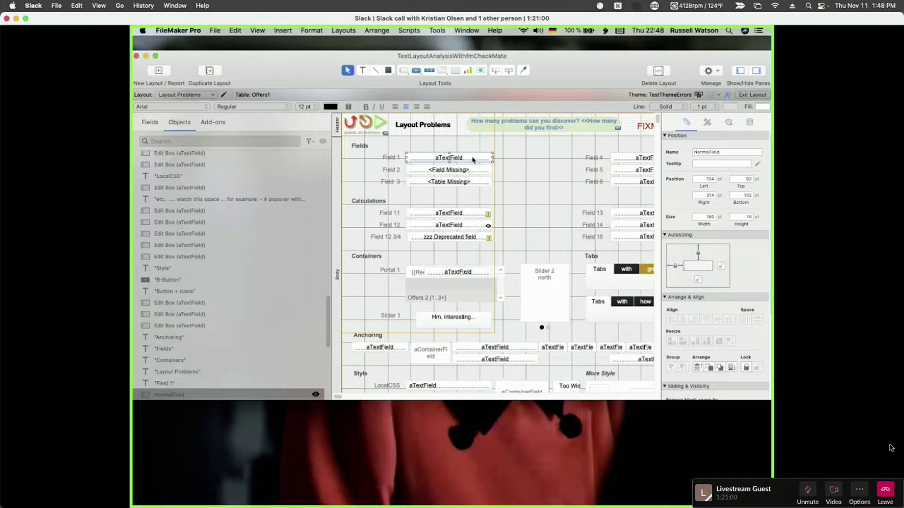
- Draw a button about 76 by 24 pt beside the Field 1 edit box and give it the filled speech-bubble icon without a label
click(415, 71)
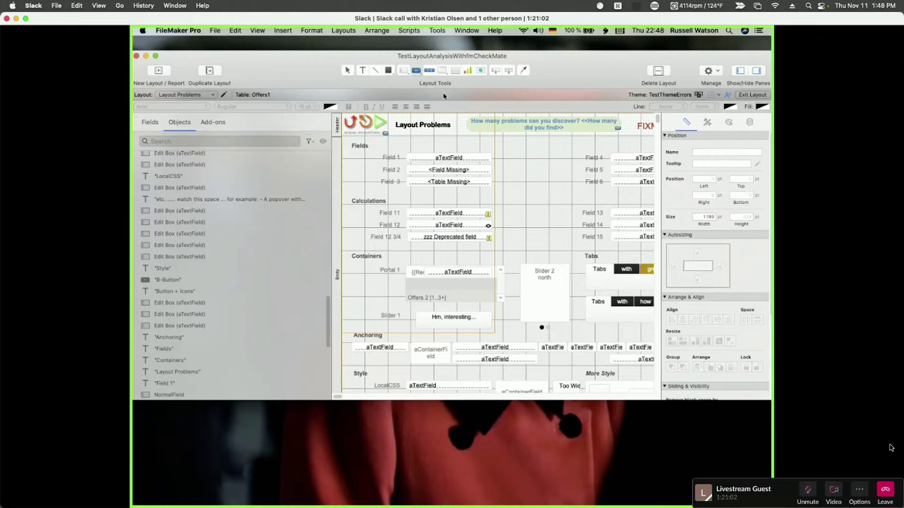
drag(506, 153, 543, 166)
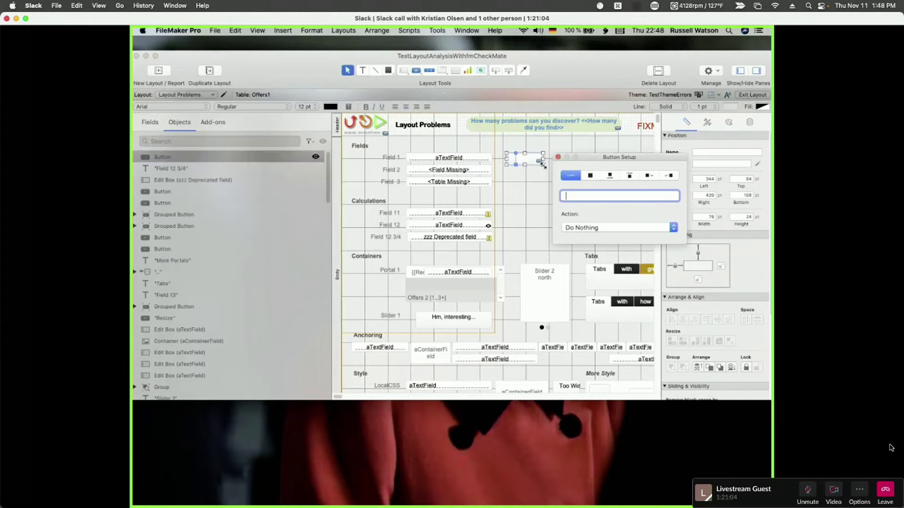
click(591, 176)
scroll(610, 242, down, 5)
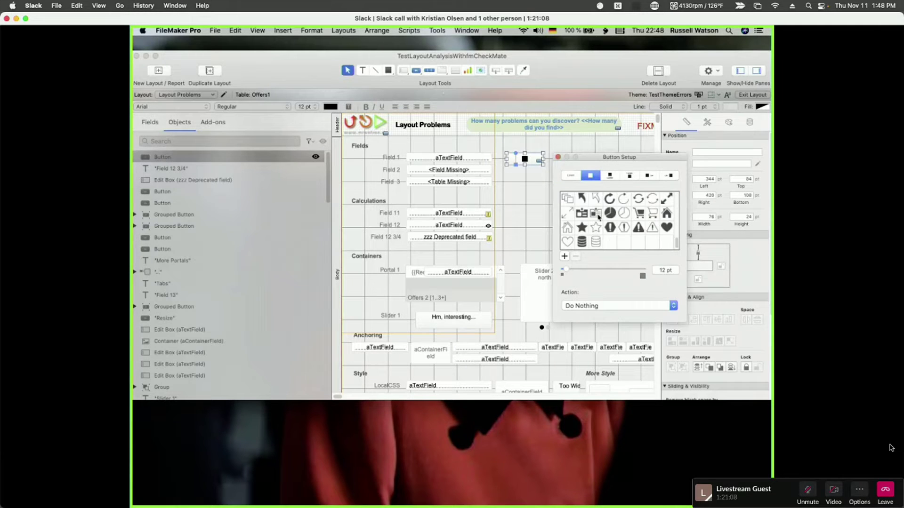
scroll(617, 220, up, 3)
scroll(618, 221, up, 1)
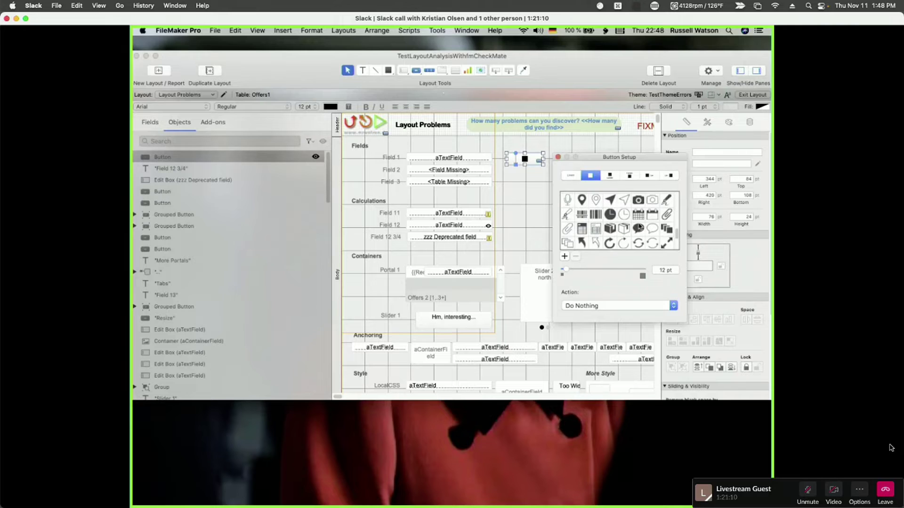
click(639, 229)
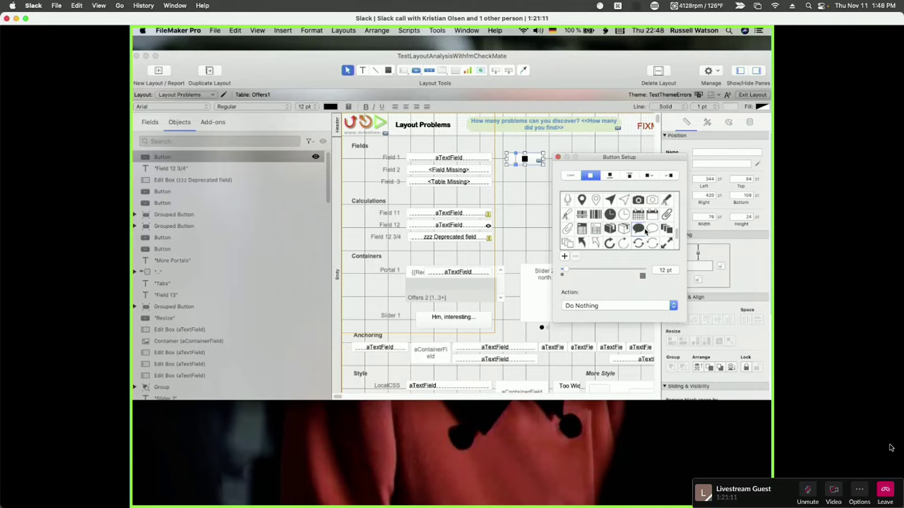
- Set the new button's action to a single Show Custom Dialog step and open that step's options
click(571, 304)
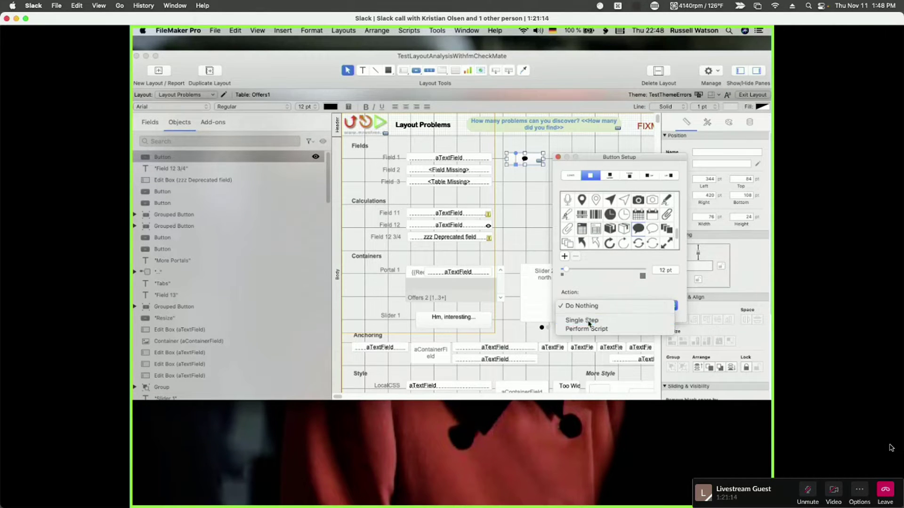
click(588, 324)
text(CUST)
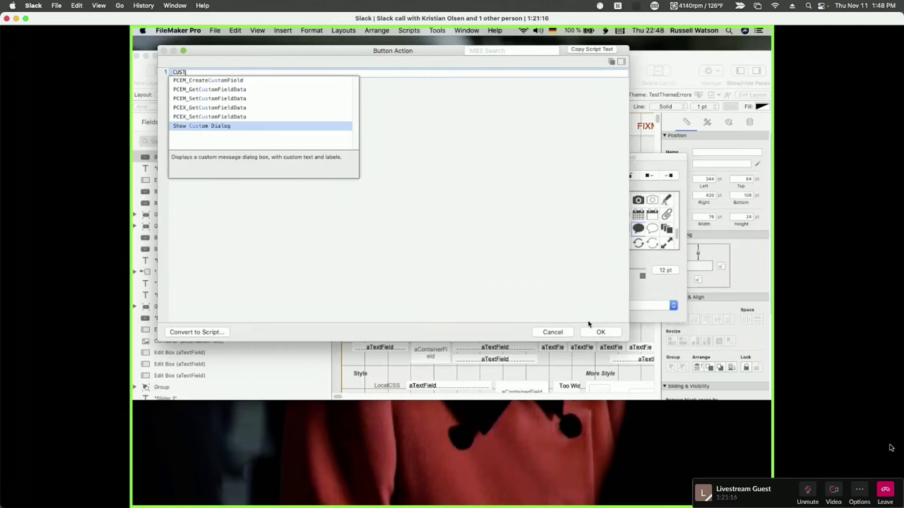
key(Return)
key(Return)
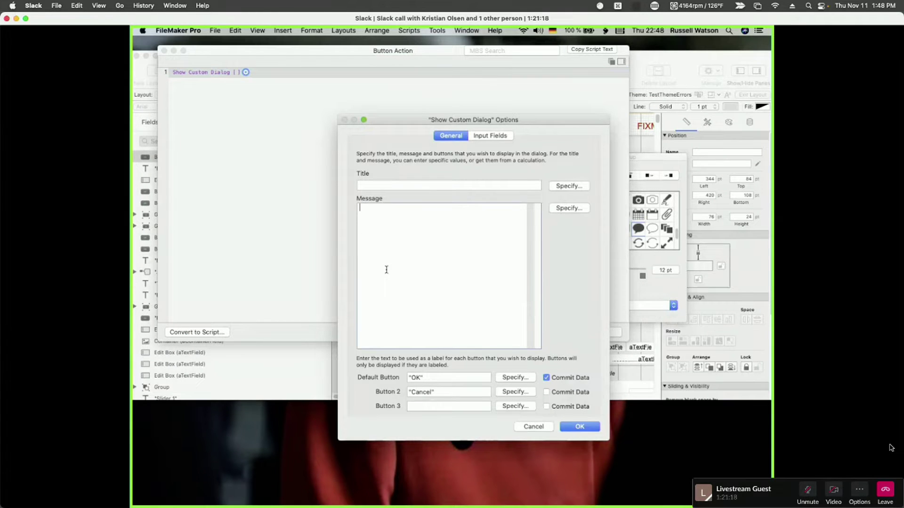
- Set the dialog message to "PLEASE INPUT DATA", target input field #1 at Offers1::aTextField, and finish the button setup
text(PLEASE INPU)
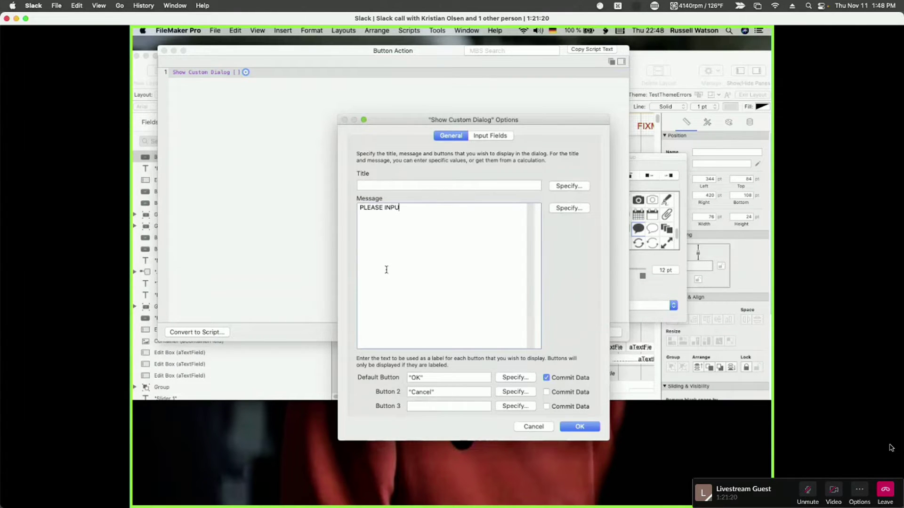
text(T DATA)
click(511, 136)
click(452, 183)
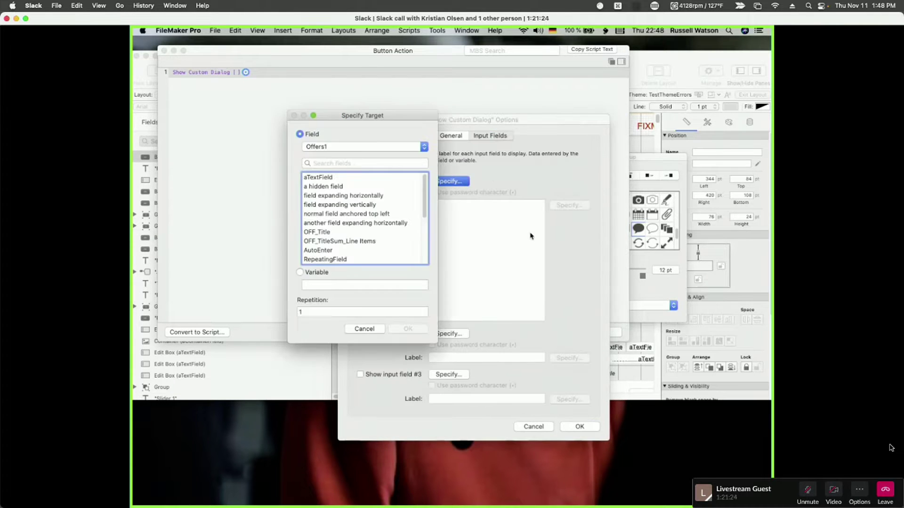
click(332, 178)
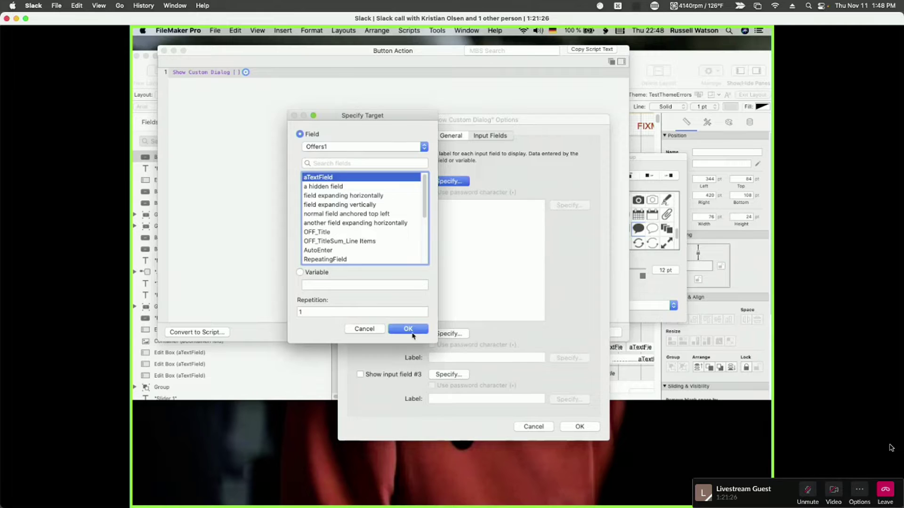
click(414, 329)
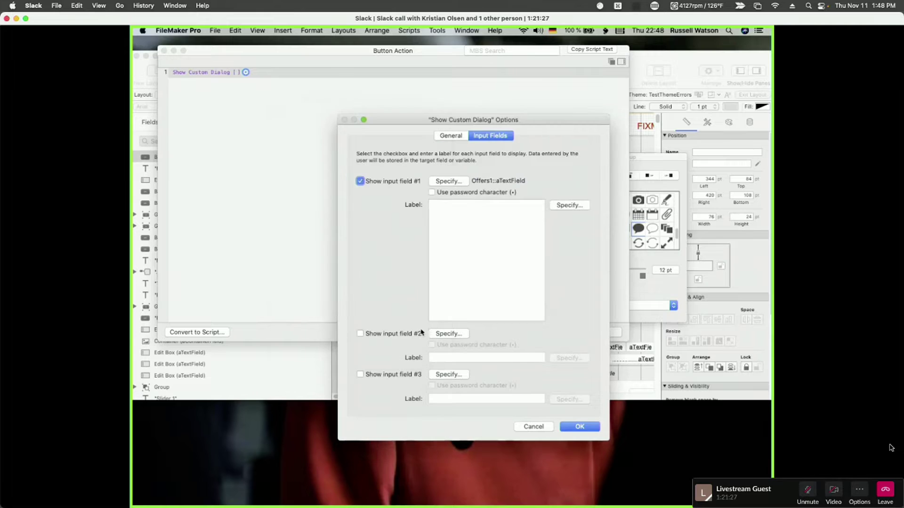
click(593, 428)
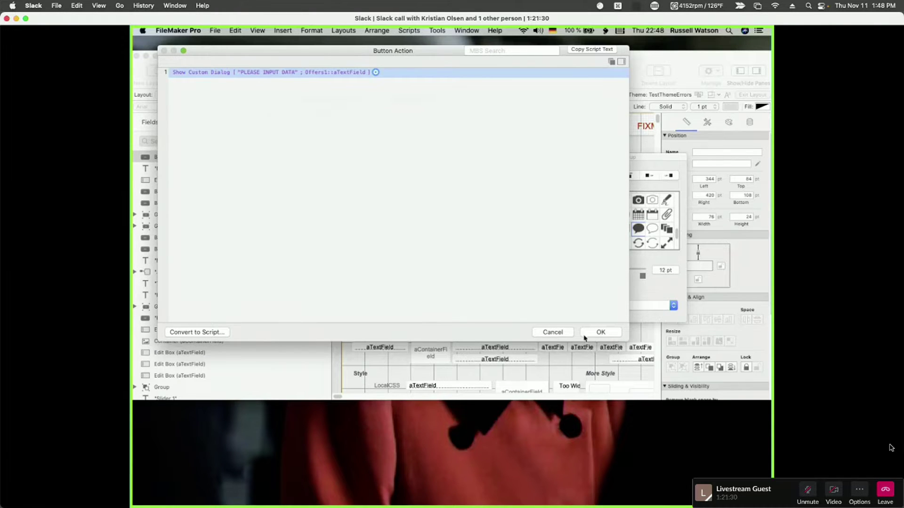
click(602, 333)
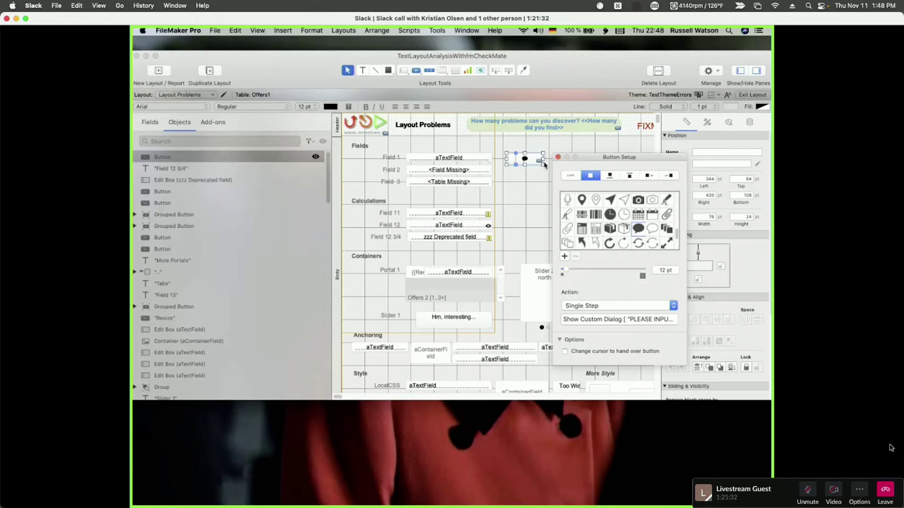
click(539, 185)
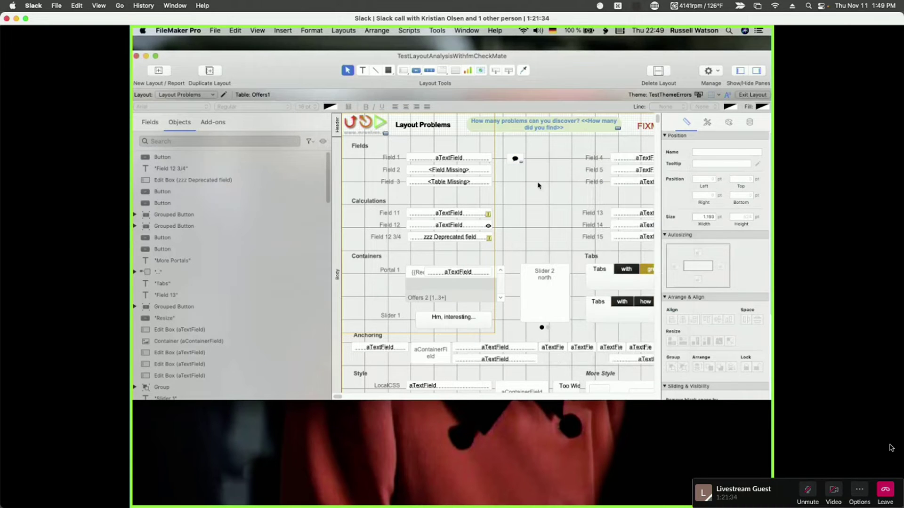
- Test the speech-bubble button in Browse mode by entering 234345 in its input dialog and accepting it
key(super+b)
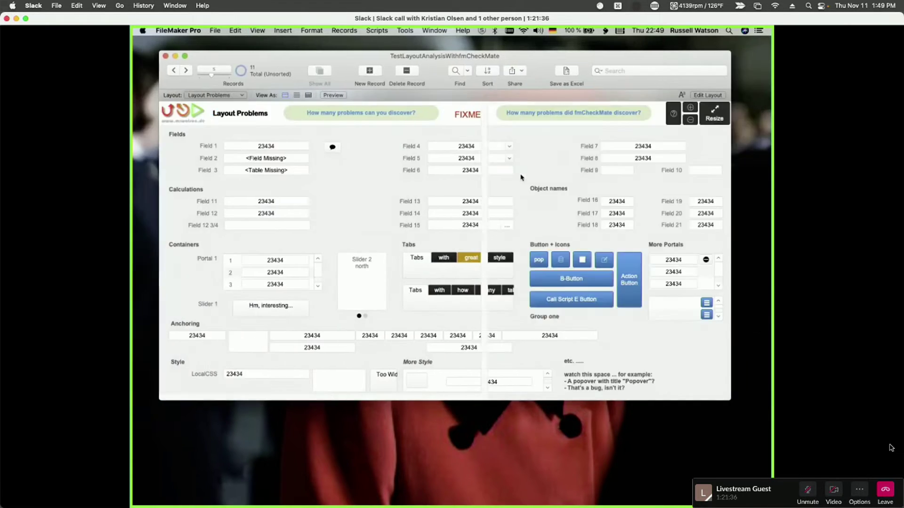
click(334, 148)
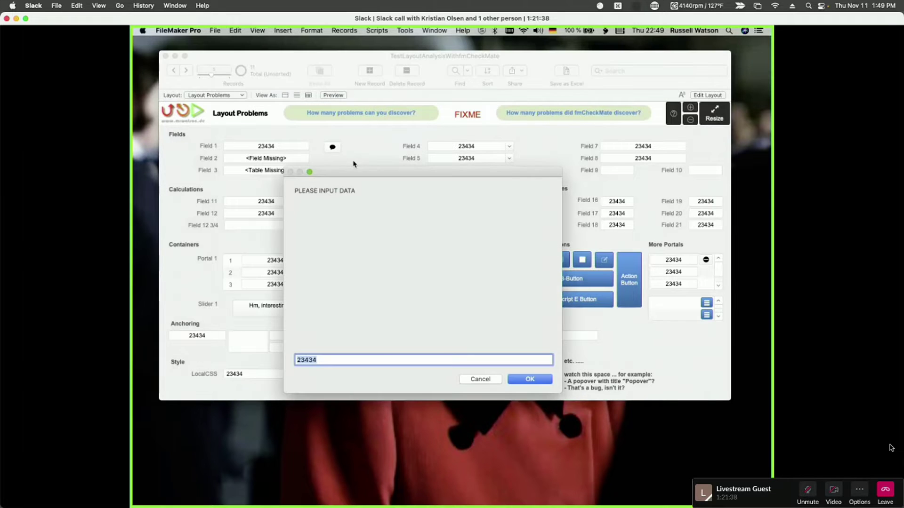
click(320, 359)
text(5)
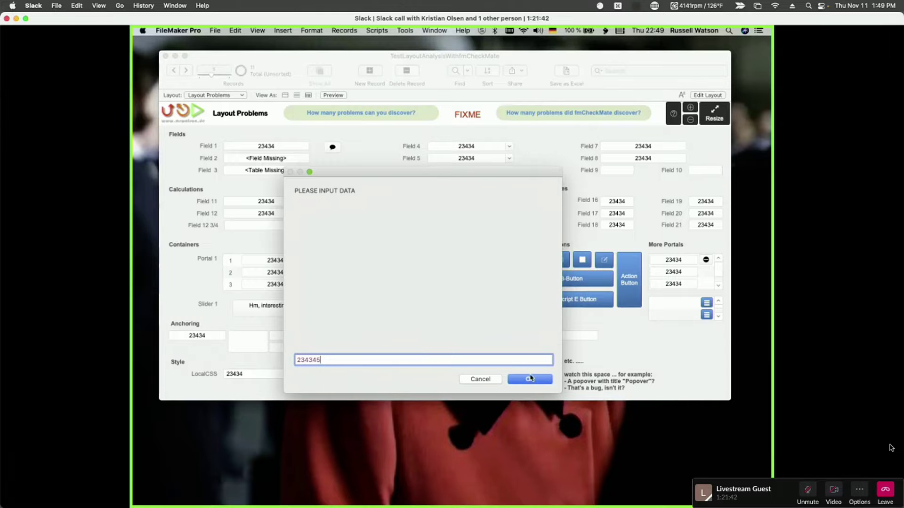
click(530, 379)
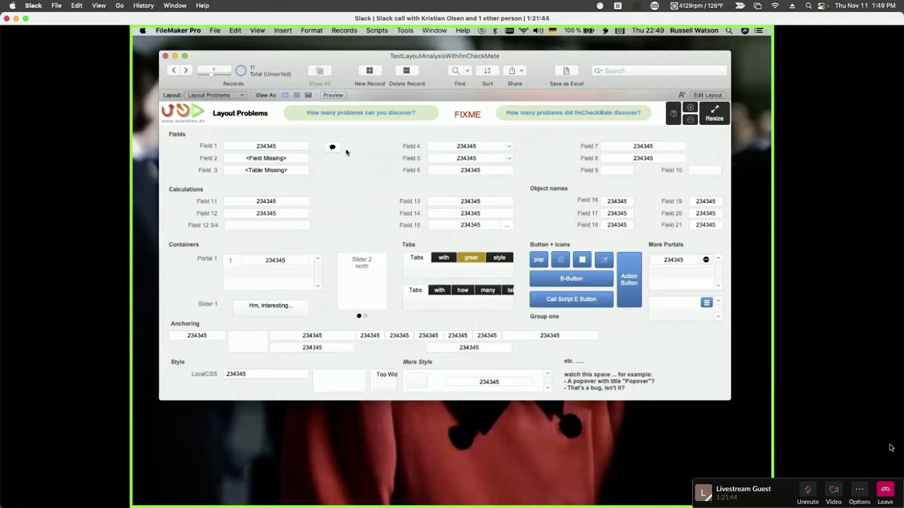
- In Layout mode, select the Field 1 label, edit box and speech-bubble button, and switch to fmCheckMate's XML-Editor with their XML
key(super+l)
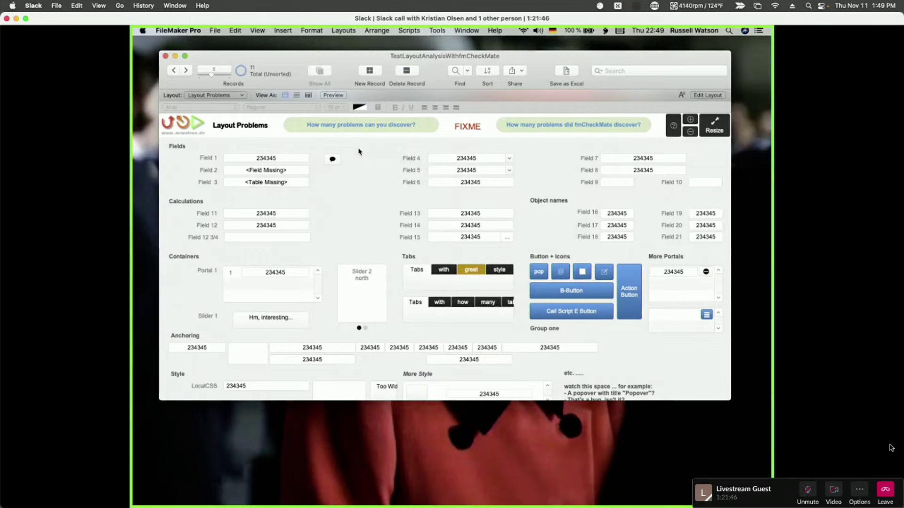
drag(543, 152, 382, 164)
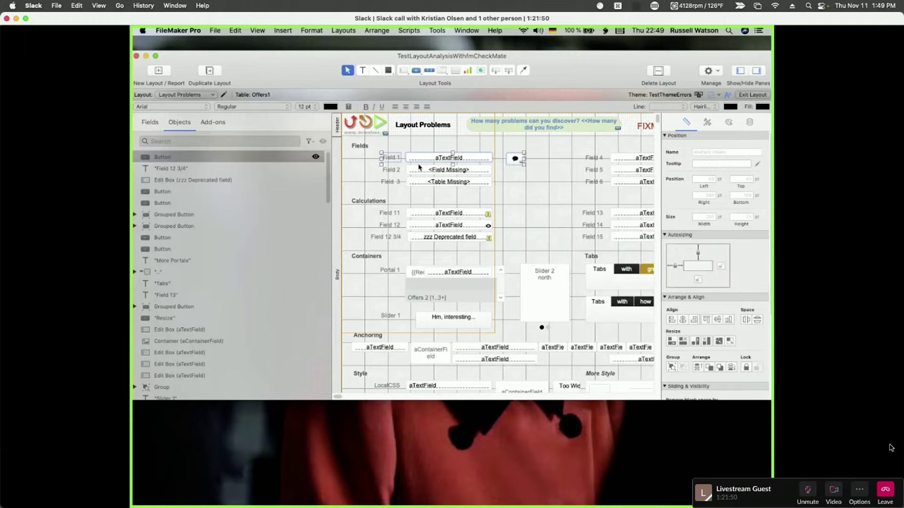
key(super+Tab)
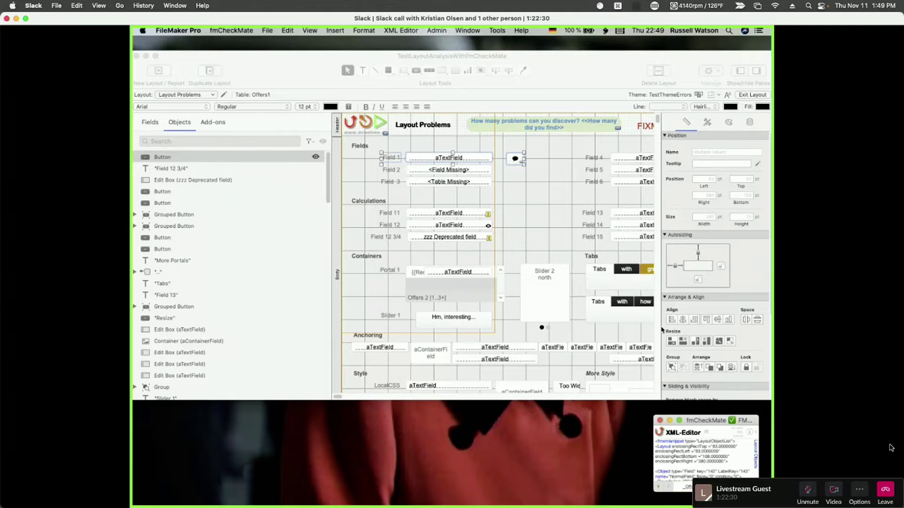
- Check which field the Field 1 edit box is assigned to, and return to fmCheckMate's XML-Editor
click(462, 161)
double_click(462, 162)
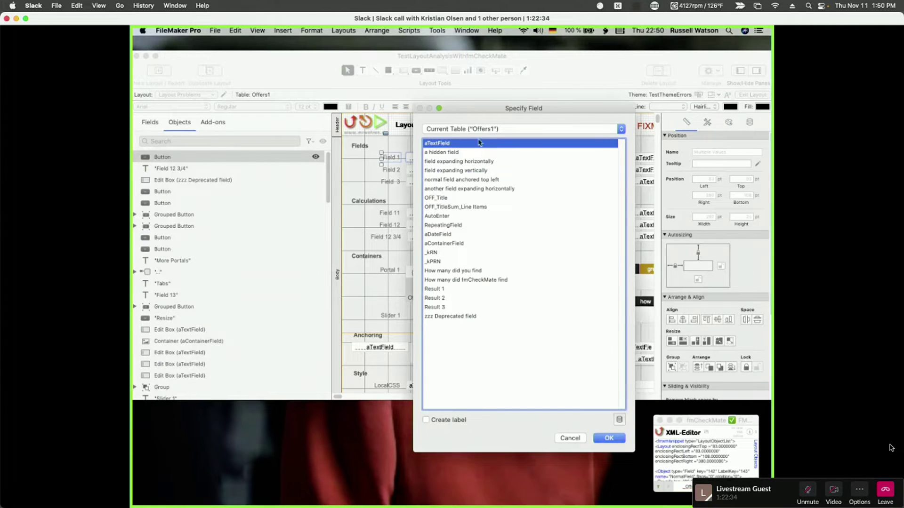
click(706, 459)
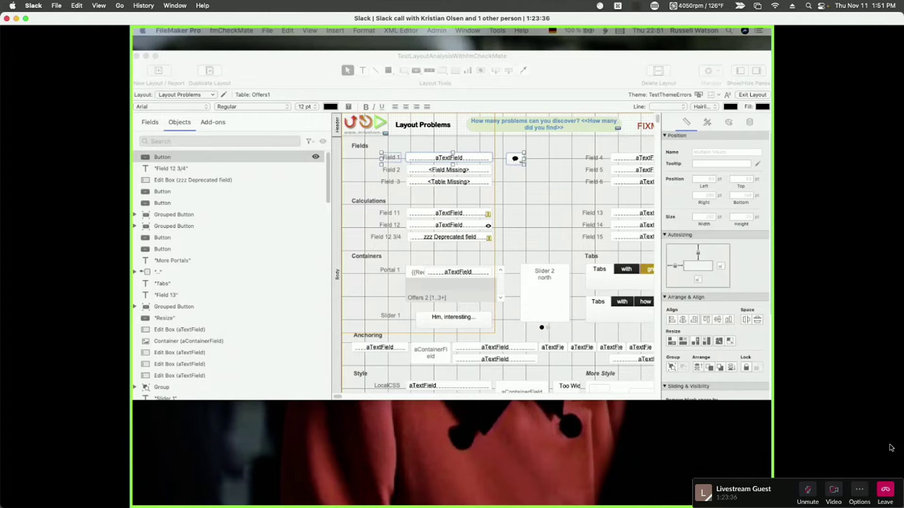
- Reselect the Field 1 label, edit box and speech-bubble button, and switch to the Offers 3 layout
click(546, 174)
click(545, 160)
drag(550, 164, 390, 157)
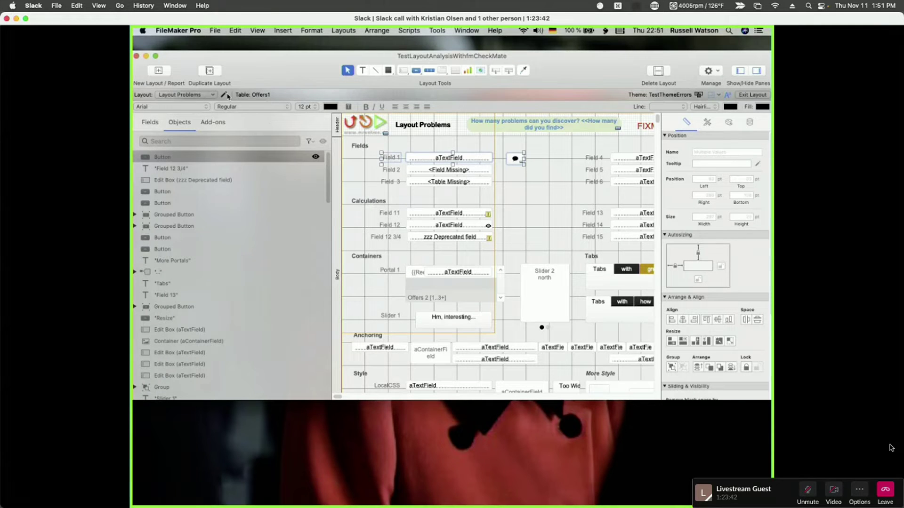
click(210, 96)
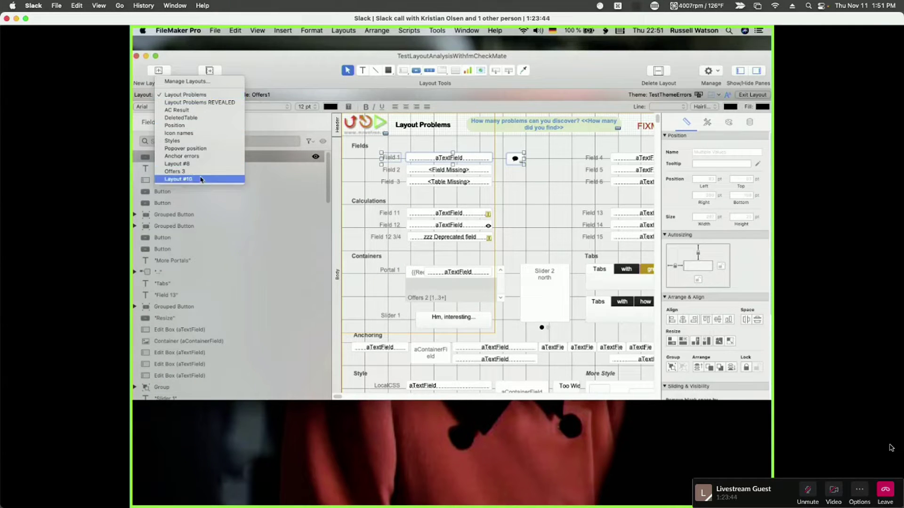
click(186, 172)
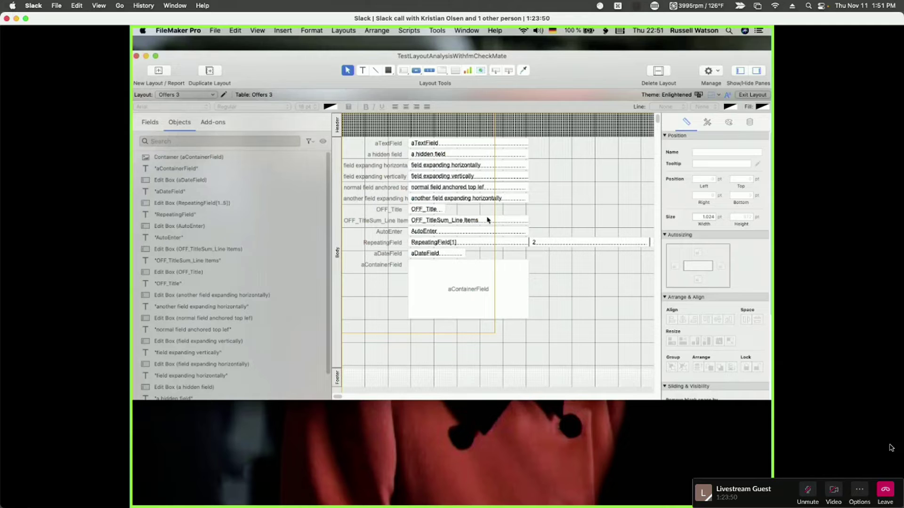
- Delete the aTextField field with its label and move all remaining fields down to free space beneath the header
click(479, 146)
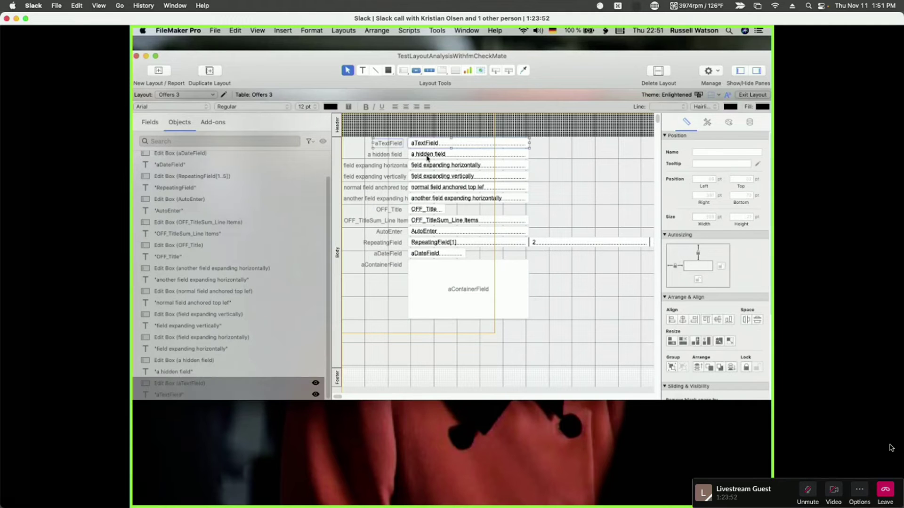
key(Delete)
drag(394, 124, 607, 352)
drag(445, 162, 457, 204)
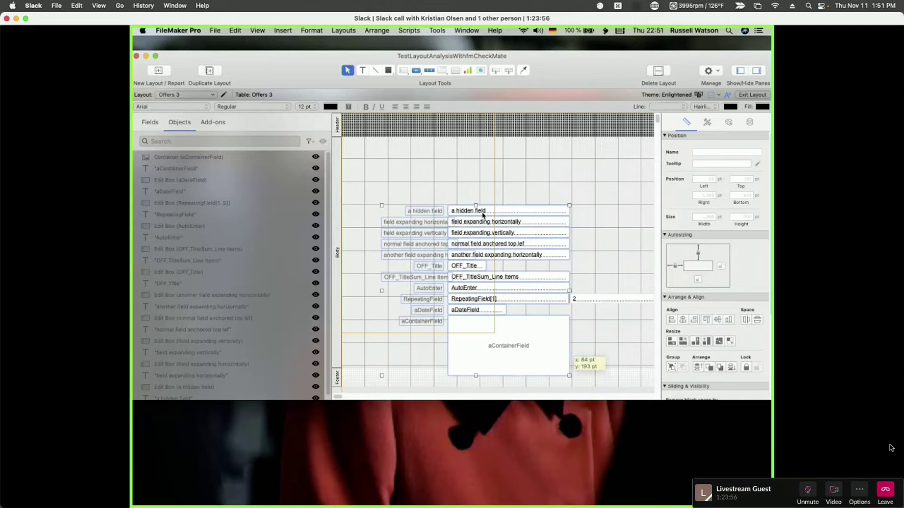
- Paste the Field 1 objects into the freed area and check the pasted edit box's assignment to aTextField from Offers 3
click(441, 181)
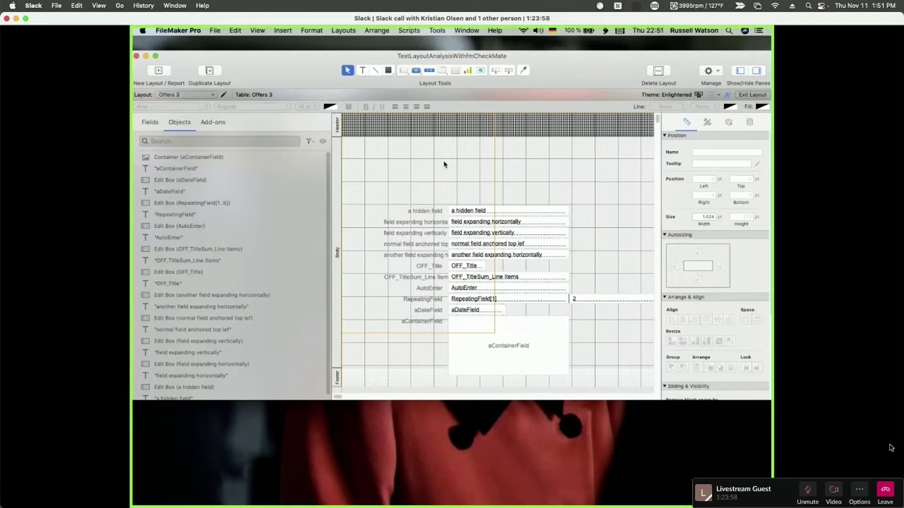
key(super+v)
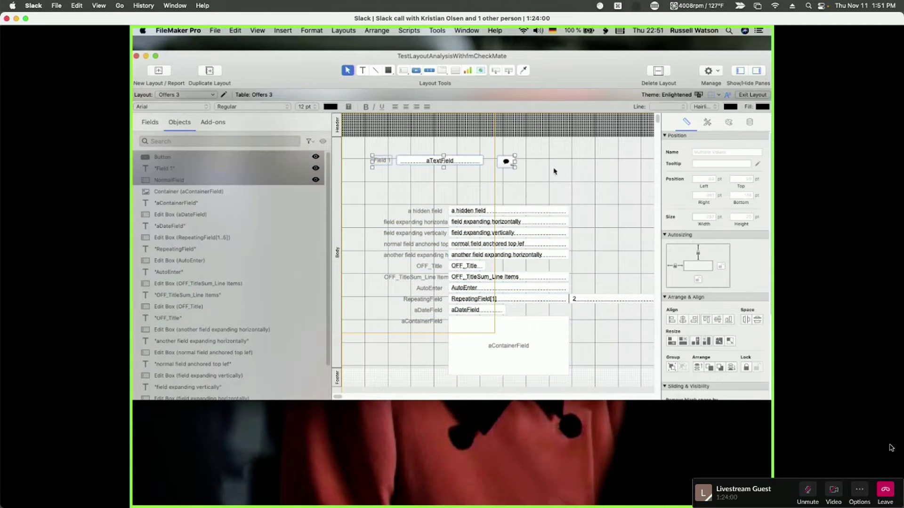
click(470, 161)
double_click(470, 161)
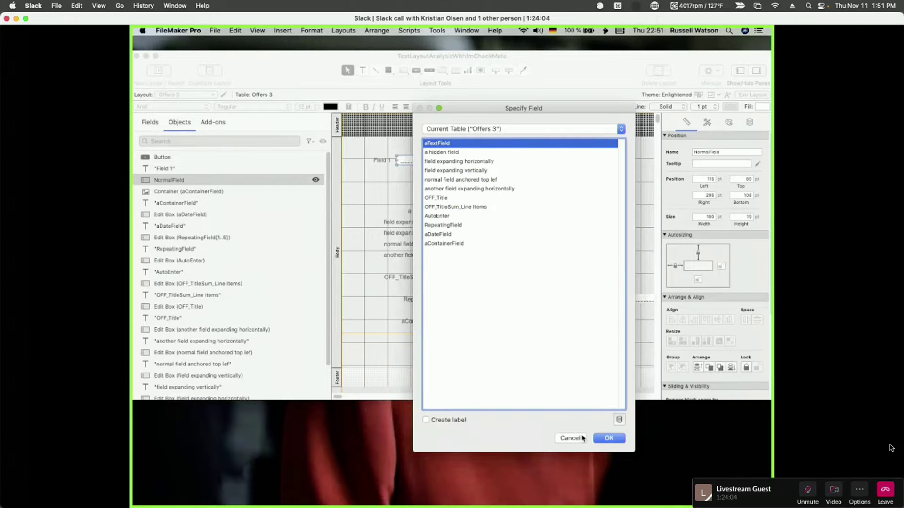
click(609, 438)
- Create a new record in Browse mode, enter "abc" in Field 1 and commit it
key(super+b)
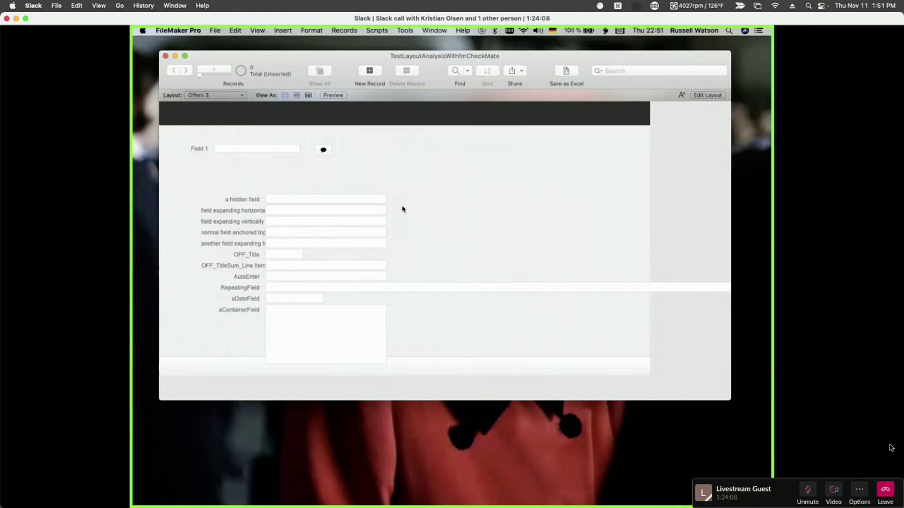
key(super+n)
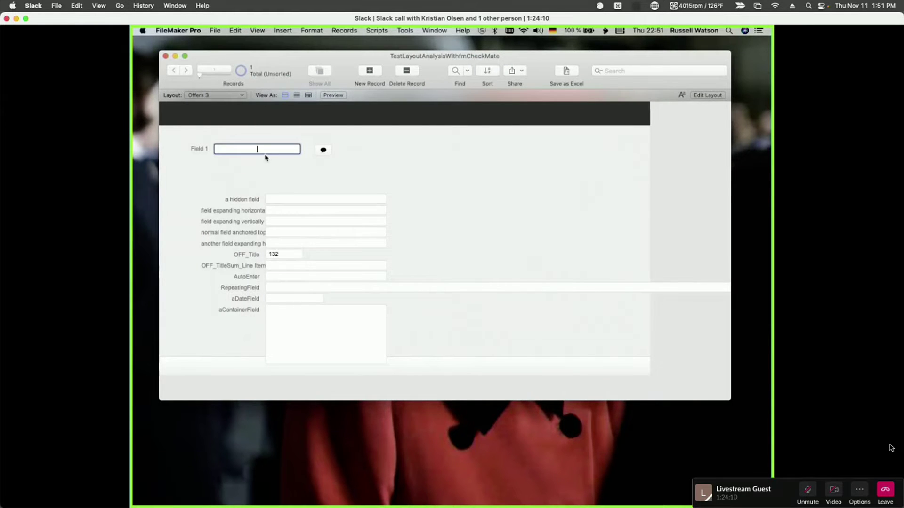
text(abc)
click(337, 165)
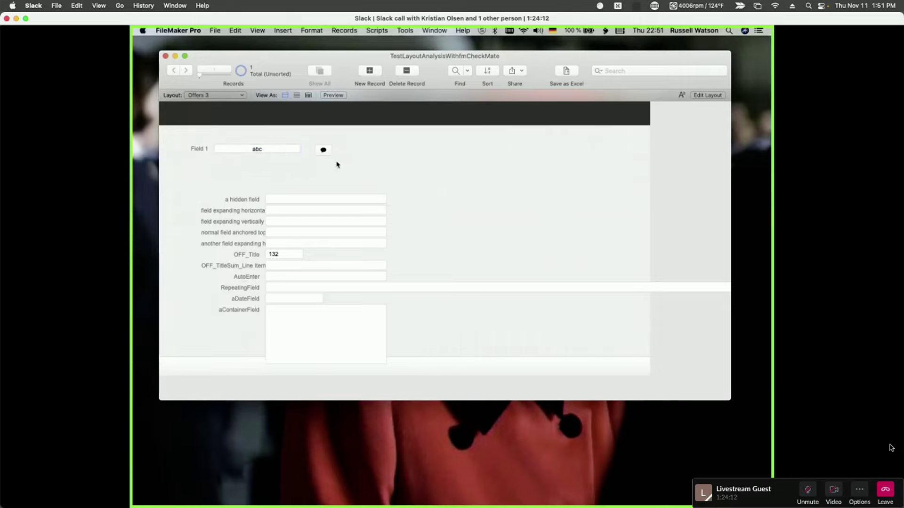
- Test the pasted speech-bubble button by entering "def" in its input dialog and accepting it
click(323, 149)
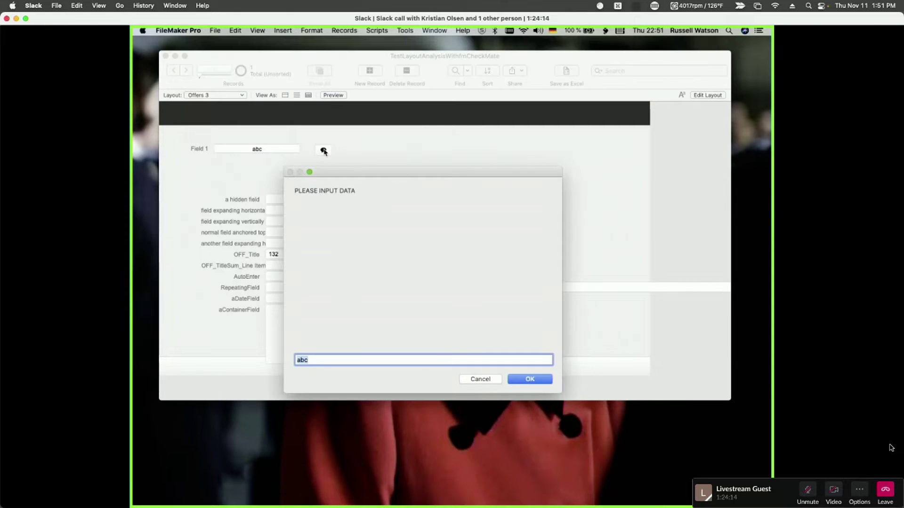
text(def)
key(Return)
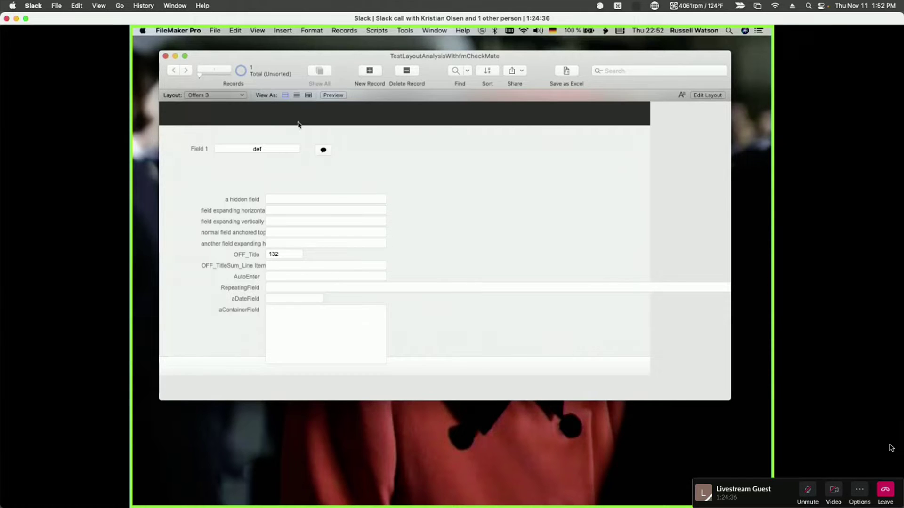
- Return to the Layout Problems layout
click(242, 95)
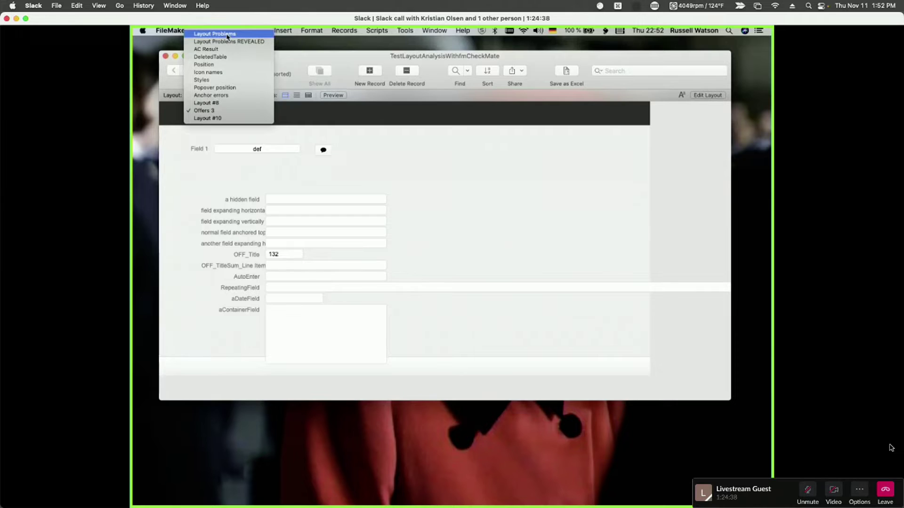
click(228, 35)
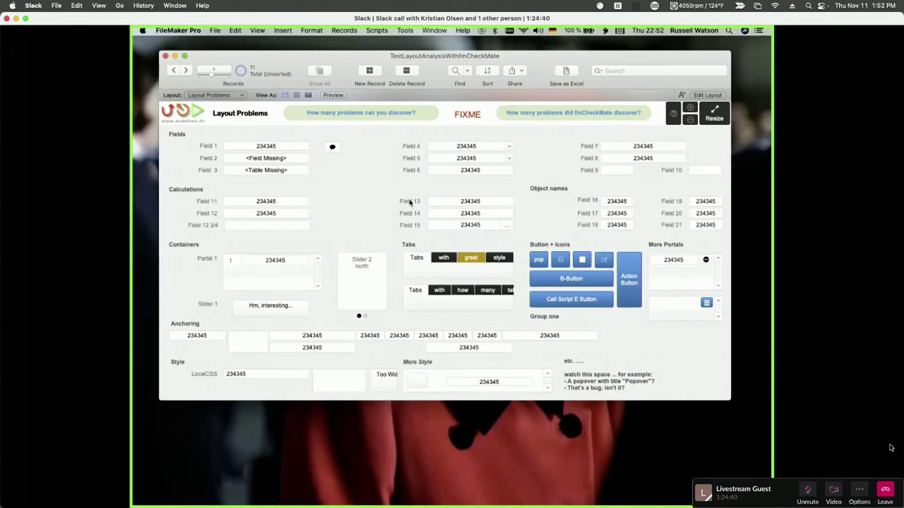
key(super+Tab)
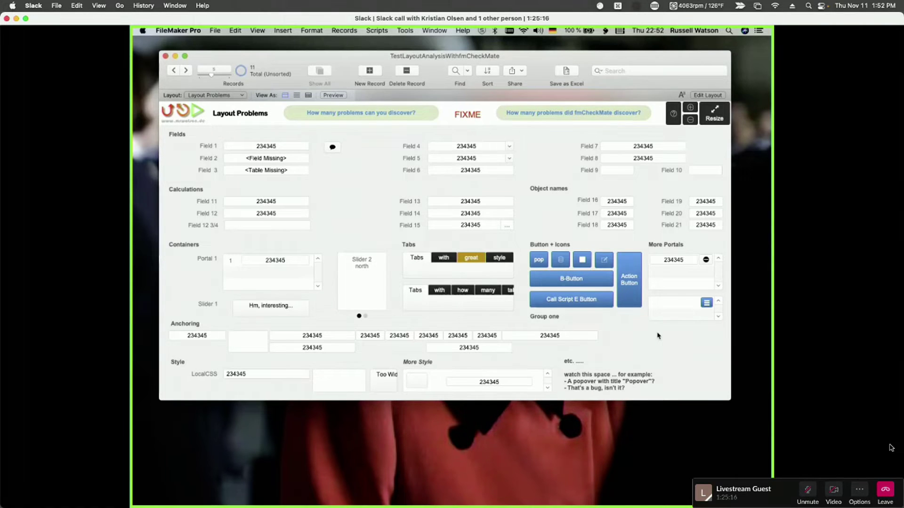
key(super+shift+space)
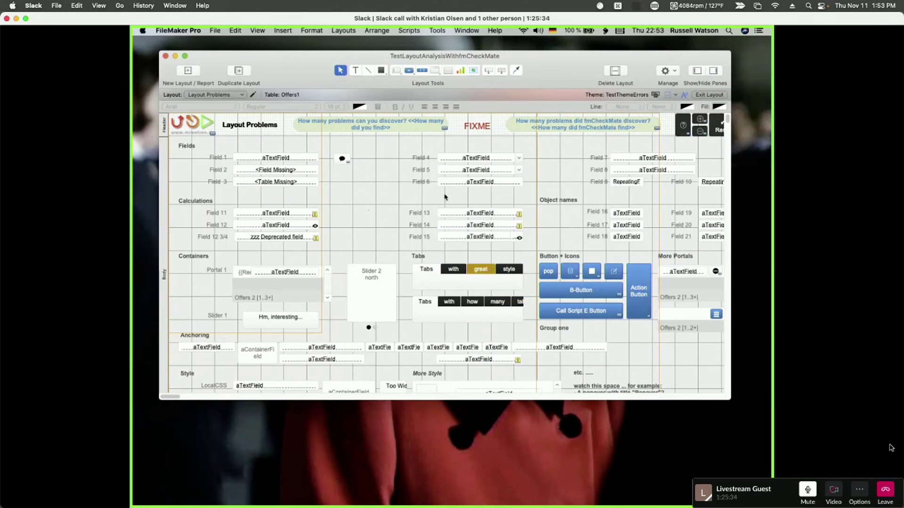
key(m)
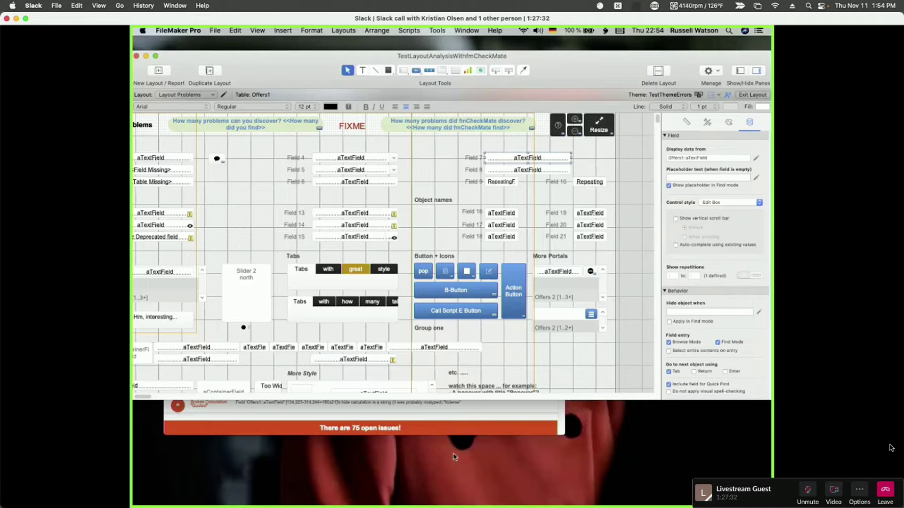
- Review the field repetition issues in fmCheckMate's Analysis Results and compare them with Field 10's position and data settings
click(454, 429)
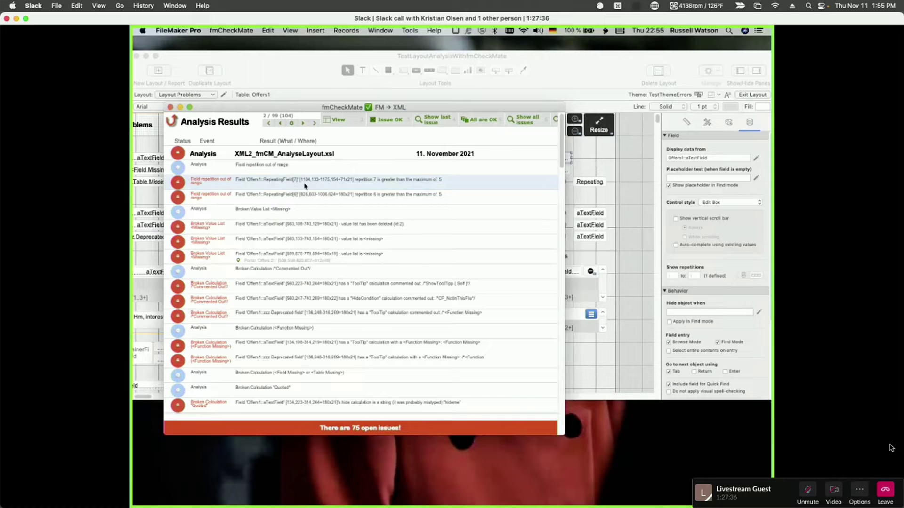
click(595, 164)
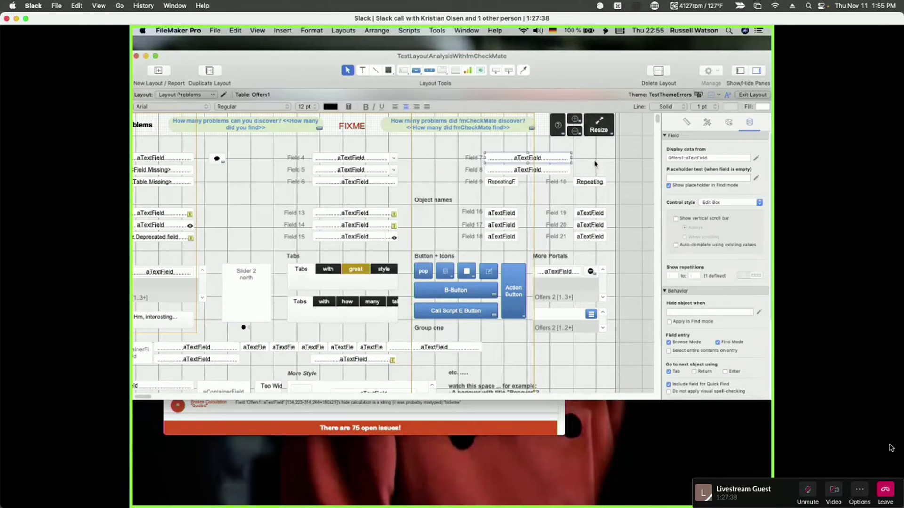
click(685, 123)
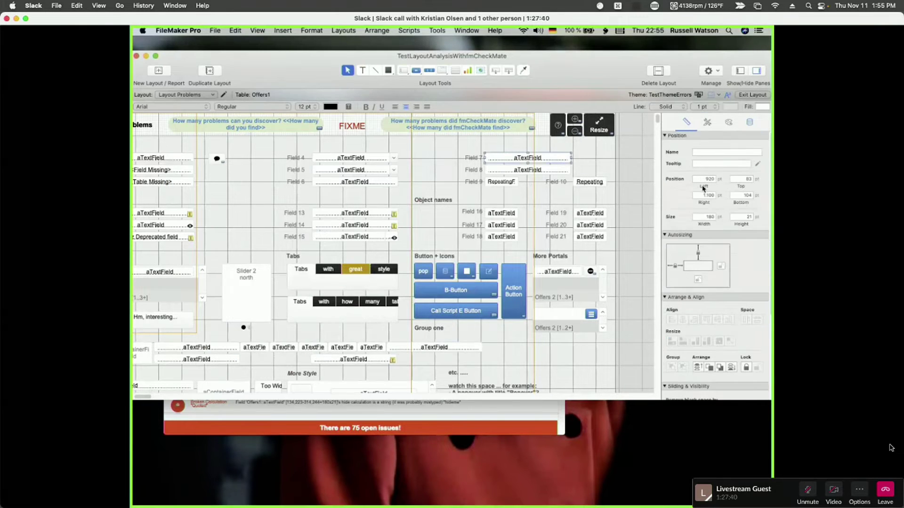
click(590, 183)
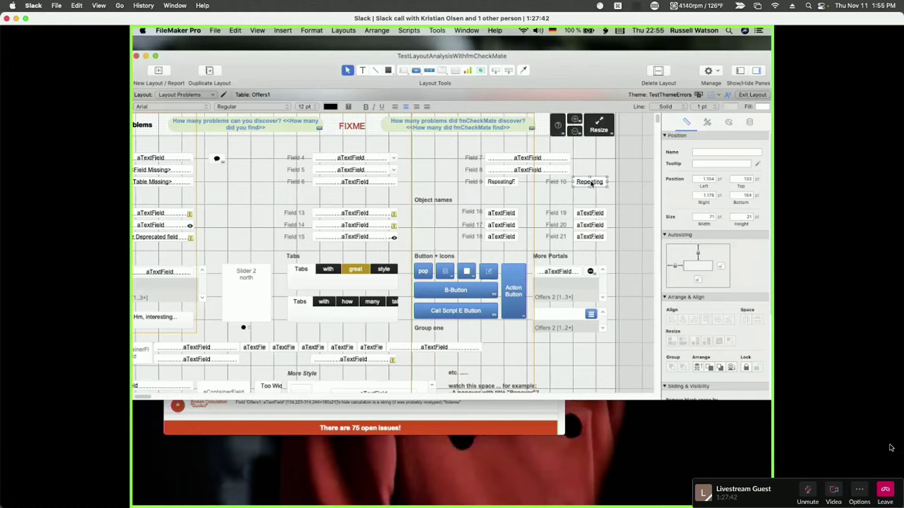
click(749, 123)
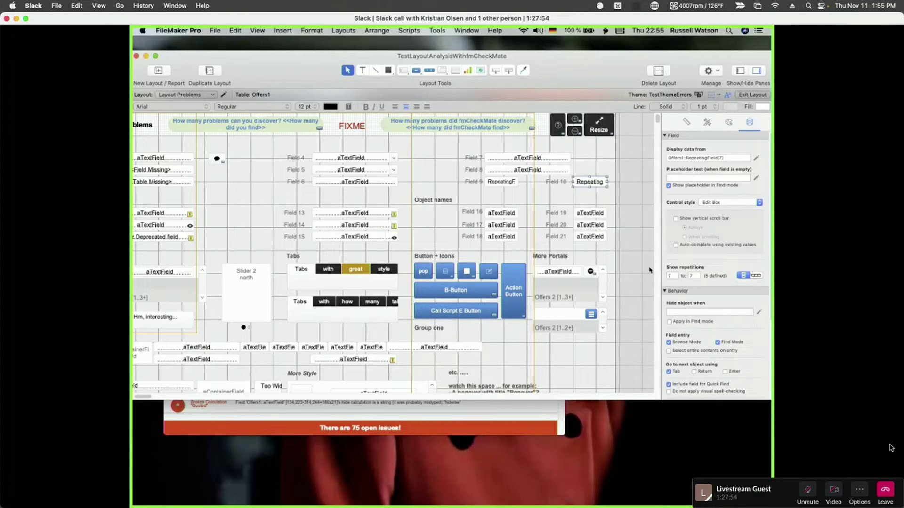
click(672, 276)
click(695, 277)
click(626, 168)
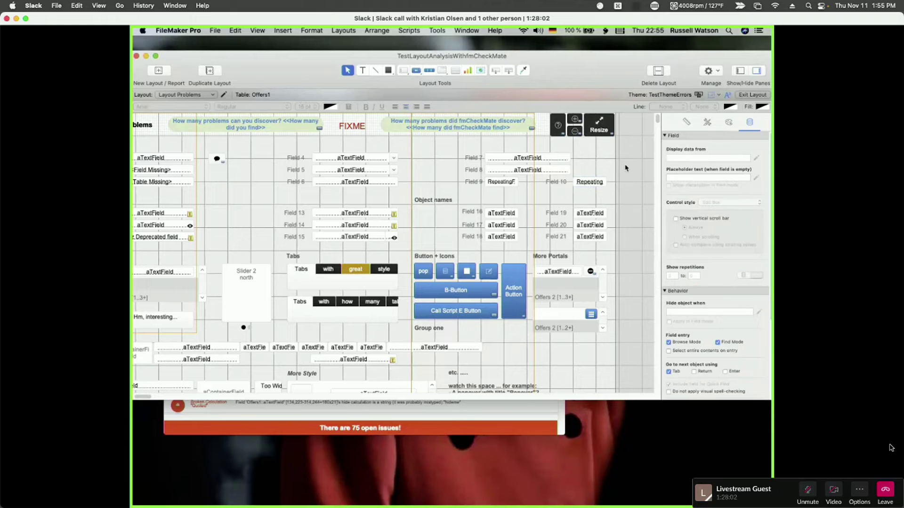
key(super+z)
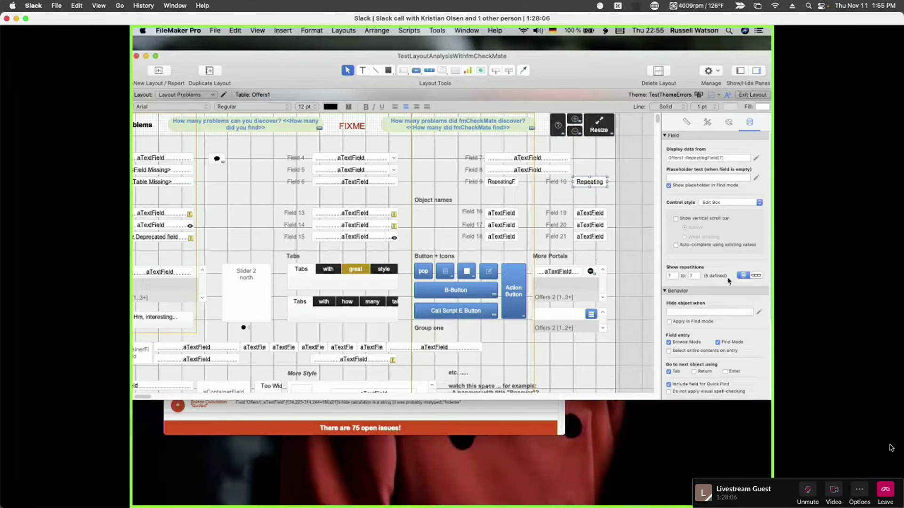
- Set Field 10's first shown repetition to 5 and clear the "Field repetition out of range" issues from fmCheckMate's Analysis Results
click(671, 275)
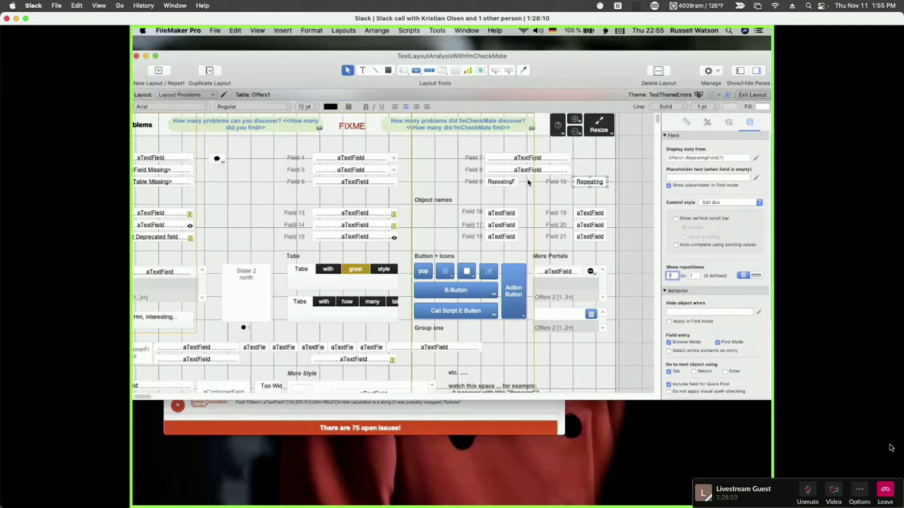
click(369, 429)
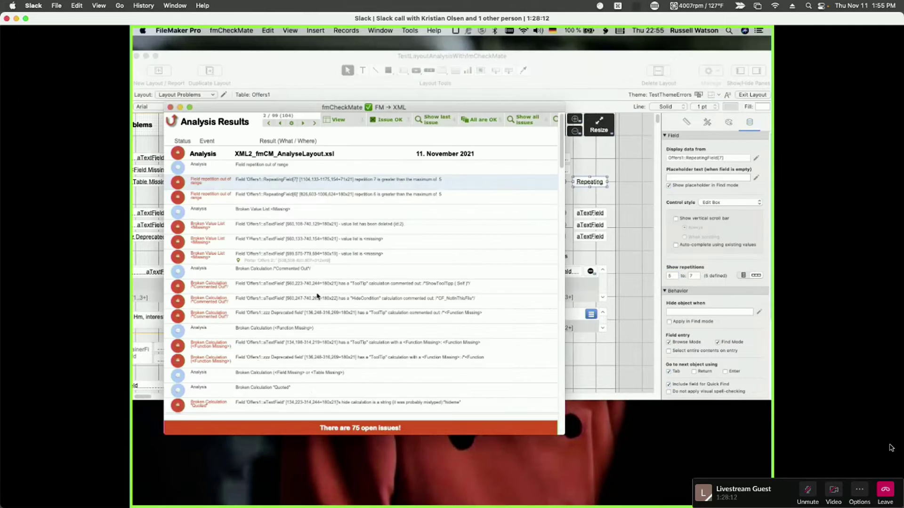
click(178, 171)
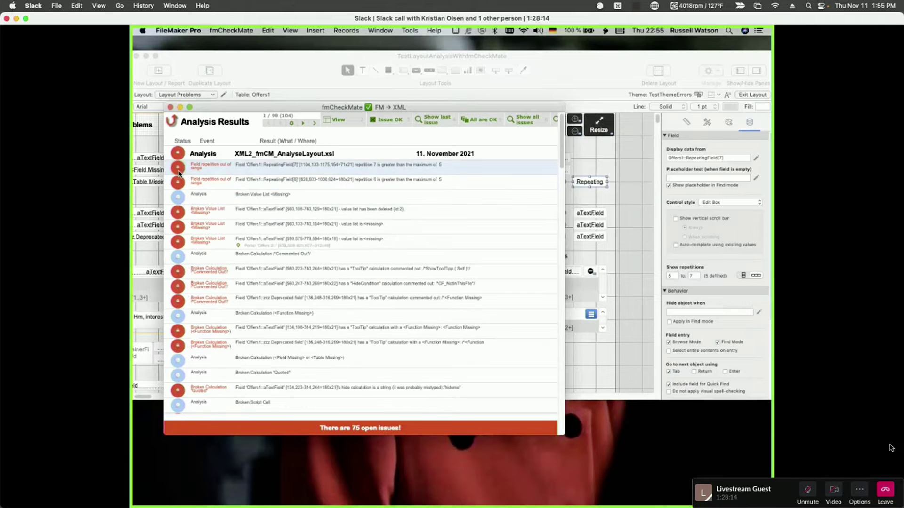
click(178, 170)
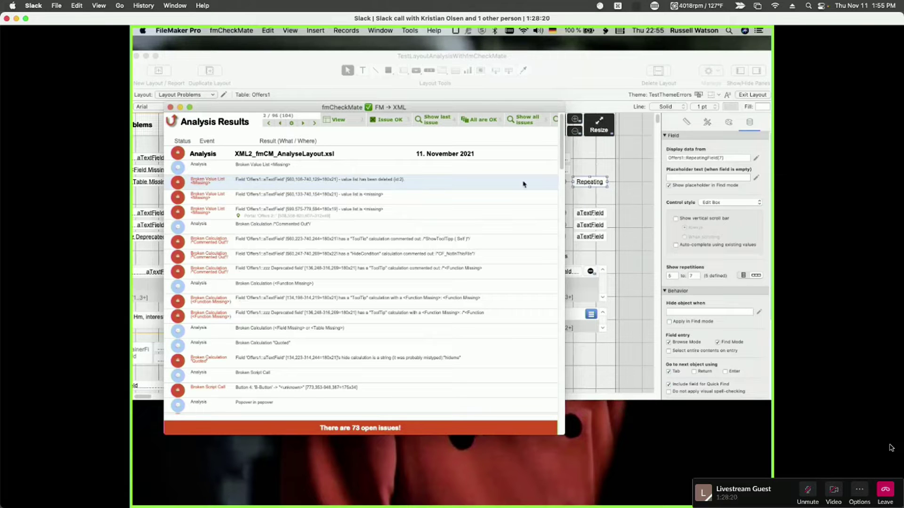
click(600, 164)
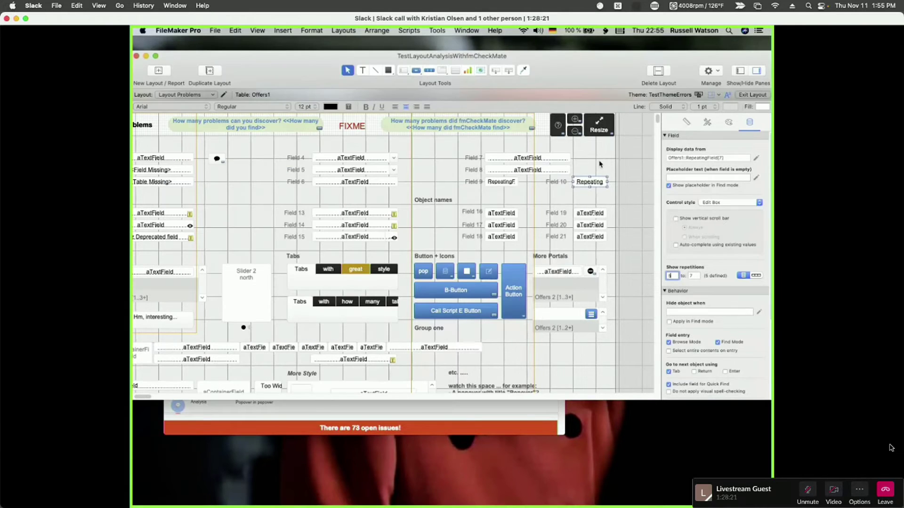
- Switch the layout to Browse mode, then open and cancel the prompt for how many problems fmCheckMate discovered
click(371, 217)
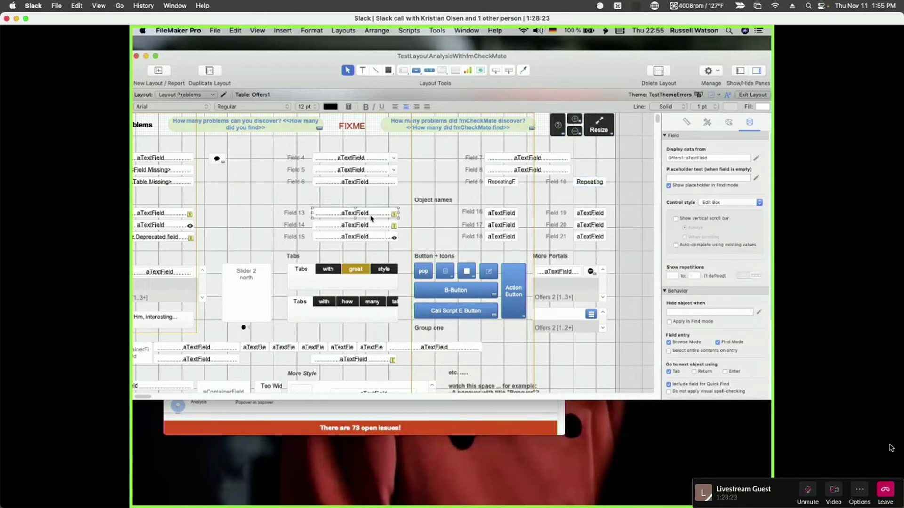
click(422, 158)
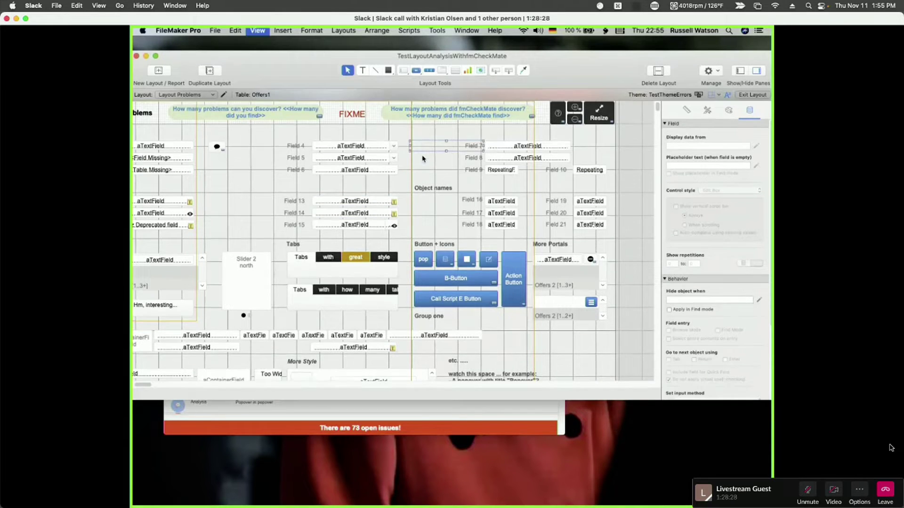
key(super+b)
click(530, 114)
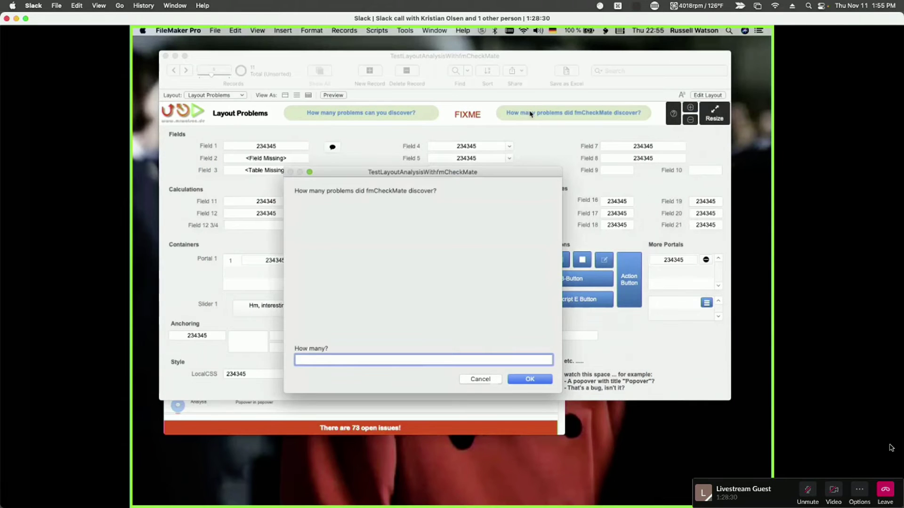
click(491, 382)
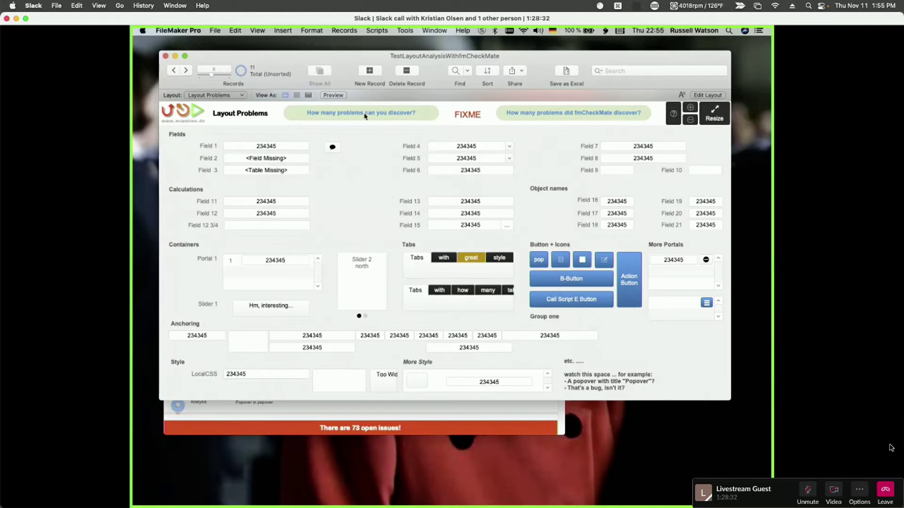
- Enter 3 problems discovered personally and 78 discovered by fmCheckMate, and close the resulting comparison message
click(364, 115)
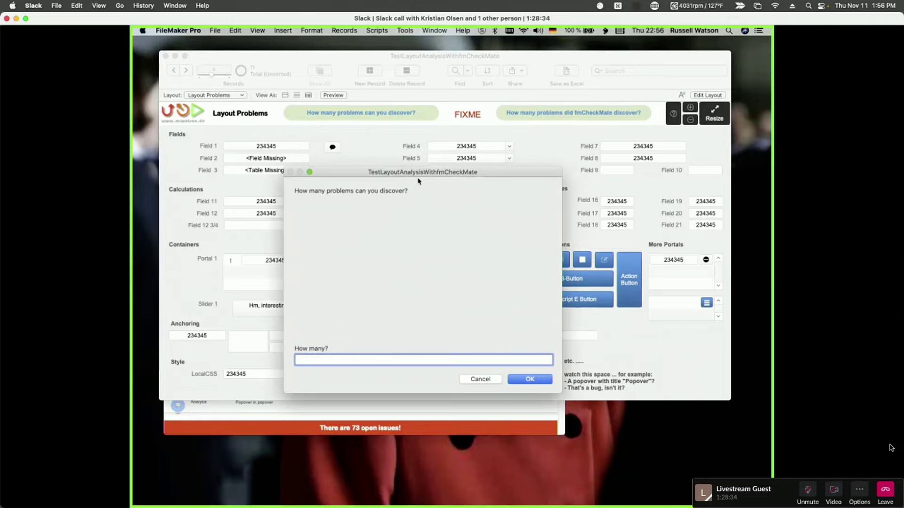
text(3)
click(528, 378)
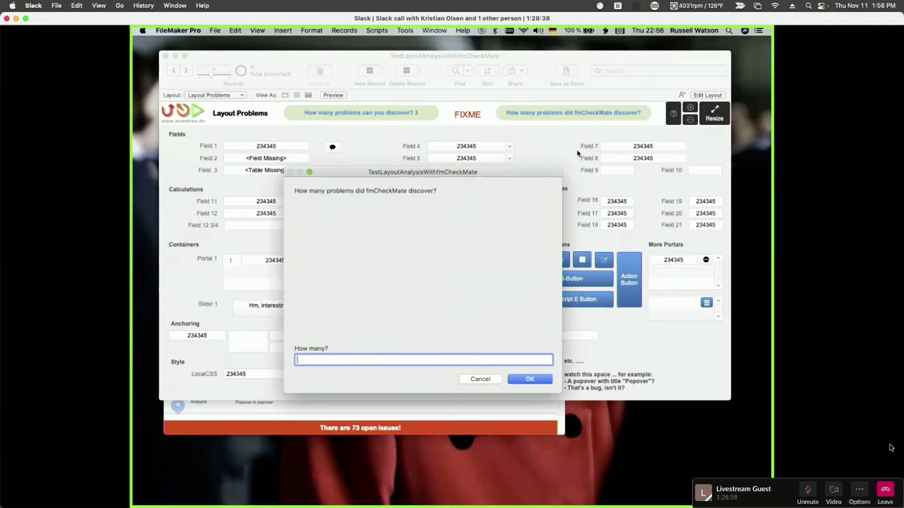
text(78)
click(541, 379)
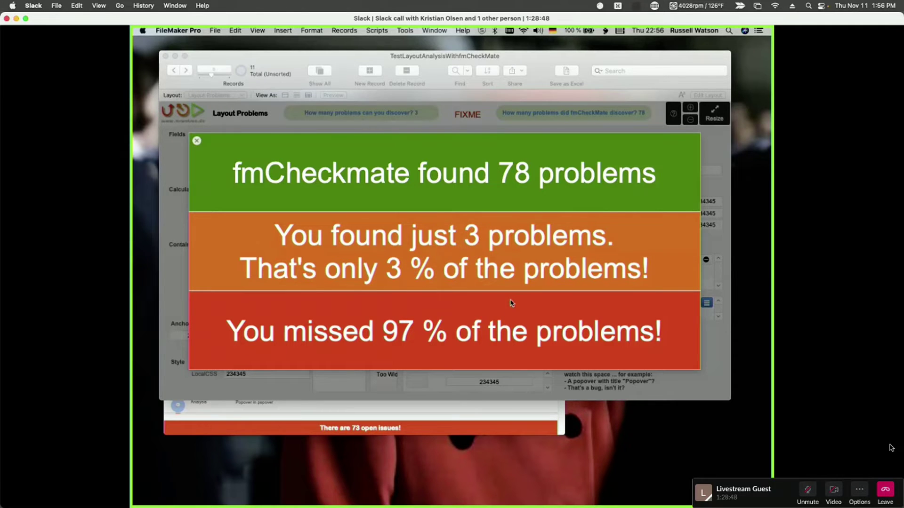
click(197, 141)
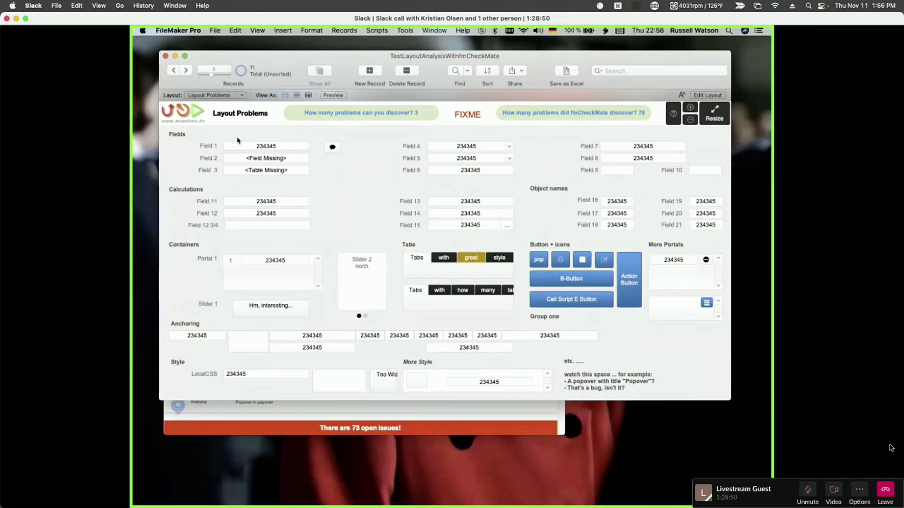
key(m)
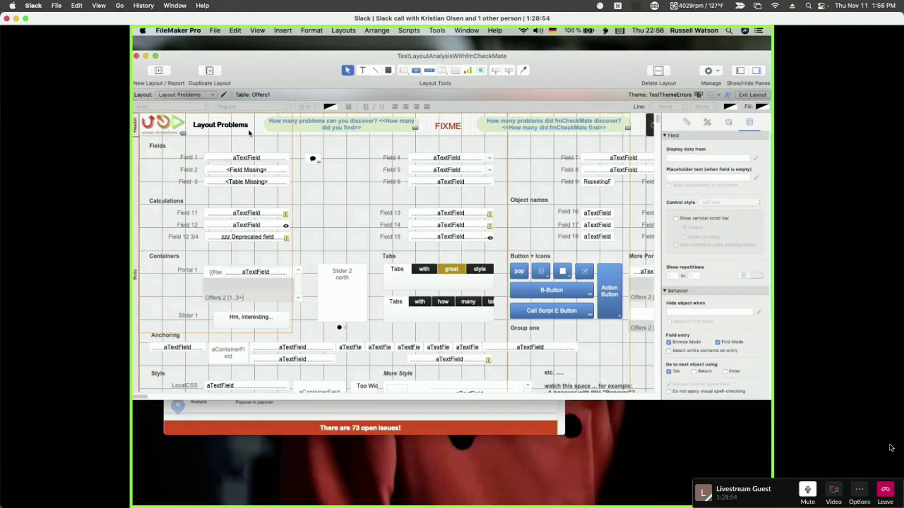
key(m)
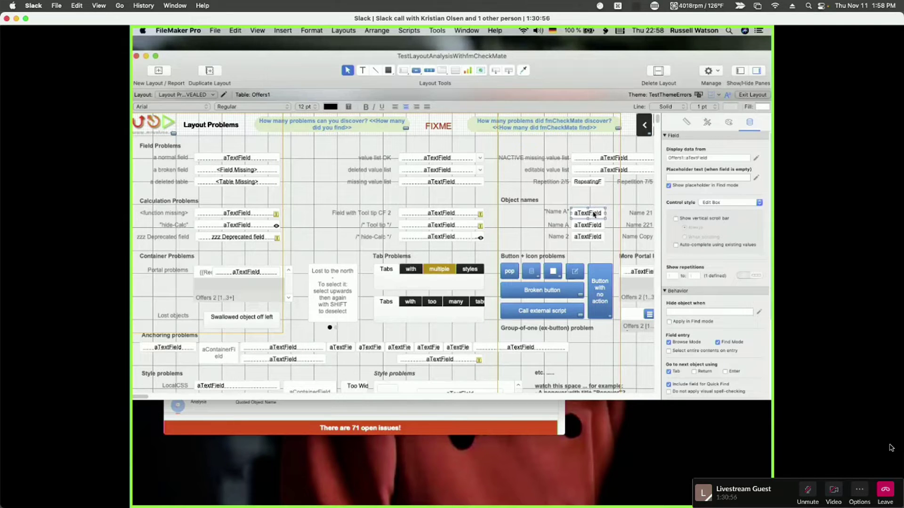
- Check the object name of the first field under "Object names" in its position settings
click(686, 122)
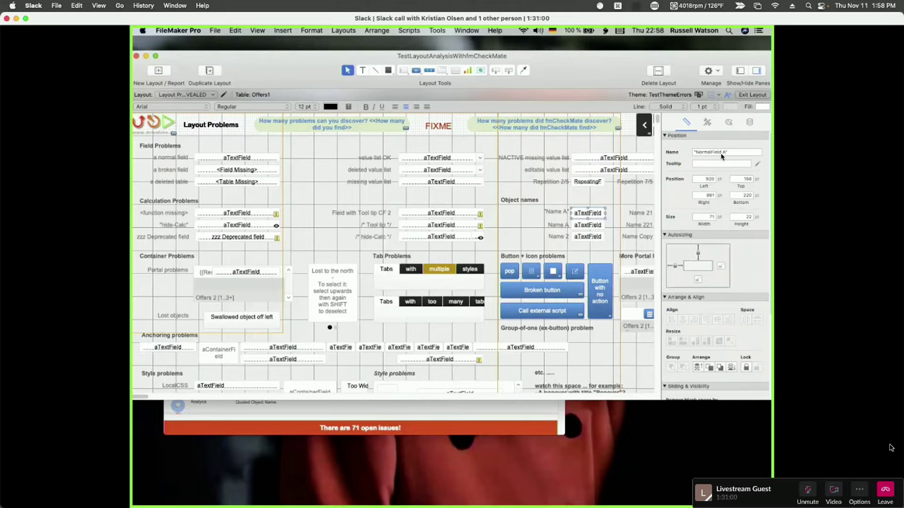
click(706, 151)
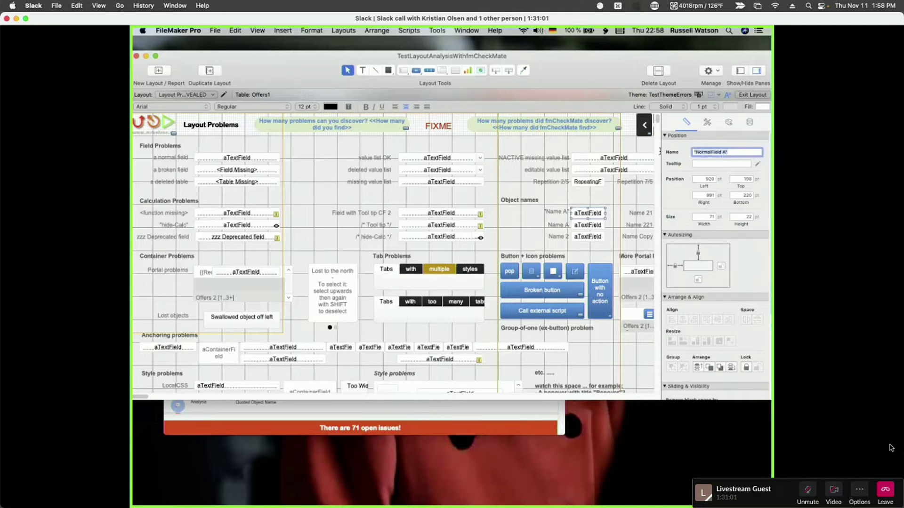
click(741, 154)
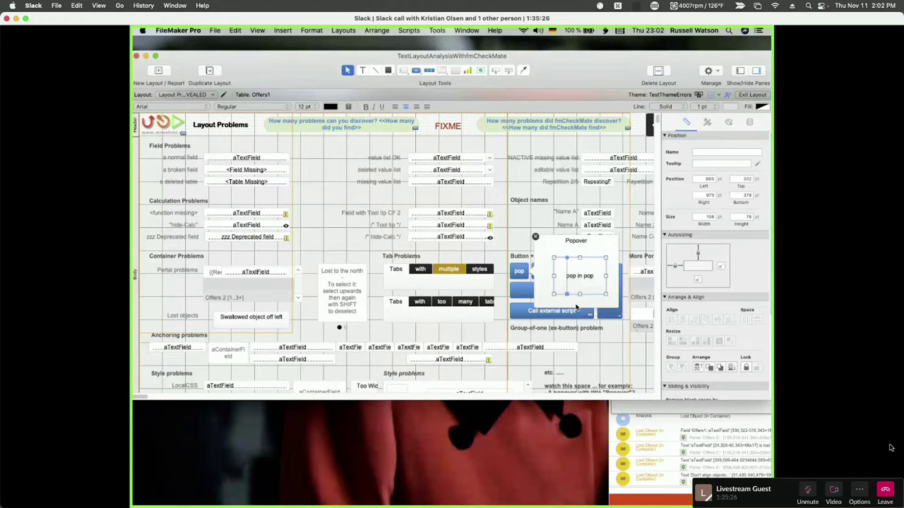
- Give the "pop in pop" popover button a 39 pt person icon instead of its label and shrink it to about 95 by 66 pt
double_click(574, 277)
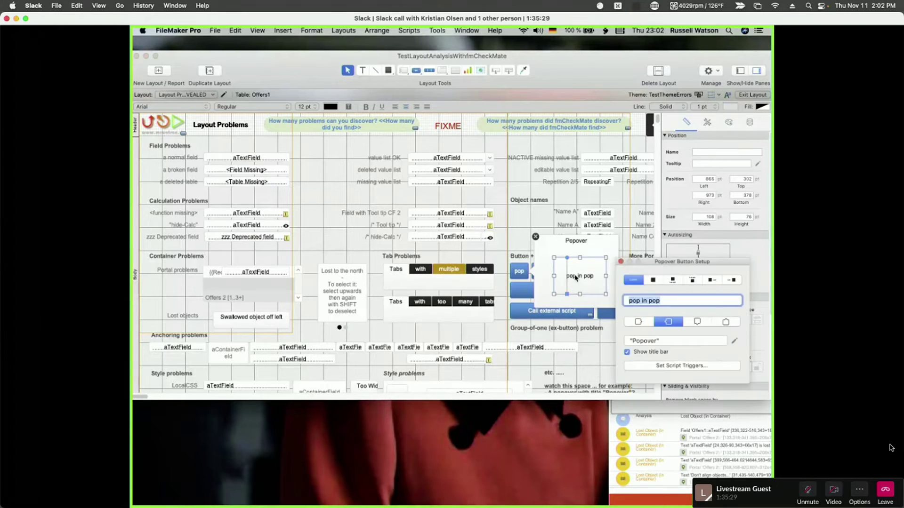
click(653, 281)
scroll(709, 327, down, 5)
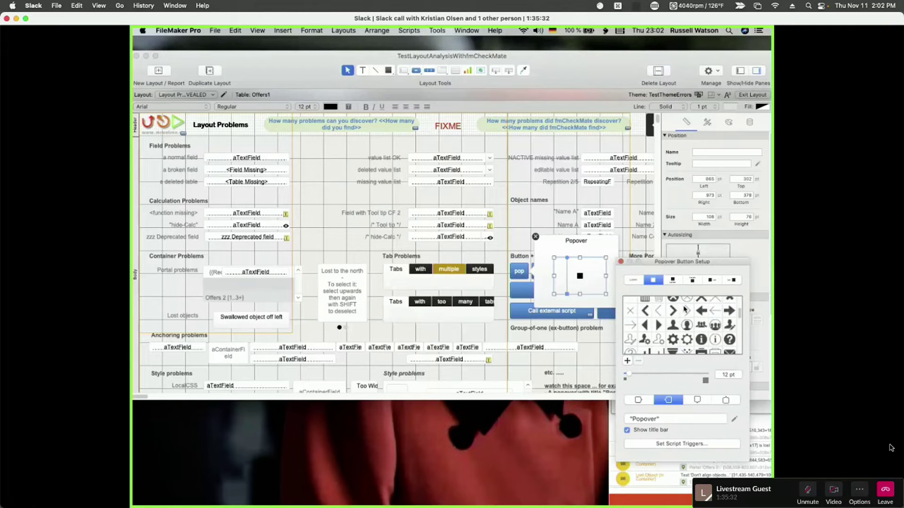
scroll(708, 326, up, 5)
click(673, 302)
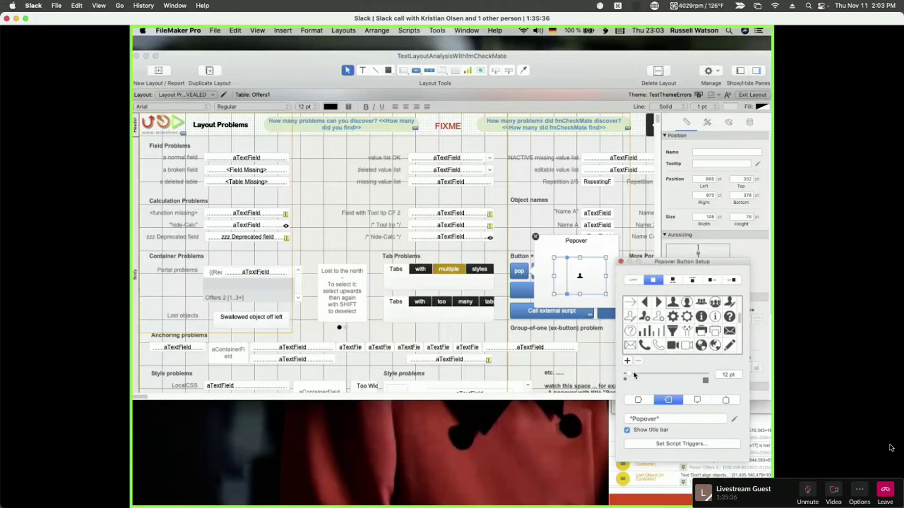
drag(633, 375, 648, 377)
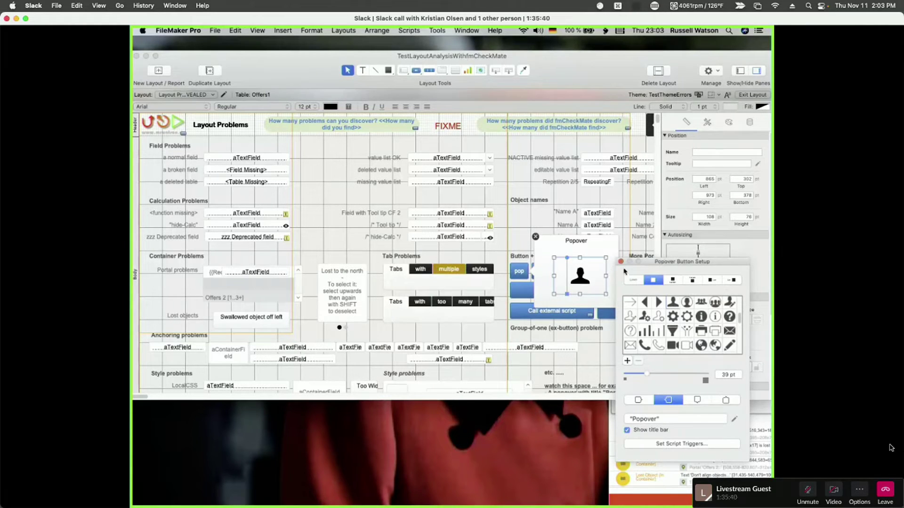
click(592, 276)
drag(606, 294, 571, 268)
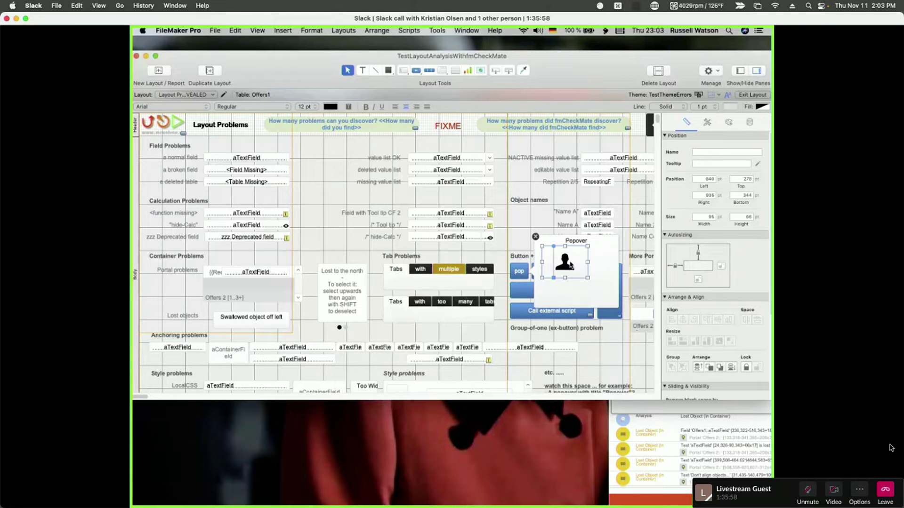
- Move the person-icon popover button out of the popover onto the layout and back into the popover, closing its setup unchanged
drag(570, 266, 520, 188)
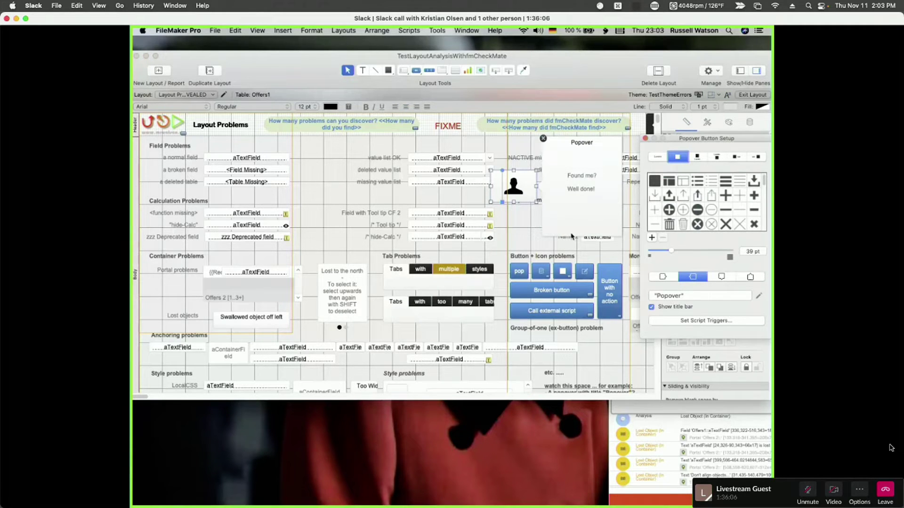
click(518, 271)
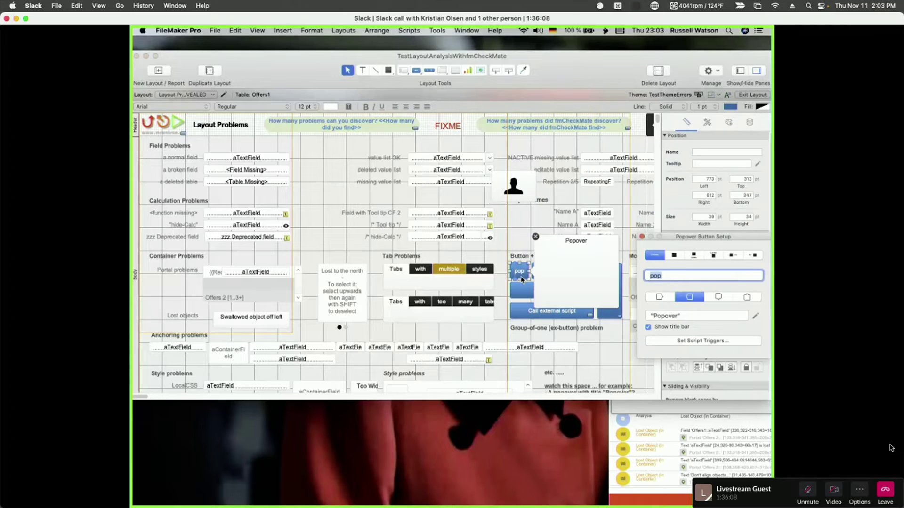
drag(522, 202, 589, 286)
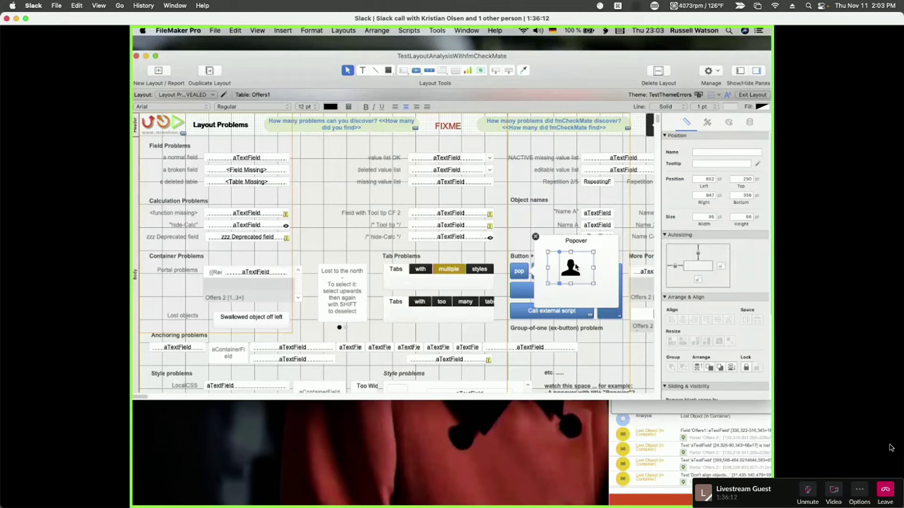
click(575, 267)
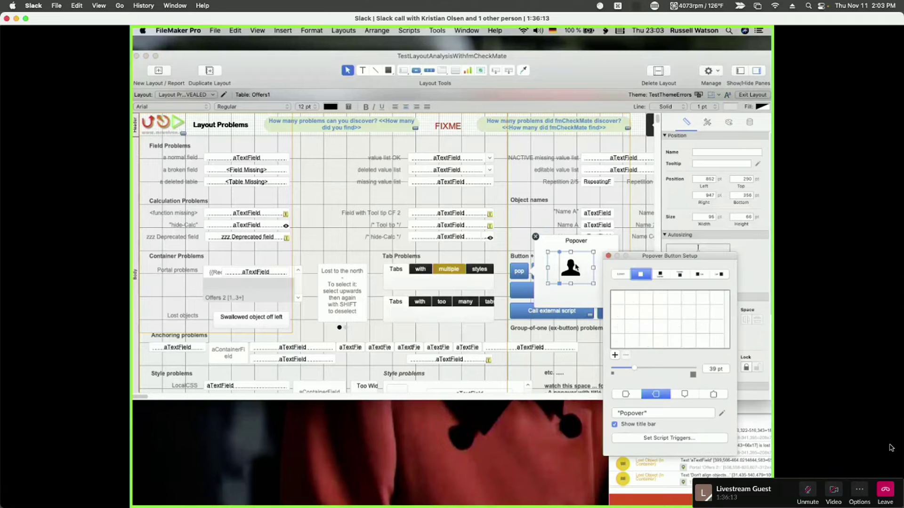
click(608, 256)
- Switch to Browse mode, test the person-icon button nested in the popover, and dismiss the popover
key(super+b)
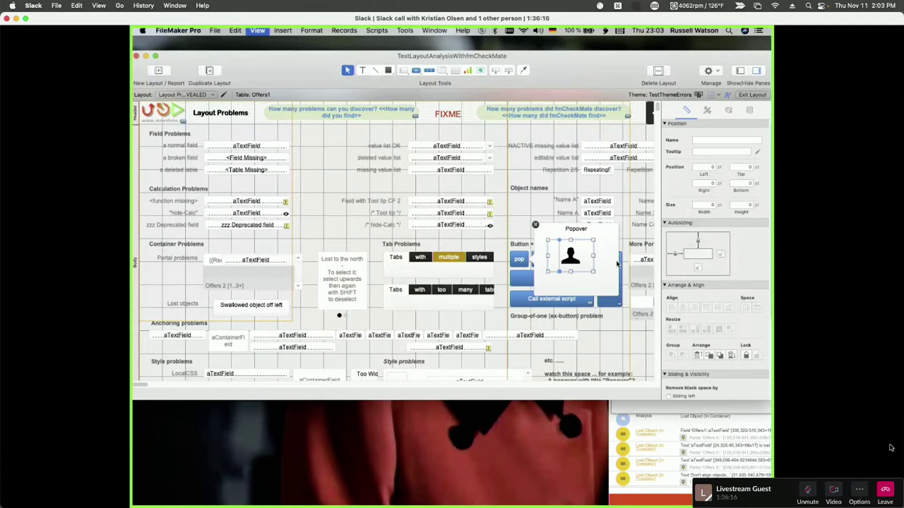
click(537, 262)
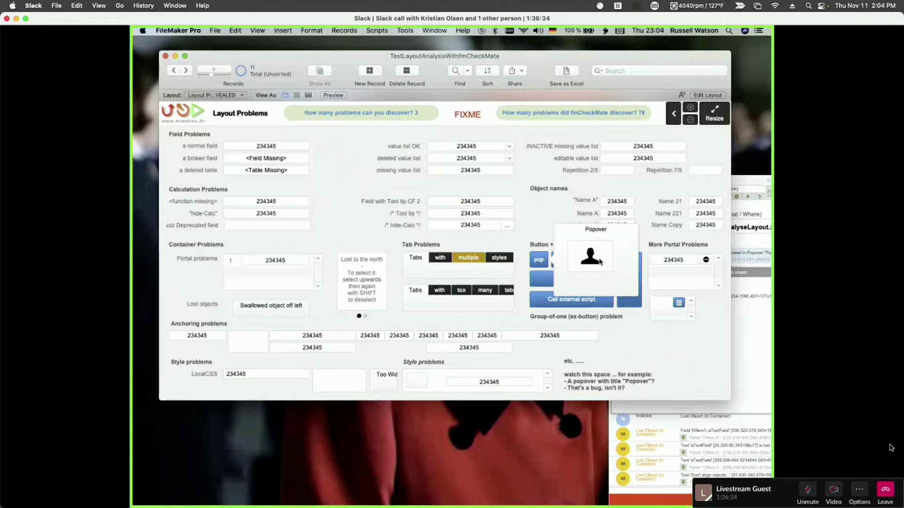
click(550, 206)
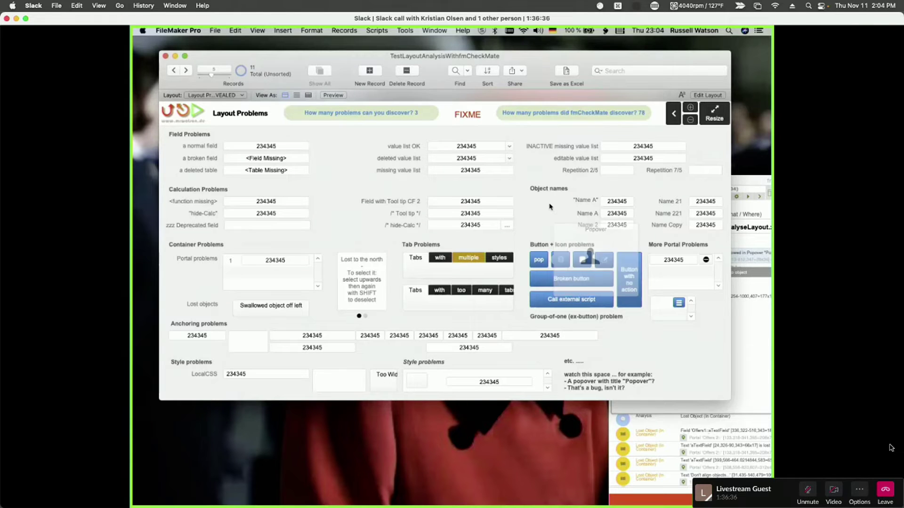
- Clear the "Popover in popover" issue and its heading from fmCheckMate's Analysis Results
click(752, 343)
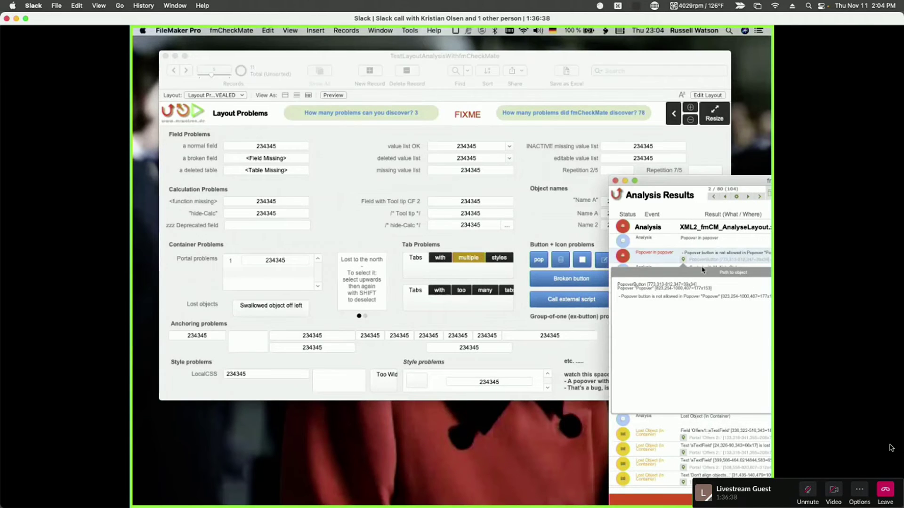
click(623, 243)
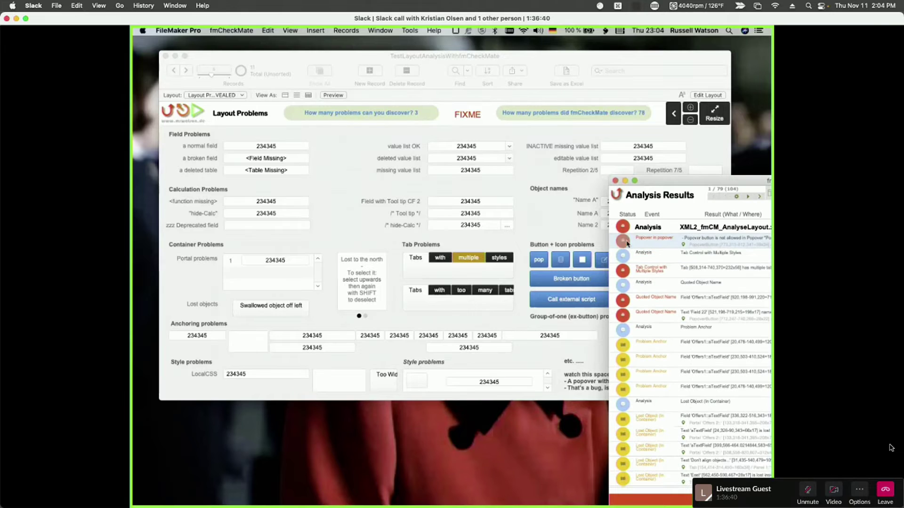
click(623, 241)
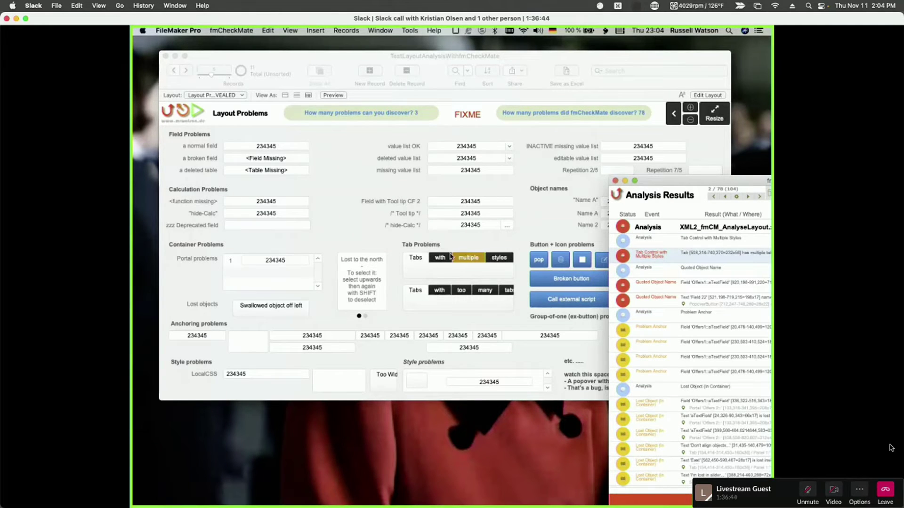
- Return to Layout mode and enable "Tabs share single style" for the tab control labelled "Tabs with multiple styles"
click(416, 260)
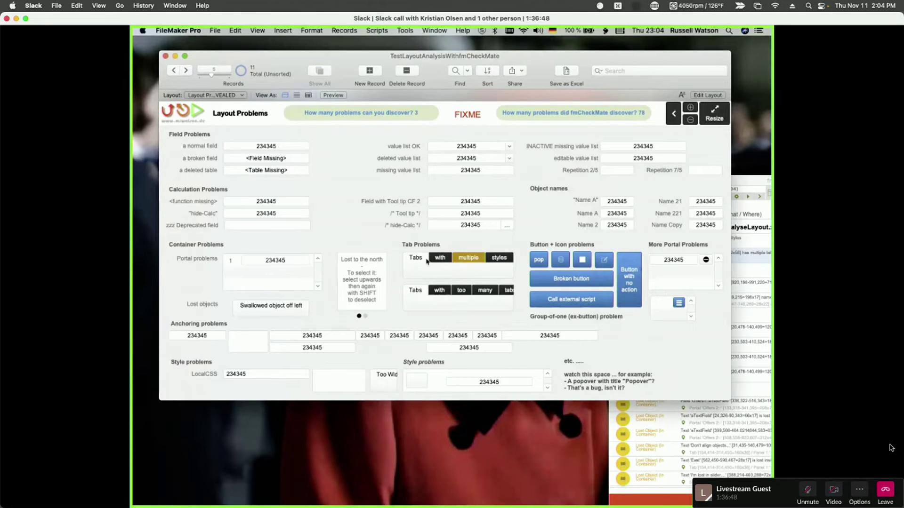
click(454, 262)
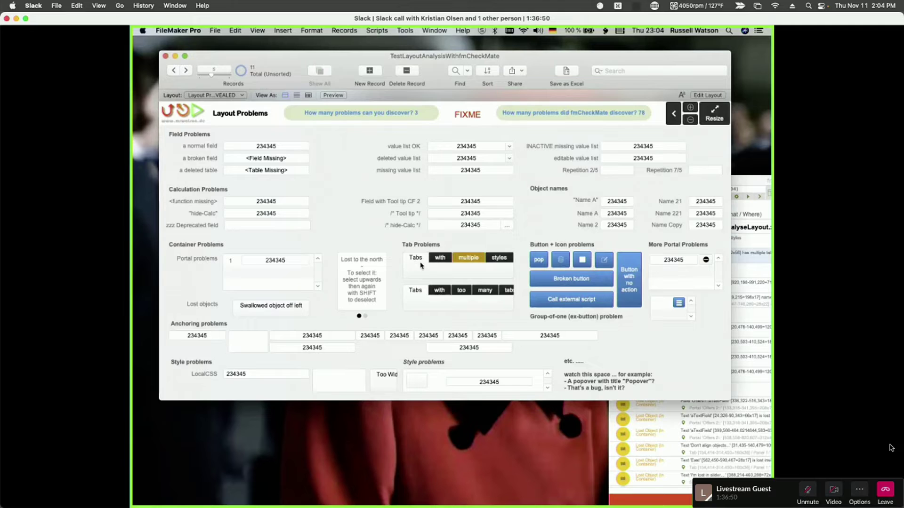
click(748, 180)
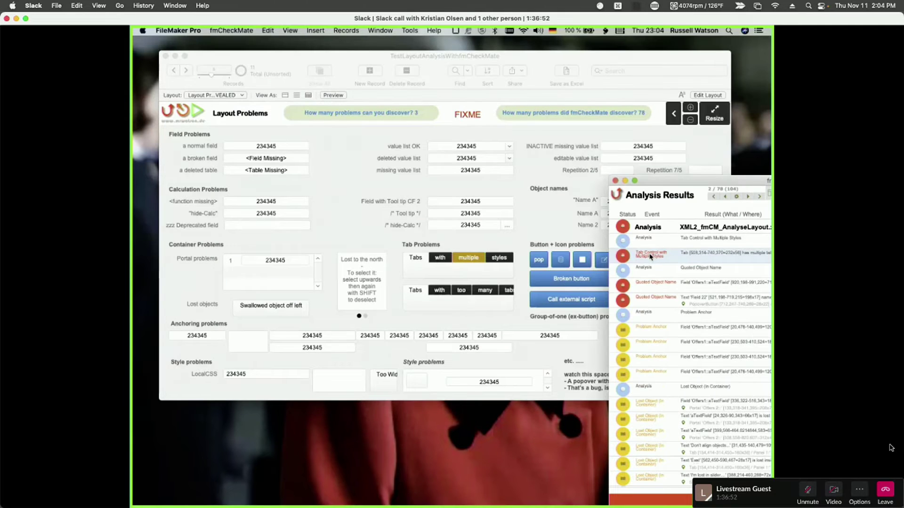
click(482, 248)
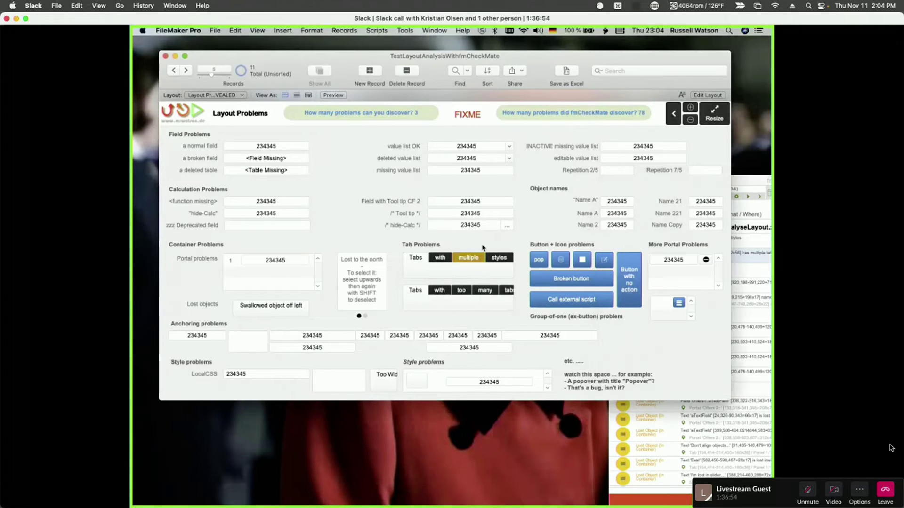
key(super+l)
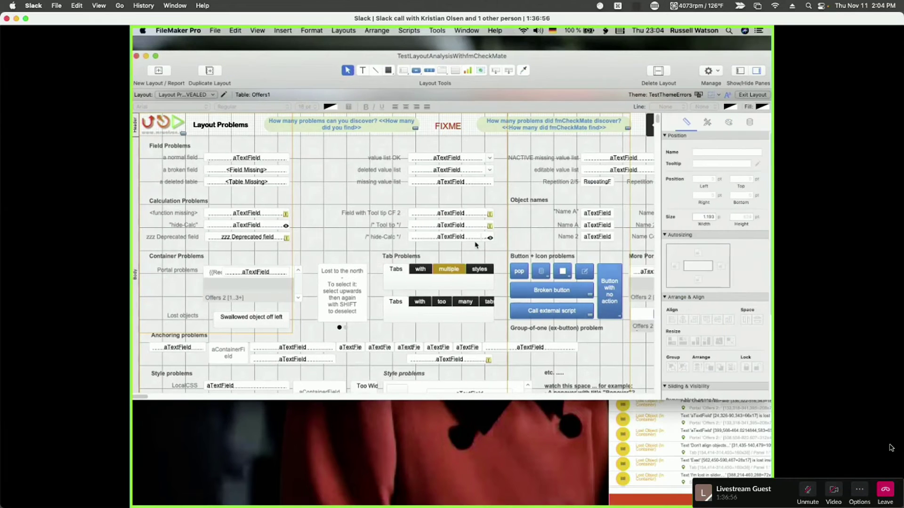
double_click(404, 275)
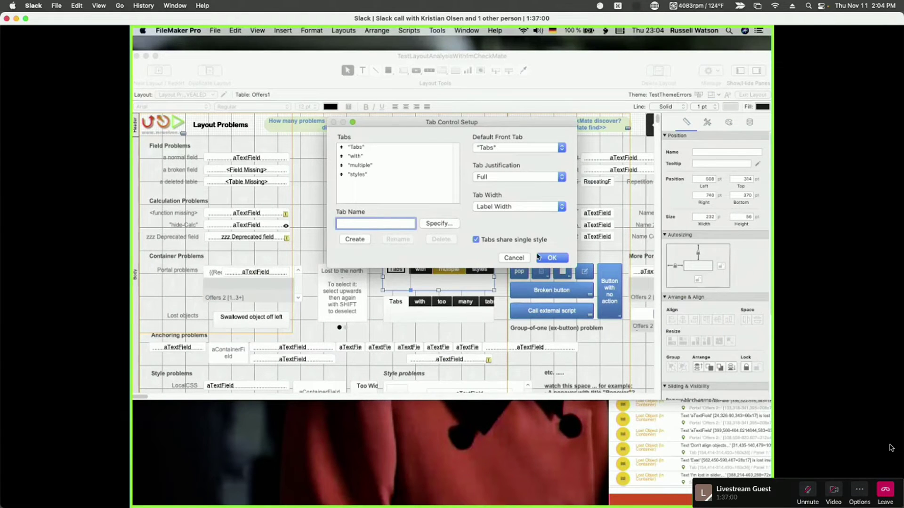
click(558, 257)
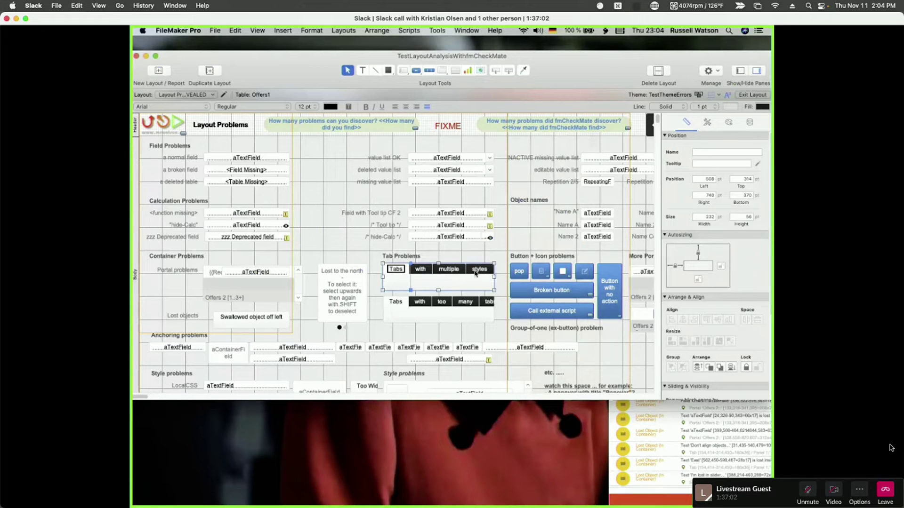
- Undo the shared-style setting on the tab control labelled "Tabs with multiple styles"
click(429, 256)
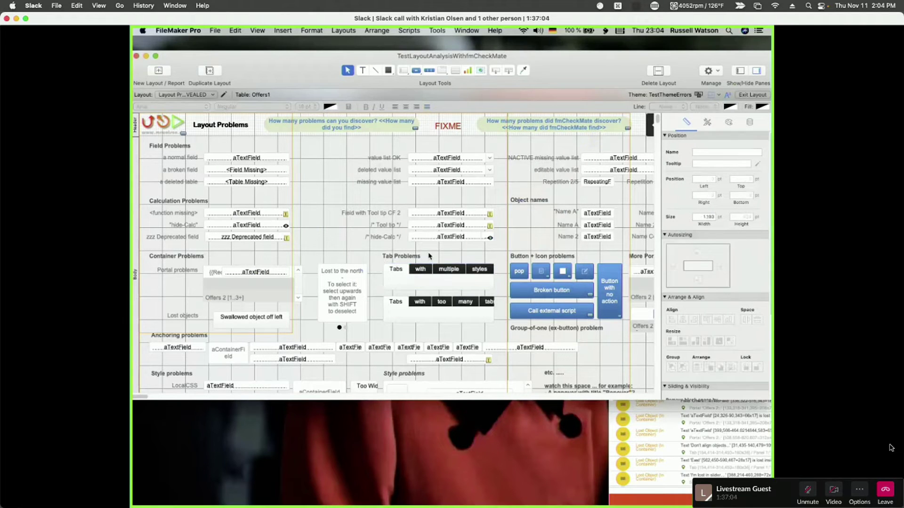
key(super+z)
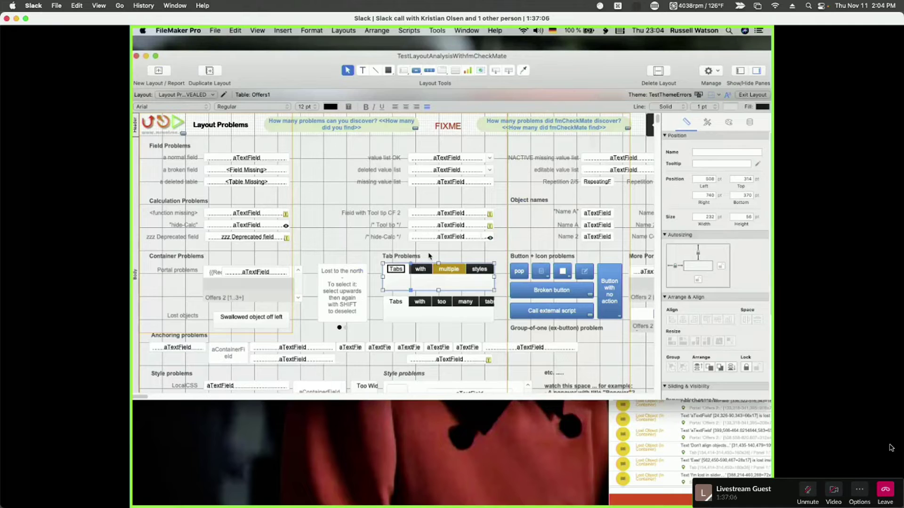
- Clear the "Tab Control with Multiple Styles" and "Quoted Object Name" issues with their headings from fmCheckMate's Analysis Results
click(624, 501)
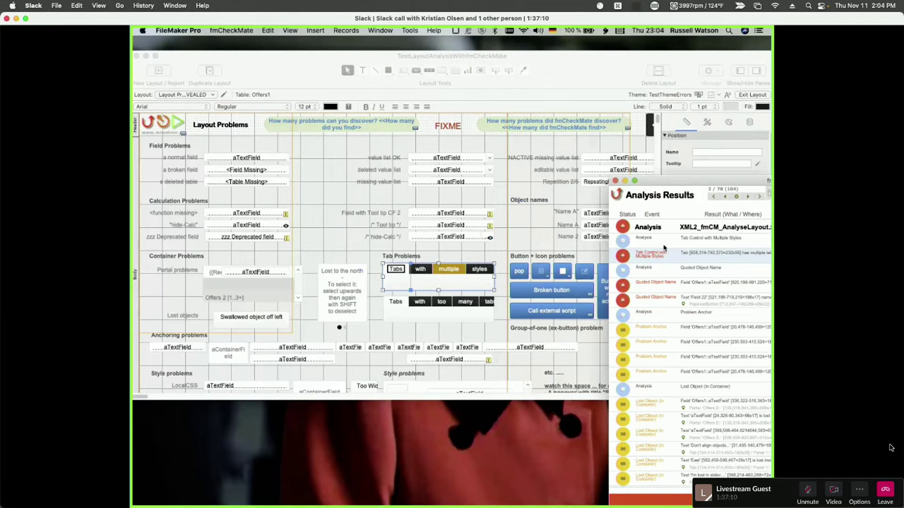
click(624, 241)
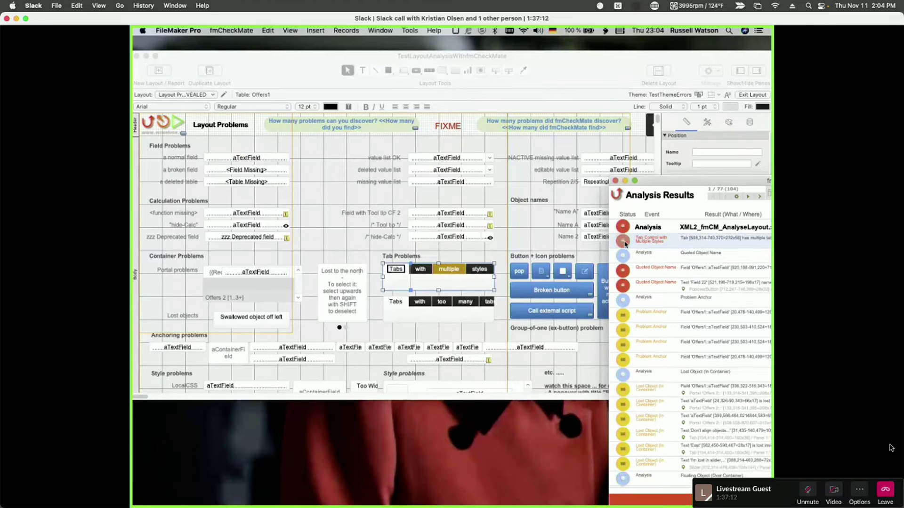
click(624, 241)
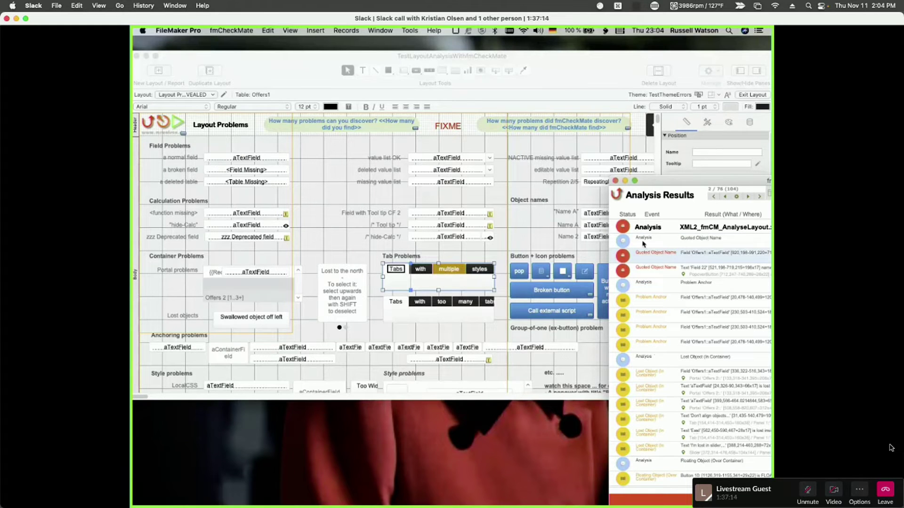
click(624, 241)
click(624, 241)
click(624, 242)
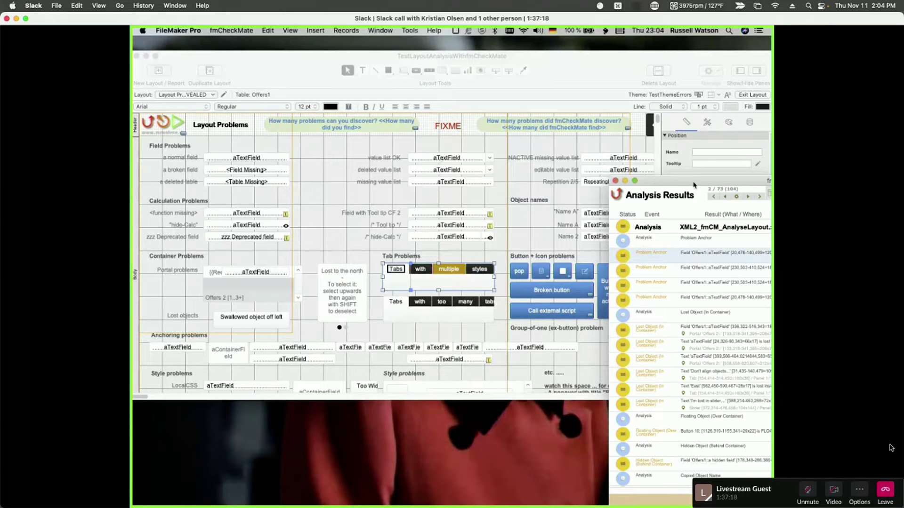
- Reposition the Analysis Results window clear of the anchoring section and inspect the autosizing anchors of the first text field under "Anchoring problems"
click(635, 180)
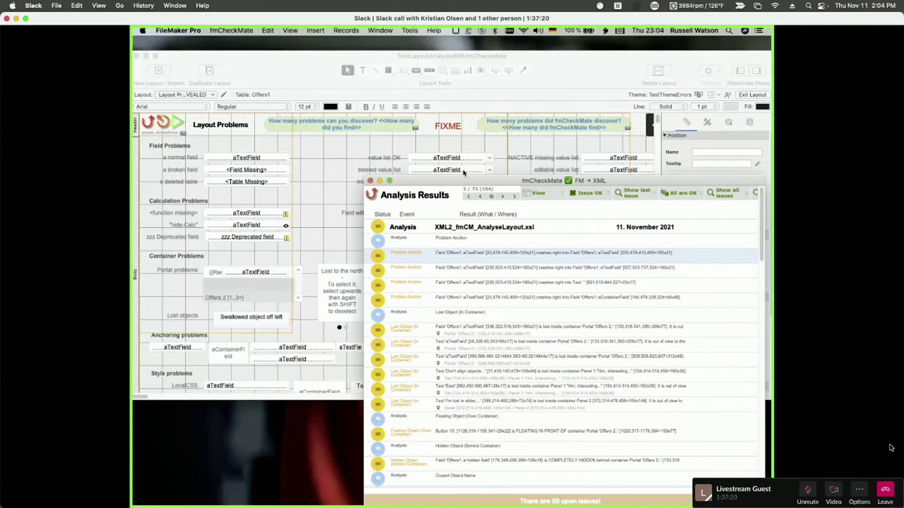
drag(468, 180, 477, 179)
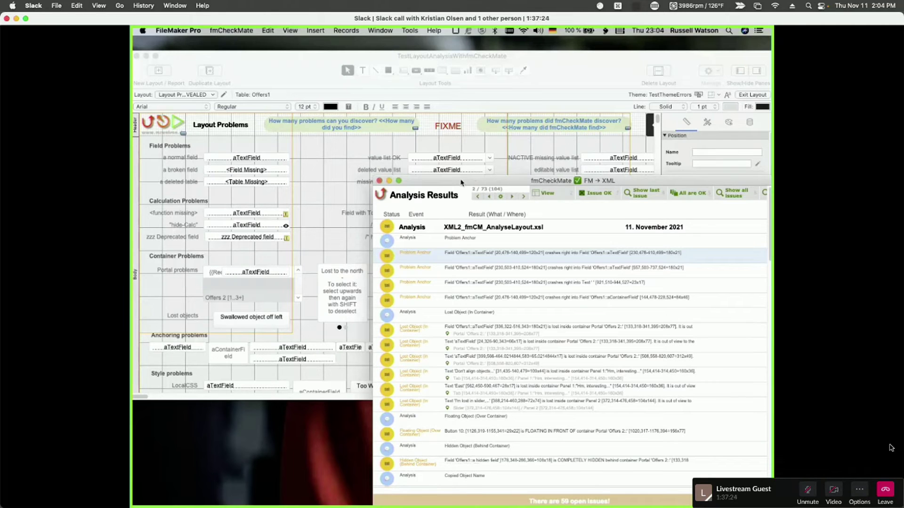
drag(473, 183, 517, 182)
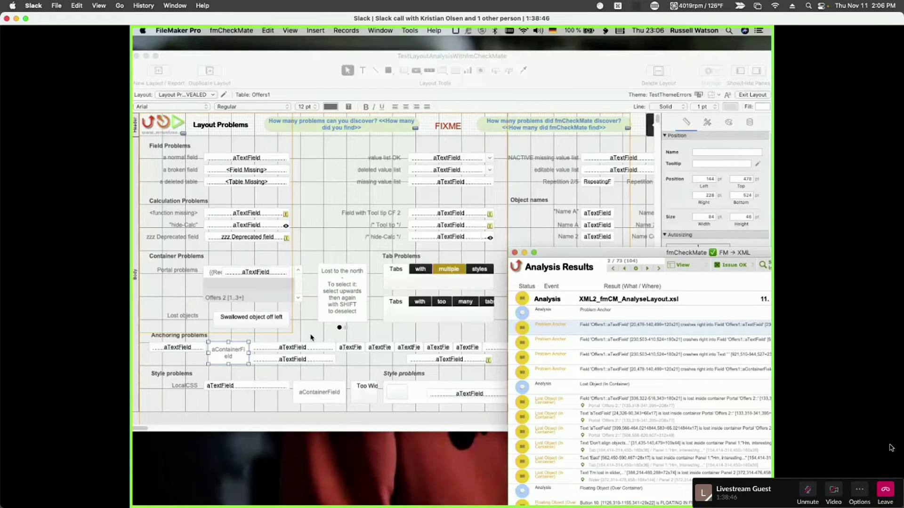
click(180, 355)
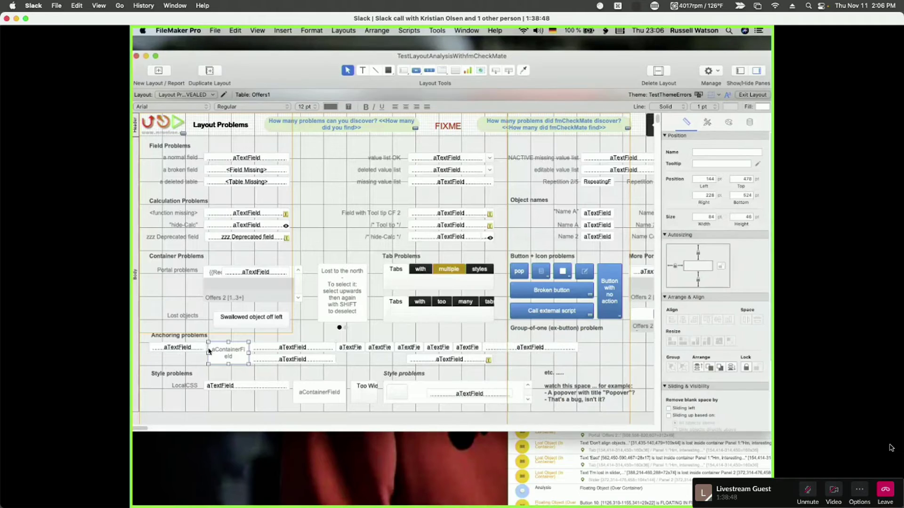
click(178, 346)
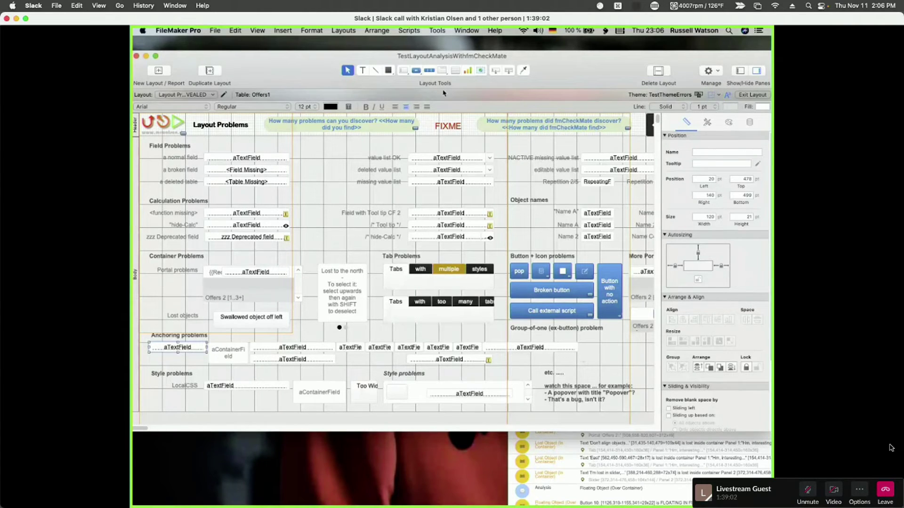
click(416, 72)
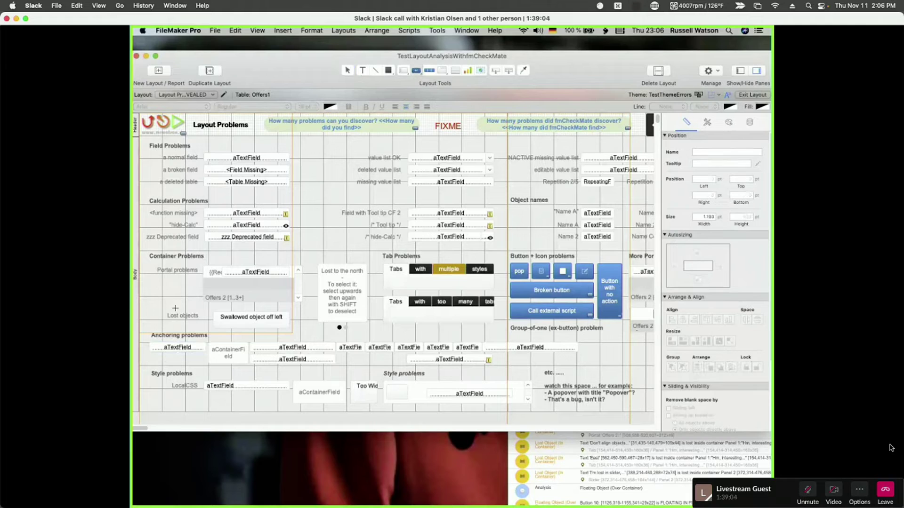
drag(169, 360, 200, 372)
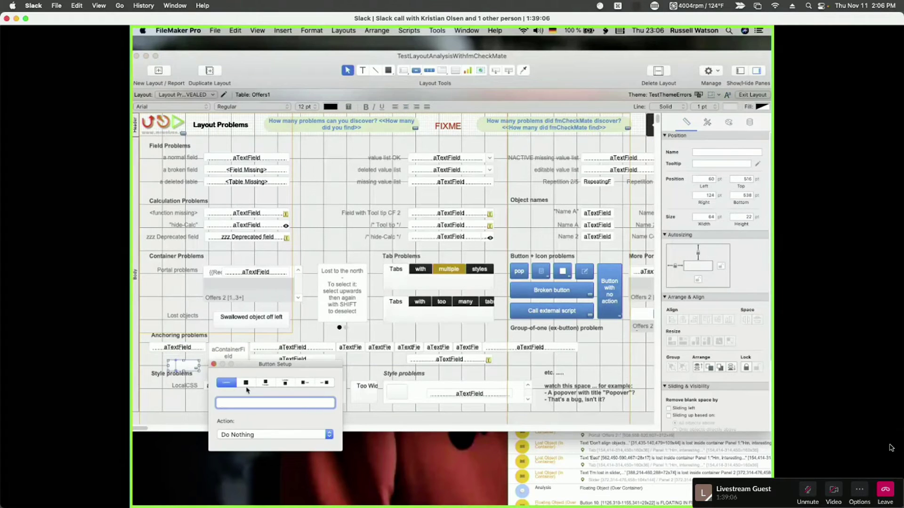
click(245, 382)
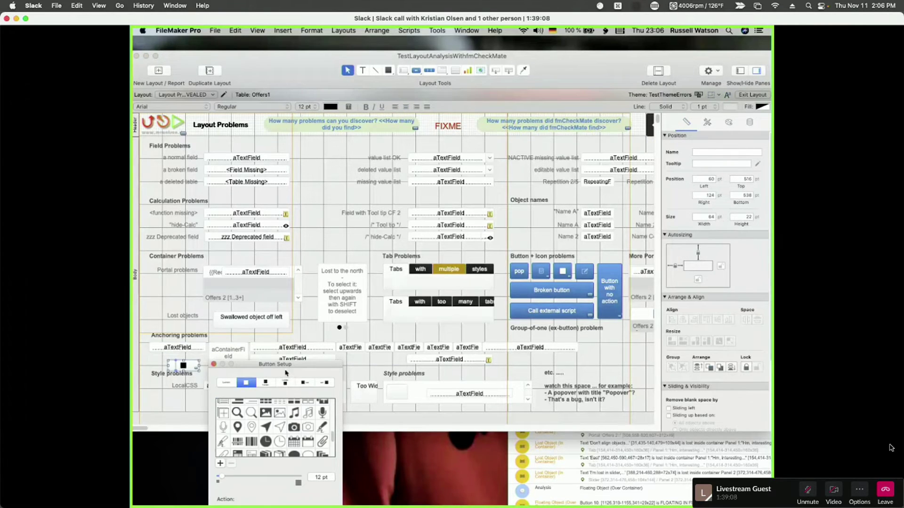
click(214, 365)
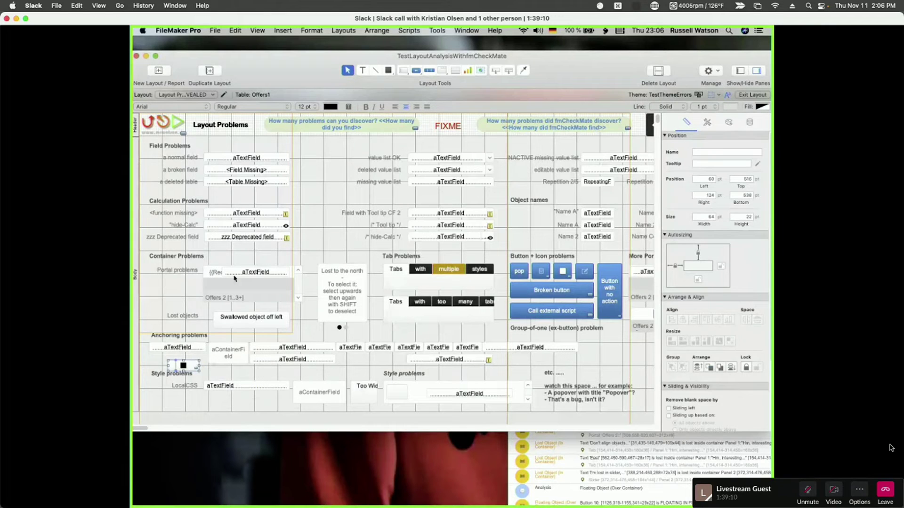
key(Delete)
- Draw a tab control about 244 by 92 pt over the first anchoring fields, with a single tab named "abc"
click(421, 74)
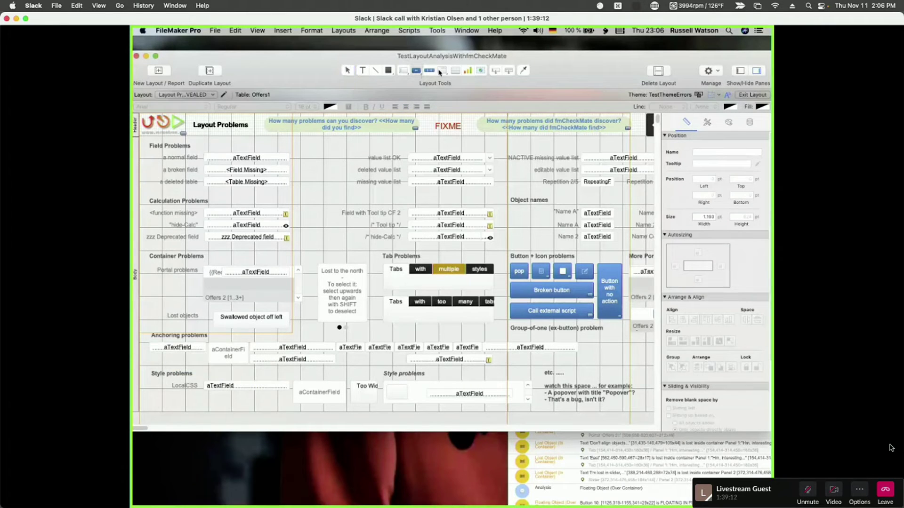
click(440, 71)
drag(139, 333, 255, 377)
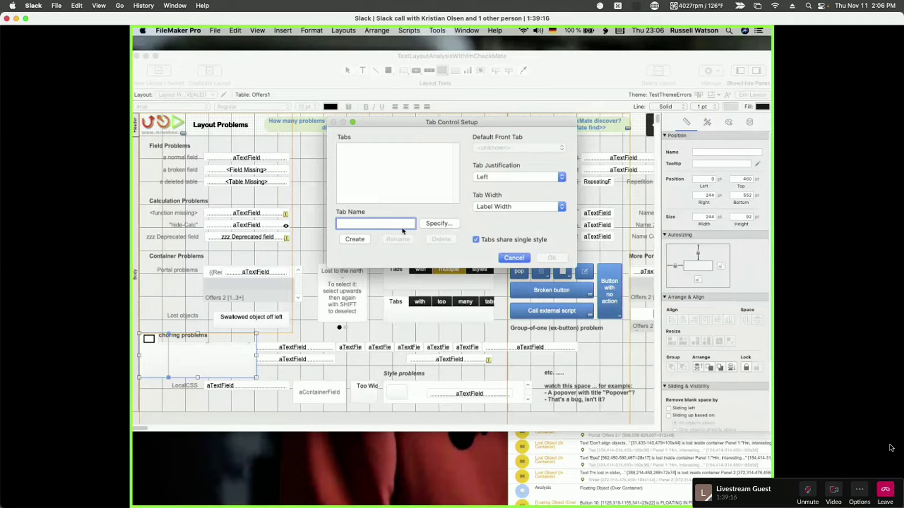
text("abc")
key(Return)
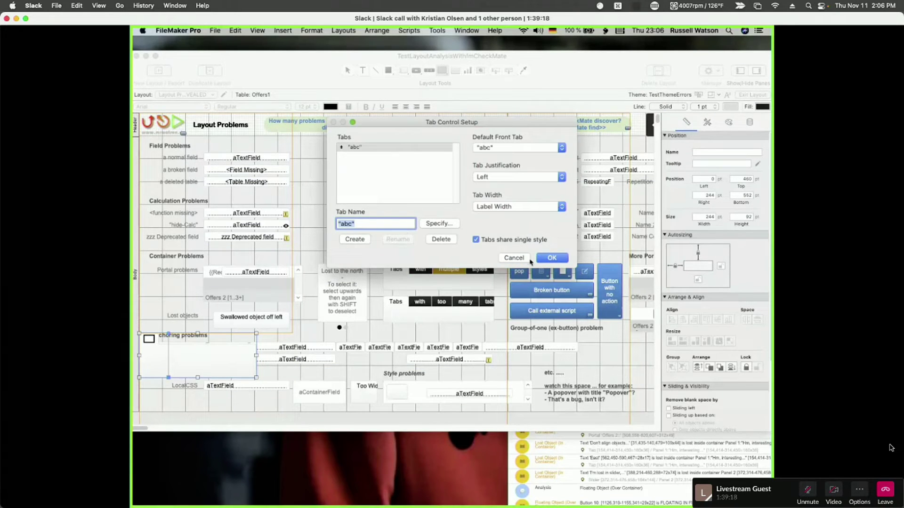
click(552, 258)
- Place the first anchoring text field and container field inside the "abc" tab control and move it back under "Anchoring problems"
drag(188, 371, 277, 320)
click(182, 351)
shift+click(222, 351)
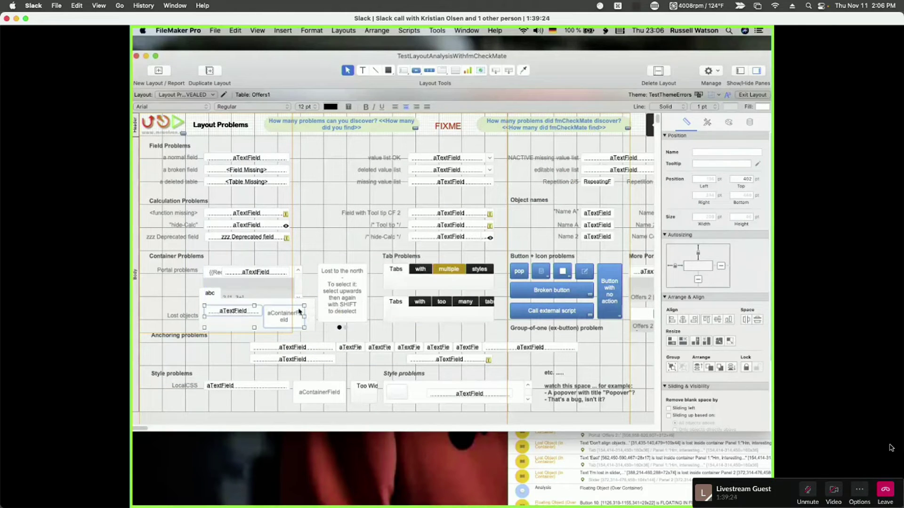
click(254, 324)
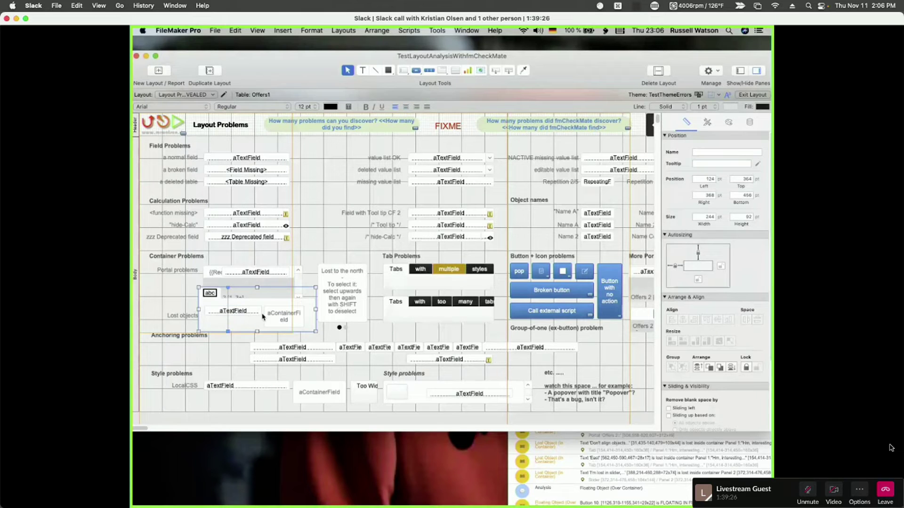
drag(239, 326, 190, 363)
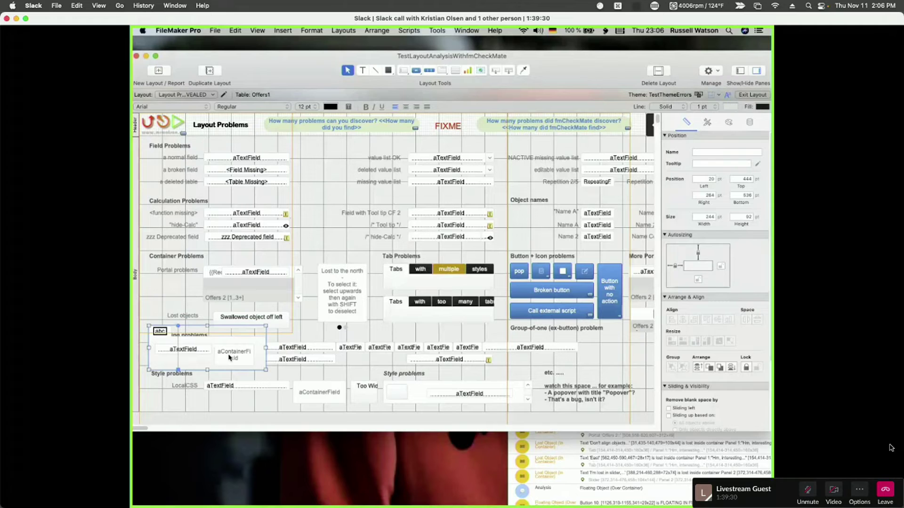
- Switch to Browse mode and resize the window to test how the fields inside the "abc" tab control behave
key(super+b)
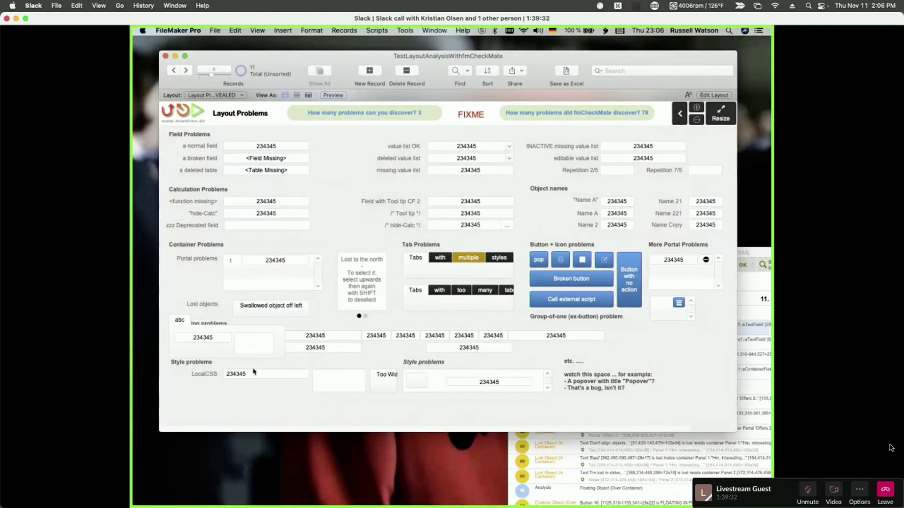
drag(736, 432, 759, 471)
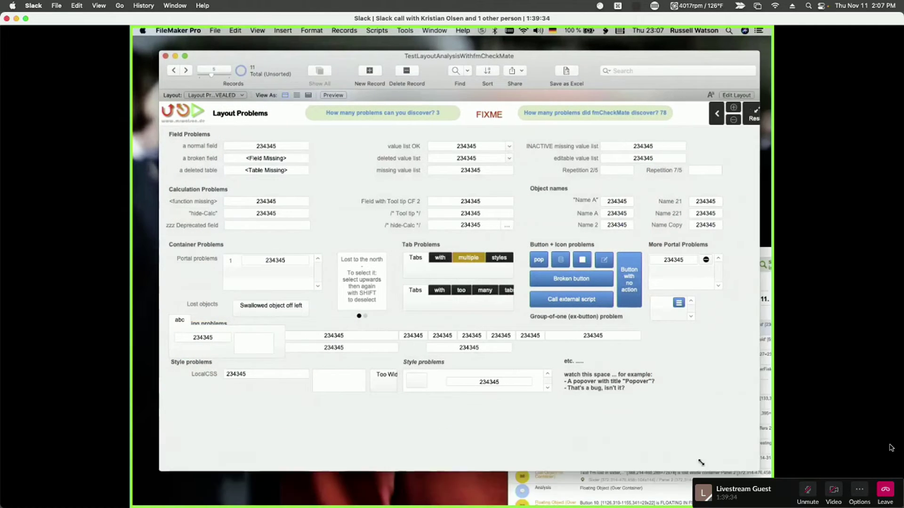
mouse_move(701, 462)
mouse_down()
mouse_move(713, 461)
mouse_move(698, 453)
mouse_up()
- Anchor the "abc" tab control to the right and bottom in Layout mode, and test it by resizing the window in Browse mode
key(super+l)
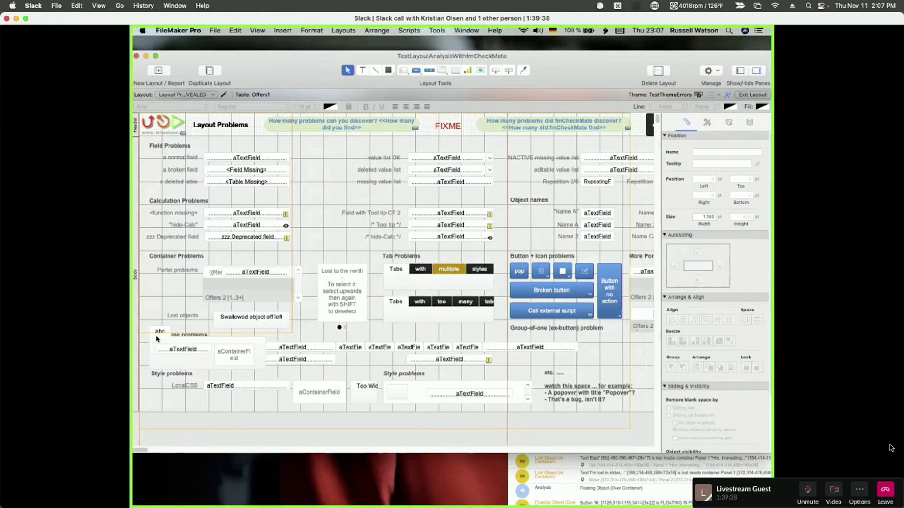
click(157, 337)
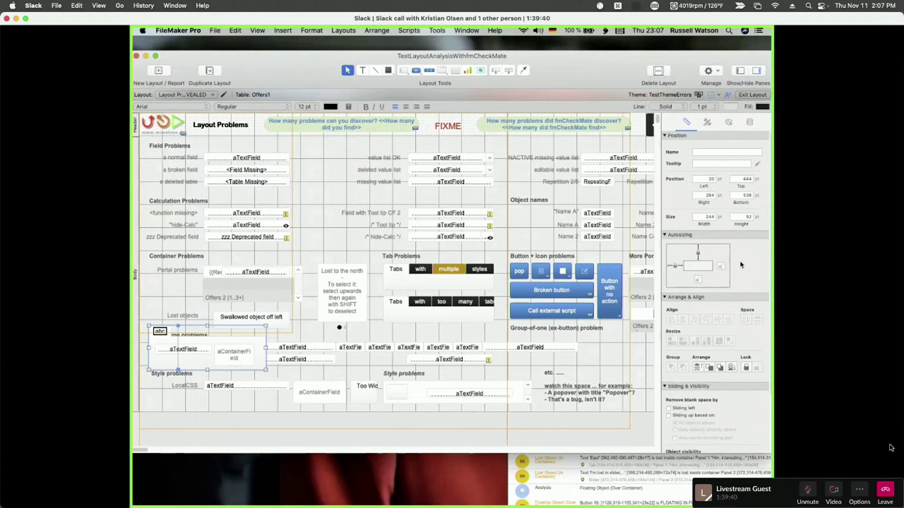
click(720, 266)
click(698, 280)
key(super+b)
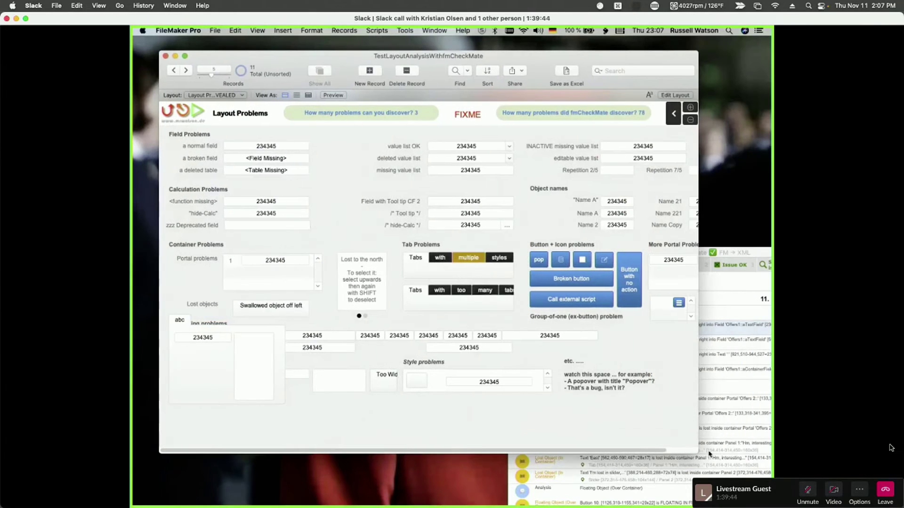
drag(709, 454, 694, 416)
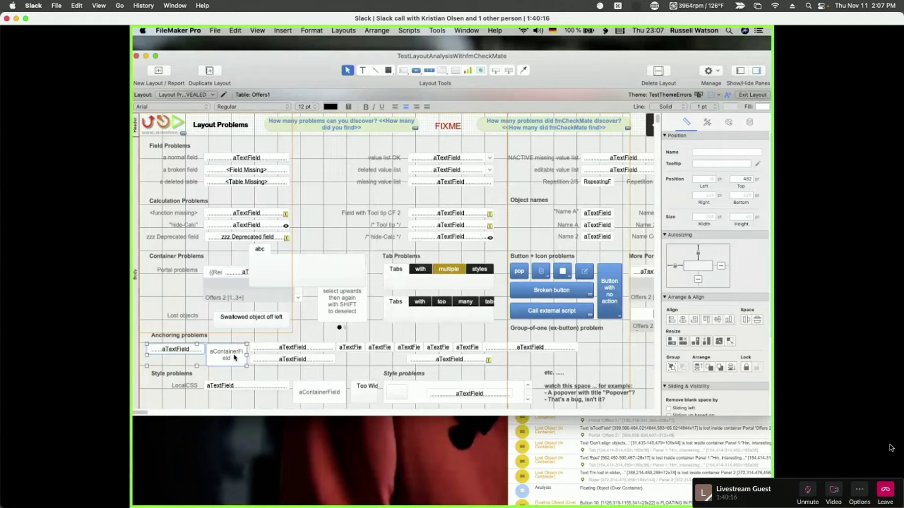
- Open the popover of the "pop" button, select the person-icon button nested in it, and close the popover
double_click(600, 293)
click(520, 272)
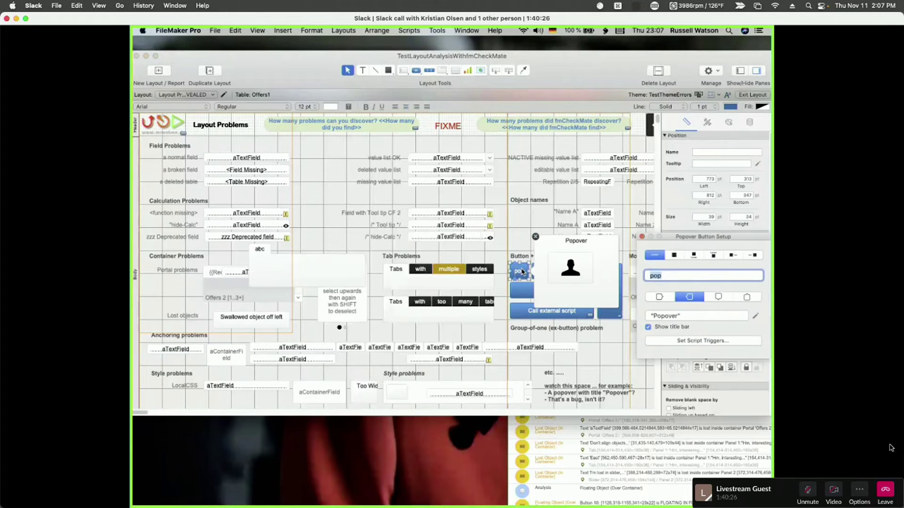
click(575, 264)
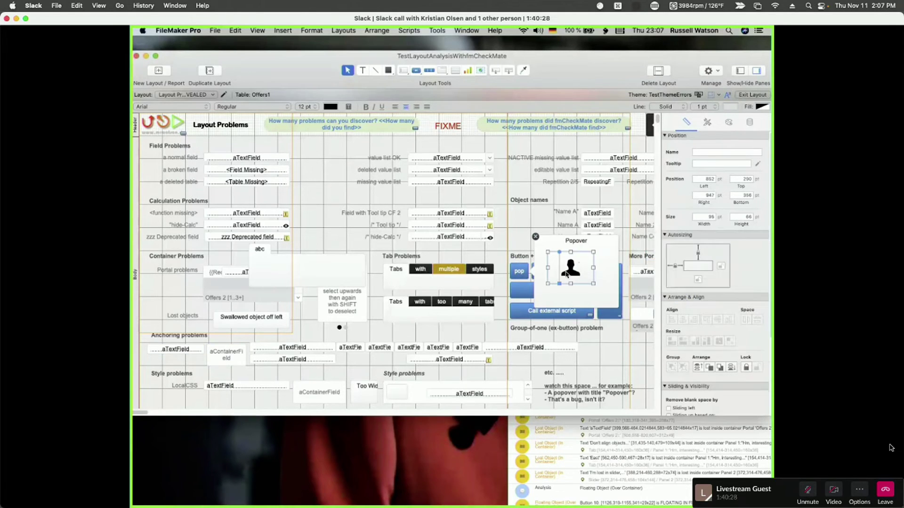
drag(567, 275, 588, 278)
click(535, 237)
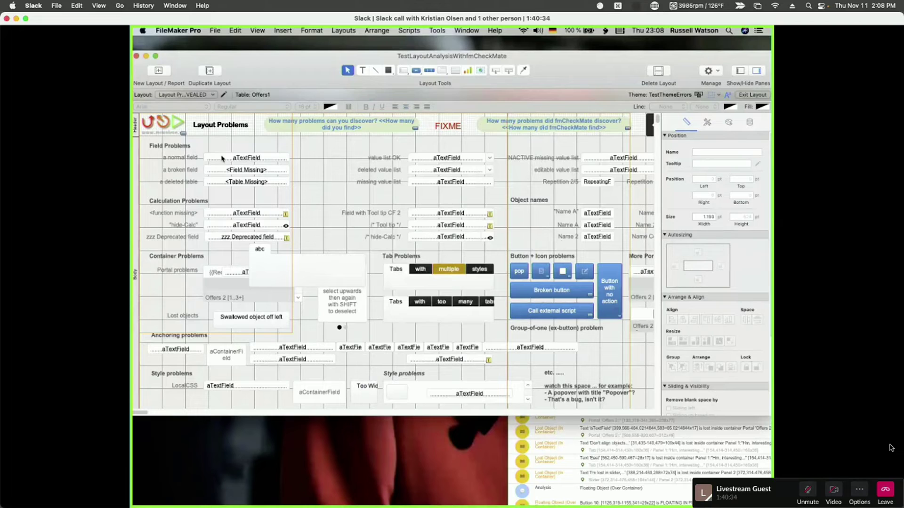
- Select the first text field and the adjacent container field under "Anchoring problems" in turn to compare their autosizing anchors
drag(219, 146, 282, 147)
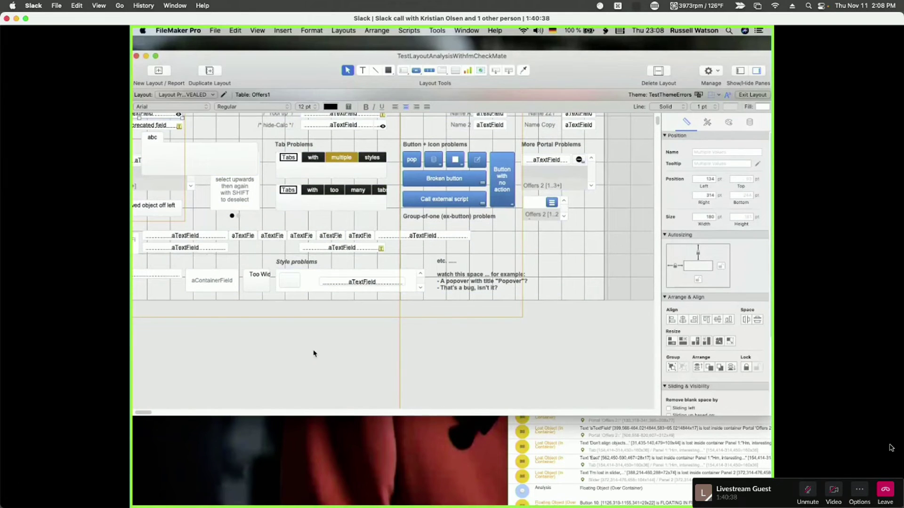
scroll(314, 354, left, 5)
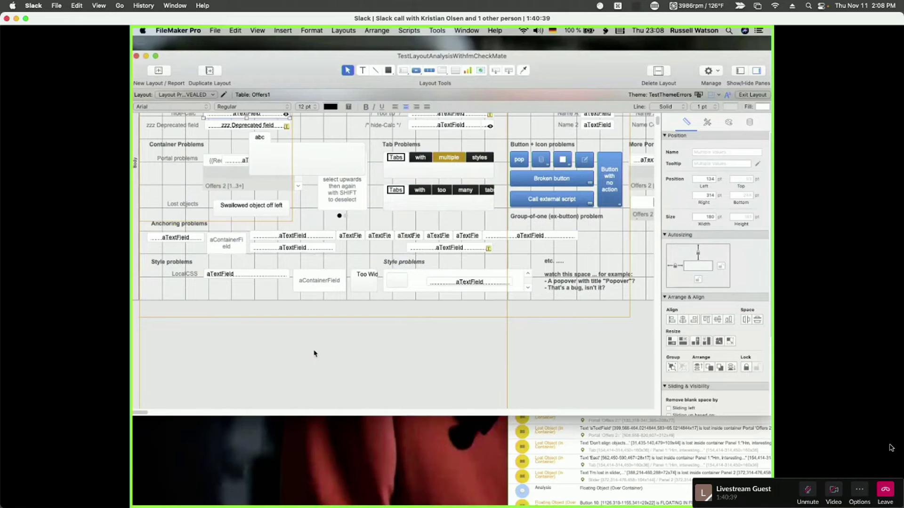
click(180, 248)
click(198, 240)
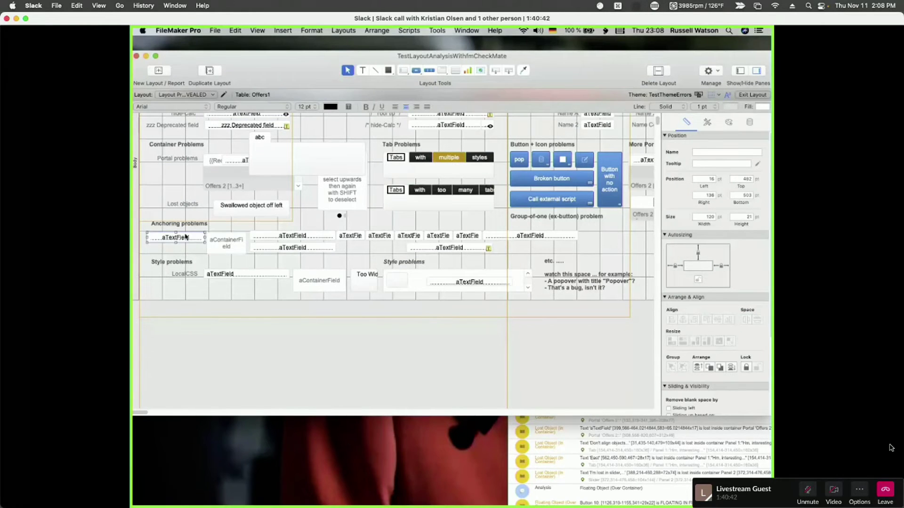
click(220, 247)
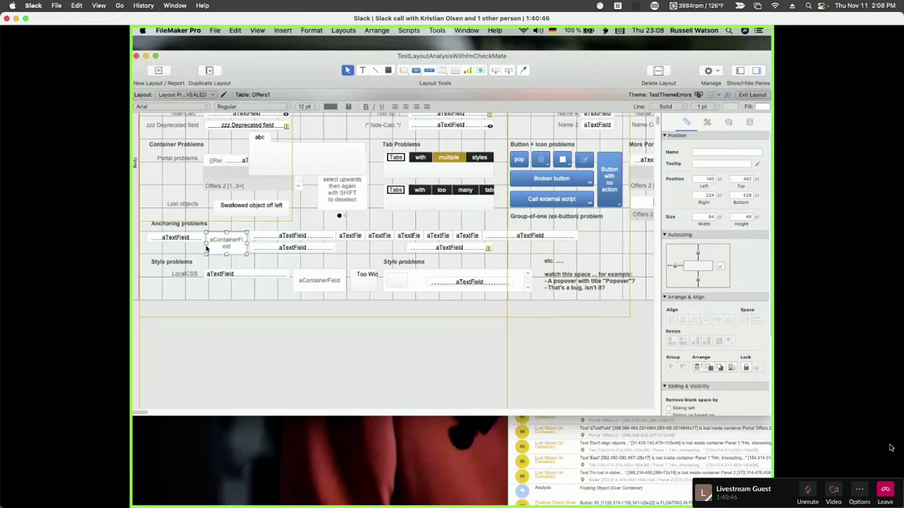
click(181, 239)
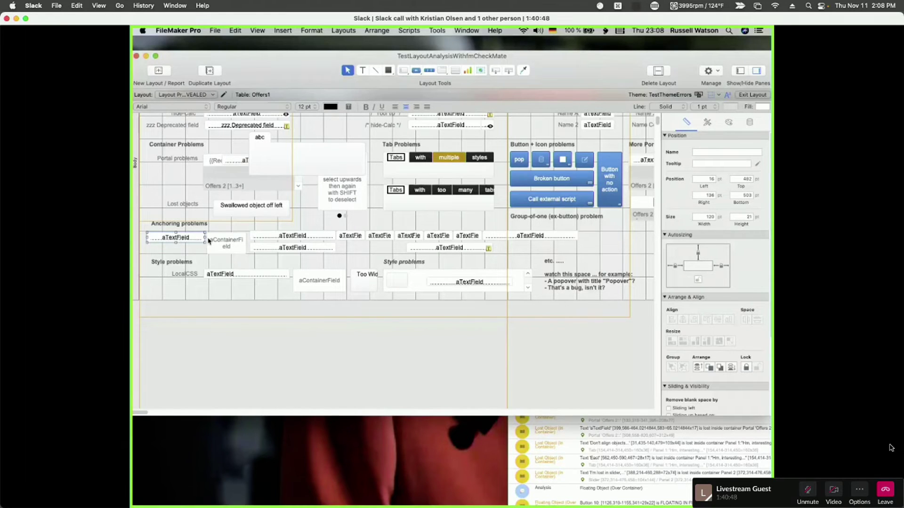
- Select the container field under "Anchoring problems", and switch the test file back from Browse to Layout mode
click(232, 245)
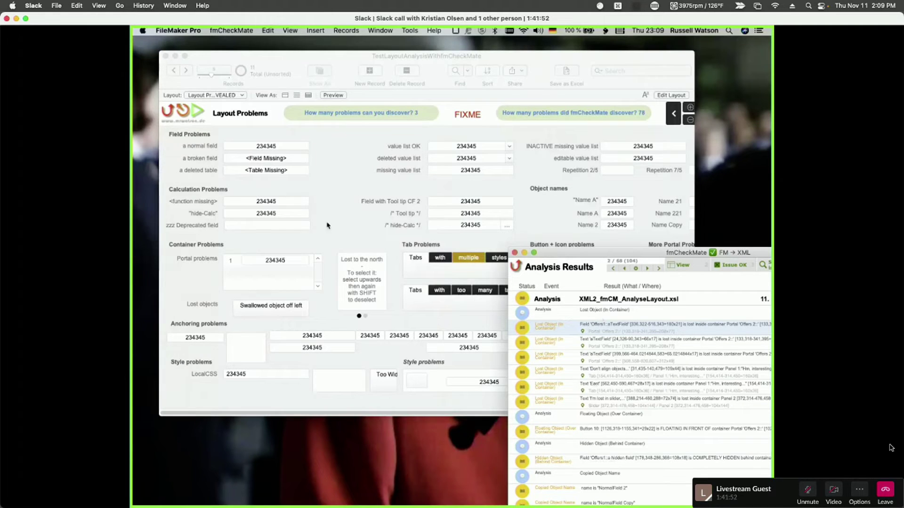
click(348, 185)
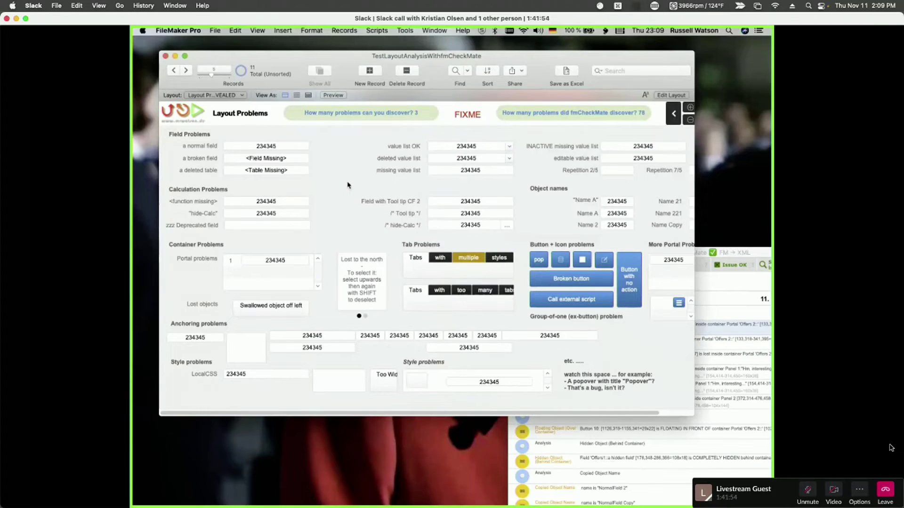
key(super+l)
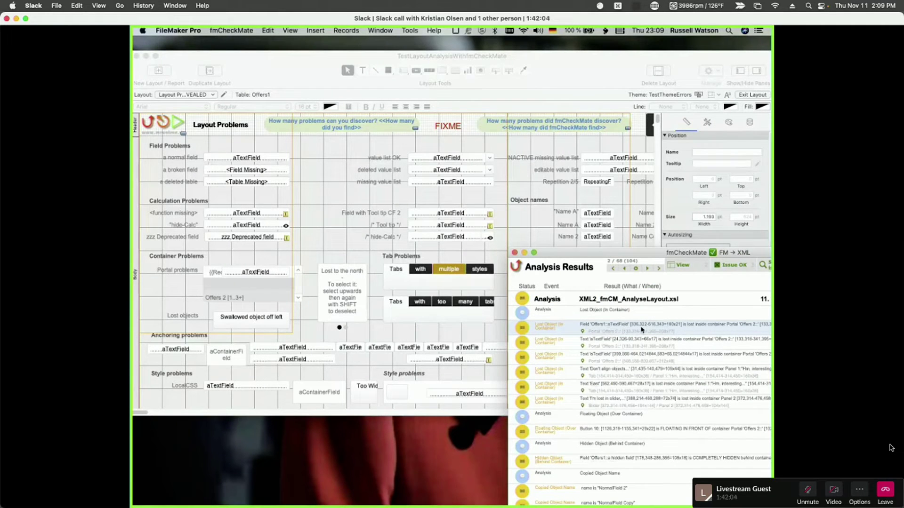
- Open the object path of the first lost-object result, and select the lost field inside the "Offers 2" portal under "Container Problems"
click(582, 332)
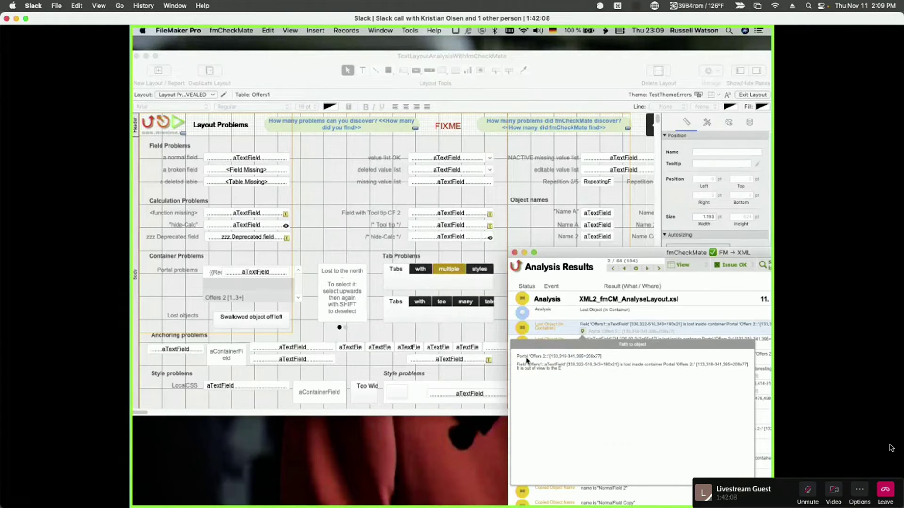
click(241, 286)
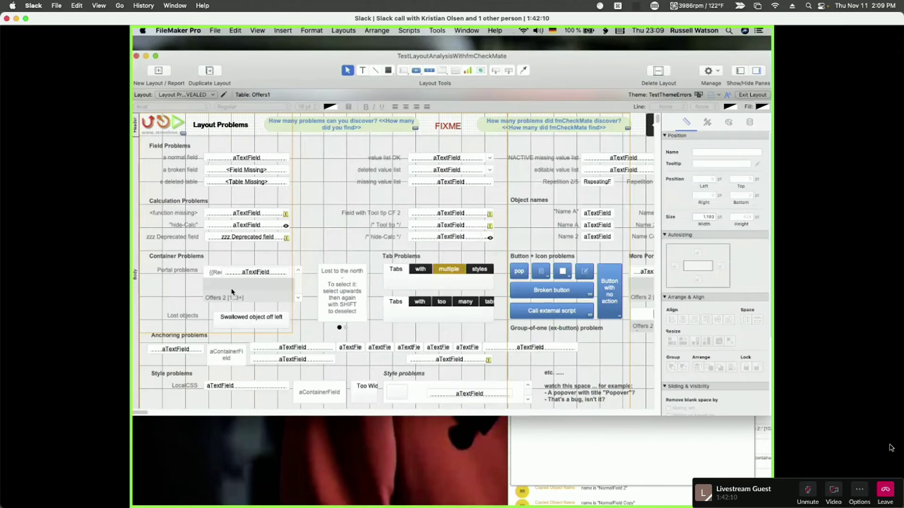
click(244, 290)
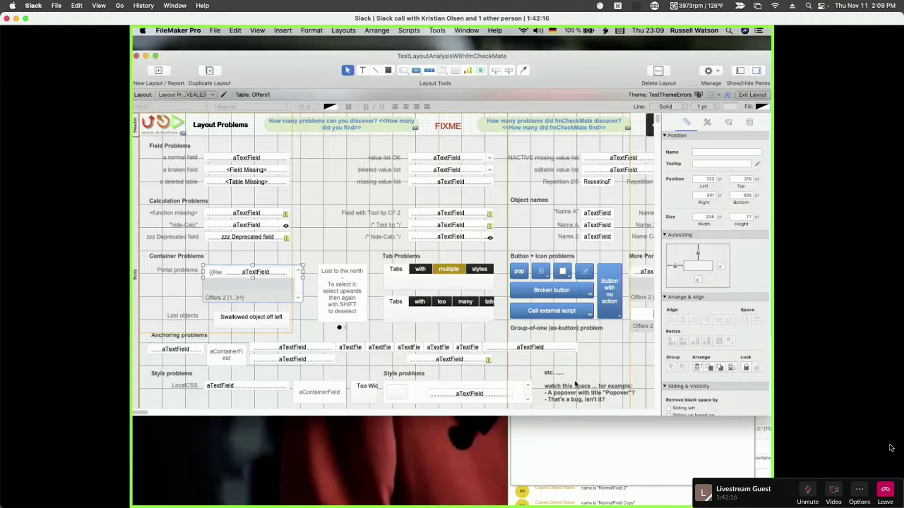
drag(312, 308, 274, 278)
drag(298, 307, 253, 272)
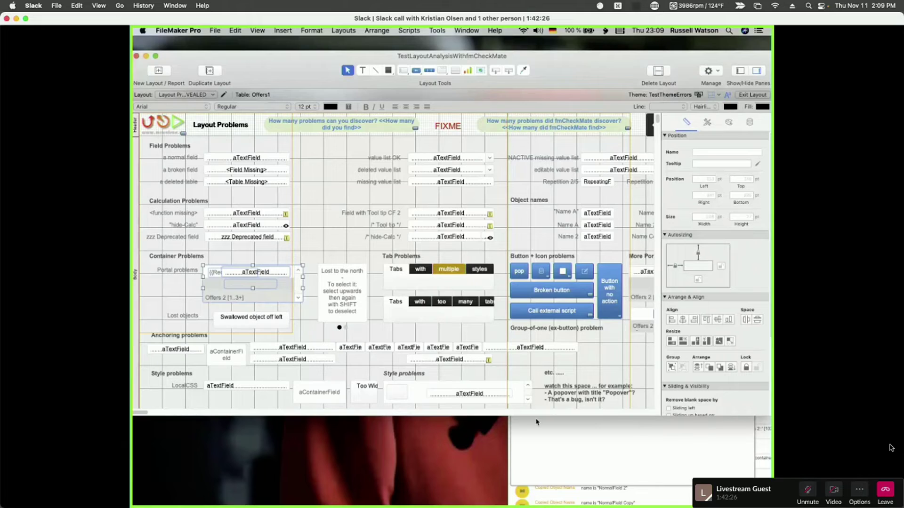
key(super+shift+space)
key(super+shift+space)
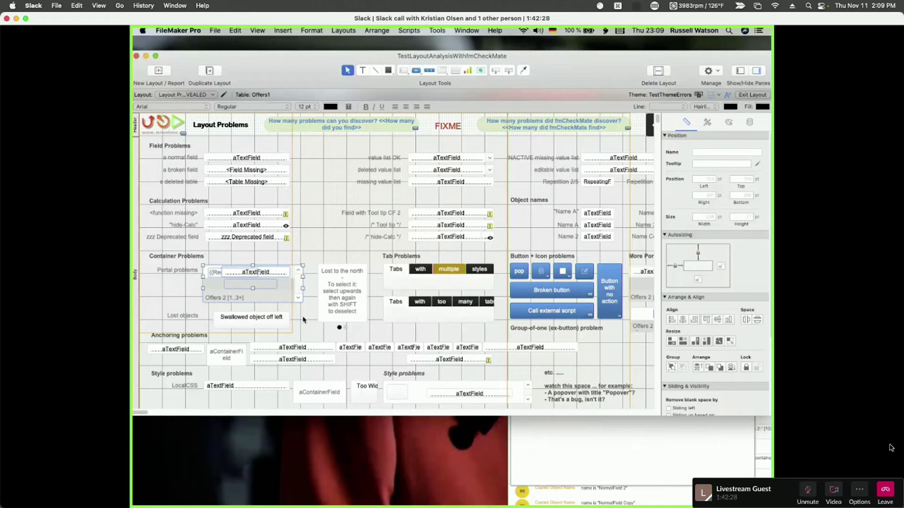
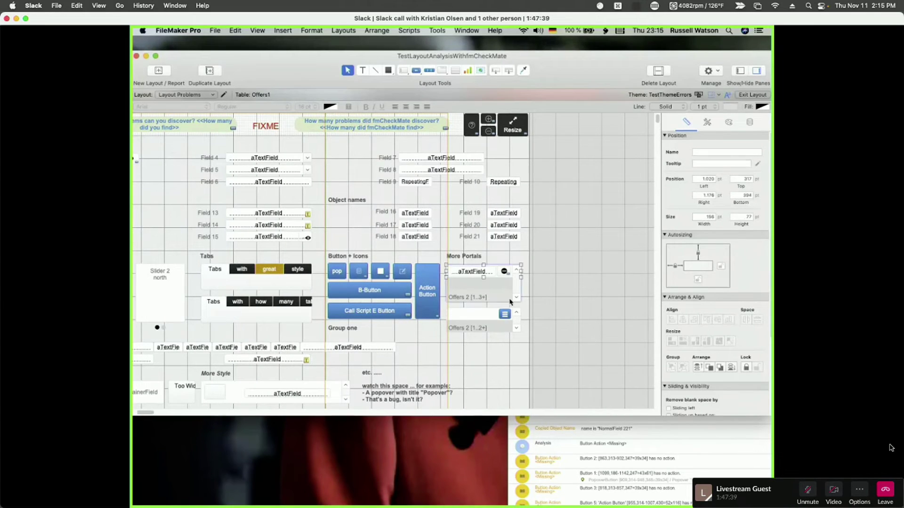
- Move the upper portal under "More Portals" to test whether its minus button follows, and undo the move
drag(547, 298, 466, 274)
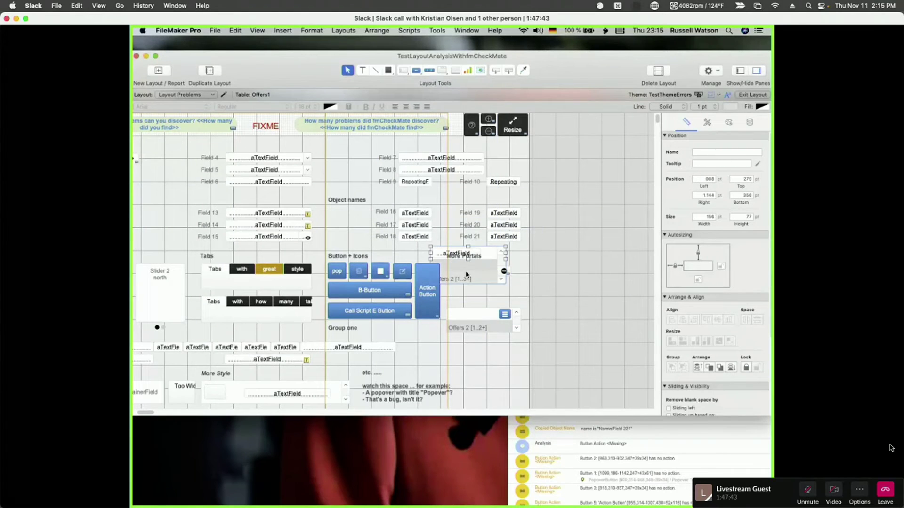
key(super+z)
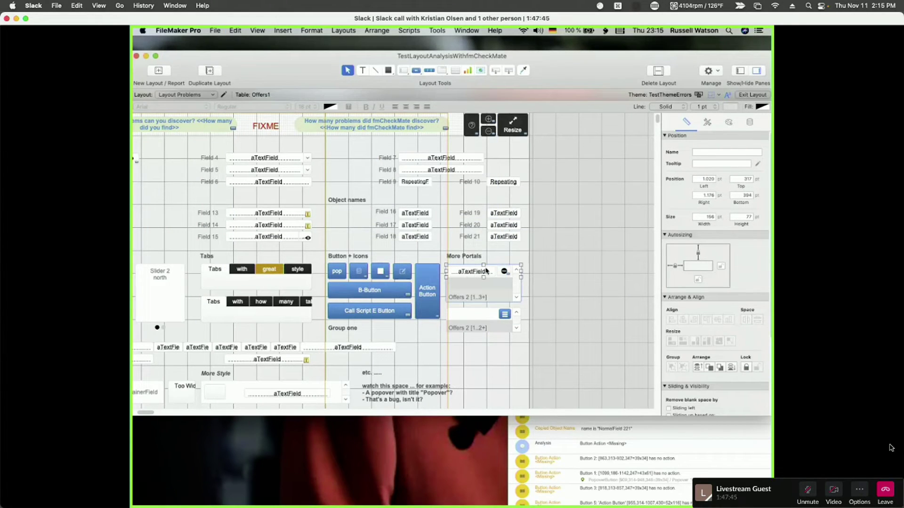
- Move the minus button above the upper portal, and align its bottom edge with the text field in the portal row
click(504, 272)
drag(504, 272, 506, 198)
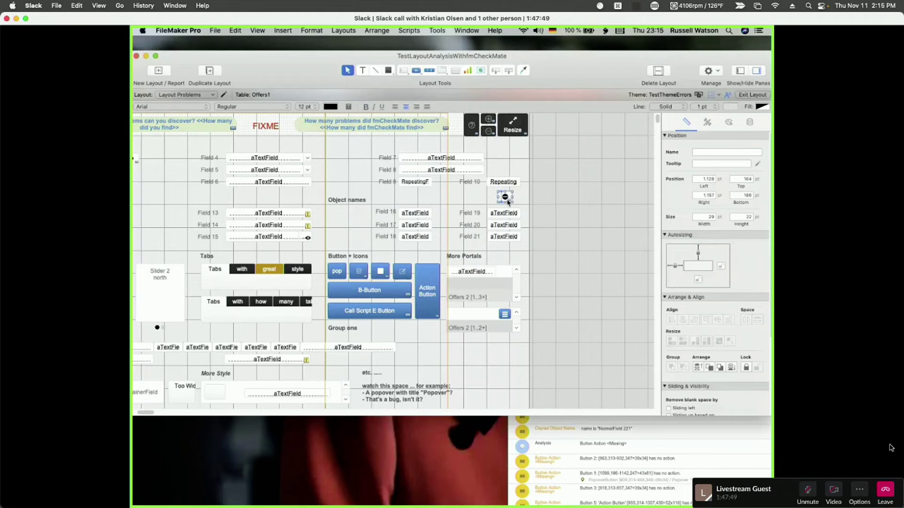
click(477, 273)
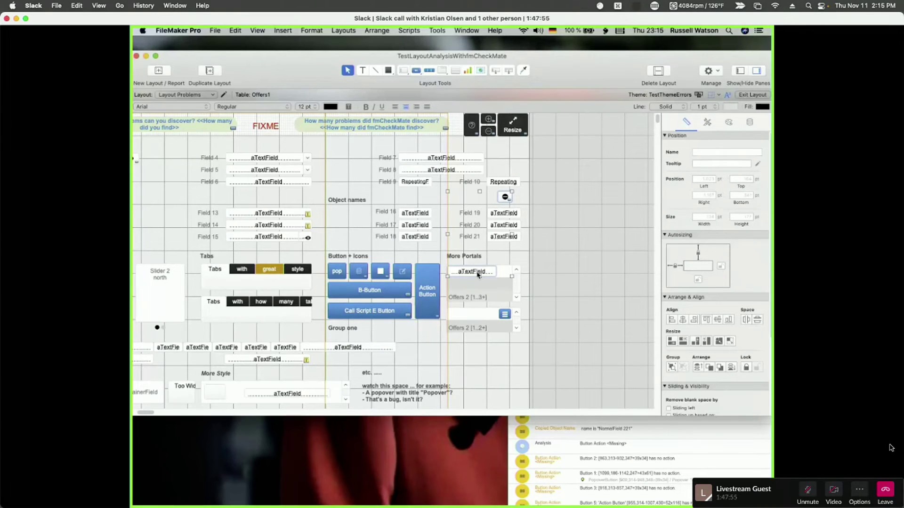
click(377, 30)
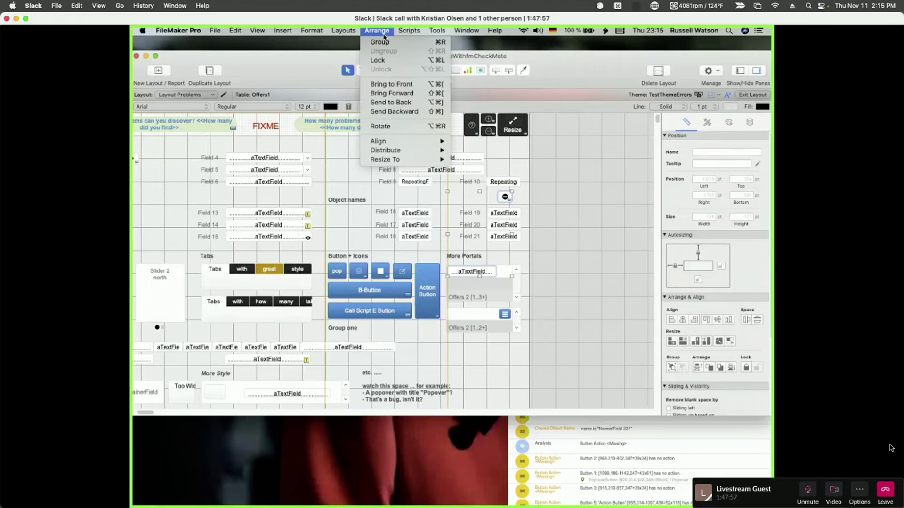
mouse_move(410, 163)
mouse_move(414, 141)
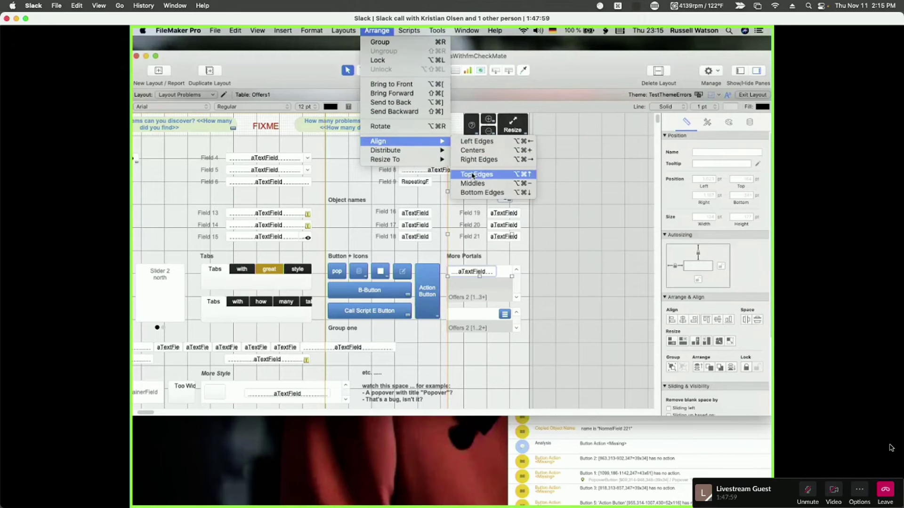
click(475, 195)
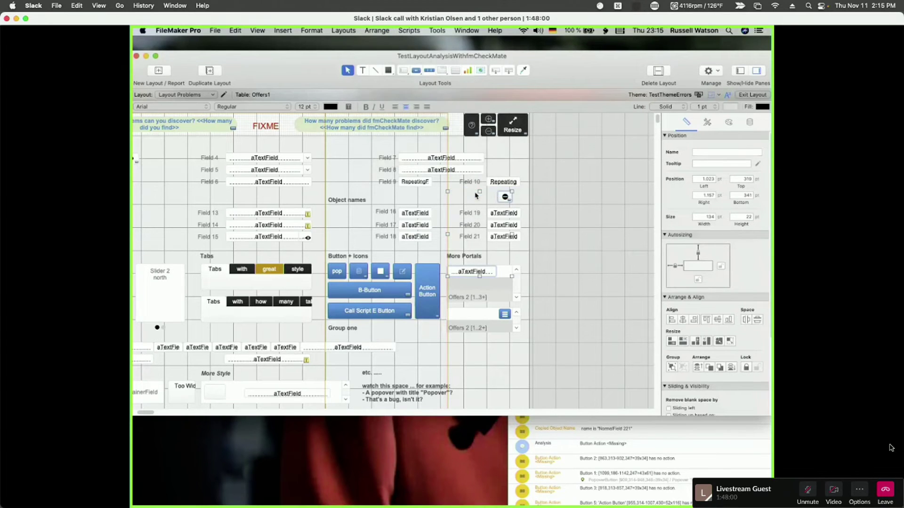
click(594, 226)
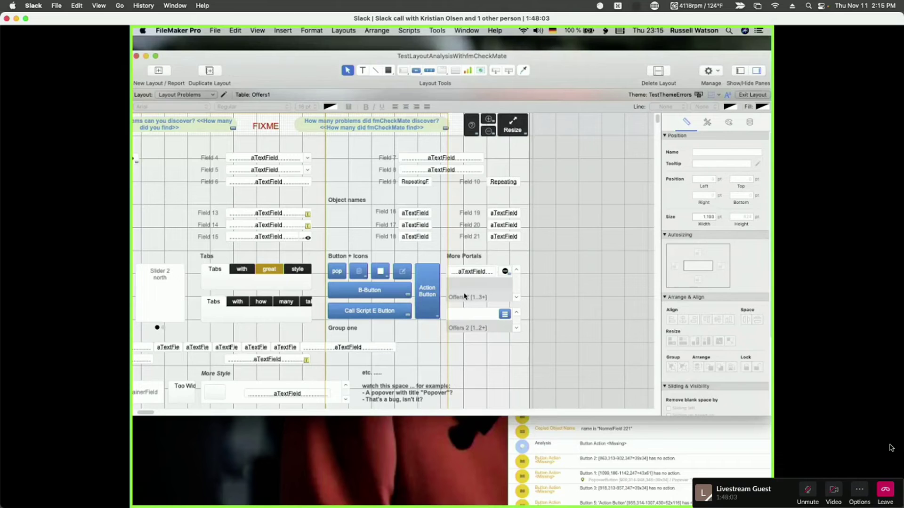
- Move the upper portal to test whether the realigned minus button follows, and undo the move
drag(464, 296, 512, 311)
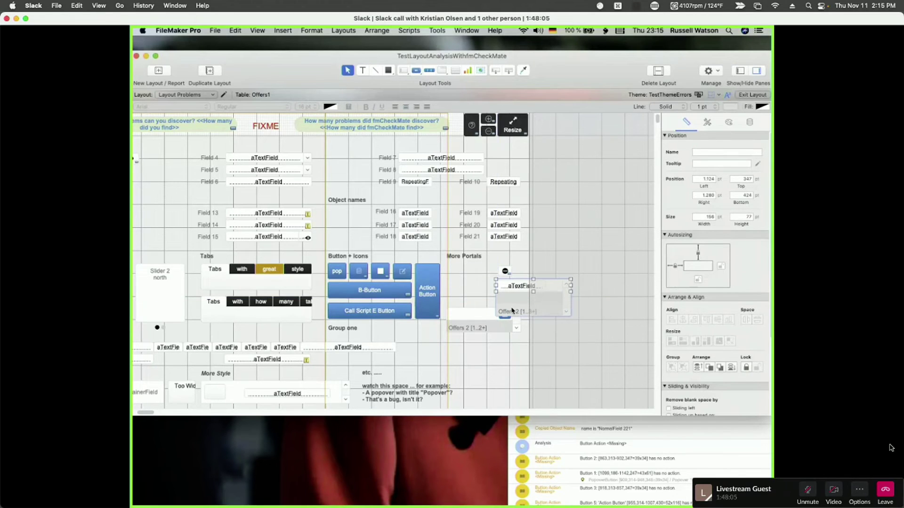
key(super+z)
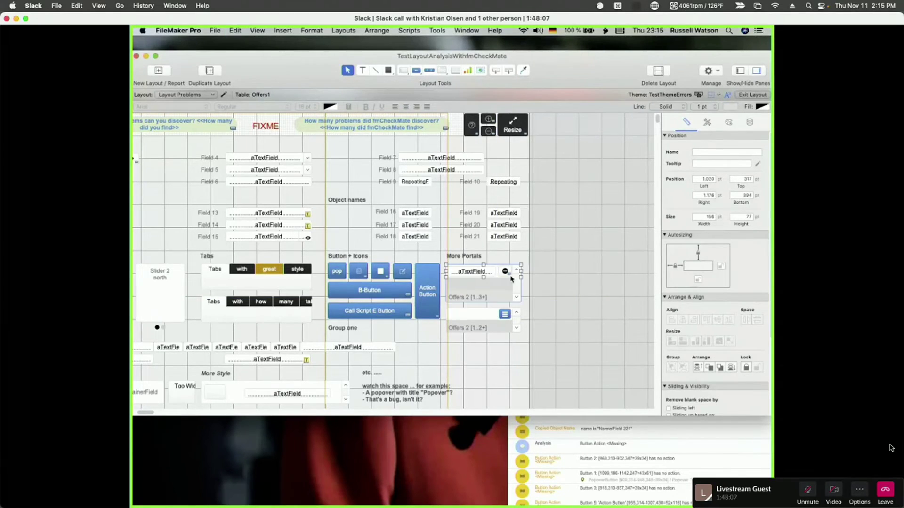
- Re-drop the minus button on the portal row, test-move the portal with and without that placement, and undo the moves
click(505, 271)
drag(505, 271, 504, 272)
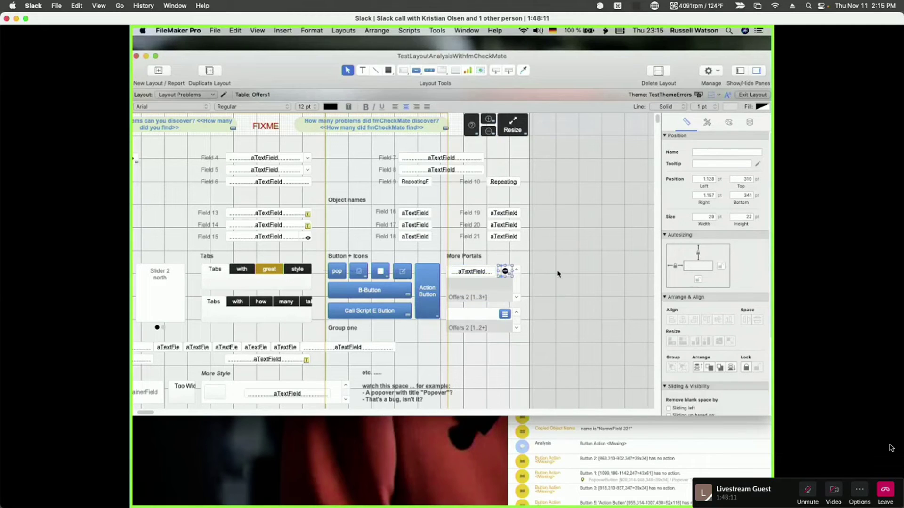
click(493, 291)
drag(492, 292, 502, 292)
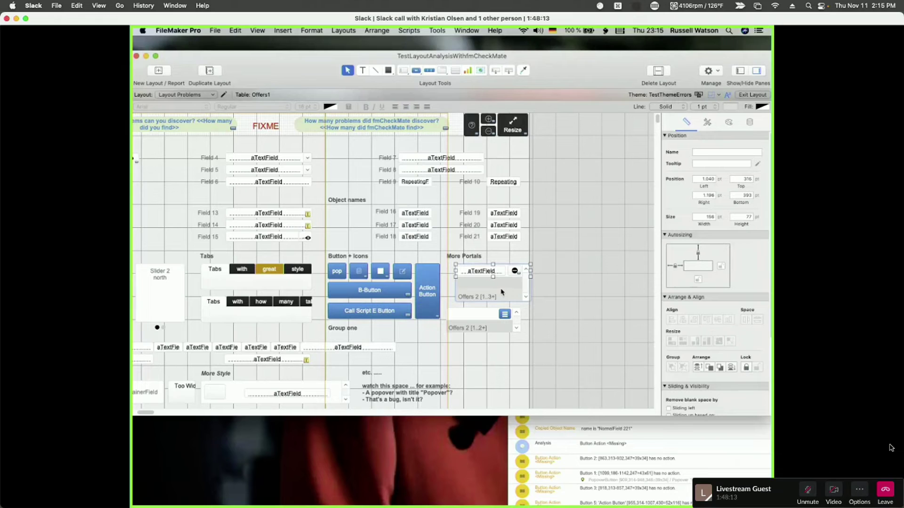
key(super+z)
key(super+z)
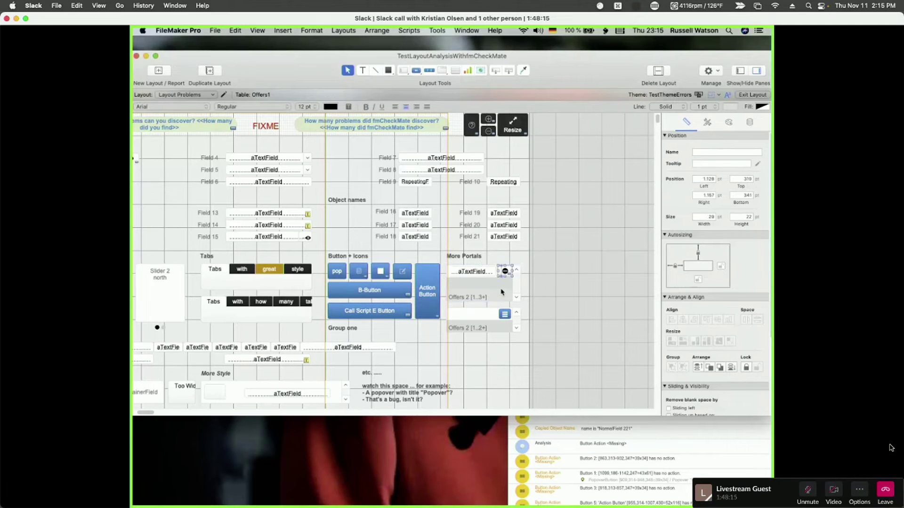
drag(502, 292, 521, 307)
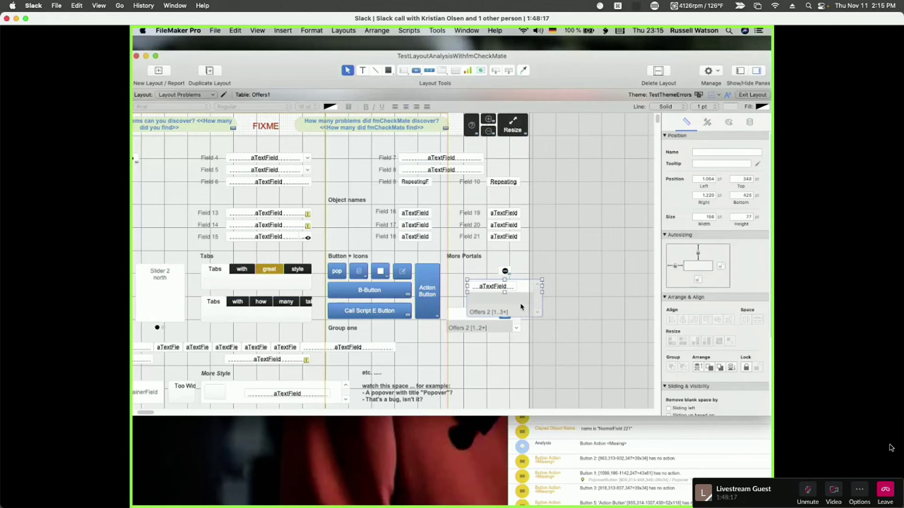
key(super+z)
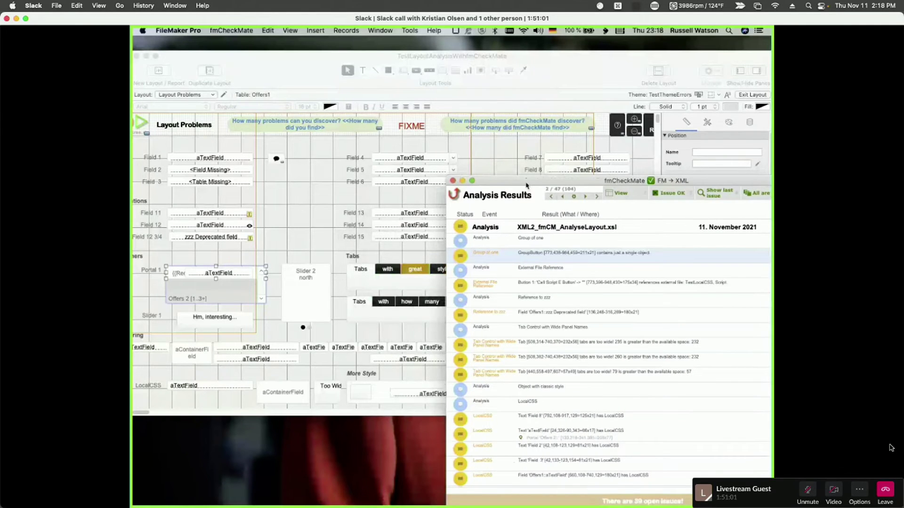
- Move the Analysis Results window lower to uncover the layout, and select the "Group one" group below the buttons
drag(527, 185, 529, 371)
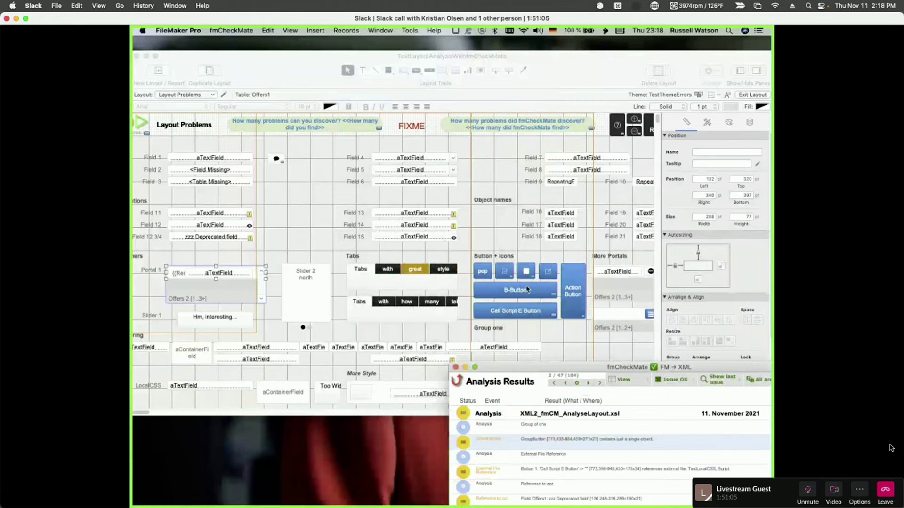
click(526, 289)
click(497, 331)
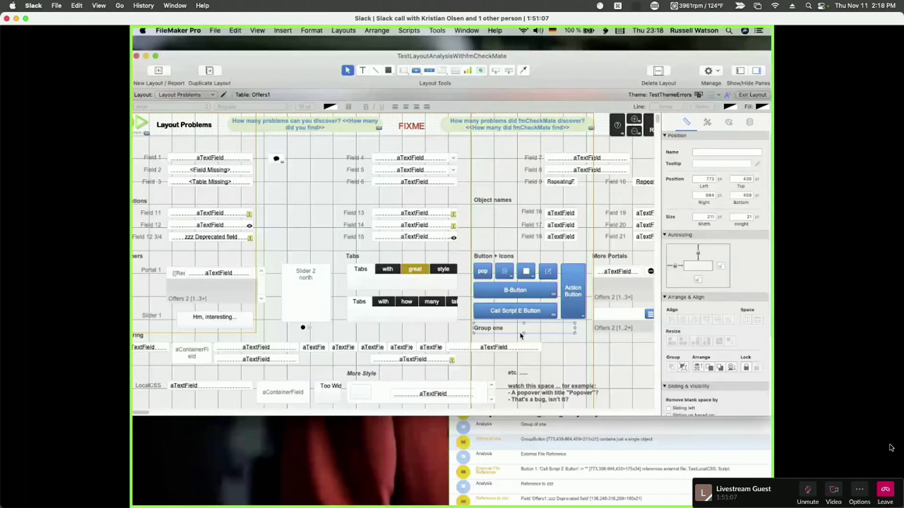
- Compare the styles available for the "Group one" group, the text inside it and the "Field 15" label
click(707, 122)
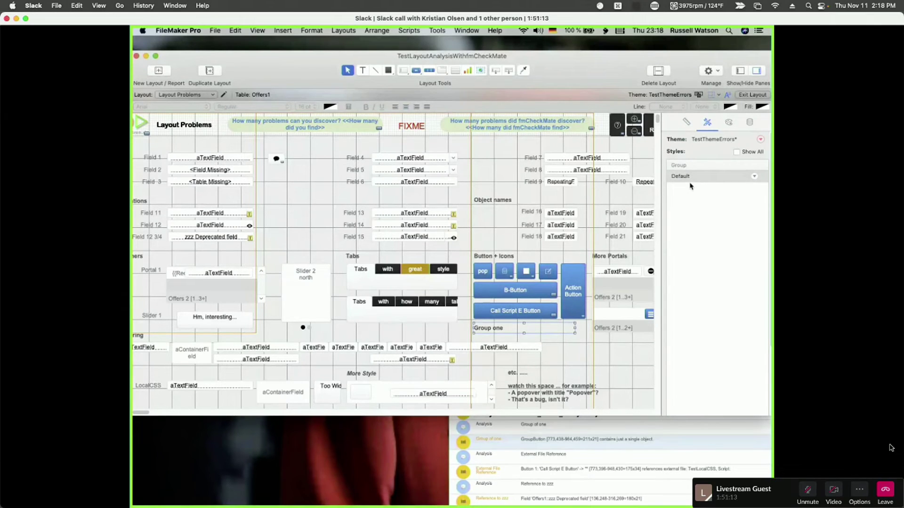
click(503, 329)
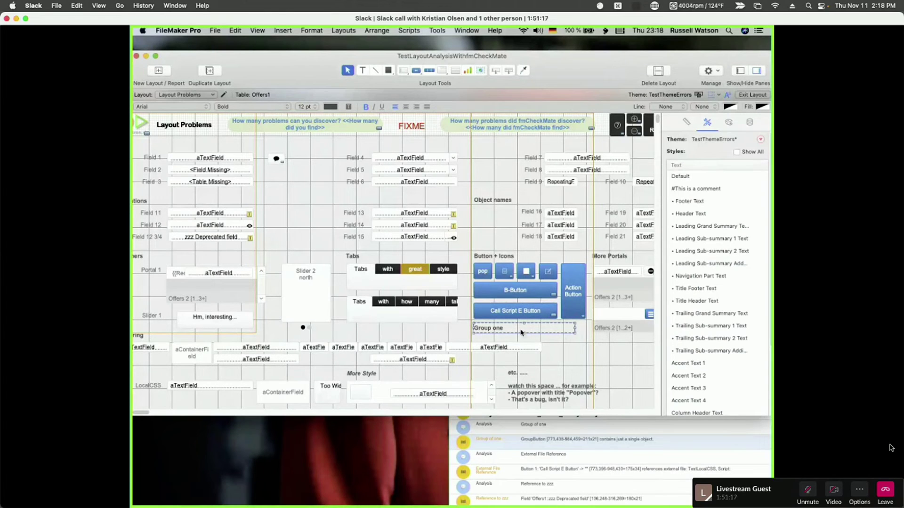
click(470, 334)
click(494, 329)
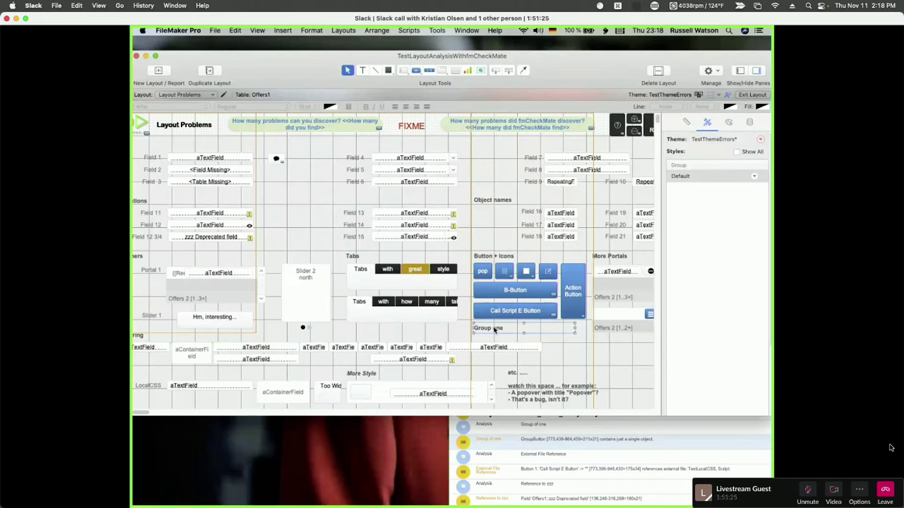
click(352, 238)
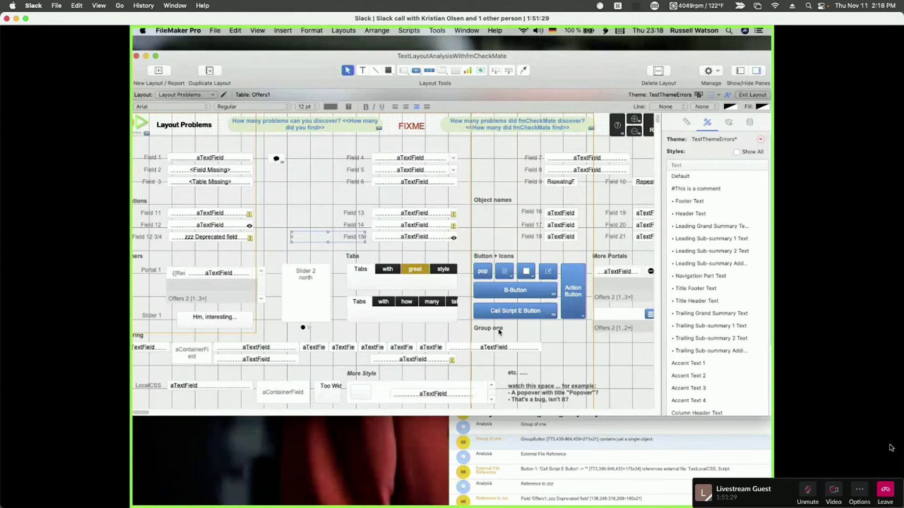
- Move the "Group one" group up between the "Object names" and "Button + icons" headings
drag(499, 331, 496, 234)
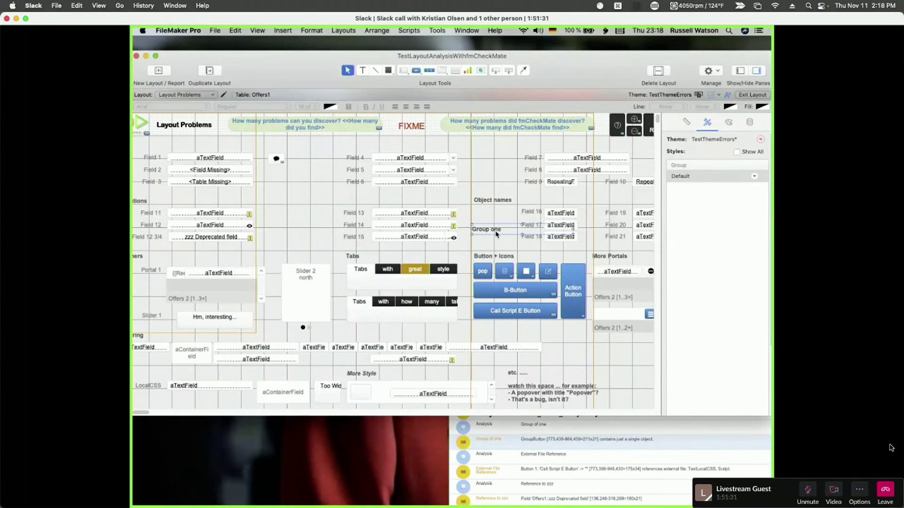
click(494, 201)
click(492, 234)
- Select the "Button + icons" heading, the "Group one" group and the "Object names" heading together, and set their text color to orange
click(494, 256)
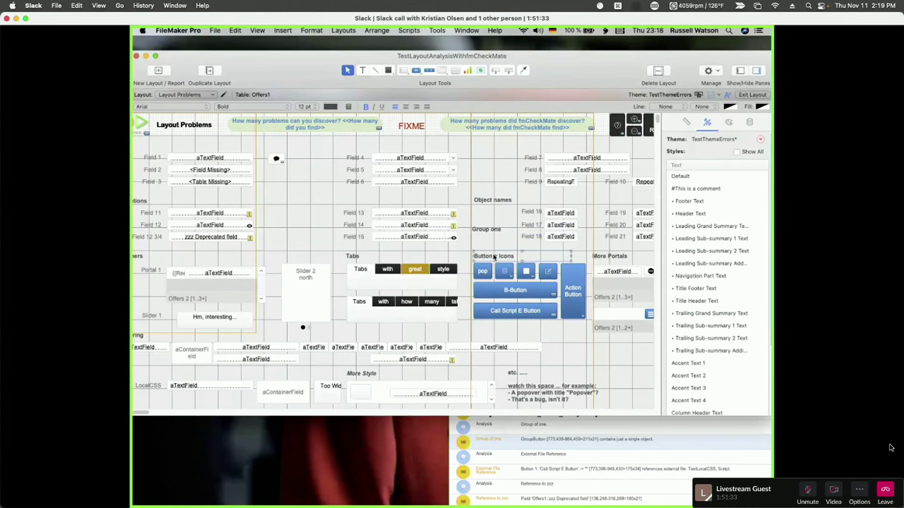
shift+click(488, 230)
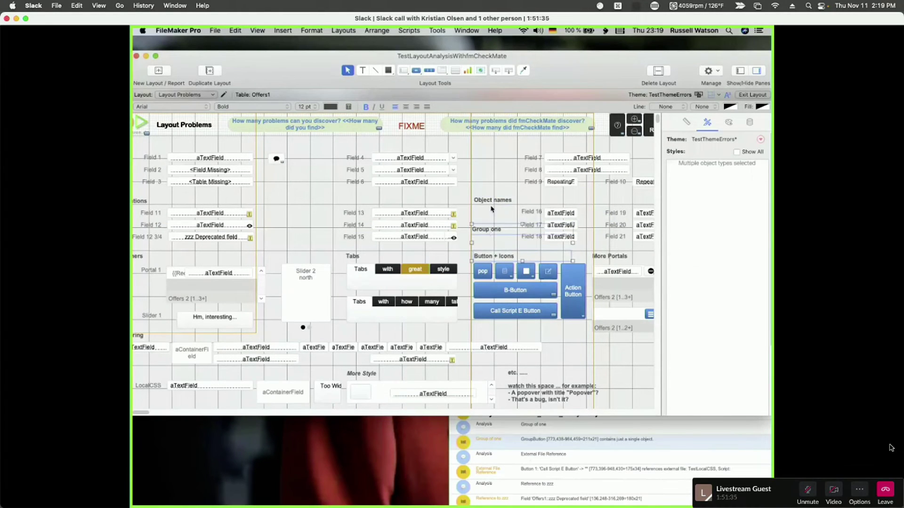
shift+click(494, 202)
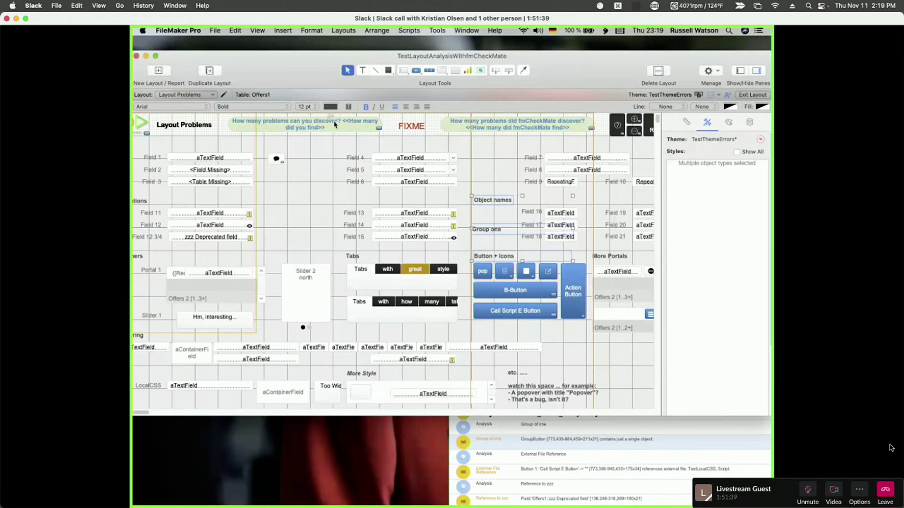
click(332, 107)
click(341, 212)
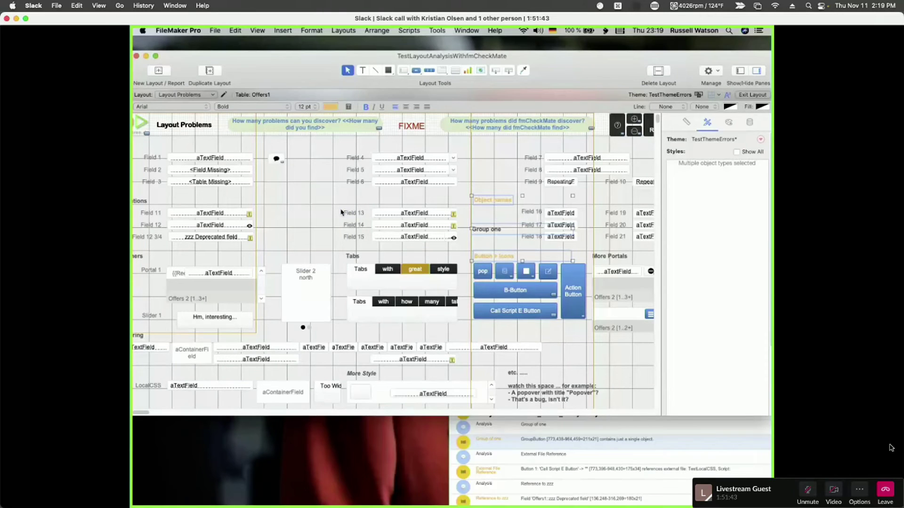
- Ungroup the single-object "Group one" group below the buttons and select its text
click(485, 234)
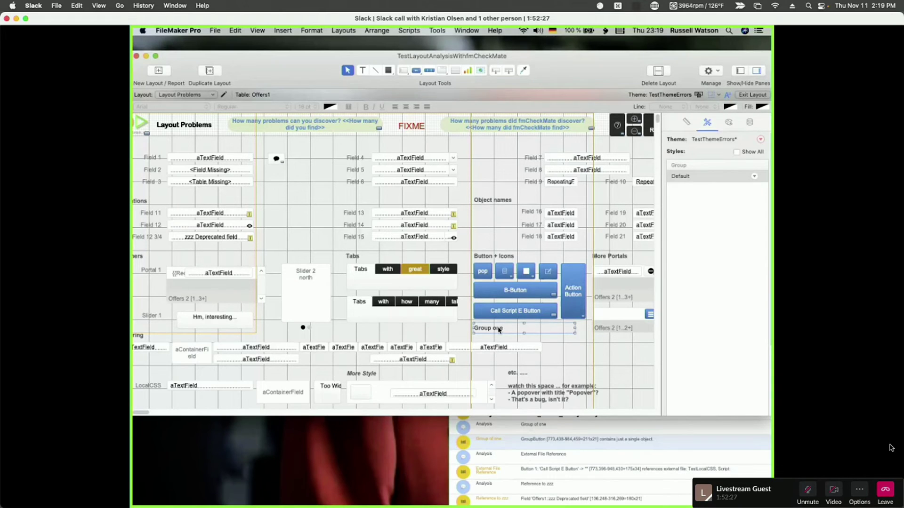
key(super+1)
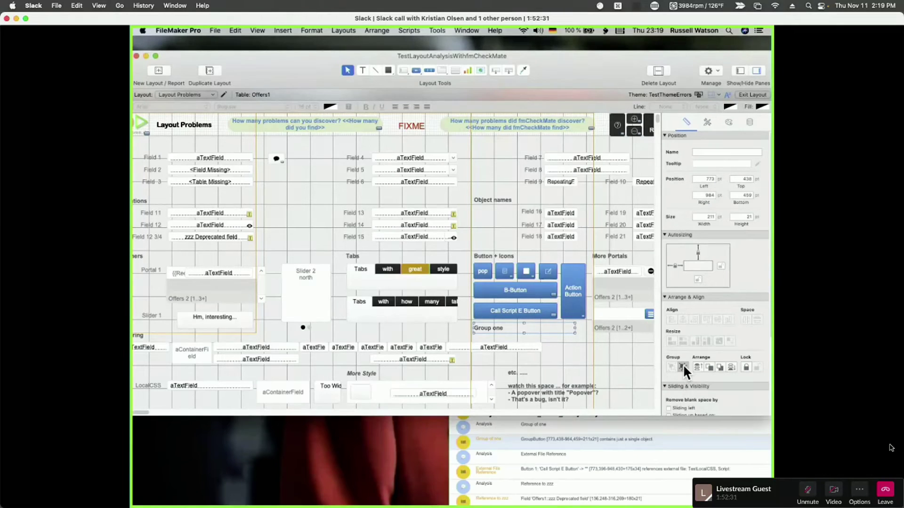
click(482, 330)
click(482, 328)
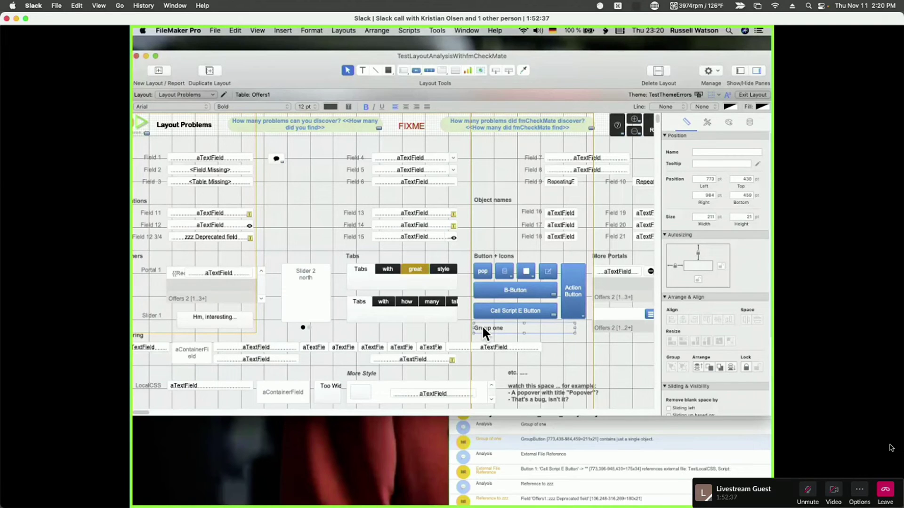
- Try orange text on the ungrouped "Group one" text and the "Button + icons" and "Object names" headings, and undo it
shift+click(490, 253)
shift+click(488, 197)
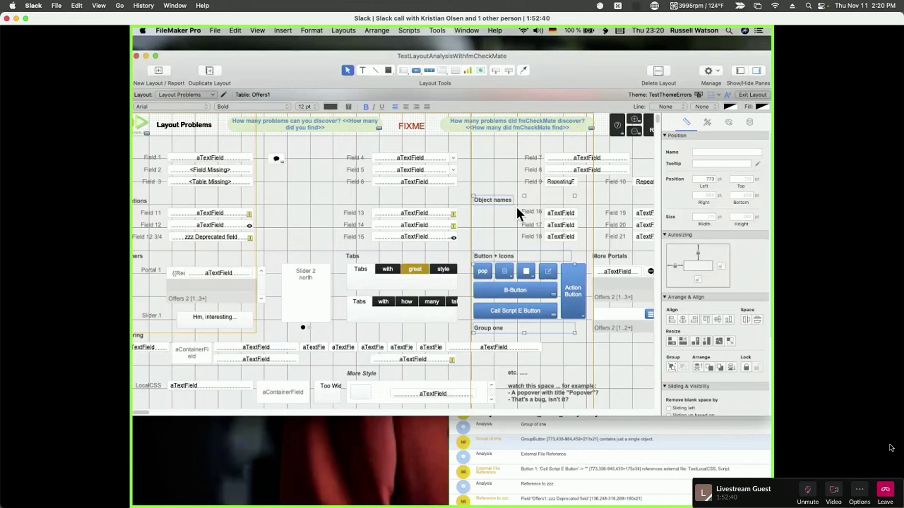
click(330, 107)
click(345, 206)
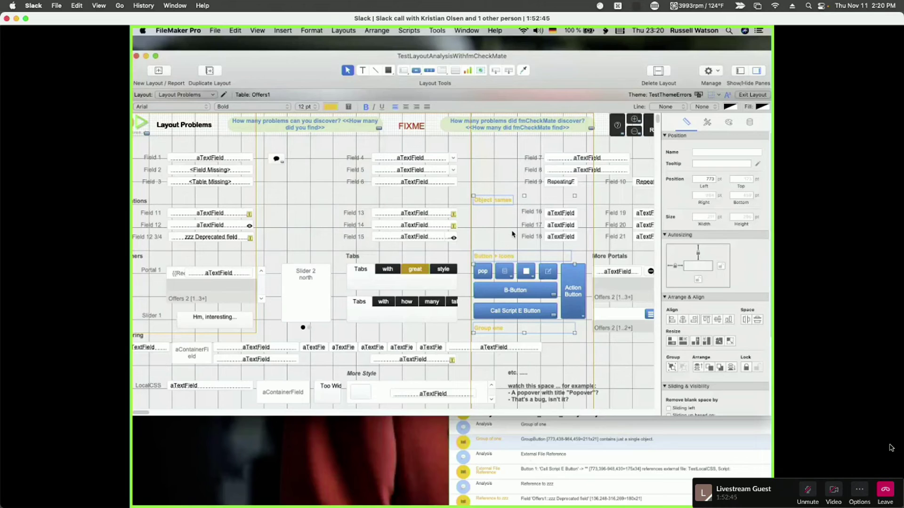
click(488, 220)
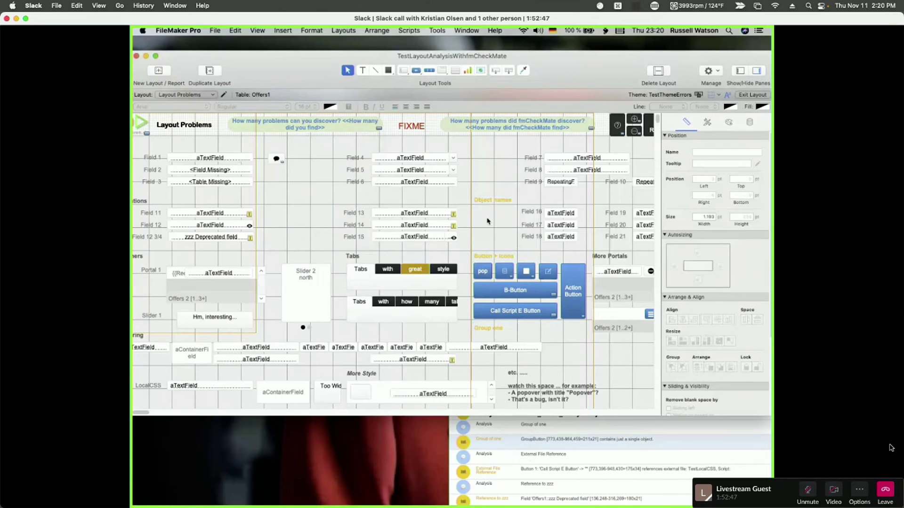
key(super+z)
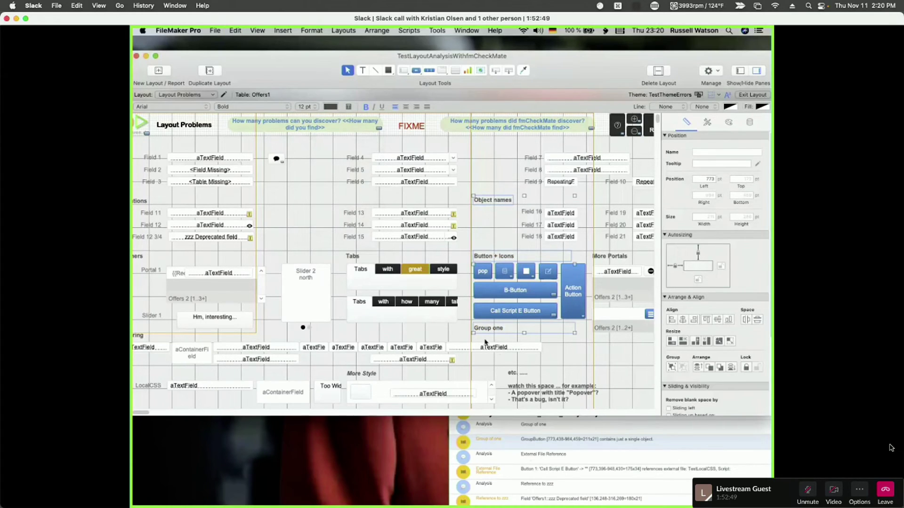
- Set up the "Group one" text as a grouped button with the action Do Nothing
click(461, 329)
right_click(490, 331)
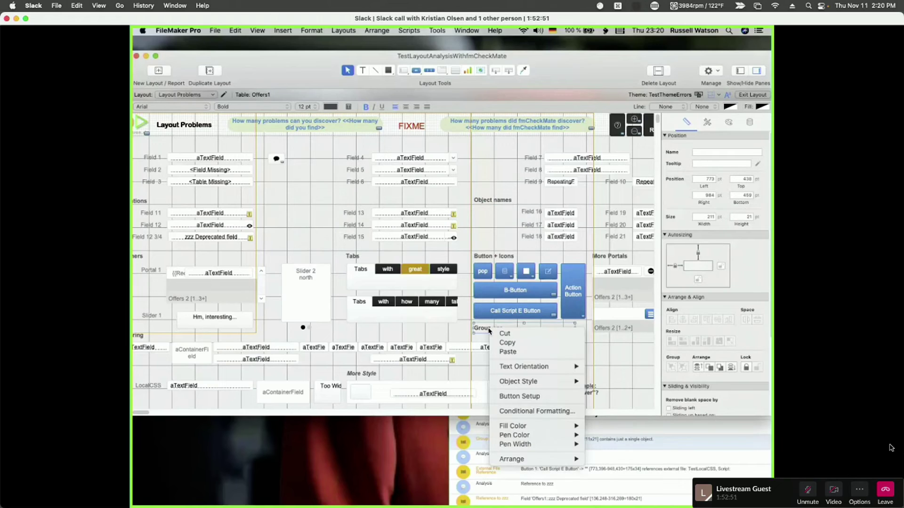
click(523, 398)
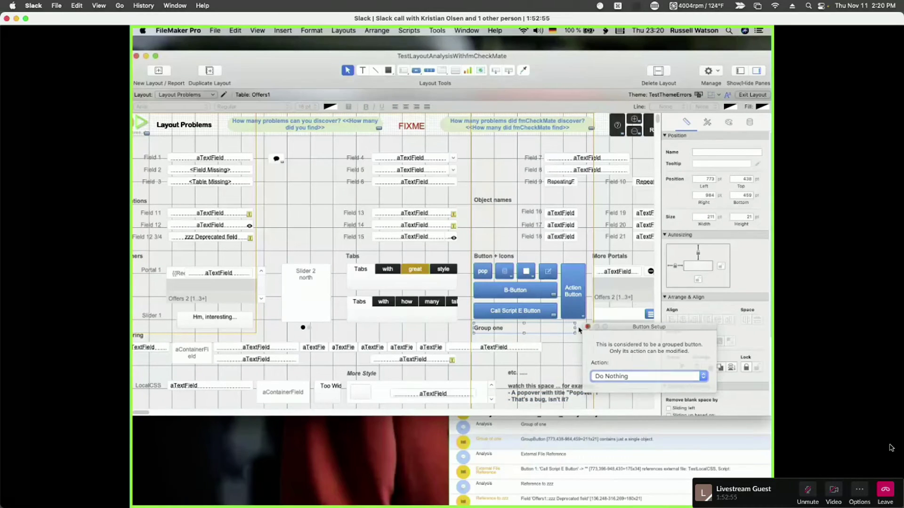
click(590, 327)
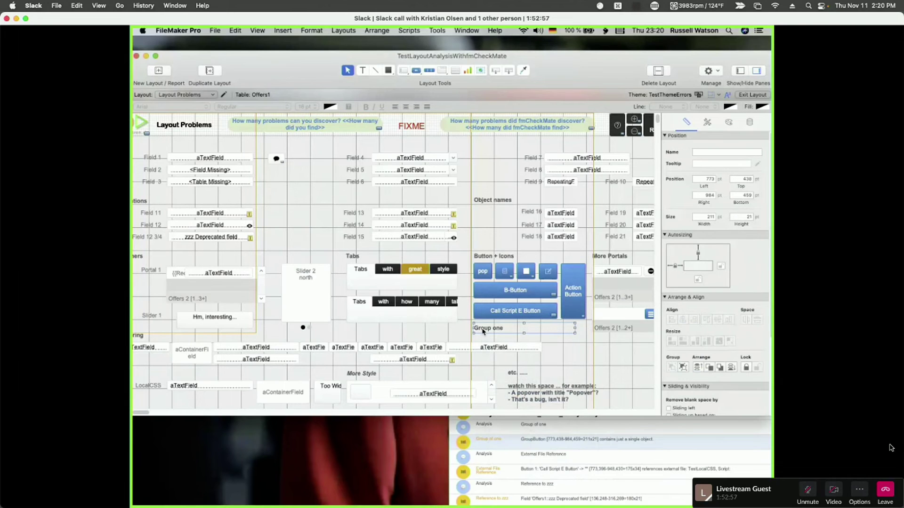
- Try orange text on the "Group one" button and the two headings together, and undo both the color and the button setup
shift+click(487, 257)
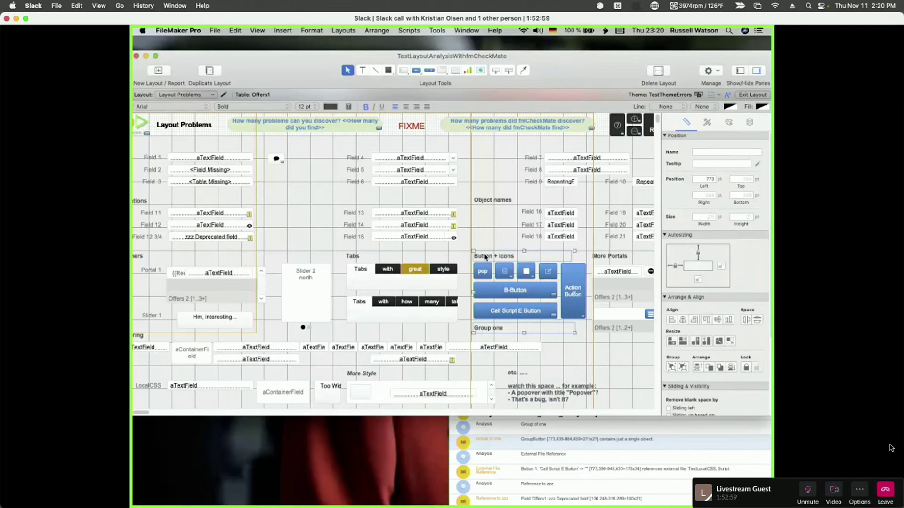
shift+click(487, 202)
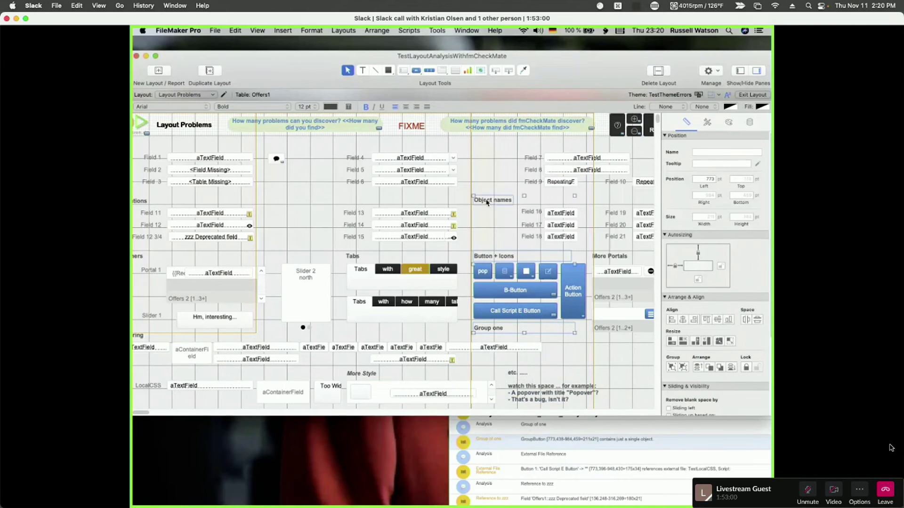
click(329, 107)
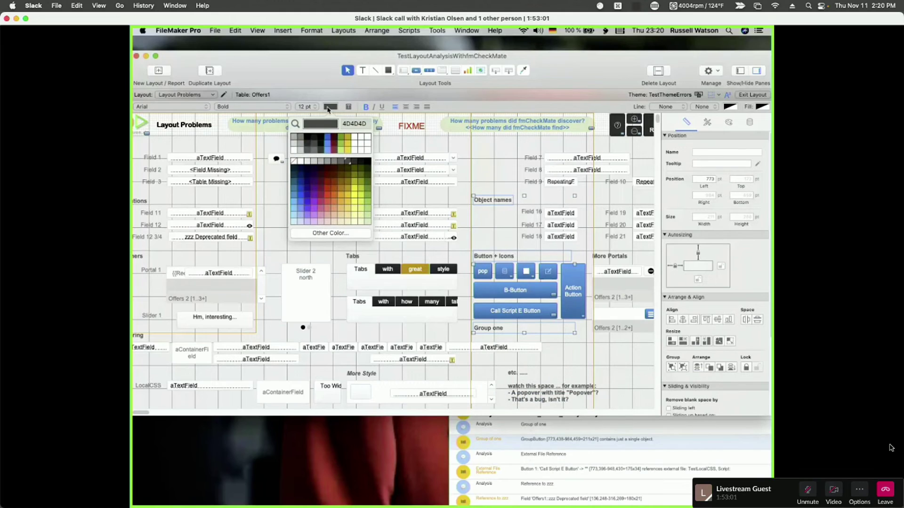
click(347, 194)
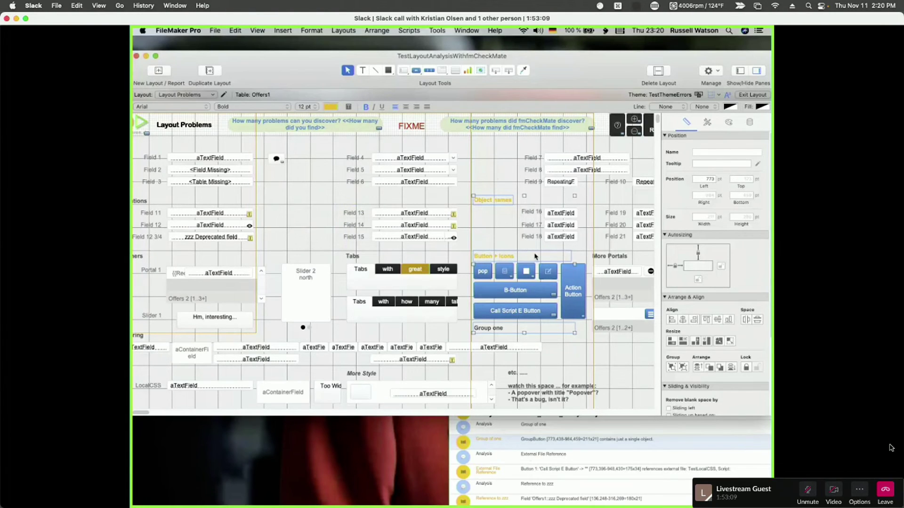
key(super+z)
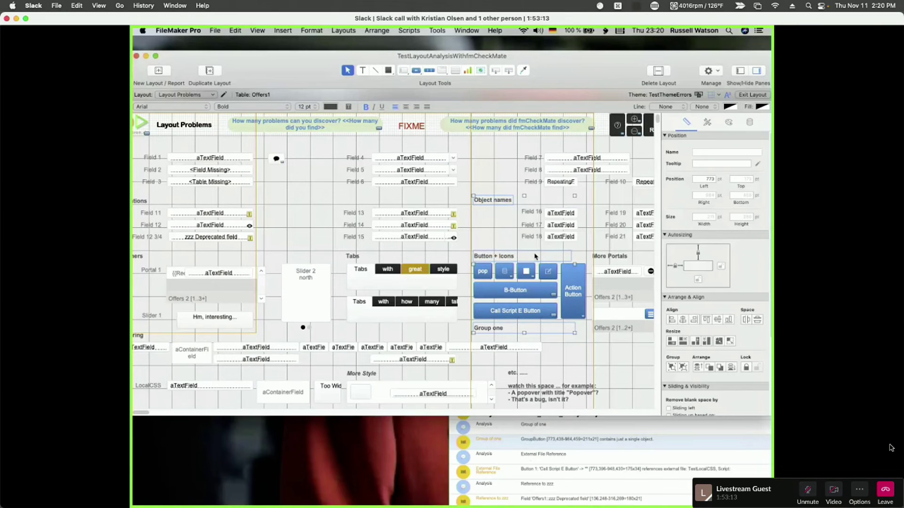
key(super+z)
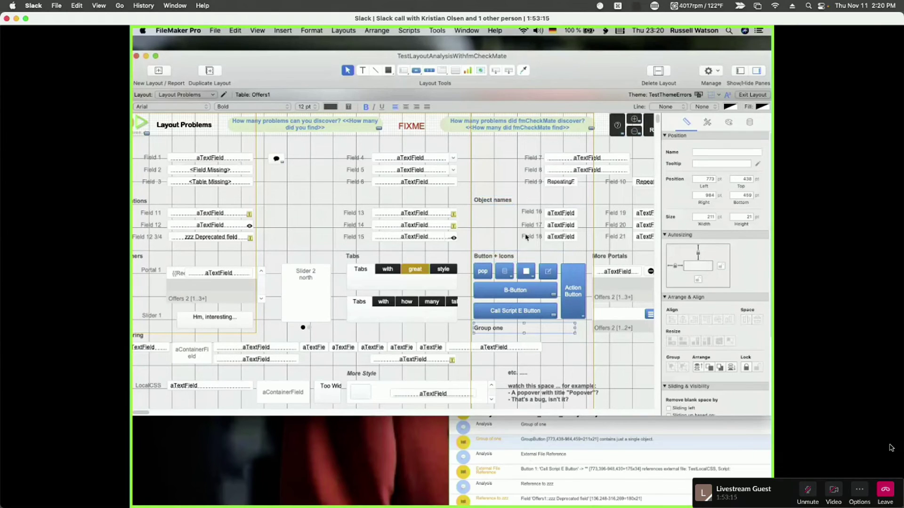
- Switch to fmCheckMate's Analysis Results window and mark the "Group of one" issue as OK
click(494, 228)
key(super+Tab)
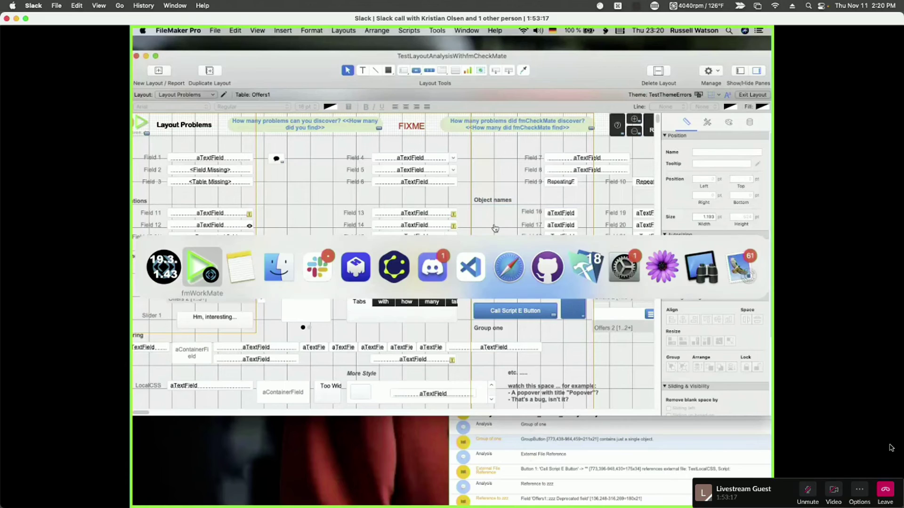
double_click(531, 372)
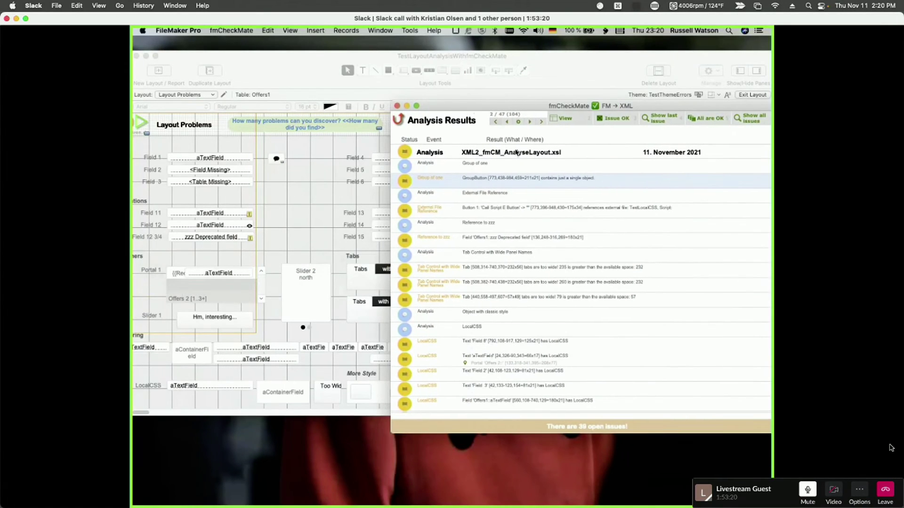
click(408, 170)
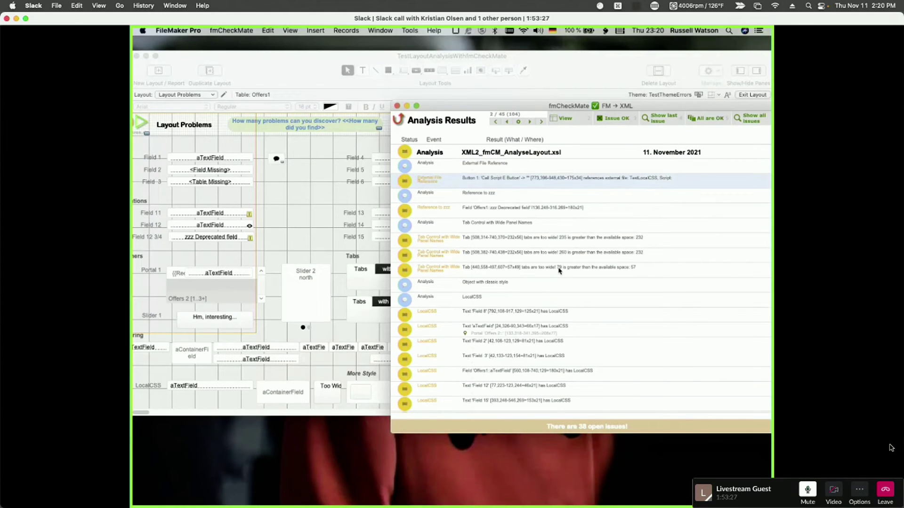
- Move the Analysis Results window fully into view and clear its "External File Reference" and "Reference to zzz" entries
drag(547, 111, 516, 106)
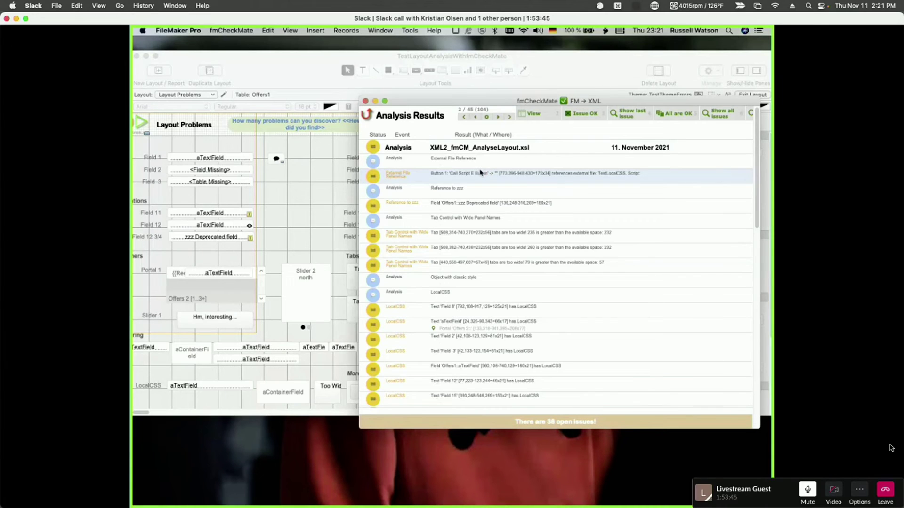
key(m)
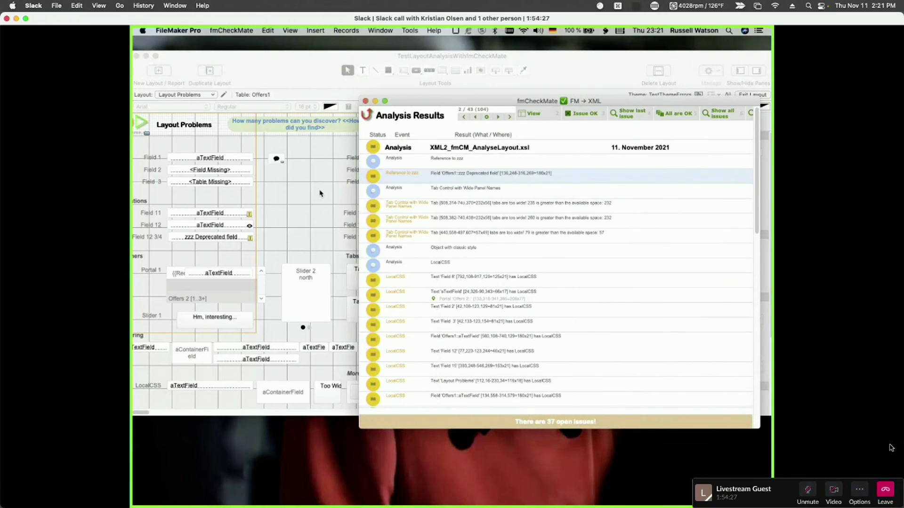
click(374, 161)
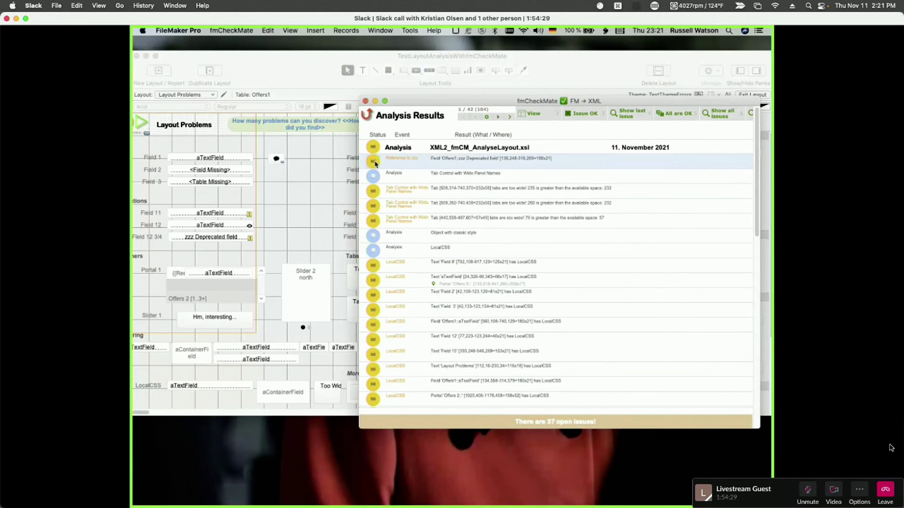
click(373, 162)
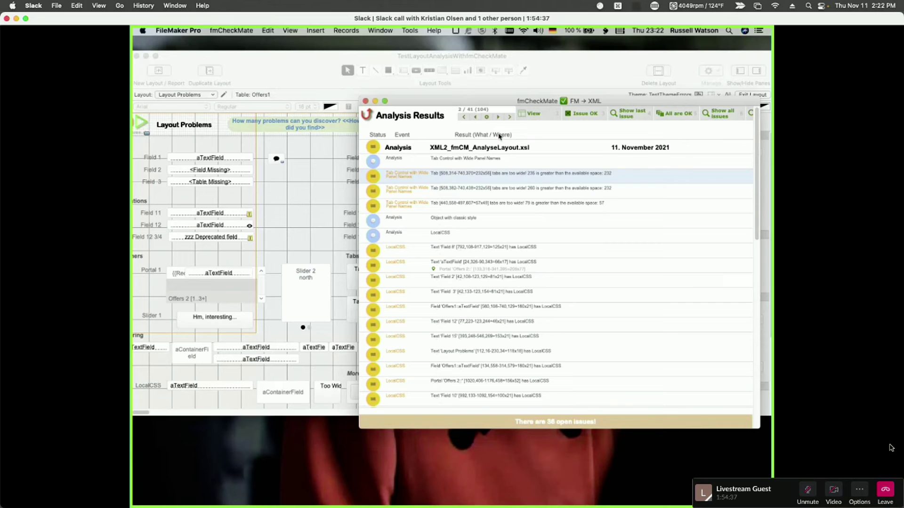
- Delete the "how" tab from the lower tab control under the "Tabs" heading on the layout
click(320, 148)
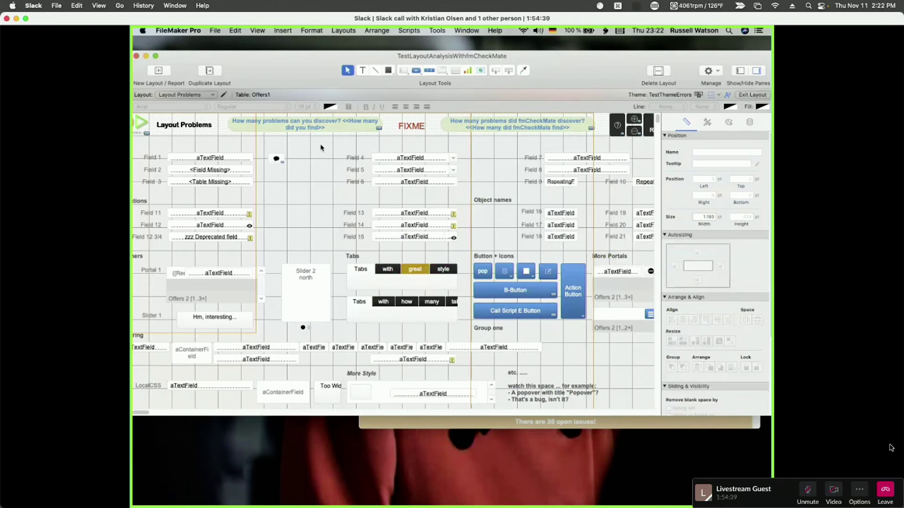
click(362, 278)
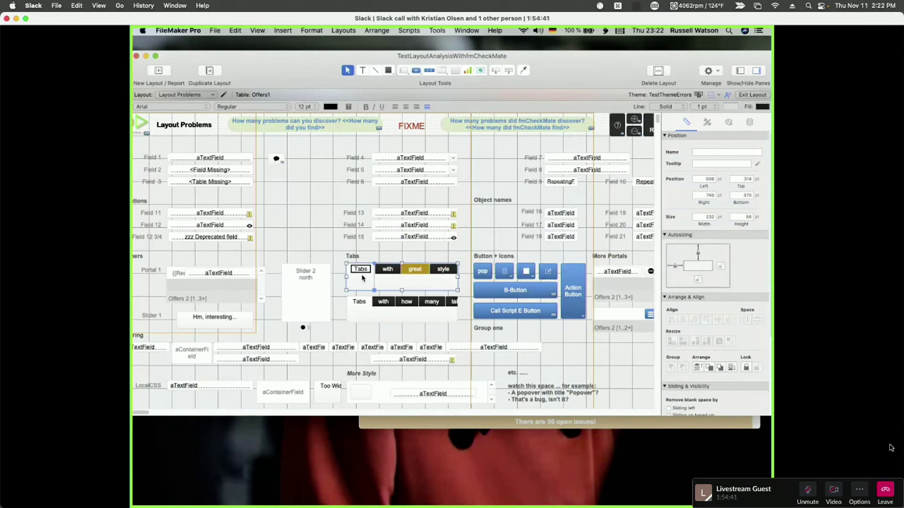
click(367, 308)
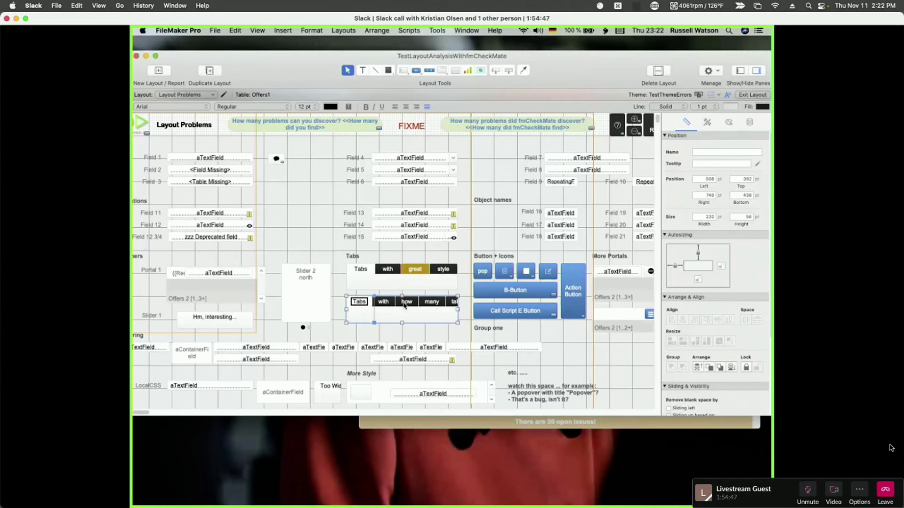
double_click(363, 310)
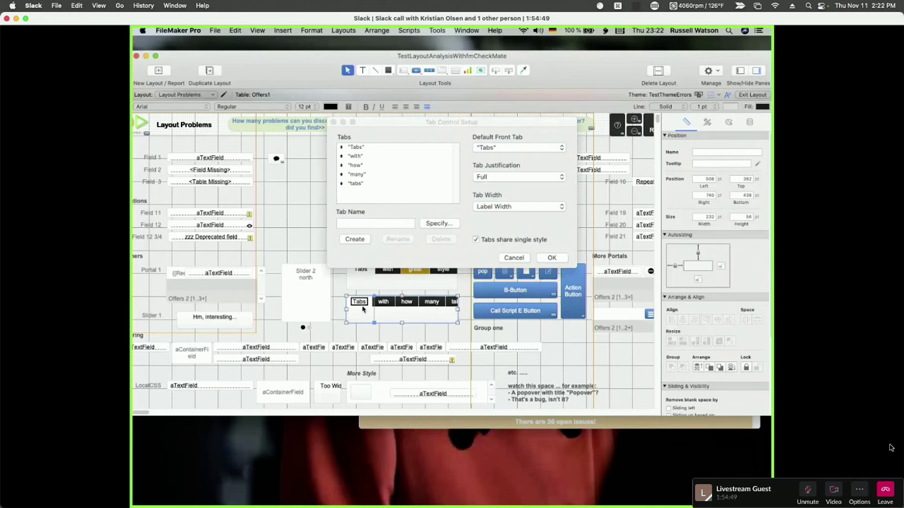
click(361, 166)
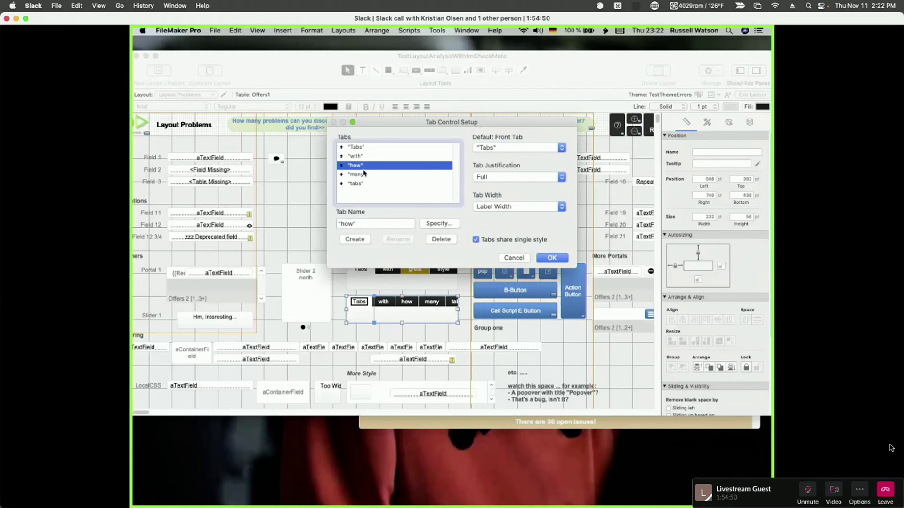
click(441, 239)
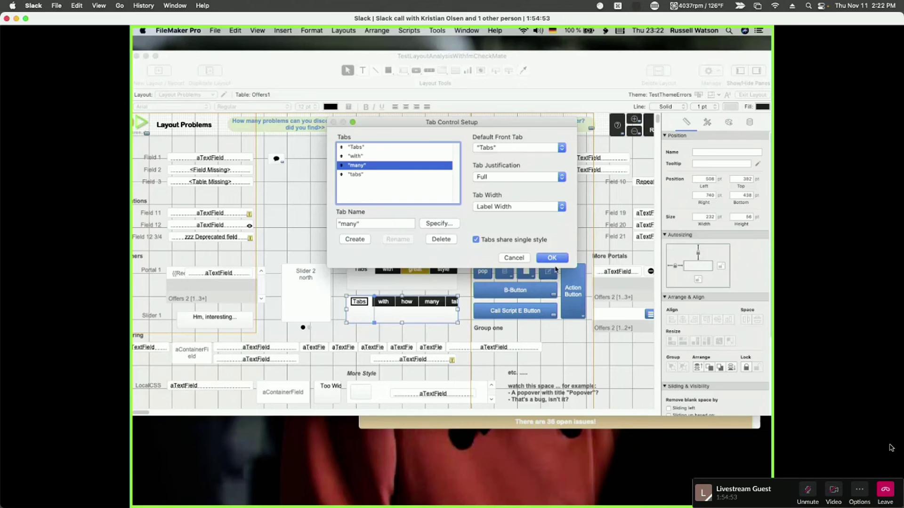
click(551, 258)
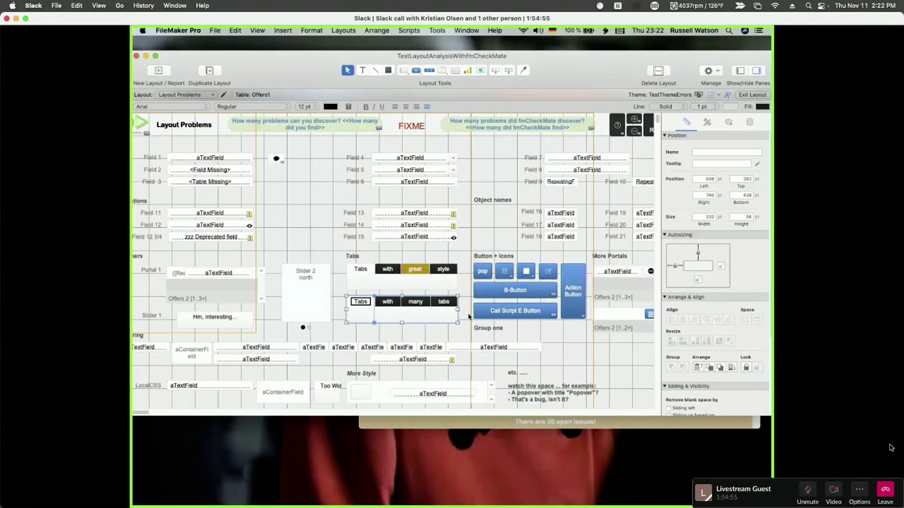
click(405, 259)
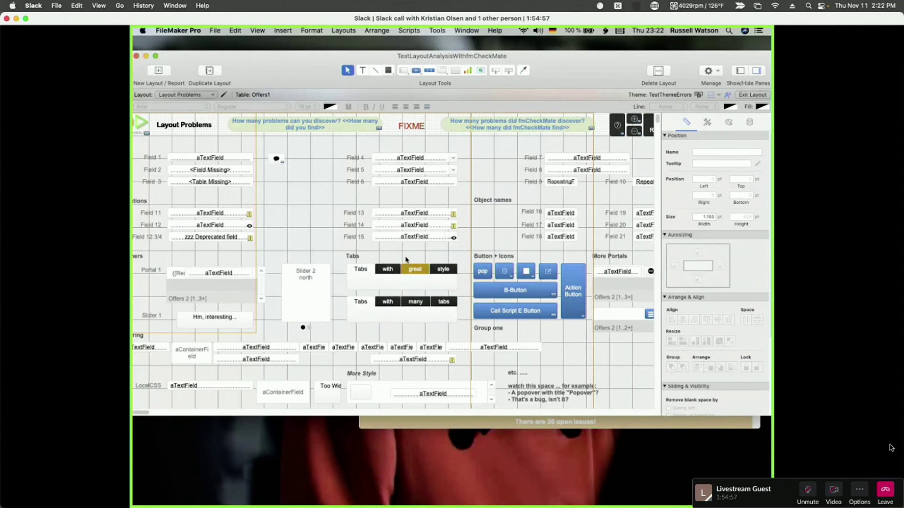
- Return to the Analysis Results and clear the "Tab Control with Wide Panel Names" issues and the "Object with classic style" entry
key(super+grave)
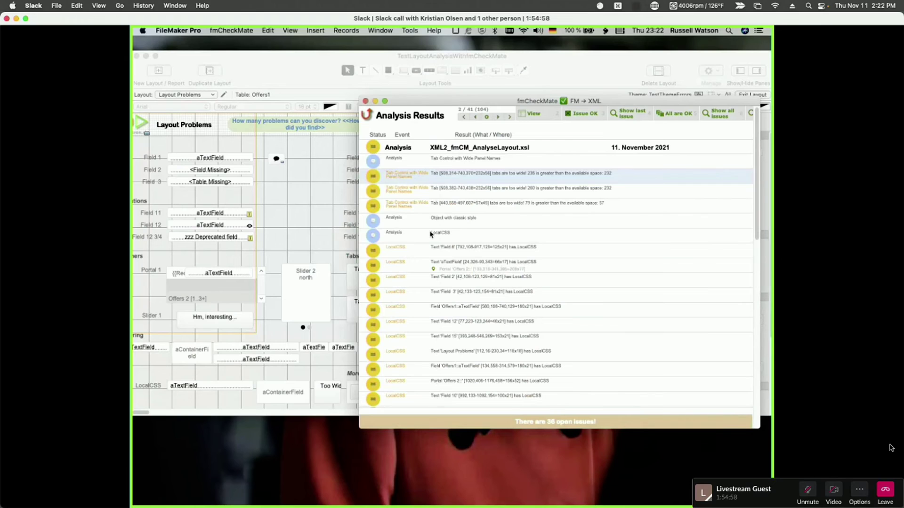
click(372, 162)
click(373, 162)
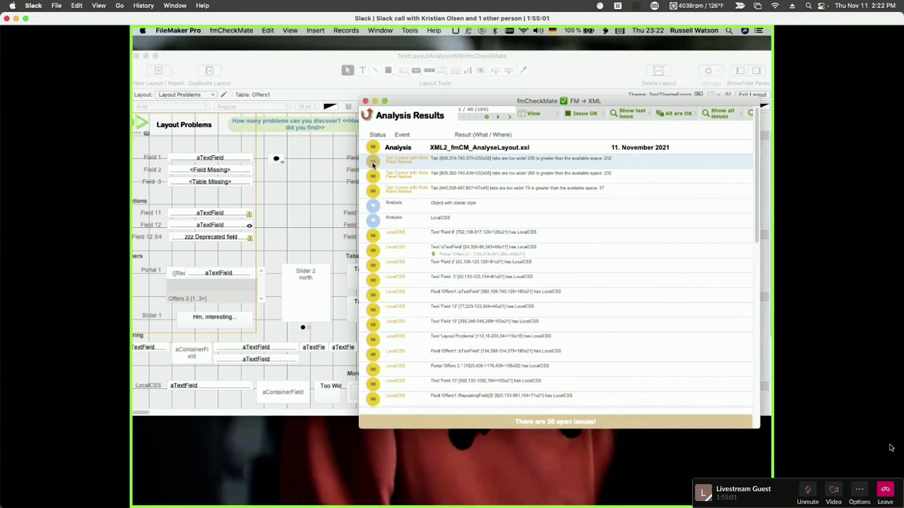
click(373, 161)
click(388, 164)
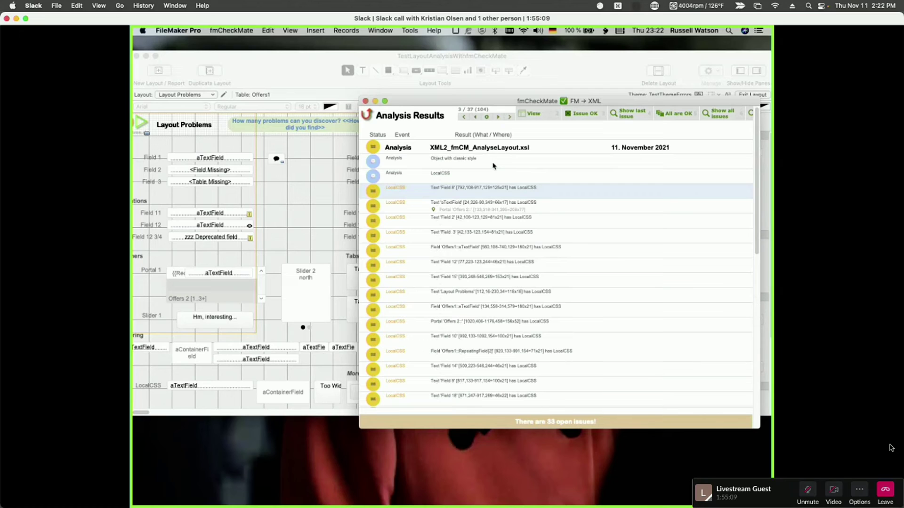
click(373, 164)
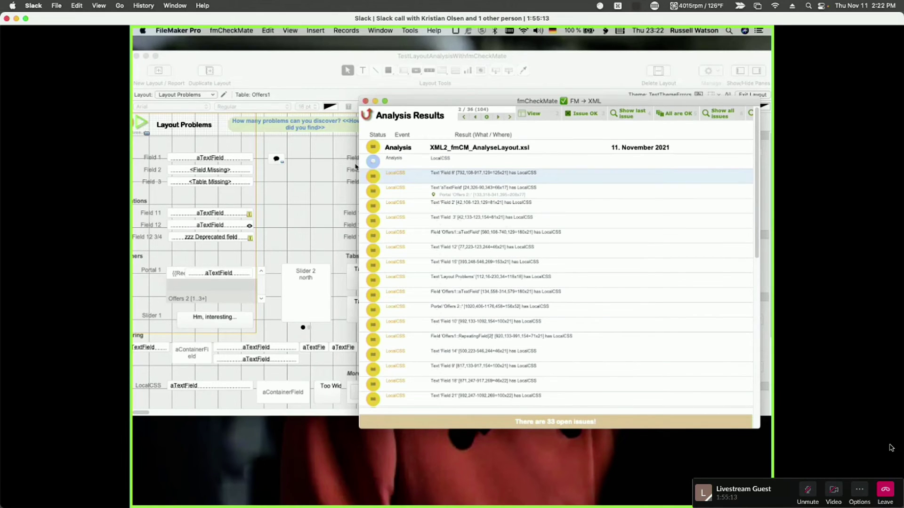
- Look through the LocalCSS issues in the Analysis Results and clear them one after another until none is left
scroll(533, 272, down, 5)
scroll(532, 274, down, 3)
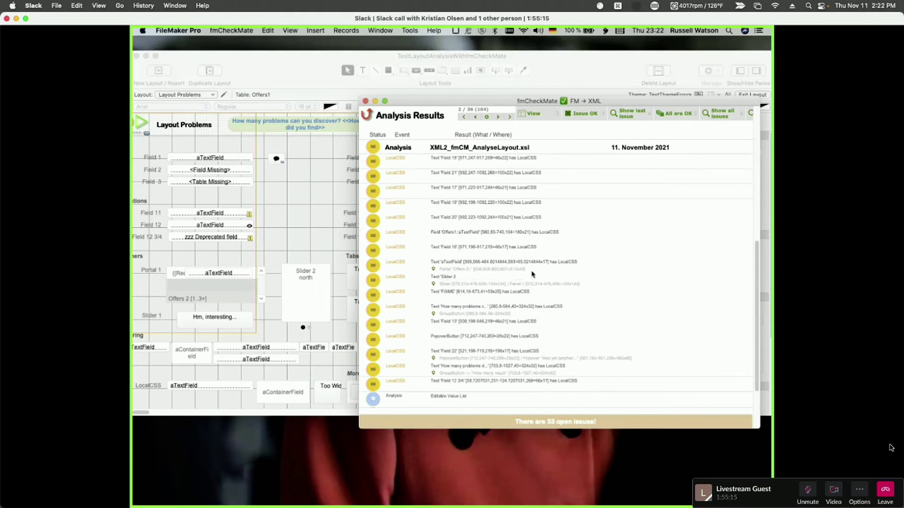
scroll(533, 274, up, 8)
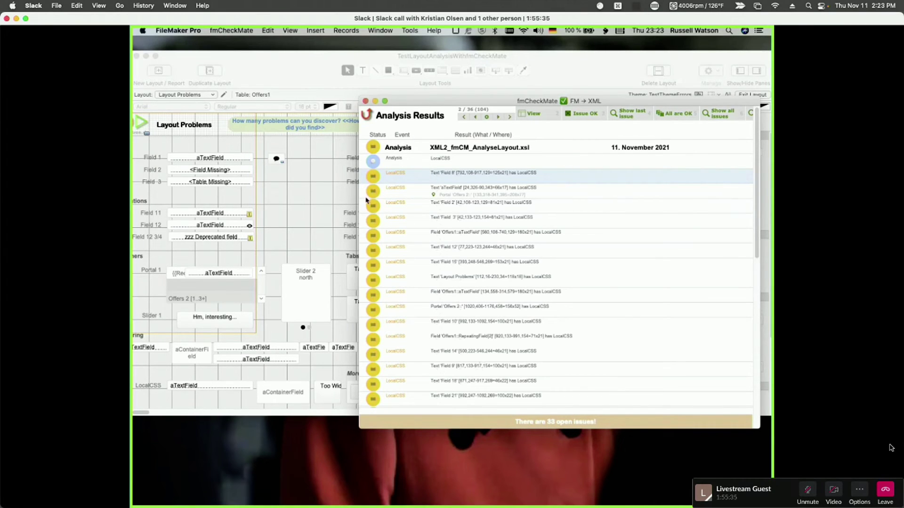
click(374, 177)
click(373, 177)
click(373, 178)
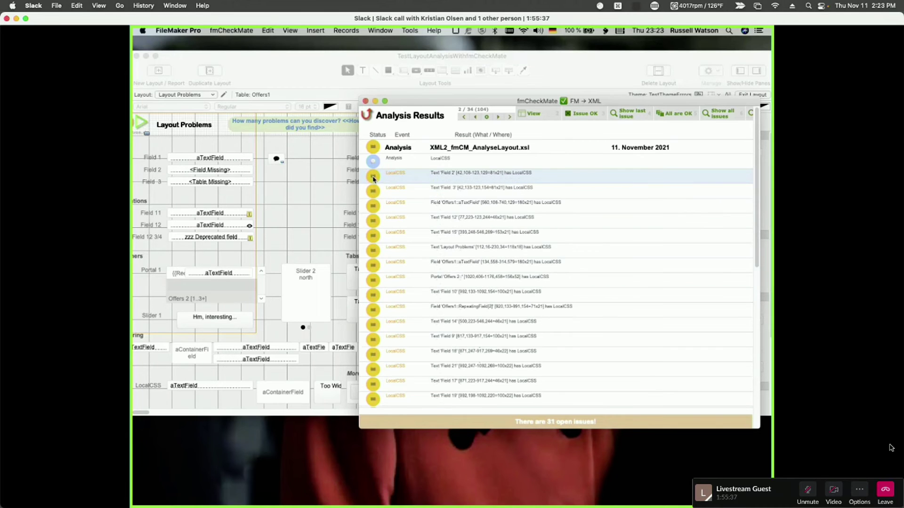
click(374, 178)
click(373, 178)
click(374, 177)
click(374, 178)
click(373, 178)
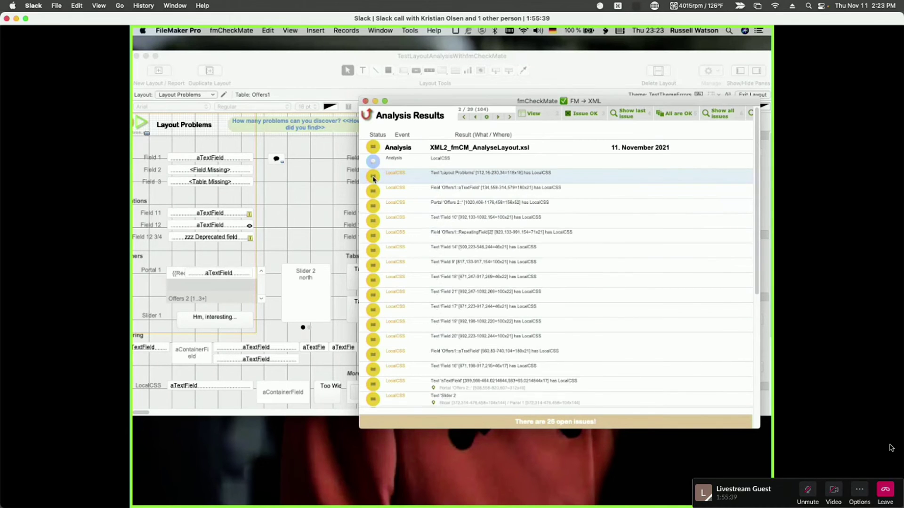
click(374, 178)
click(374, 178)
click(373, 178)
click(374, 178)
click(374, 177)
click(374, 178)
click(374, 178)
click(374, 178)
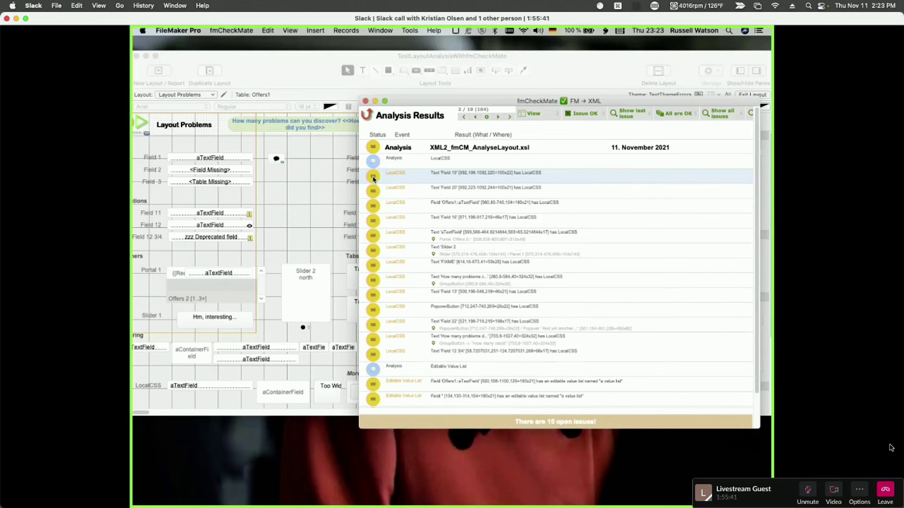
click(374, 177)
click(374, 178)
click(374, 178)
click(374, 178)
click(374, 177)
click(373, 178)
click(374, 178)
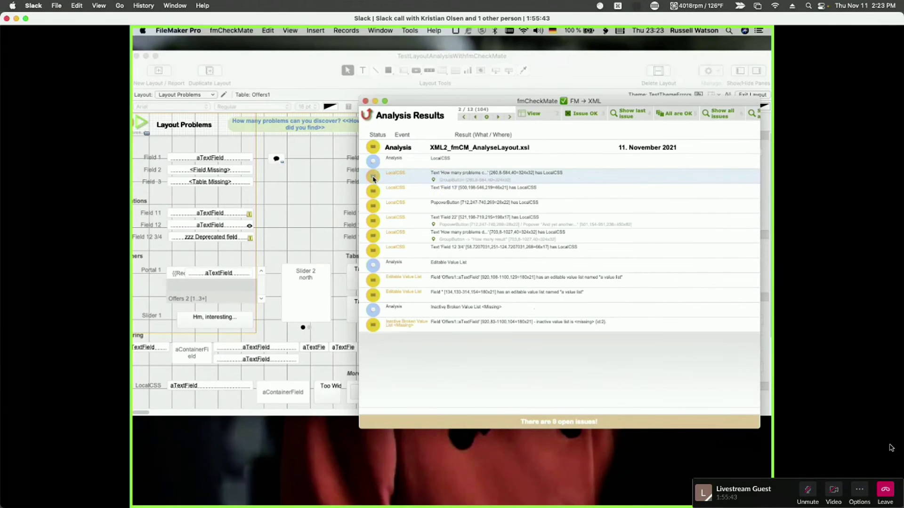
click(374, 178)
click(374, 178)
click(374, 178)
click(373, 178)
click(374, 178)
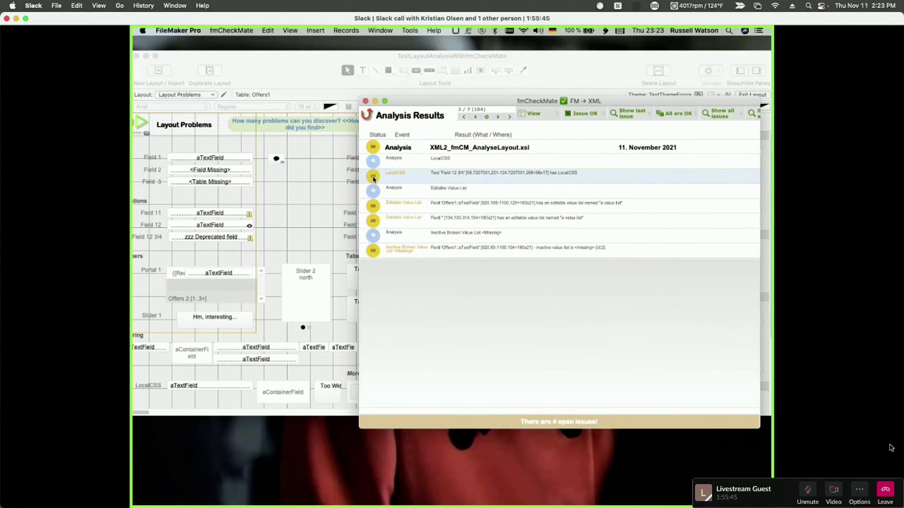
click(374, 174)
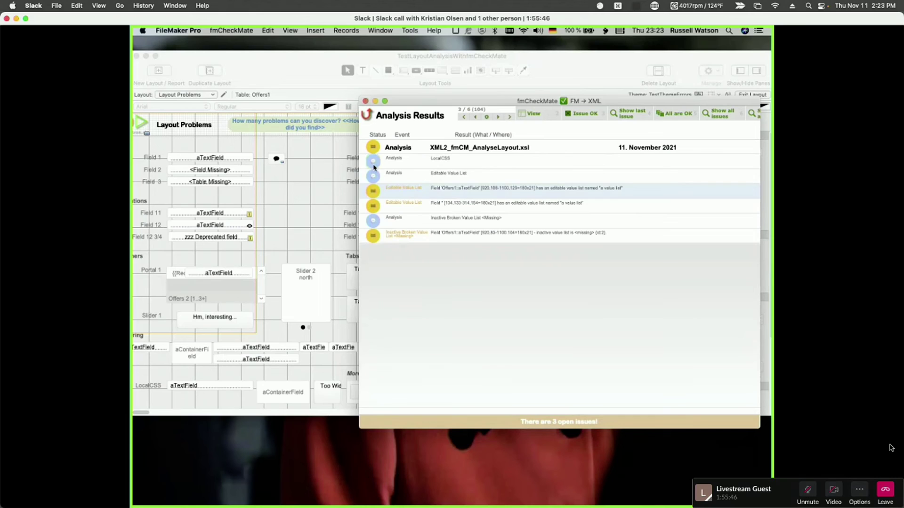
- Check the layout's fields for the "Editable Value List" issues and clear that heading in the Analysis Results
click(446, 160)
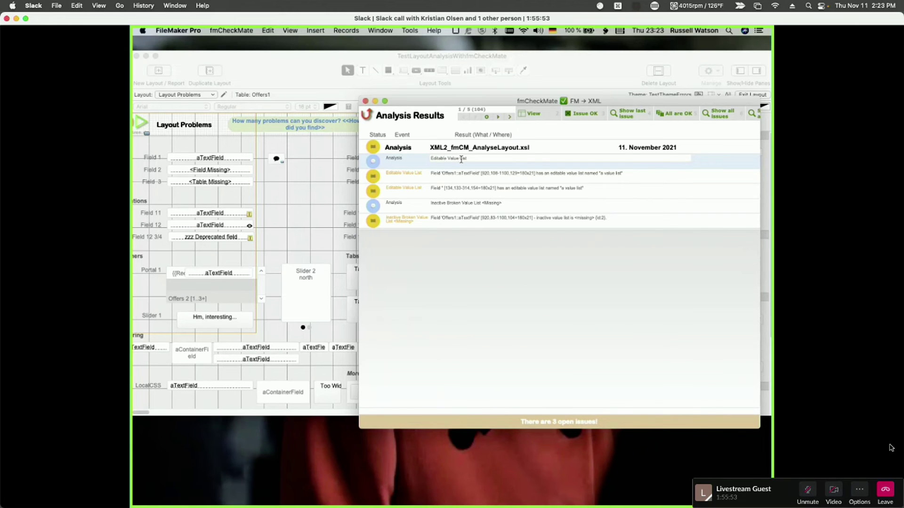
drag(486, 158, 402, 144)
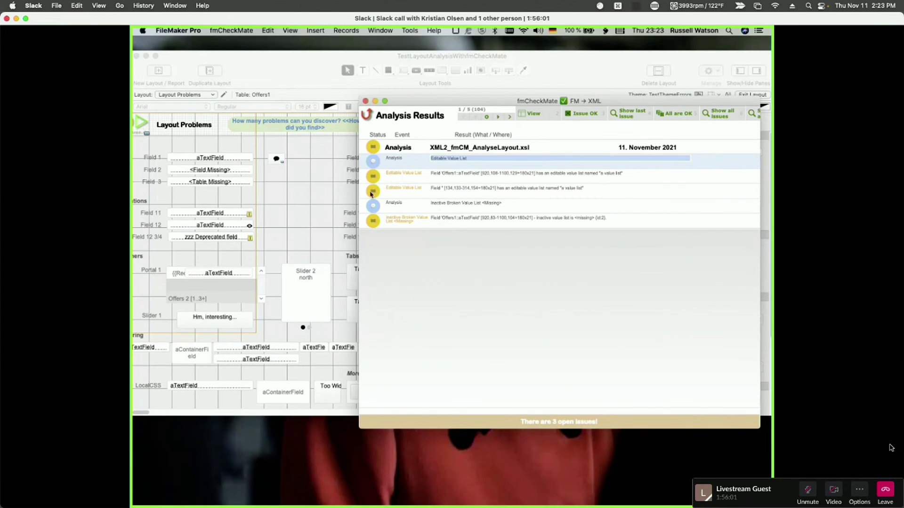
click(307, 193)
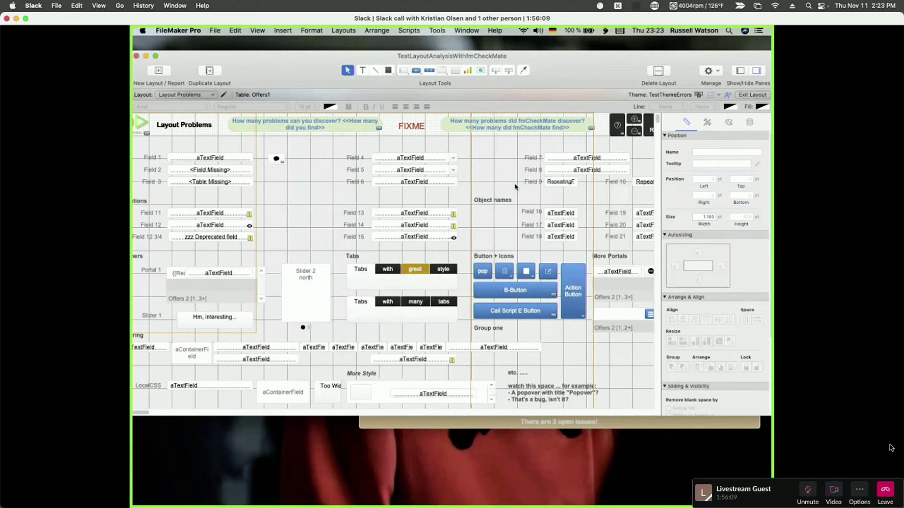
click(498, 422)
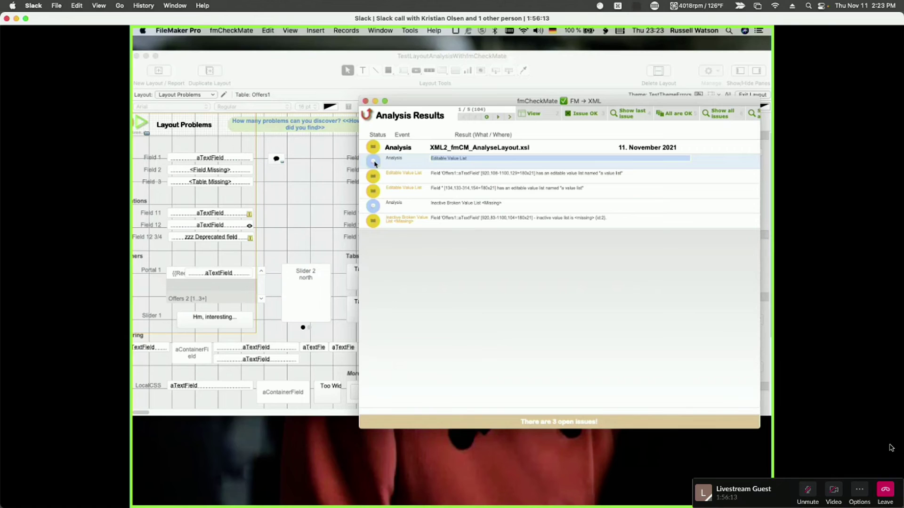
click(374, 162)
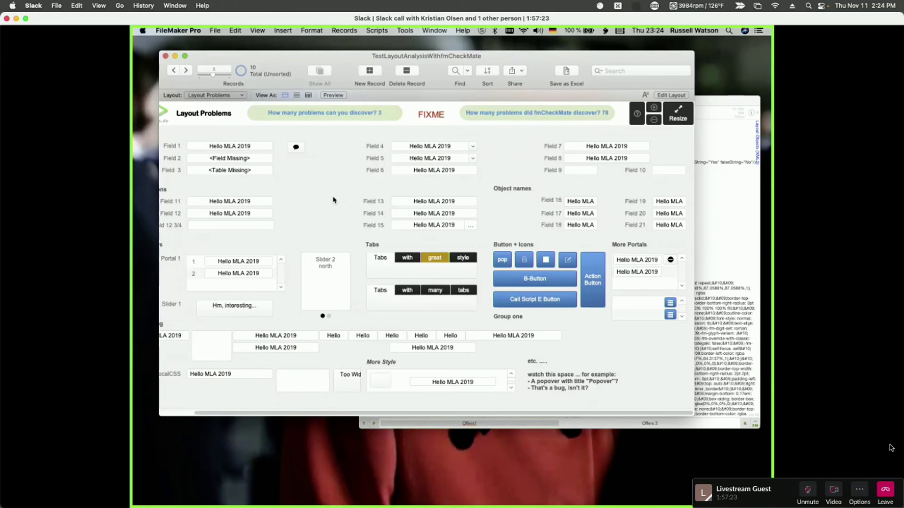
- Open the file FM_Starting_Point_20eub from FileMaker Pro's recent files
key(super+Tab)
key(m)
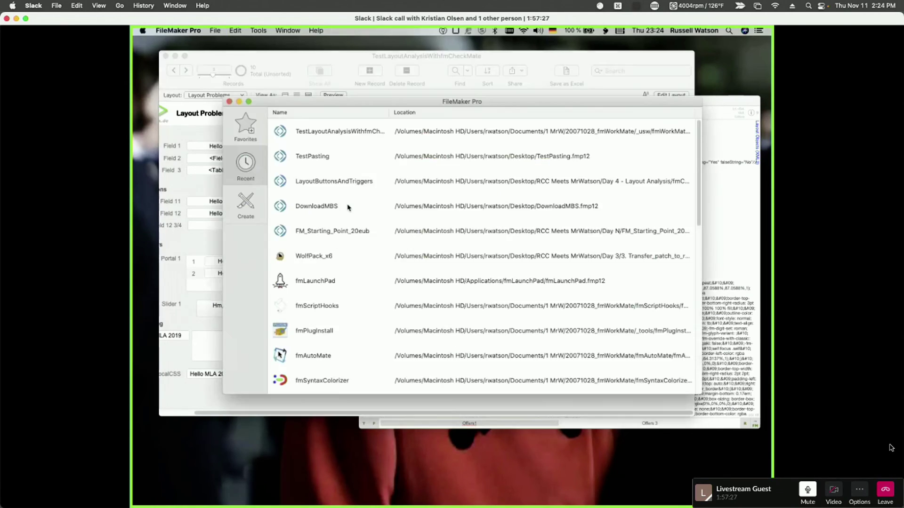
click(354, 234)
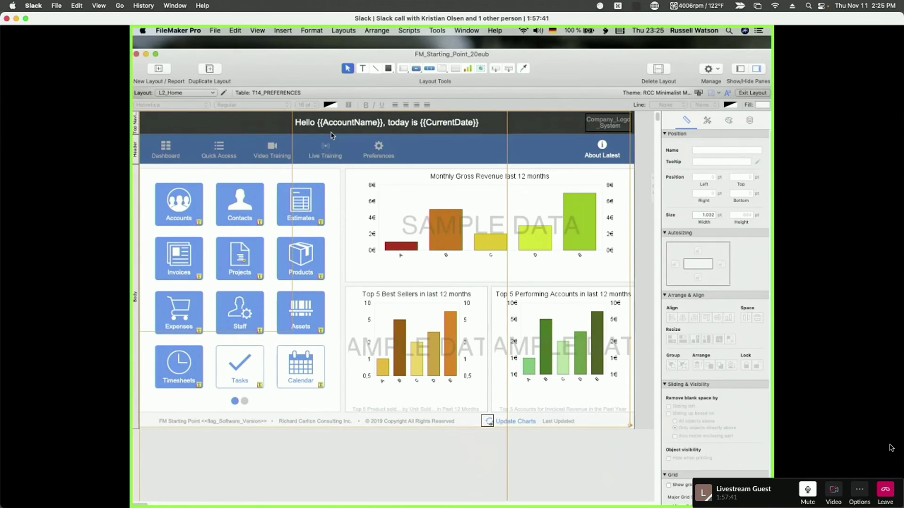
- Go to the L804_INVOICES_List_ViewFINANCIALS layout and copy all of its objects
click(204, 93)
mouse_move(193, 117)
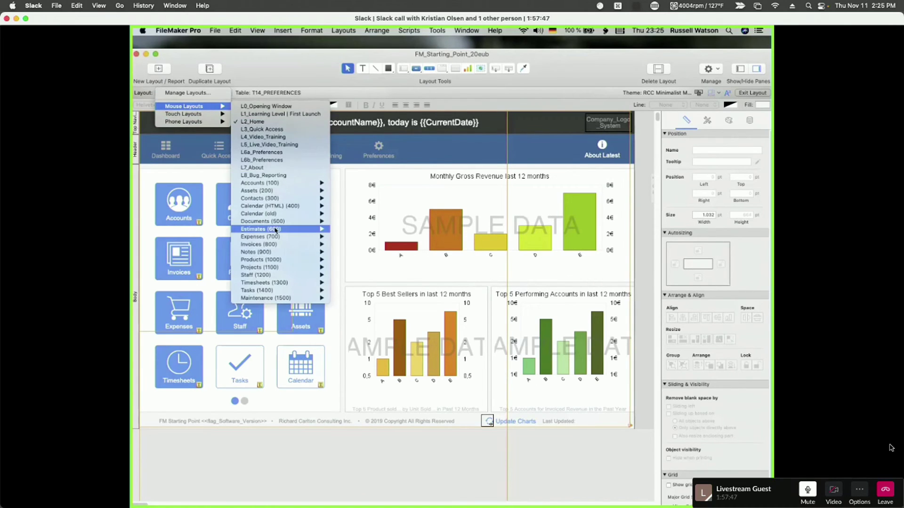
mouse_move(273, 246)
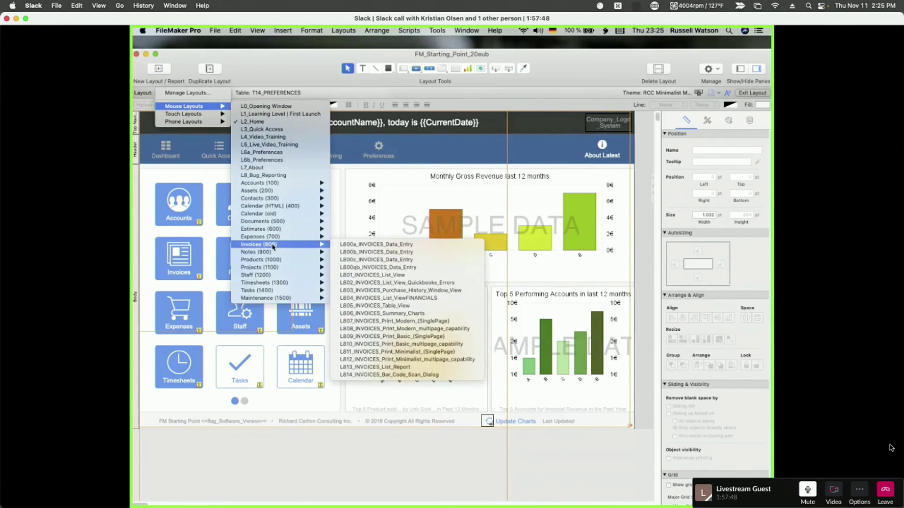
click(402, 298)
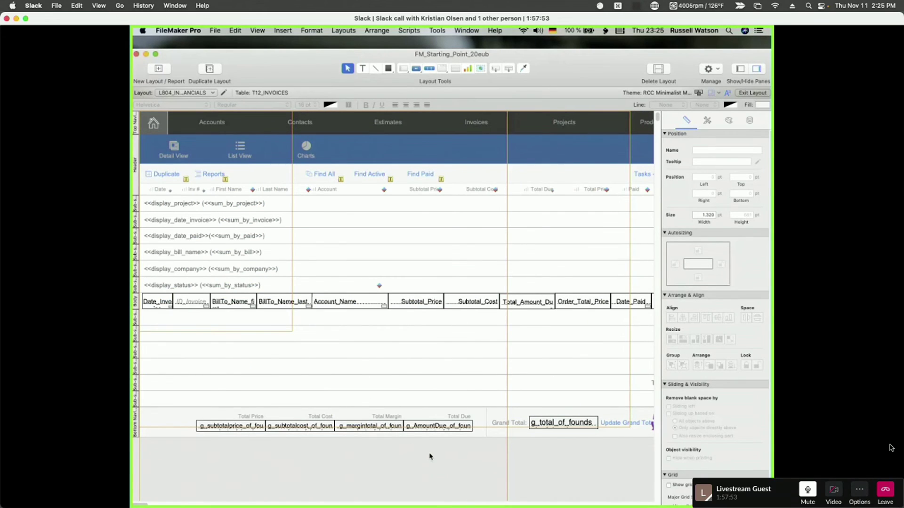
key(super+a)
key(super+c)
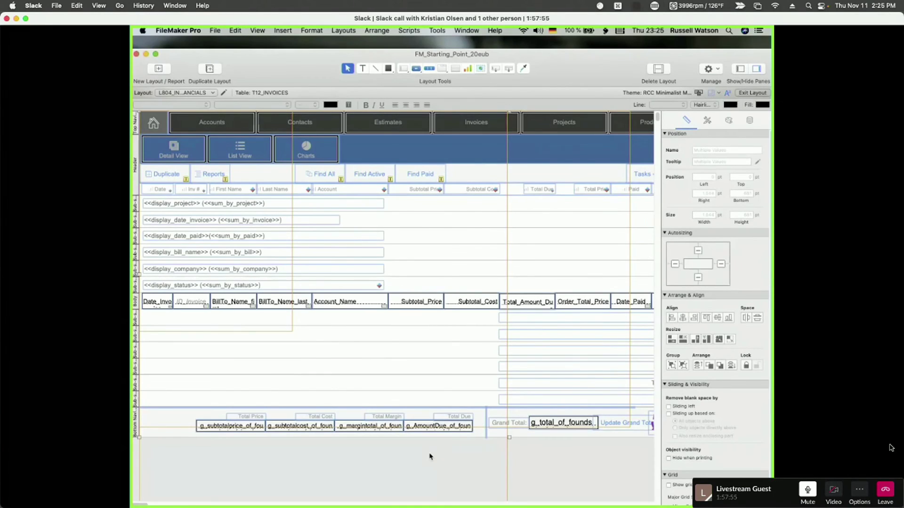
- Switch from the invoices layout to fmWorkMate
key(super+Tab)
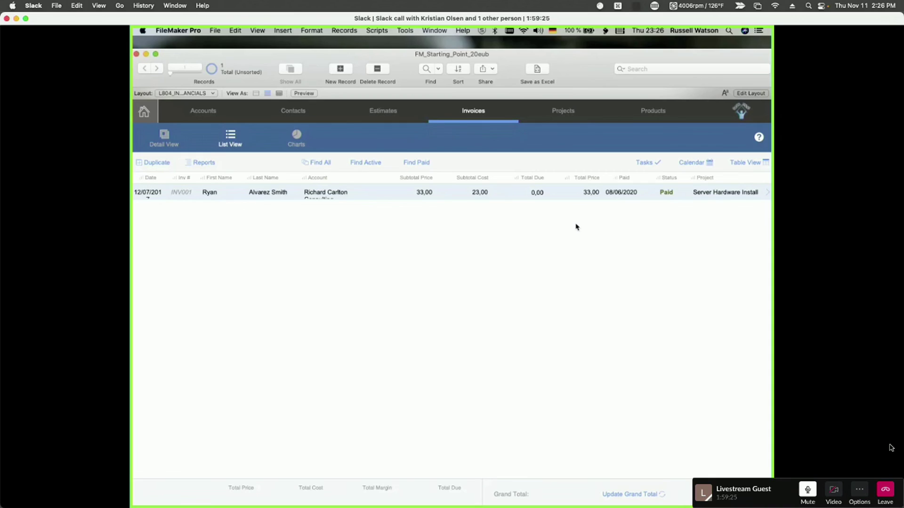
key(super+Tab)
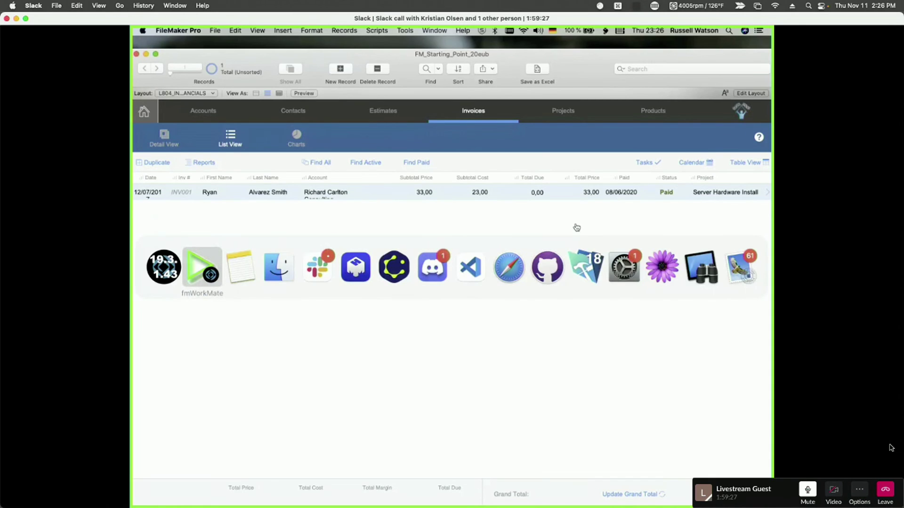